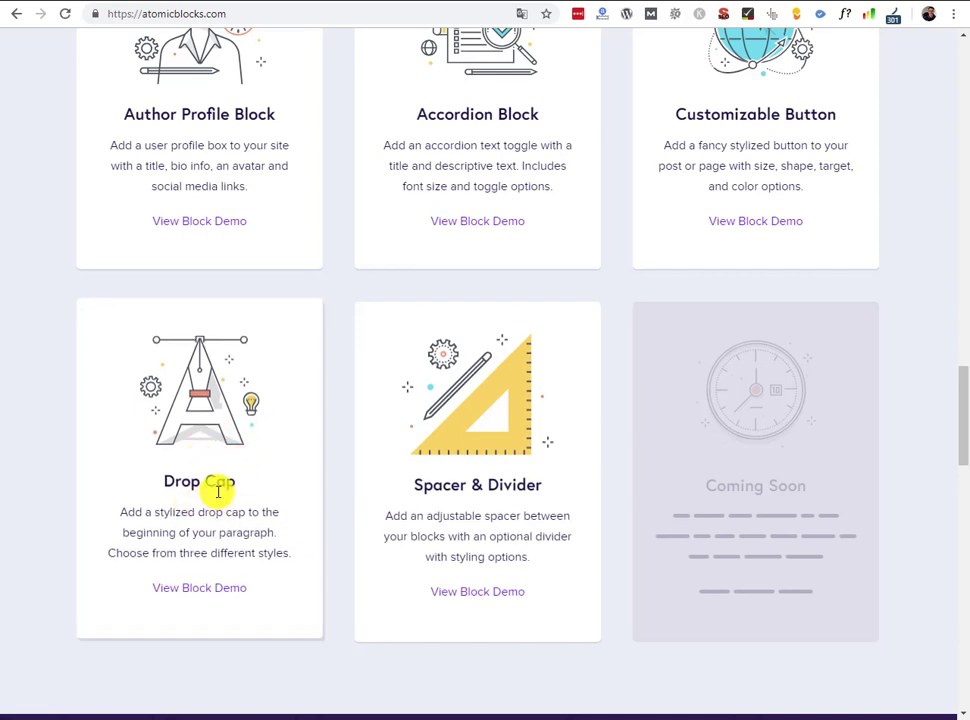
# - Browse the Post Grid block demo page, then return to the Atomic Blocks homepage
pyautogui.scroll(1, 218, 490)
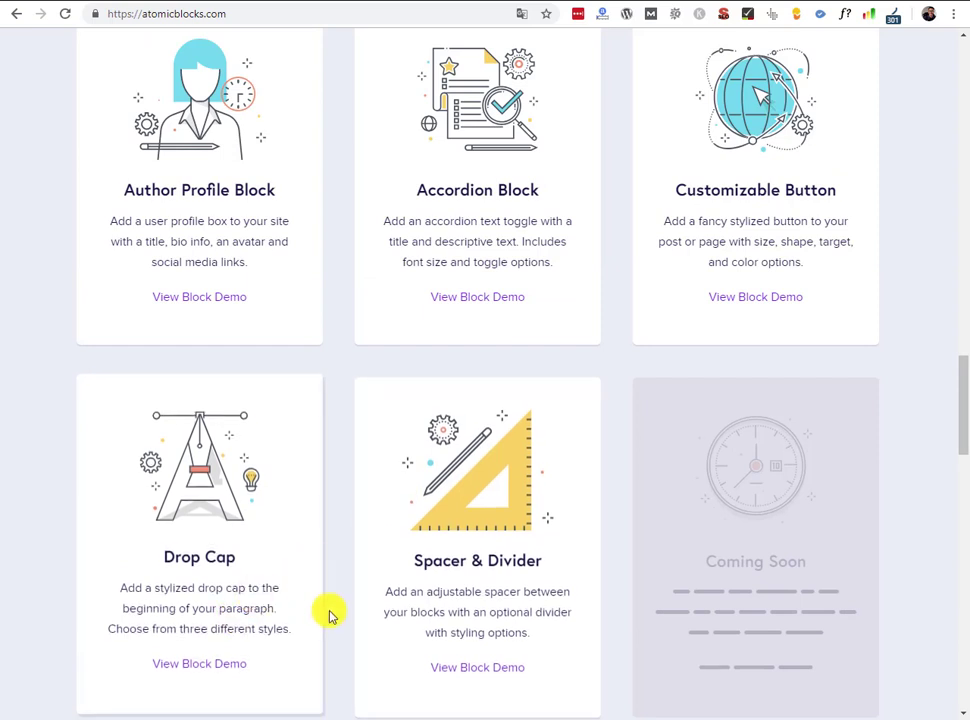
pyautogui.scroll(-2, 330, 614)
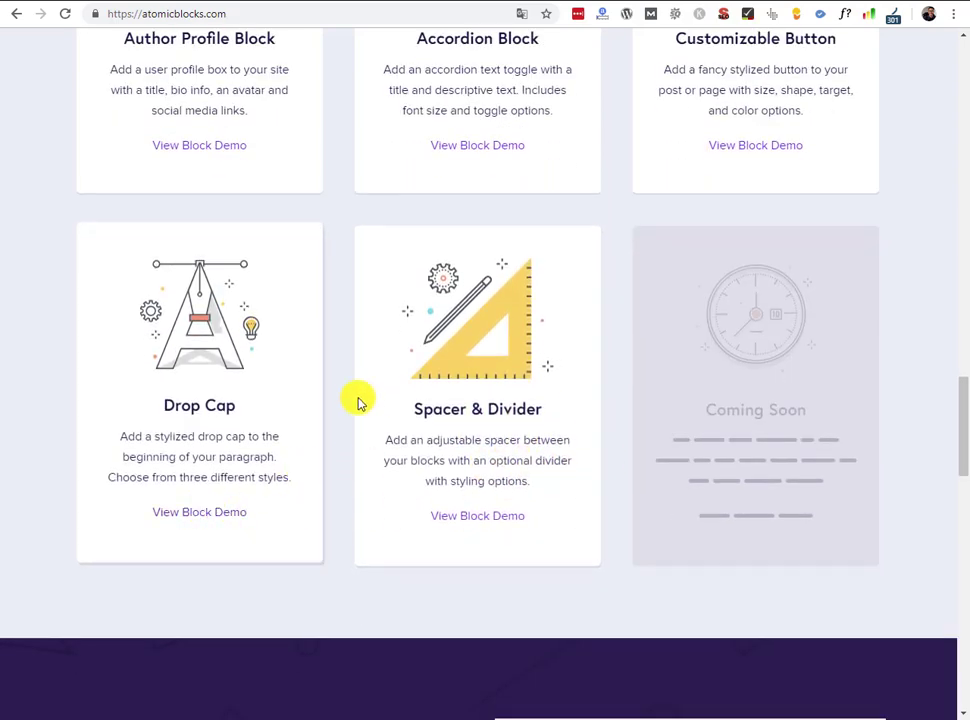
pyautogui.scroll(10, 688, 222)
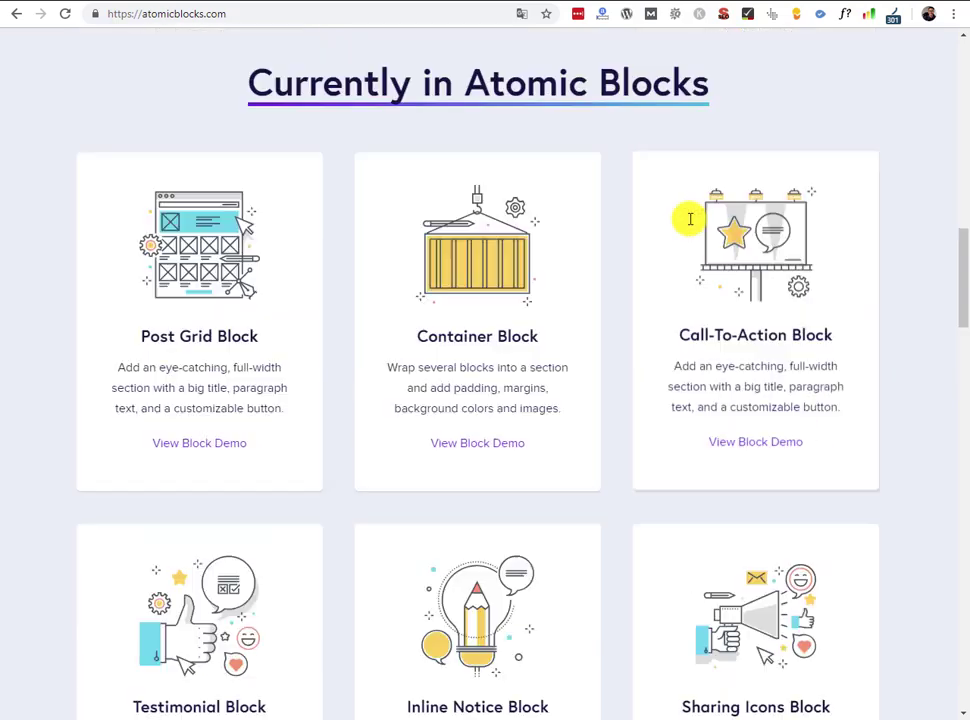
pyautogui.scroll(-2, 210, 403)
pyautogui.click(199, 387)
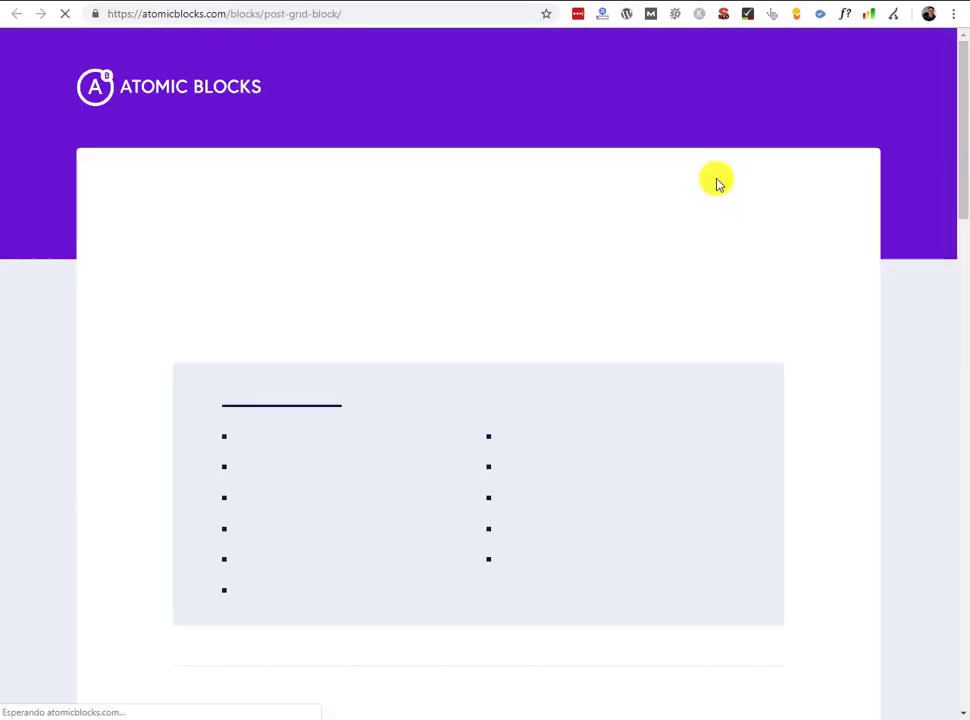
pyautogui.scroll(-3, 766, 251)
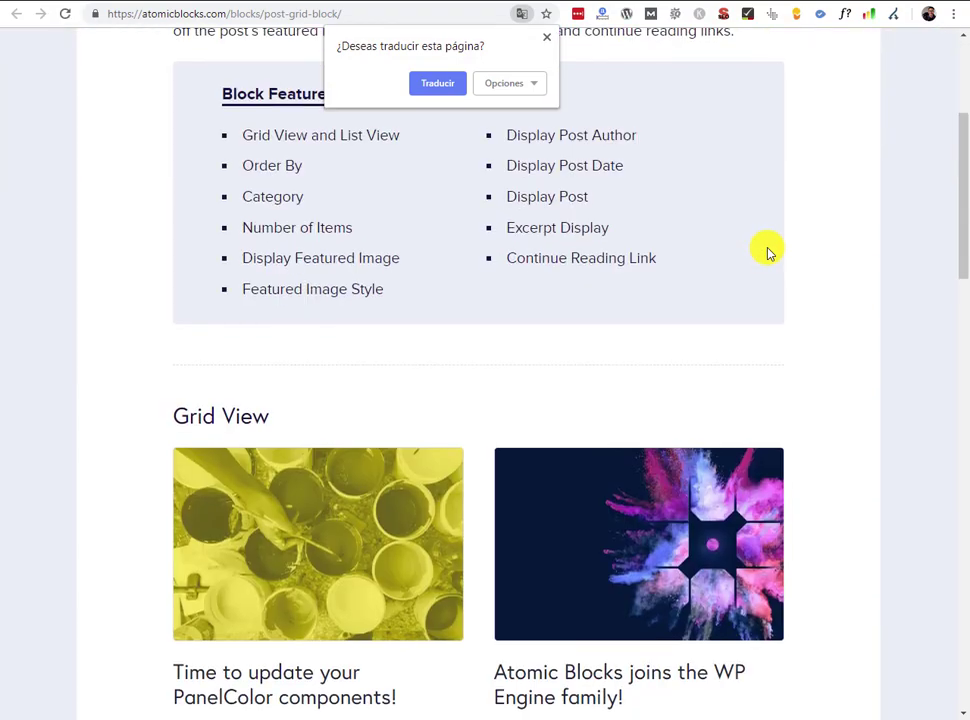
pyautogui.scroll(3, 766, 251)
pyautogui.scroll(-9, 474, 232)
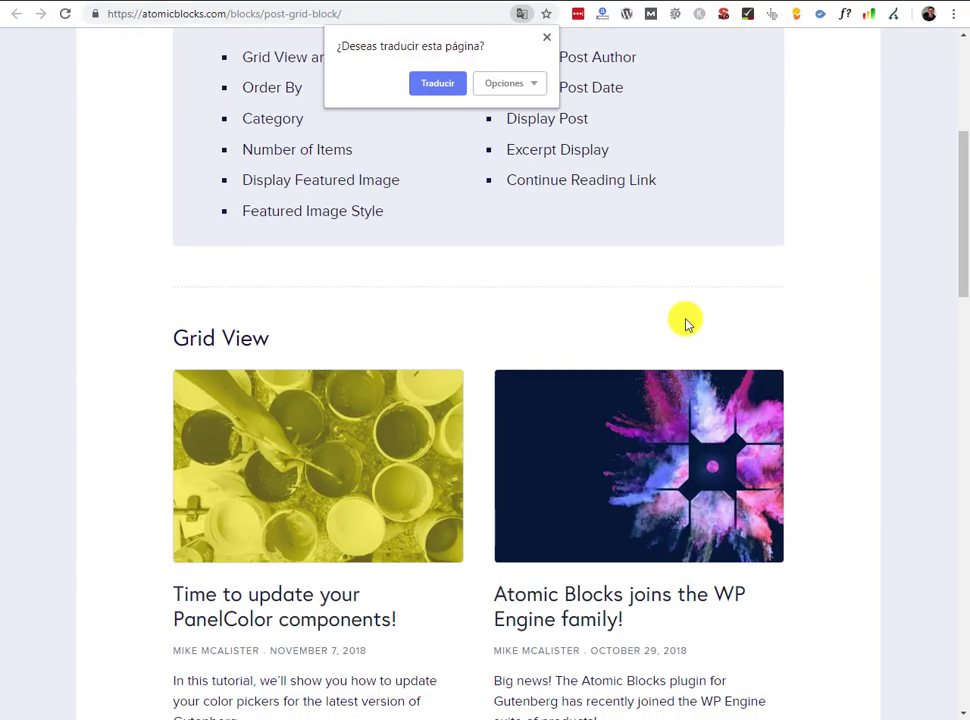
pyautogui.scroll(-11, 705, 337)
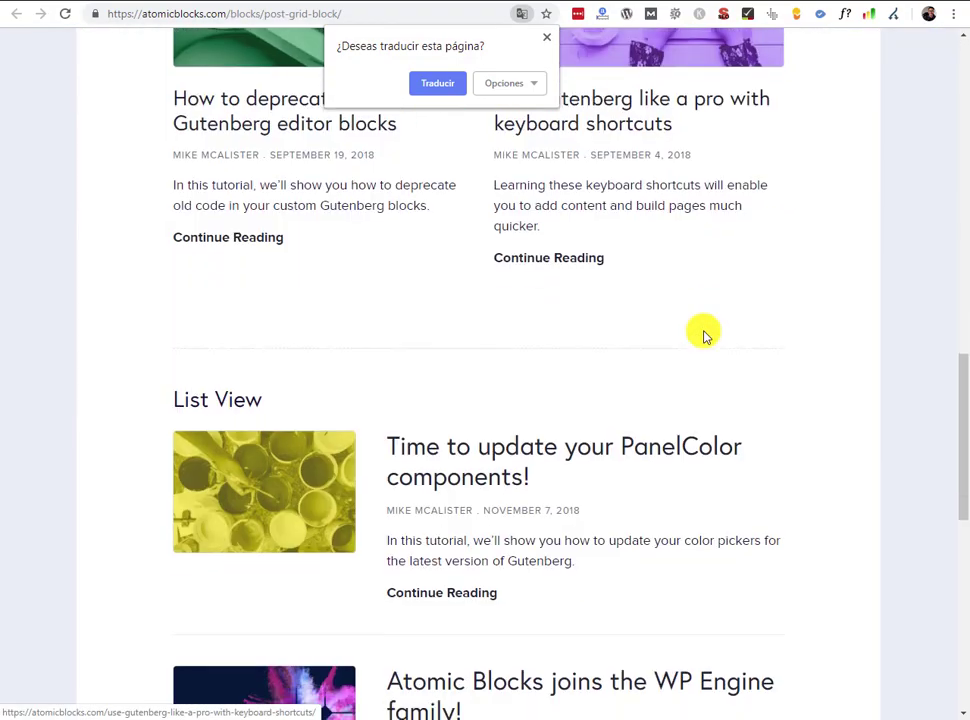
pyautogui.scroll(8, 704, 335)
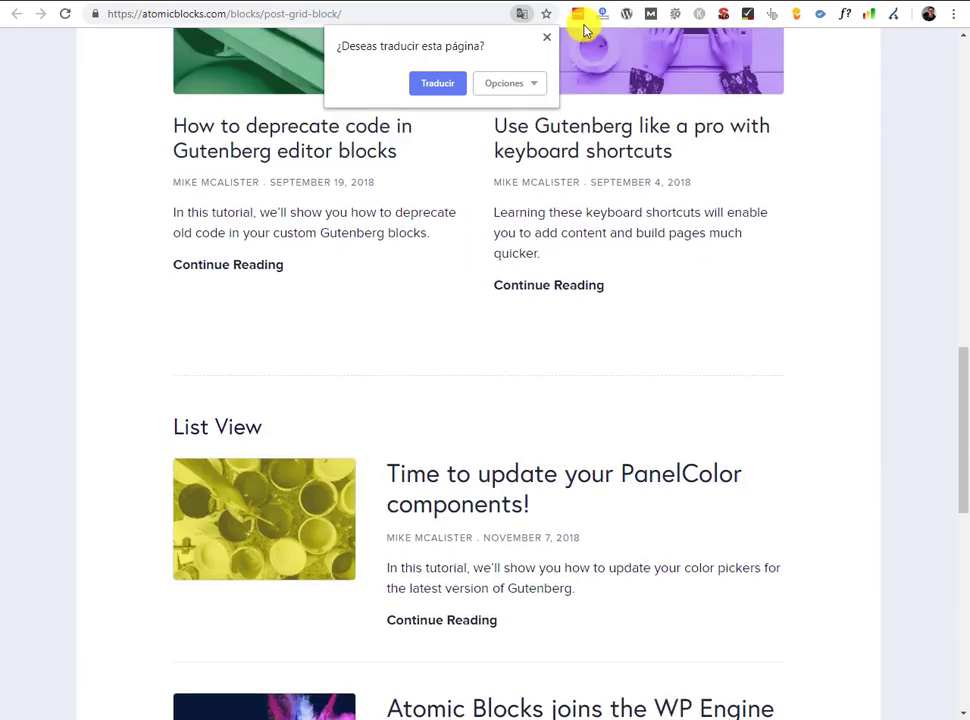
pyautogui.hotkey('alt', 'Left')
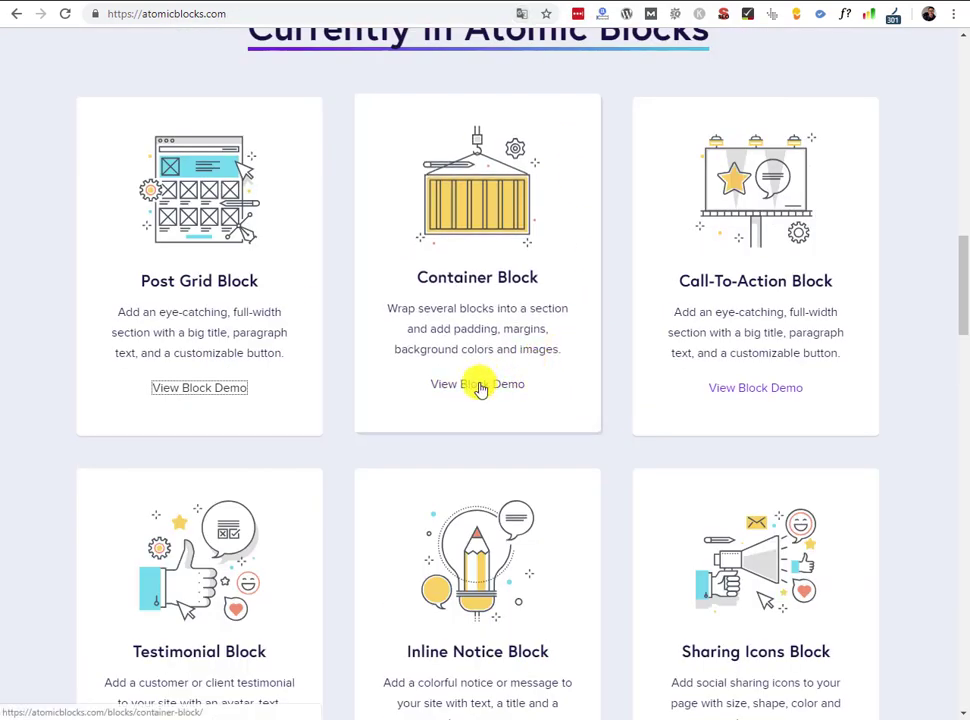
# - Open the Container block demo page and scroll through it
pyautogui.click(523, 236)
pyautogui.scroll(-3, 769, 360)
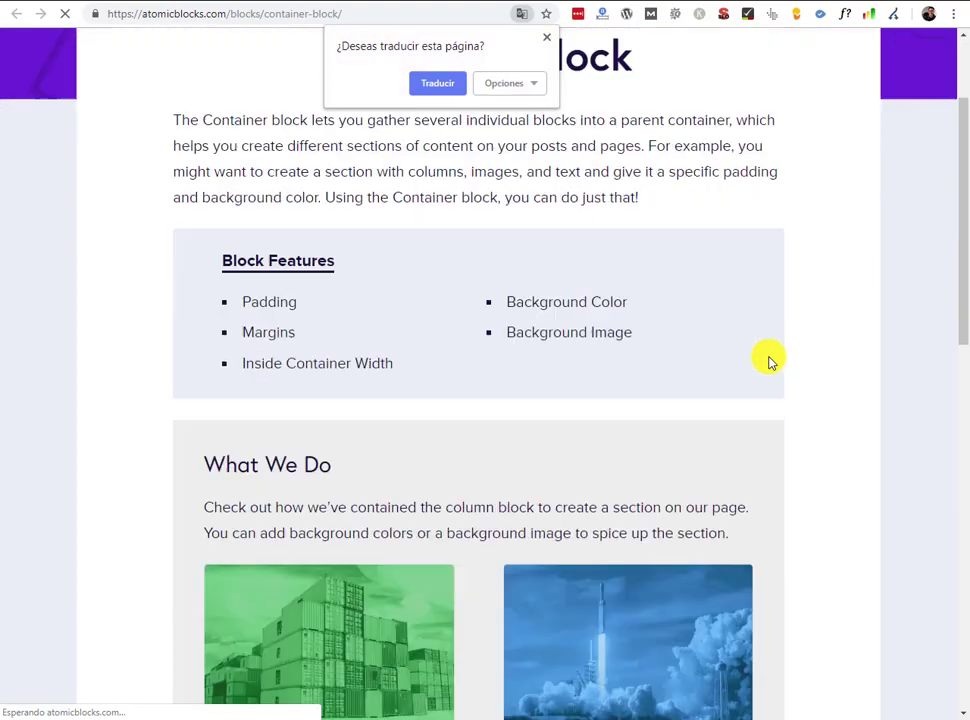
pyautogui.scroll(-1, 769, 360)
pyautogui.scroll(4, 769, 360)
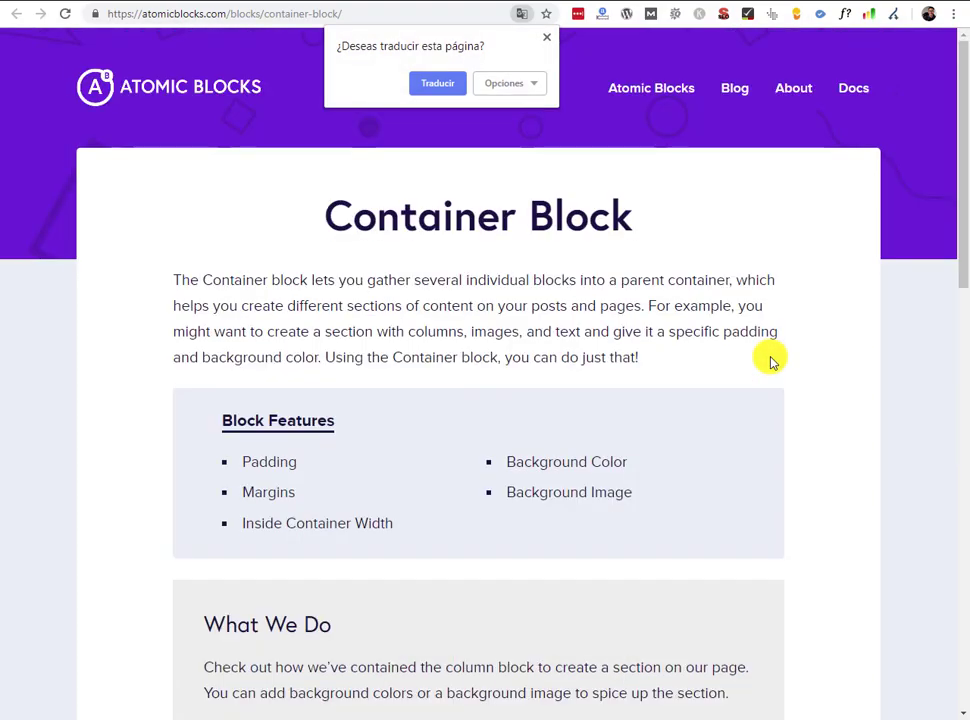
pyautogui.scroll(-10, 771, 362)
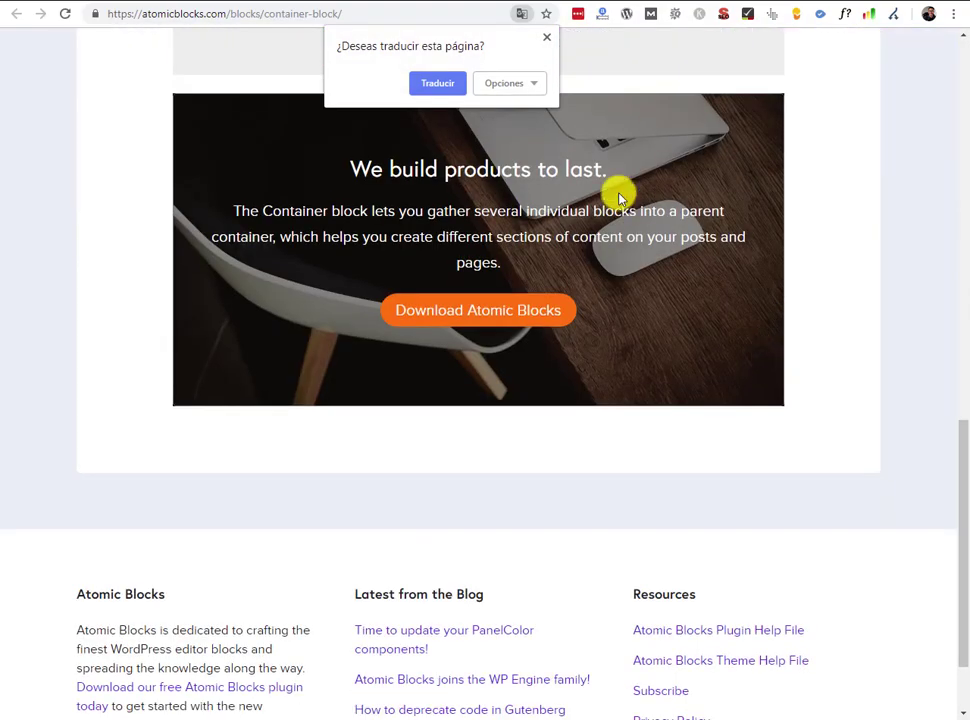
pyautogui.scroll(2, 600, 201)
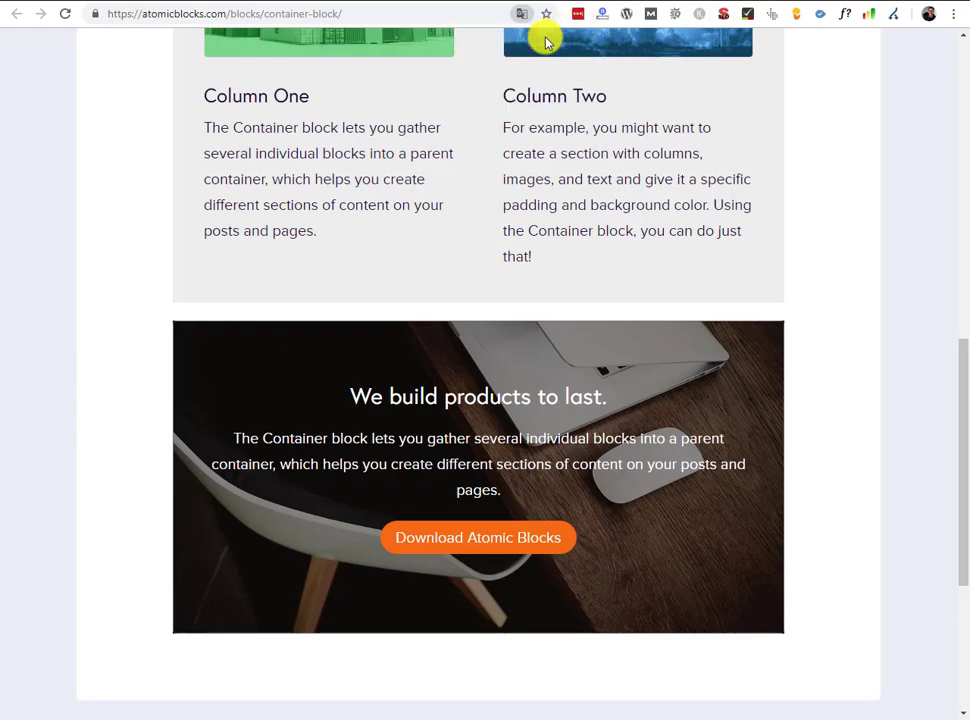
pyautogui.scroll(-2, 758, 307)
pyautogui.scroll(-1, 737, 338)
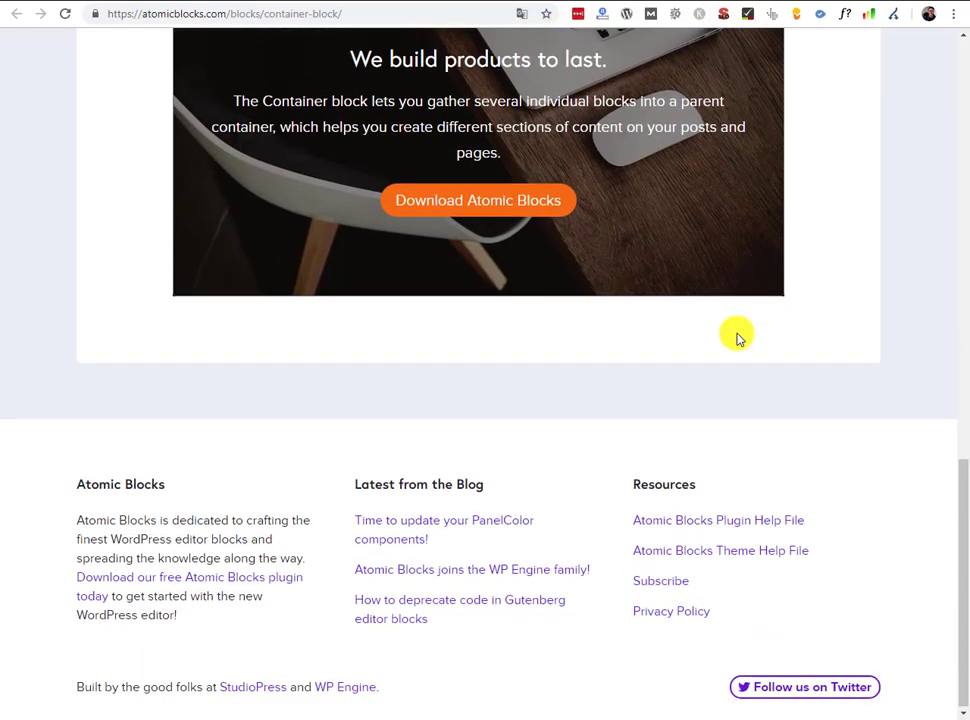
pyautogui.scroll(10, 737, 338)
# - Go back to the Atomic Blocks homepage and switch to the Konverzia WordPress dashboard
pyautogui.hotkey('alt', 'Left')
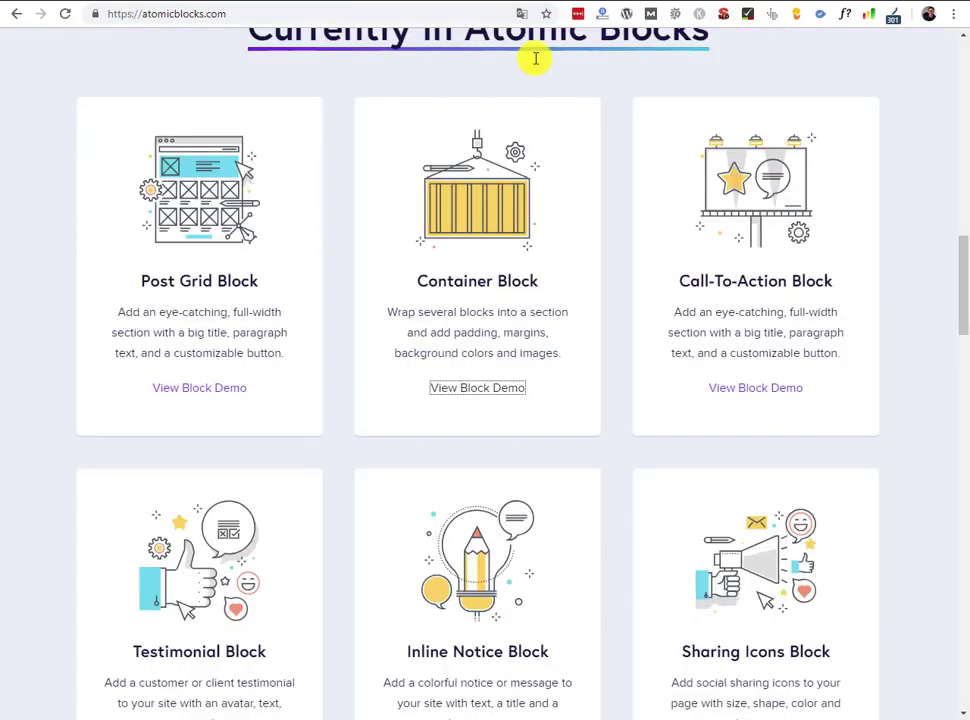
pyautogui.scroll(15, 648, 197)
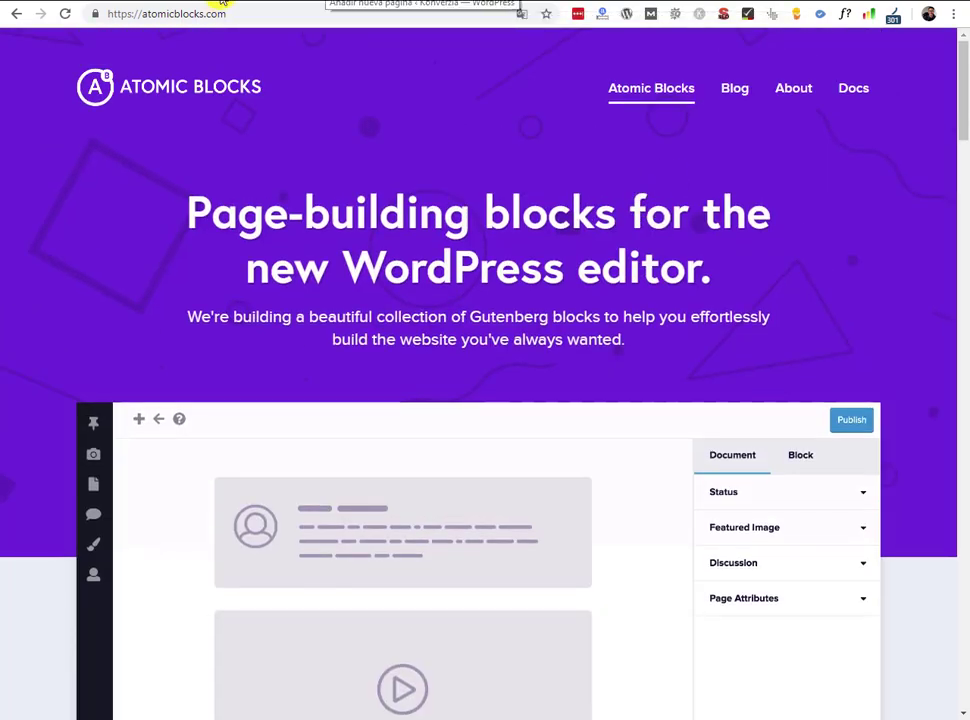
pyautogui.hotkey('ctrl', 'Tab')
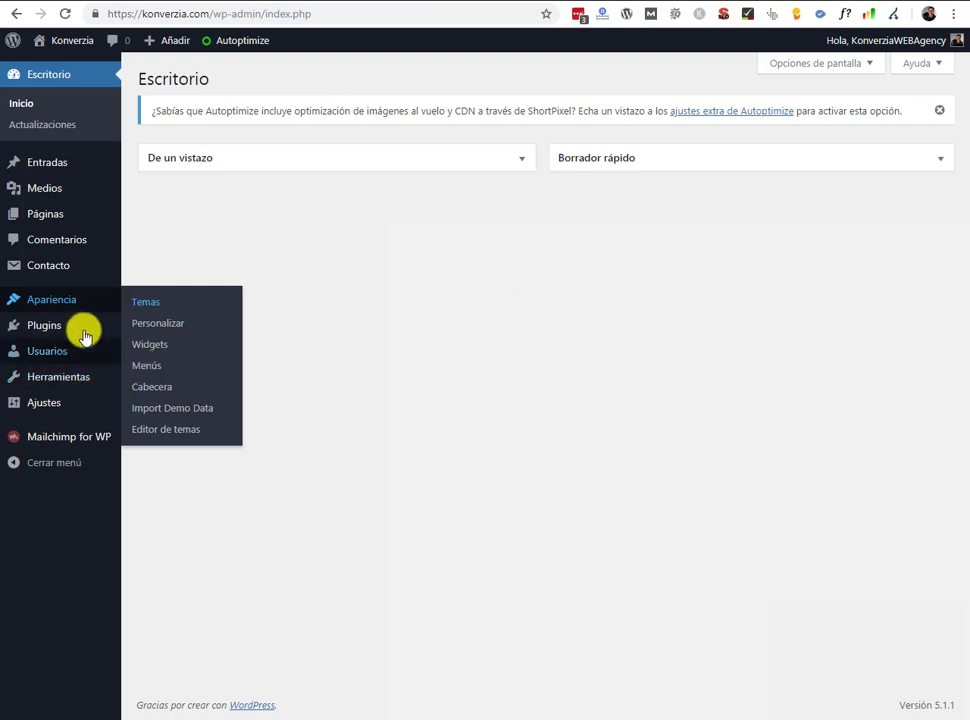
# - Search new themes for 'atomic', then install and activate the Atomic Blocks theme
pyautogui.click(149, 304)
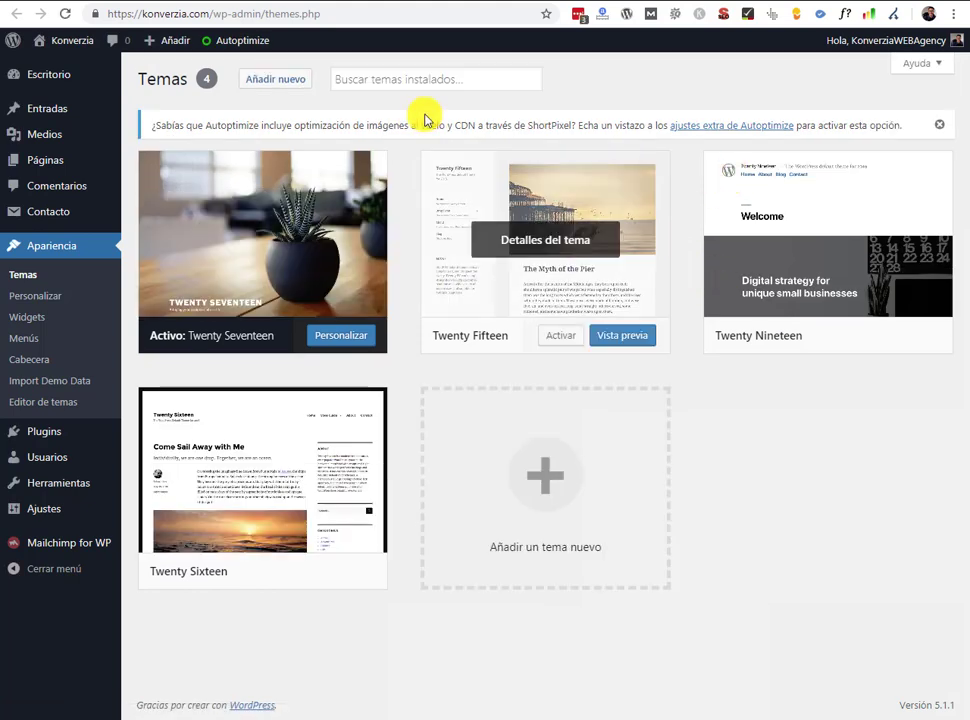
pyautogui.click(425, 79)
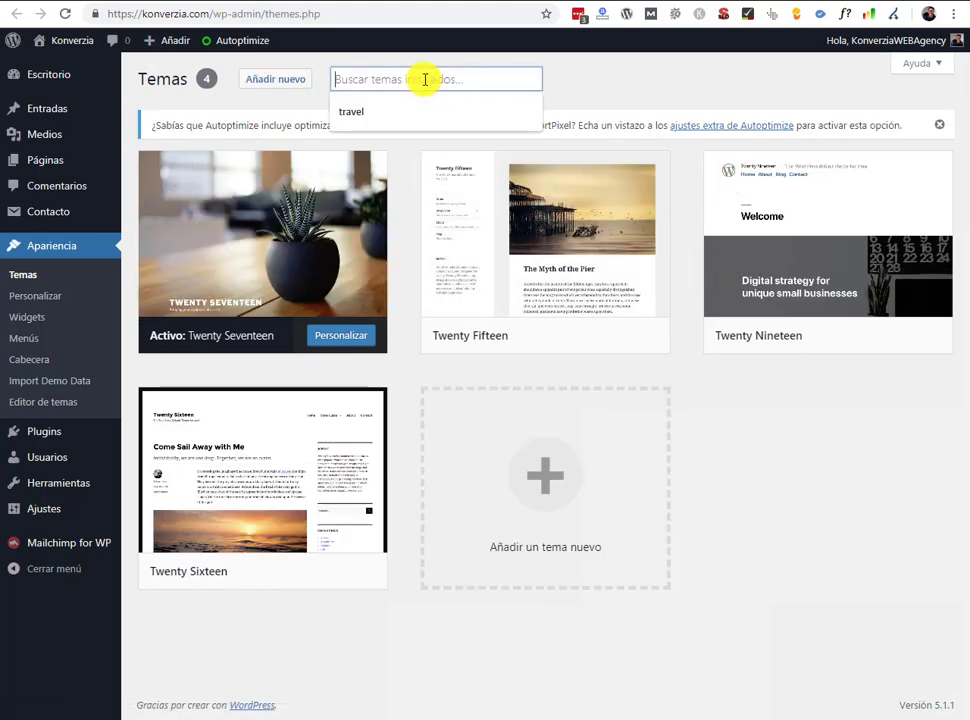
pyautogui.click(297, 86)
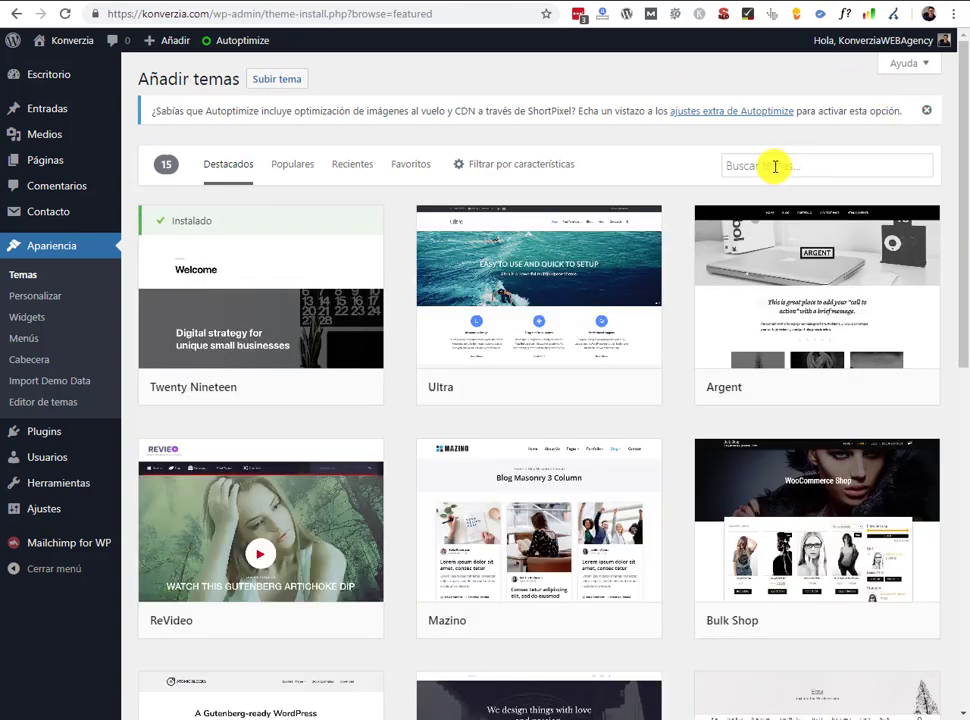
pyautogui.click(774, 166)
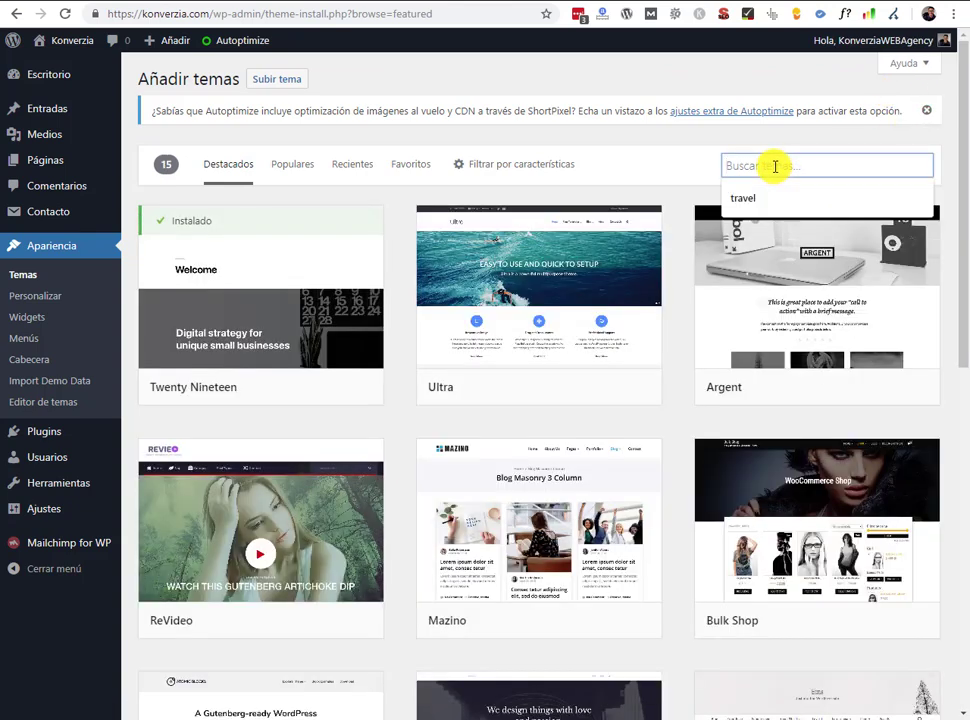
pyautogui.write('atomic')
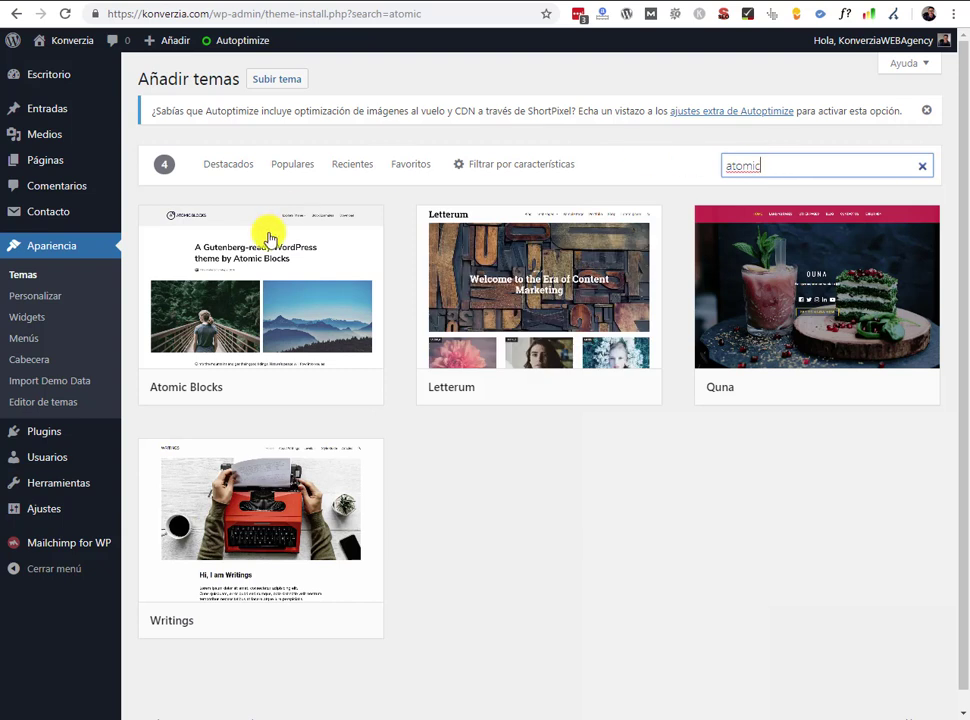
pyautogui.click(273, 392)
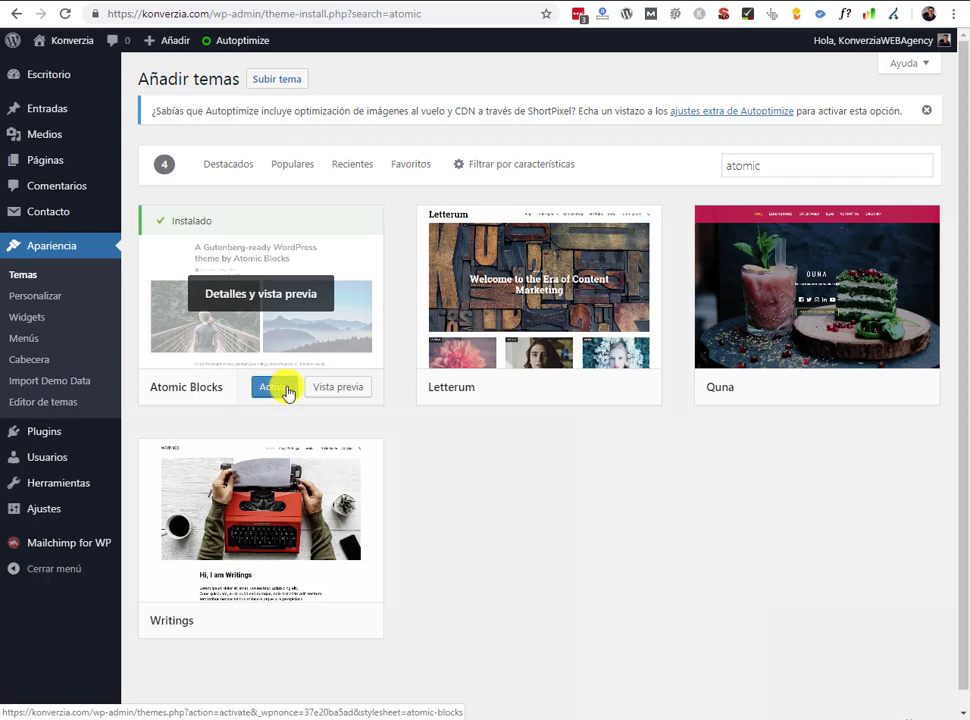
pyautogui.click(288, 392)
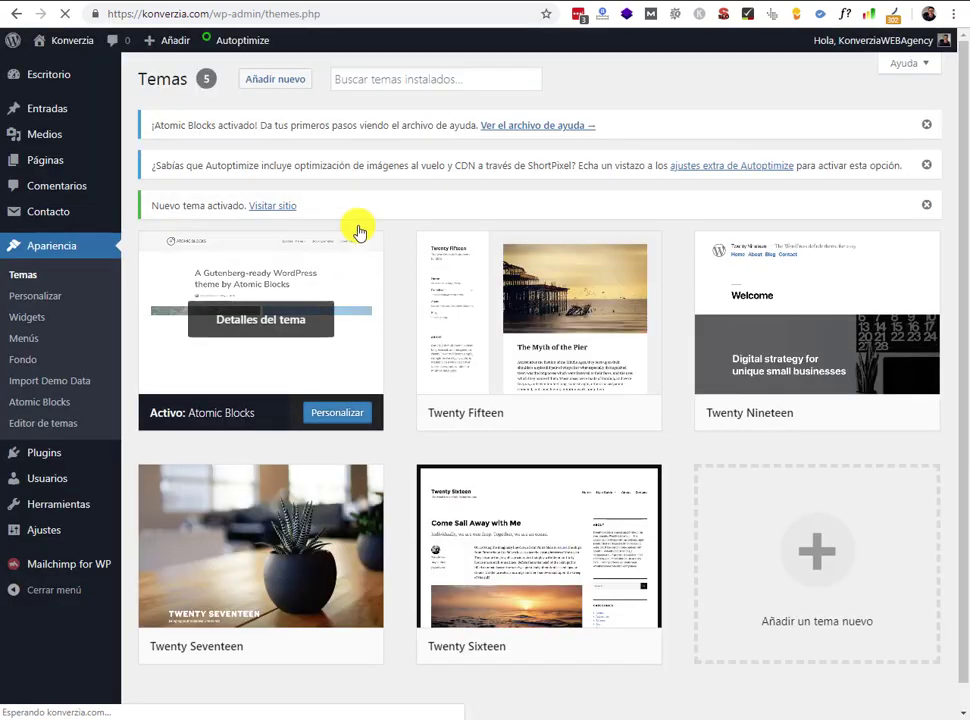
pyautogui.click(72, 66)
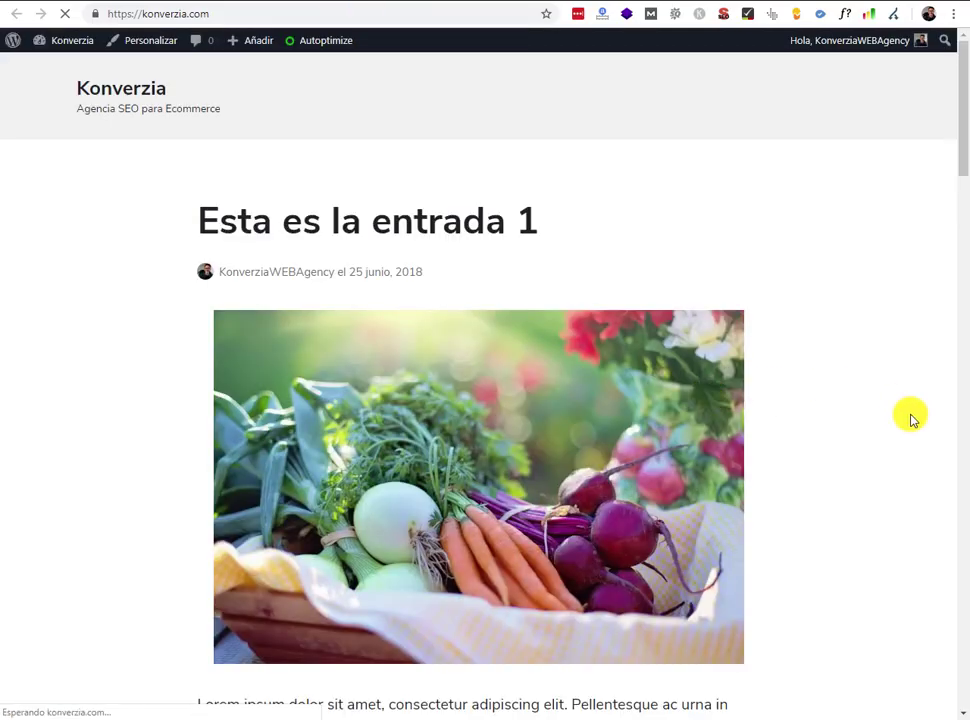
pyautogui.scroll(-3, 910, 418)
pyautogui.scroll(-15, 910, 418)
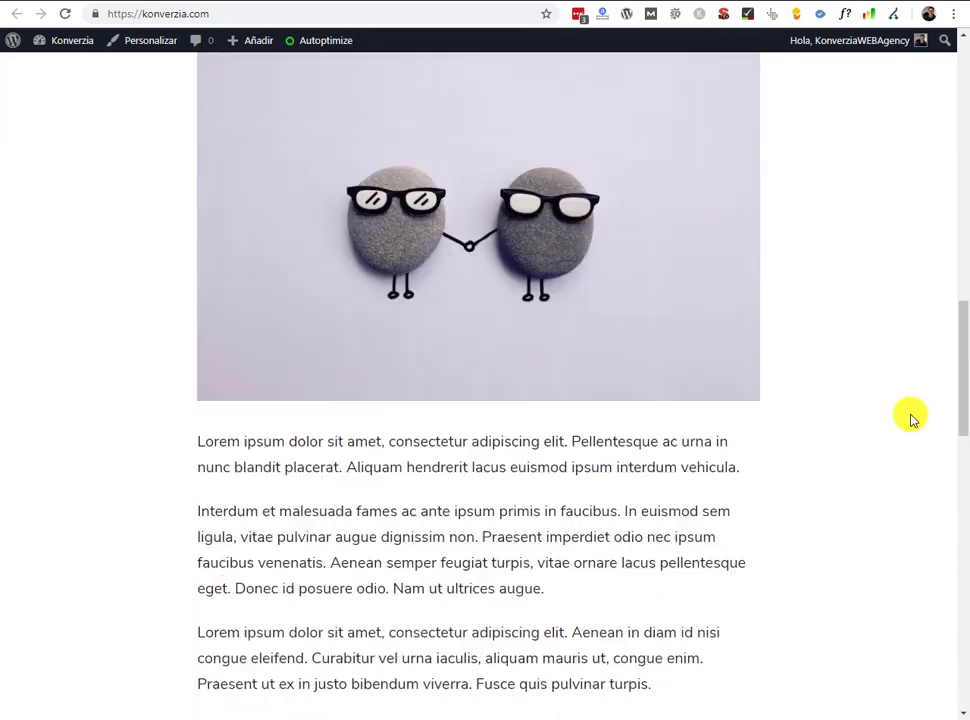
pyautogui.scroll(-6, 908, 420)
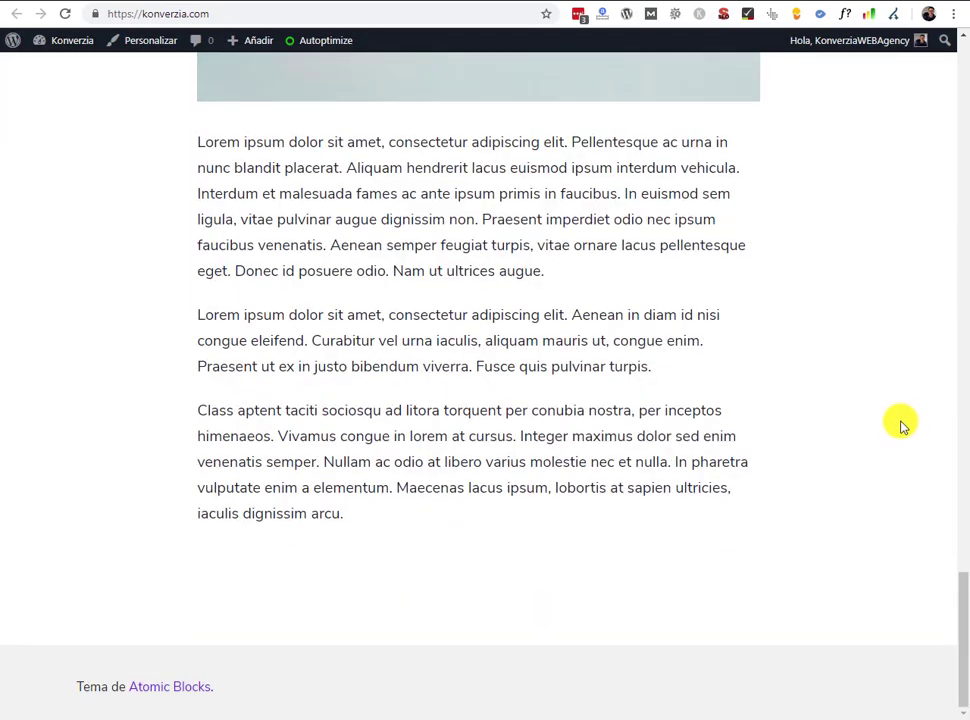
pyautogui.scroll(8, 900, 424)
pyautogui.scroll(15, 868, 432)
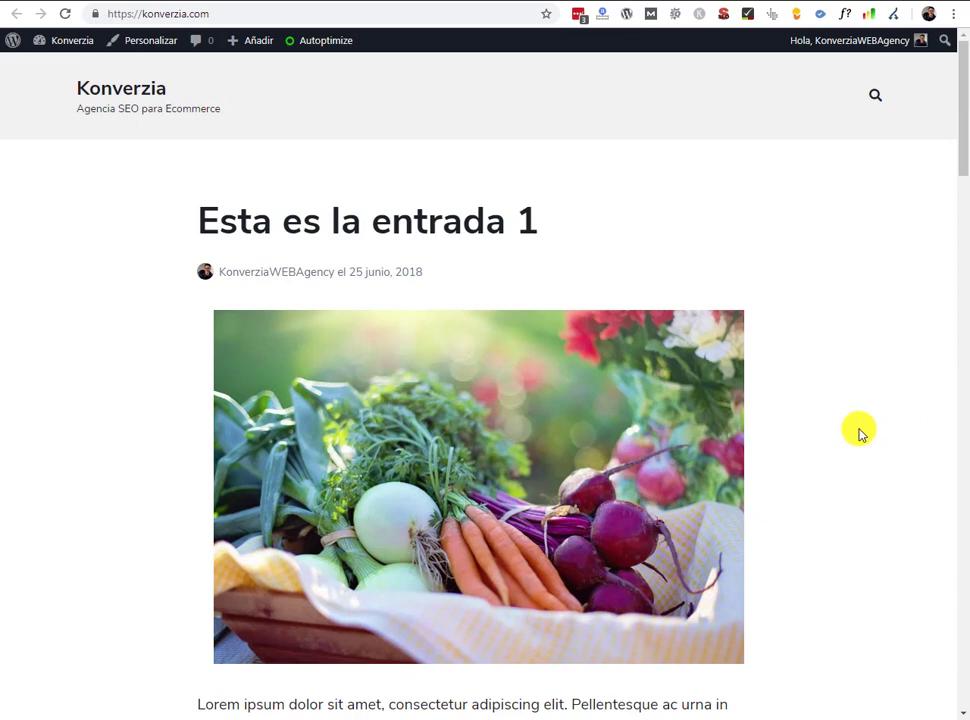
pyautogui.click(293, 3)
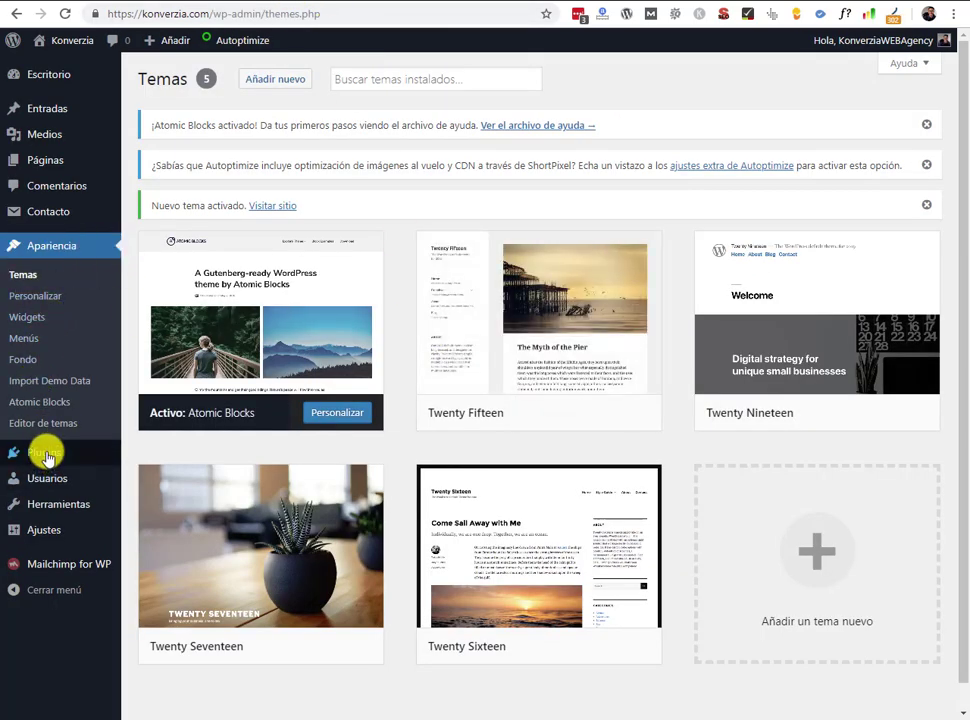
# - Search plugins for 'atomic', then install and activate the Atomic Blocks plugin
pyautogui.moveTo(54, 461)
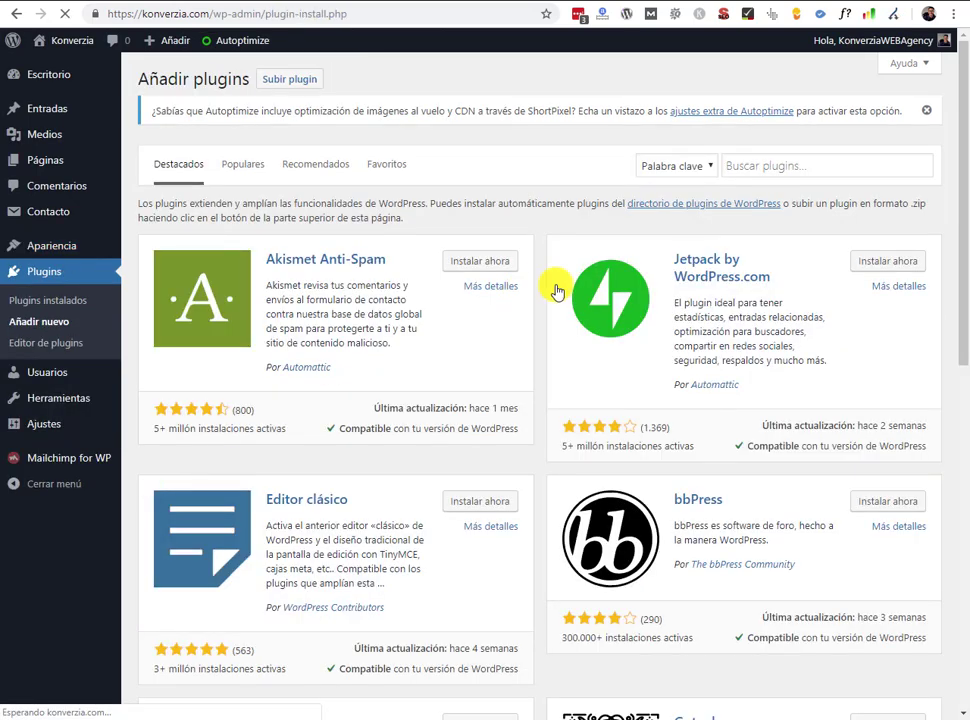
pyautogui.click(765, 168)
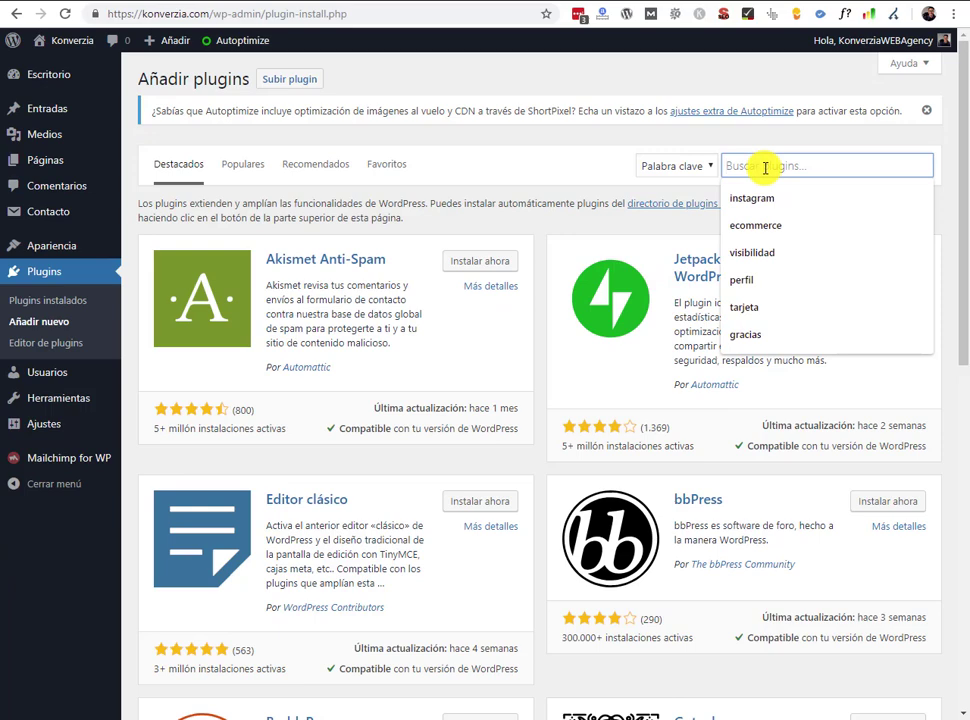
pyautogui.write('atom')
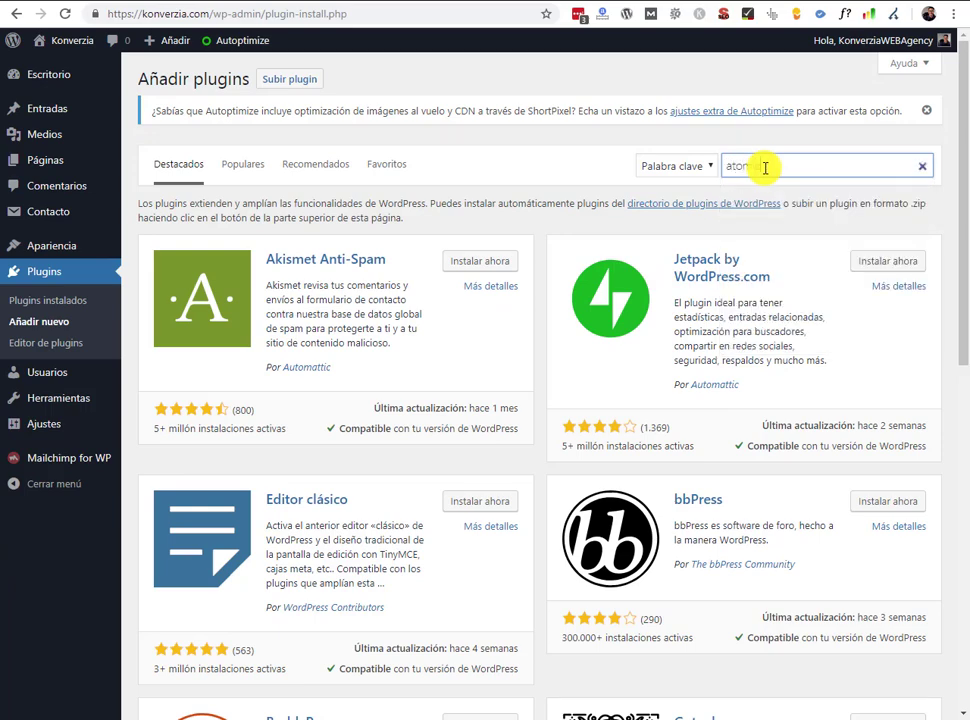
pyautogui.write('ic')
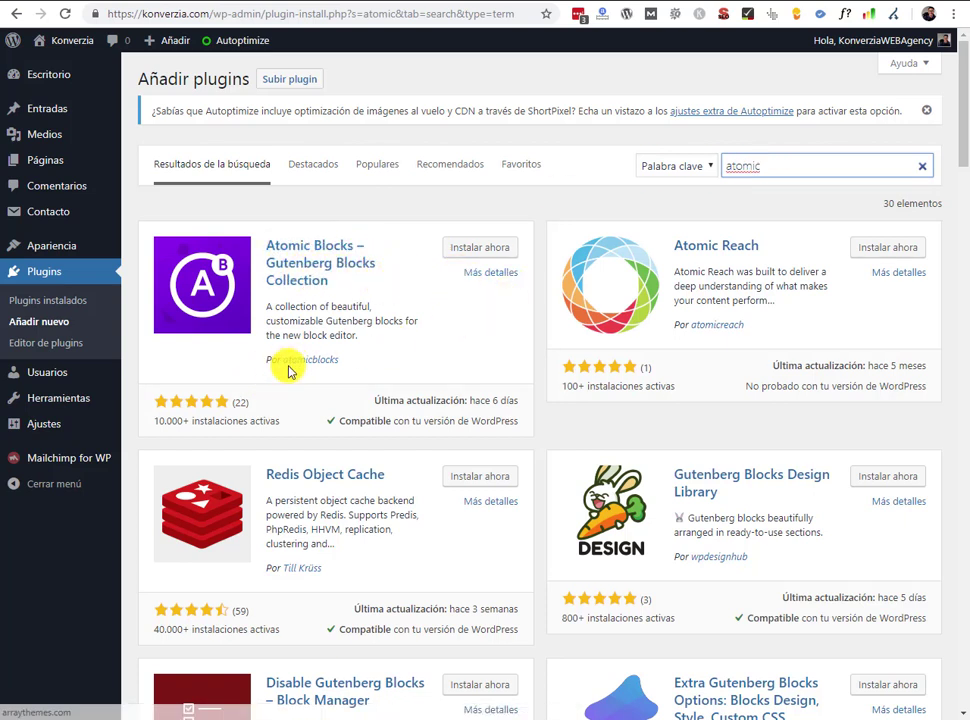
pyautogui.click(467, 252)
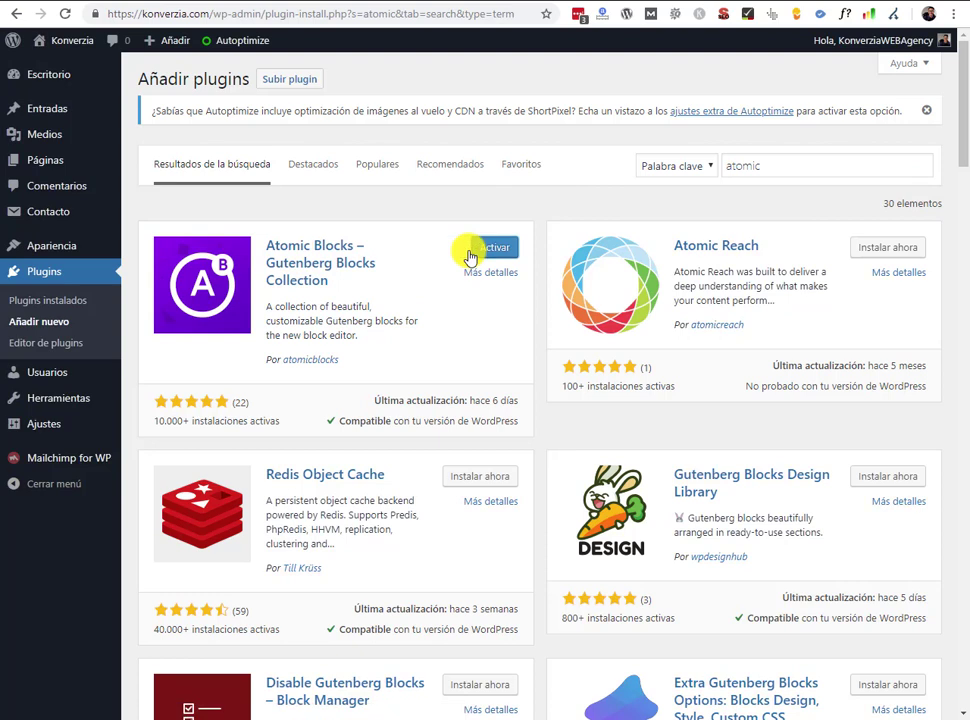
pyautogui.click(482, 252)
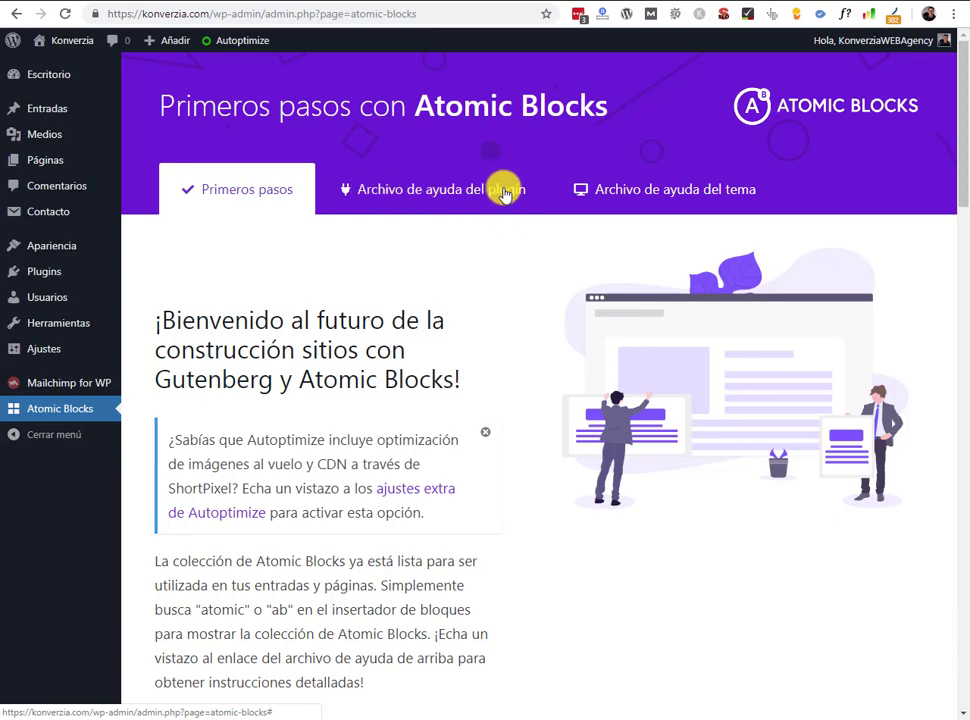
pyautogui.scroll(-1, 784, 203)
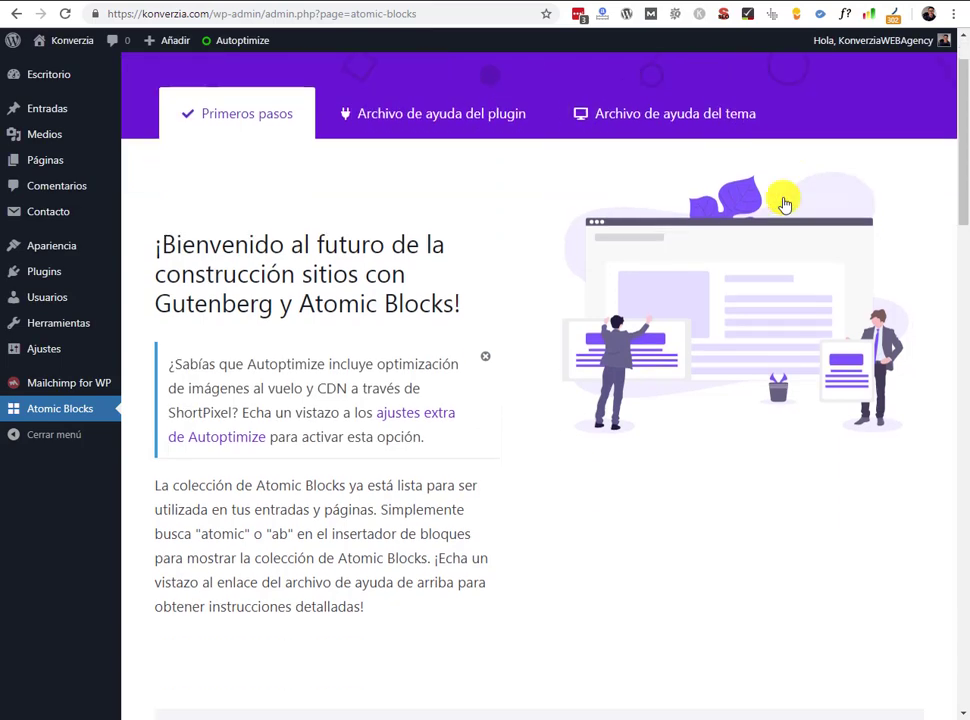
pyautogui.scroll(1, 758, 190)
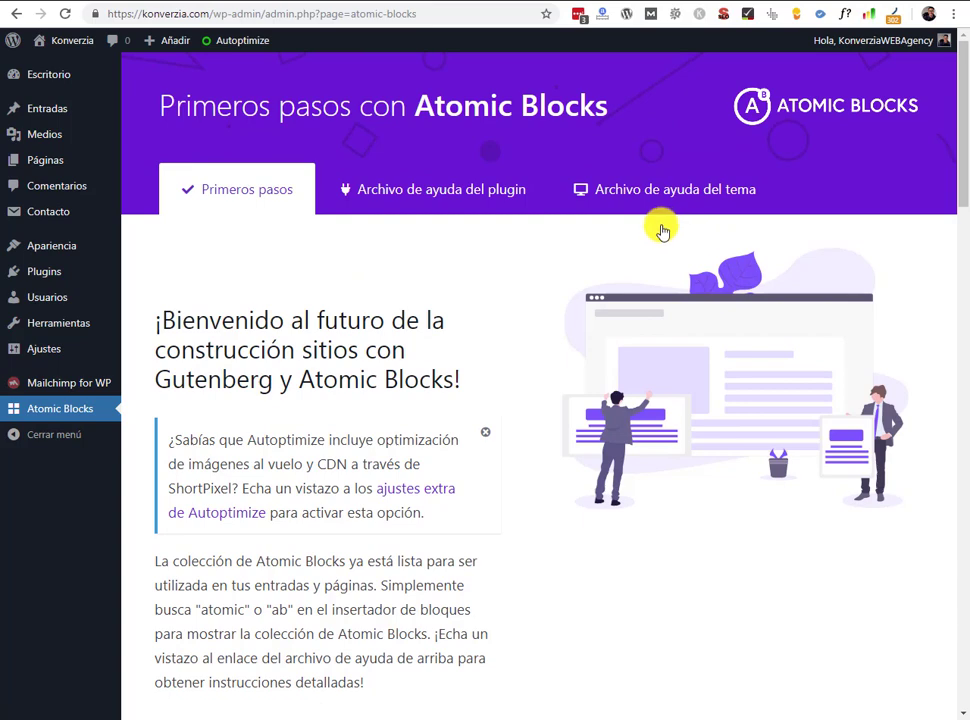
pyautogui.scroll(-8, 661, 231)
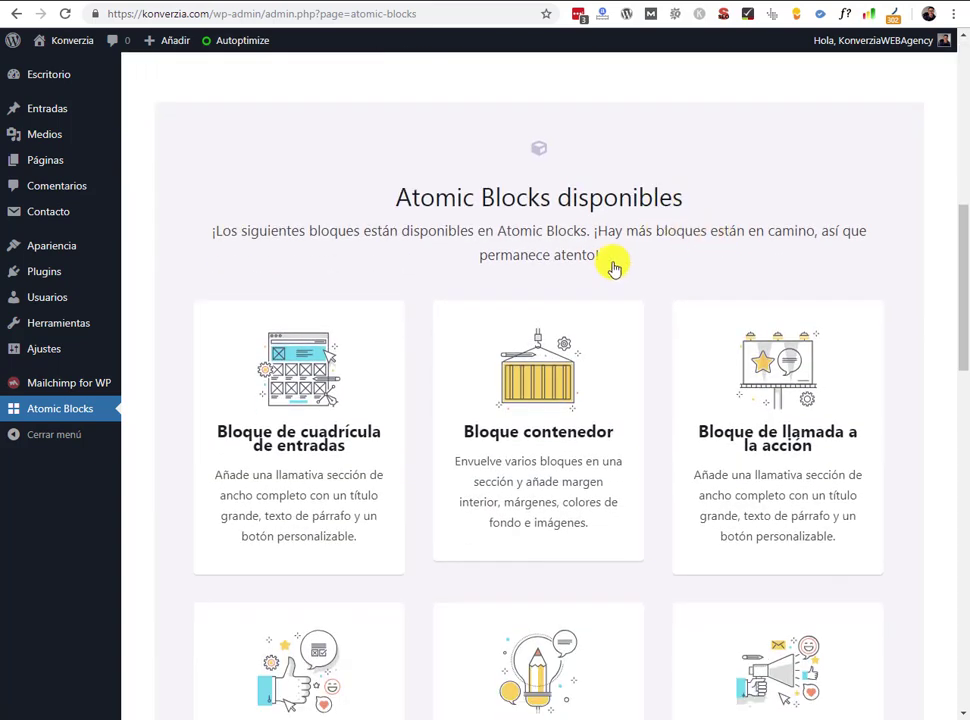
pyautogui.scroll(-2, 400, 330)
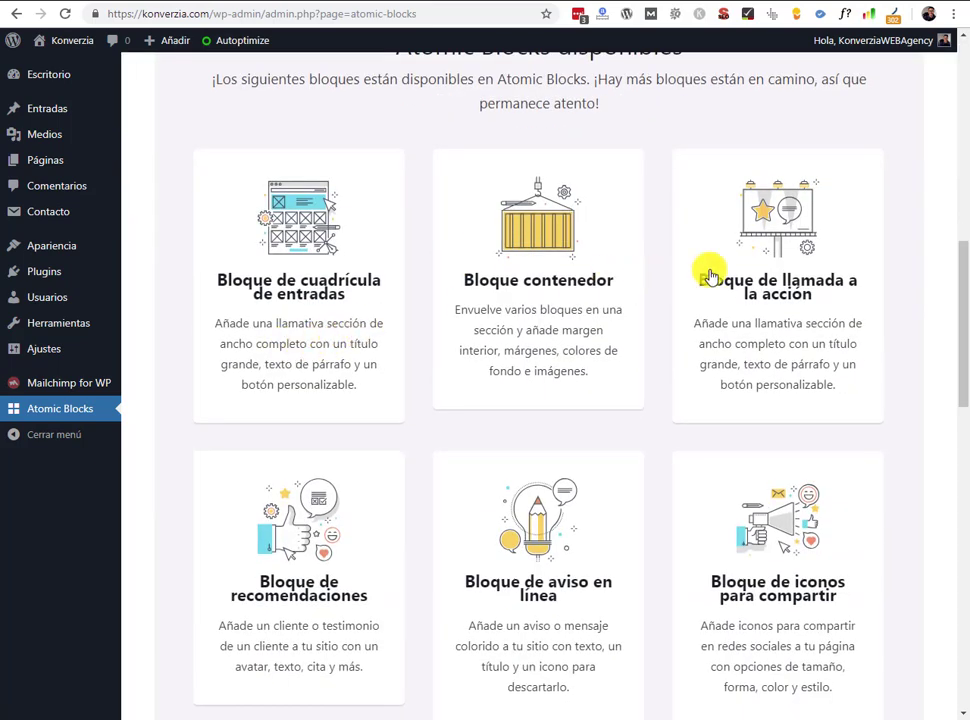
pyautogui.scroll(-8, 709, 276)
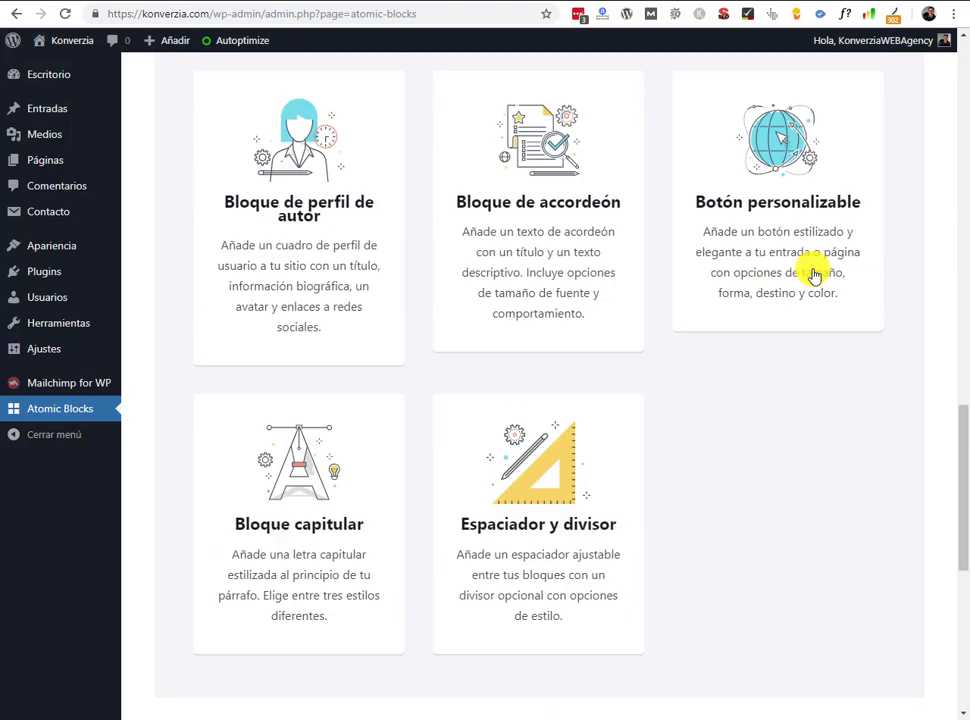
pyautogui.scroll(-3, 812, 275)
pyautogui.scroll(5, 772, 298)
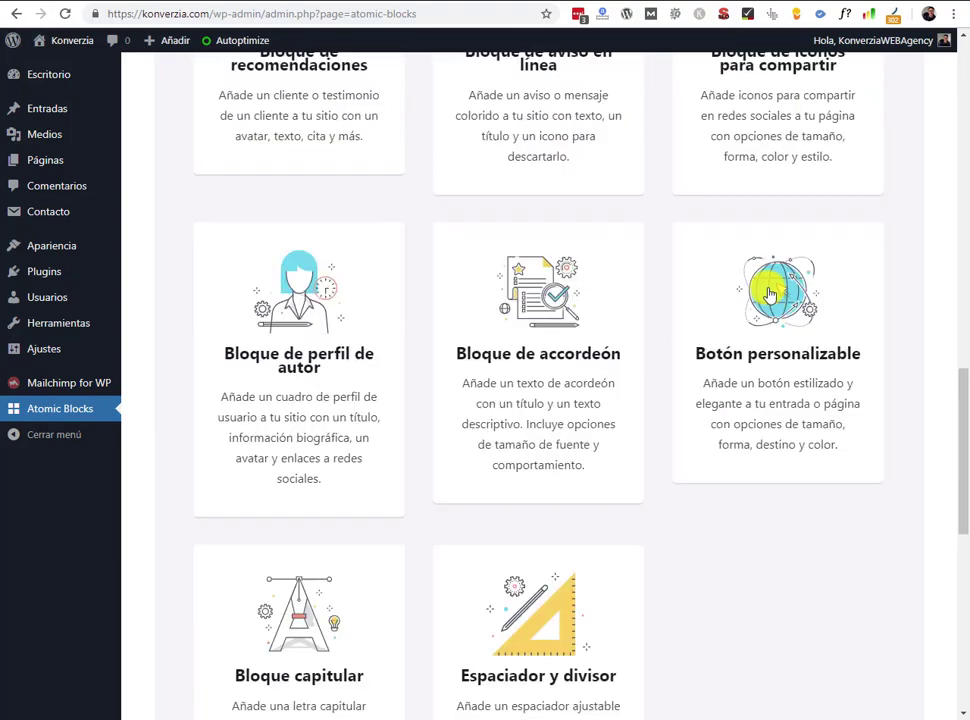
pyautogui.scroll(4, 771, 293)
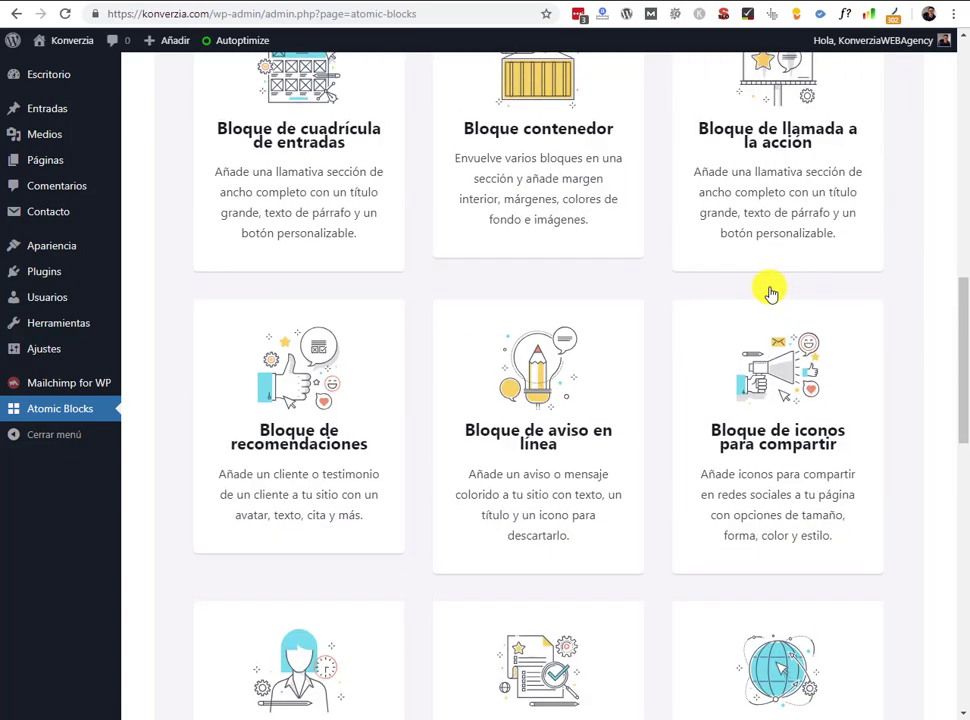
pyautogui.scroll(10, 771, 290)
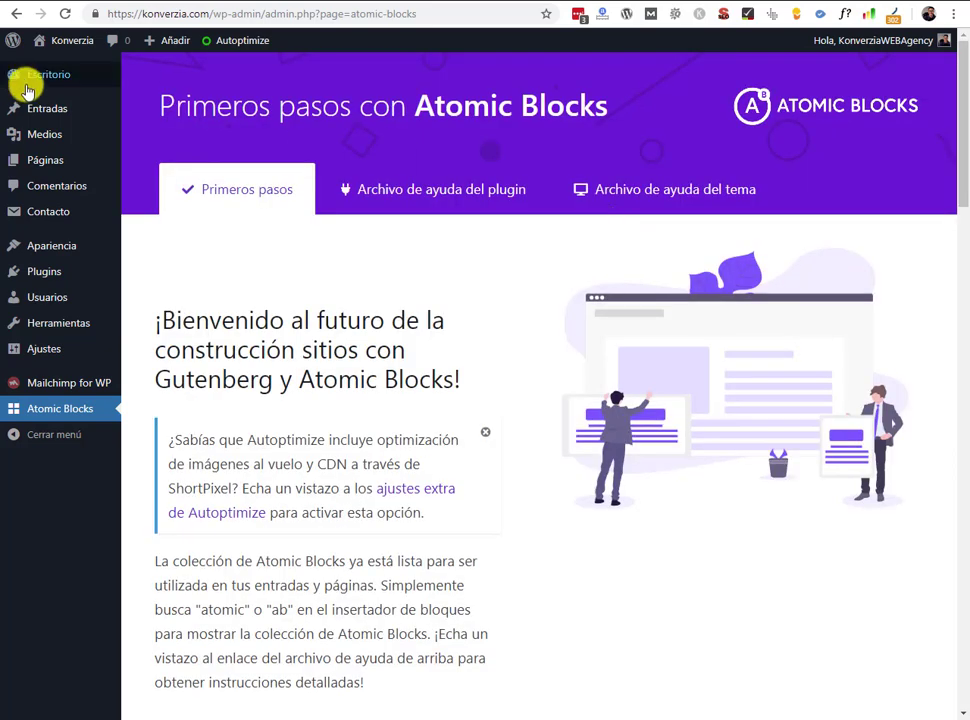
pyautogui.moveTo(124, 160)
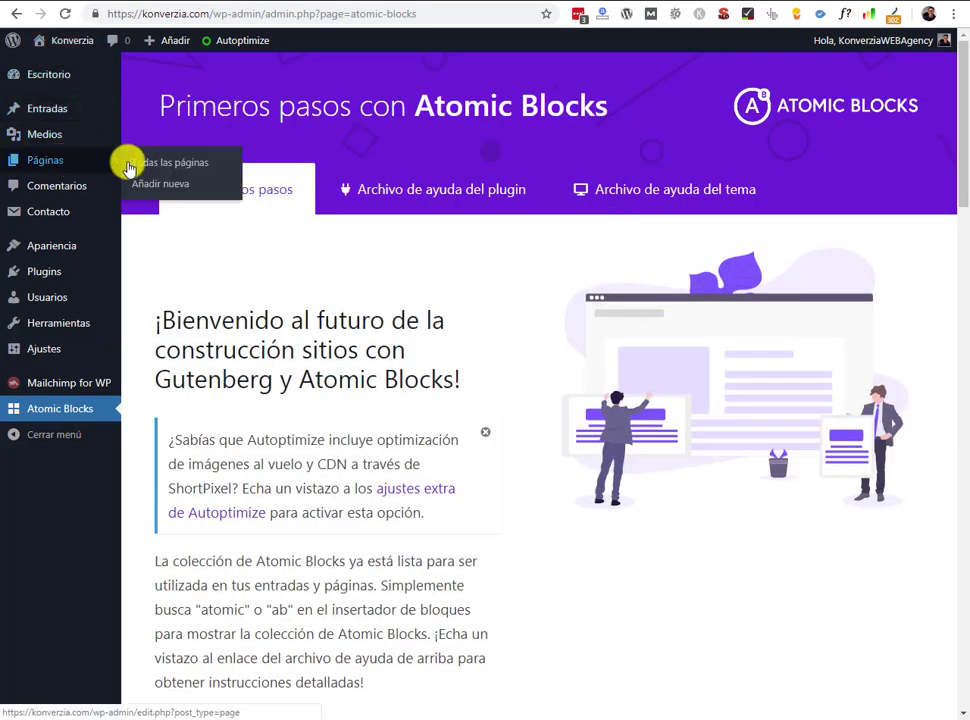
# - Add a new page and paste 'Página con Atomic' as its title
pyautogui.click(152, 186)
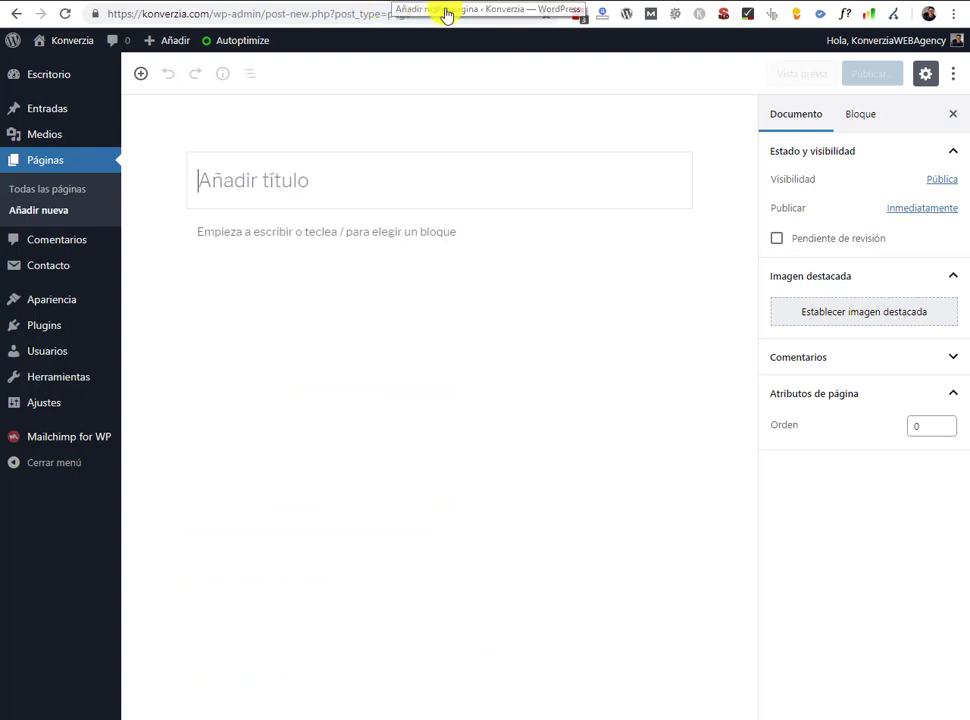
pyautogui.click(372, 6)
pyautogui.click(413, 3)
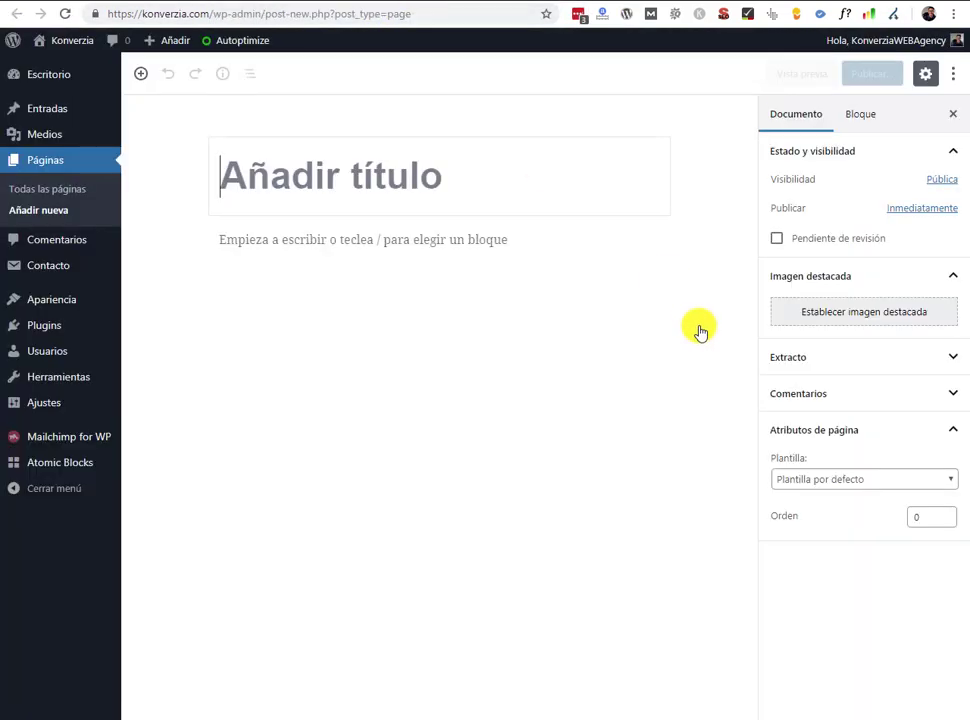
pyautogui.click(444, 165)
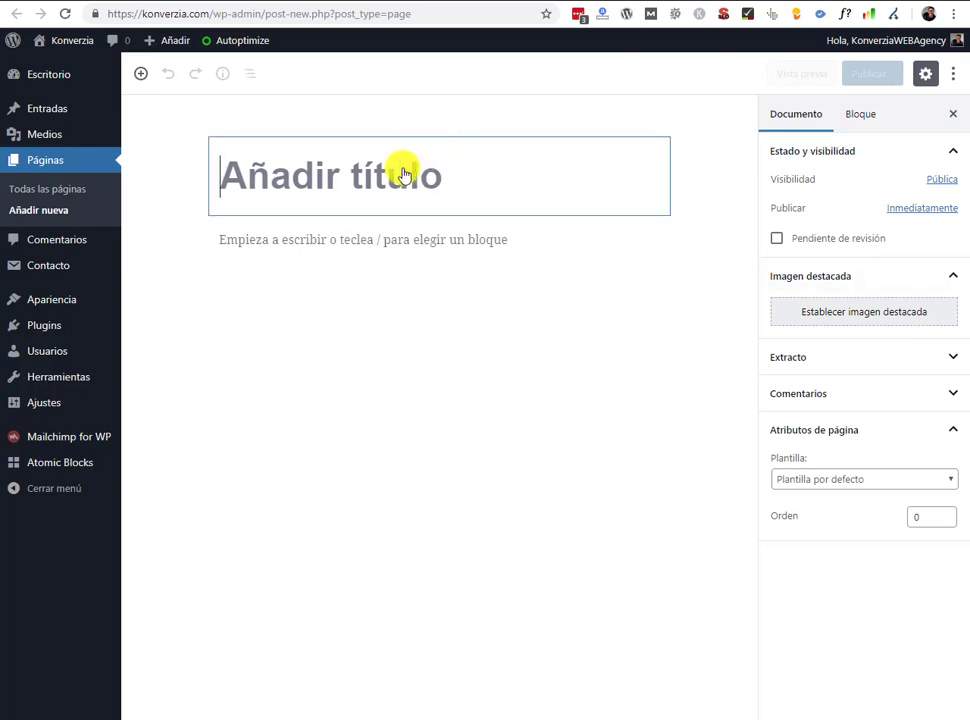
pyautogui.write('Página con Atomic')
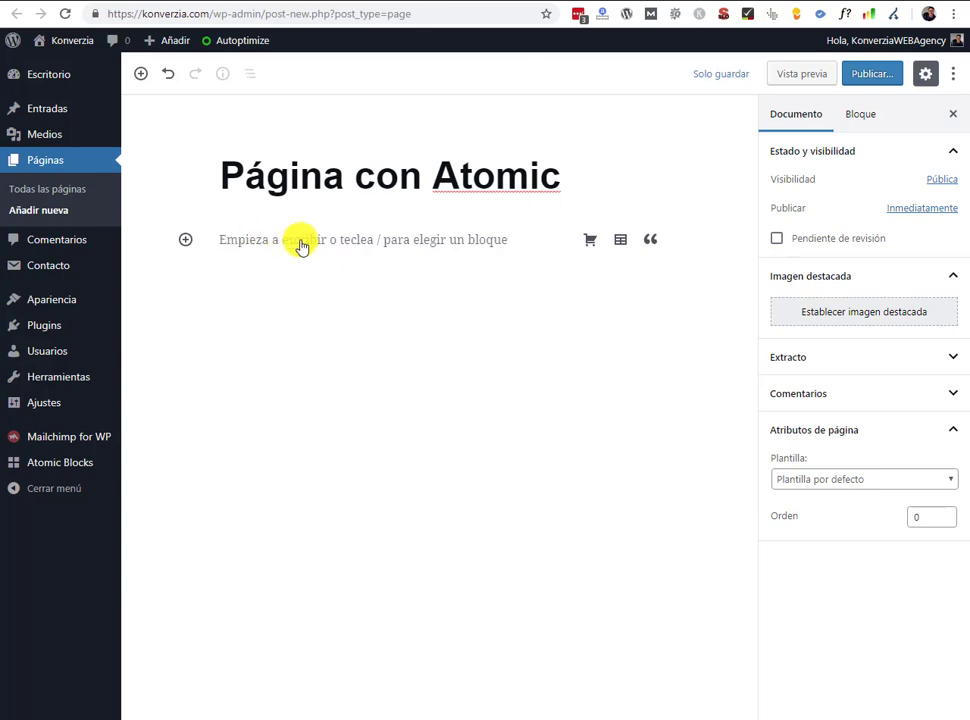
pyautogui.click(185, 242)
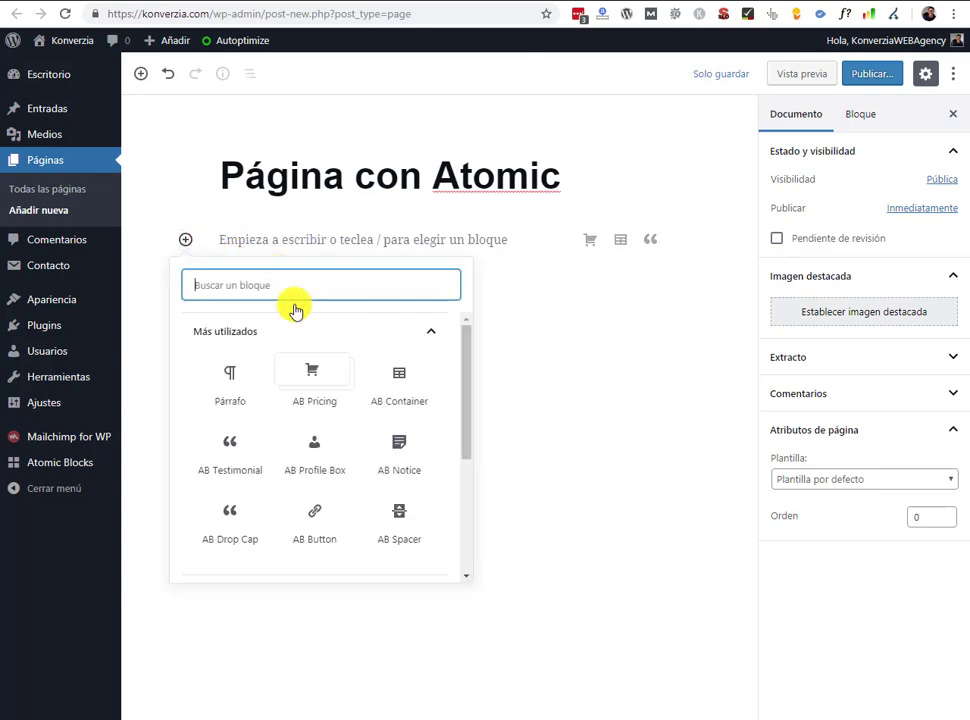
# - Browse the Atomic Blocks category, showing AB Pricing, AB Container and AB Post Grid
pyautogui.moveTo(467, 382); pyautogui.dragTo(459, 519)
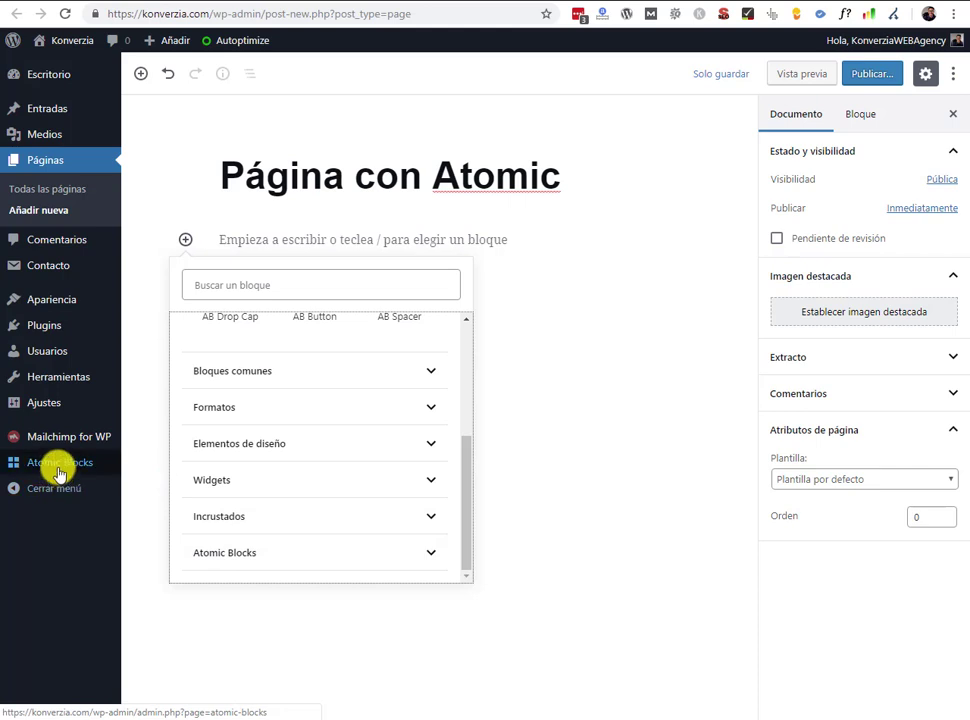
pyautogui.click(246, 558)
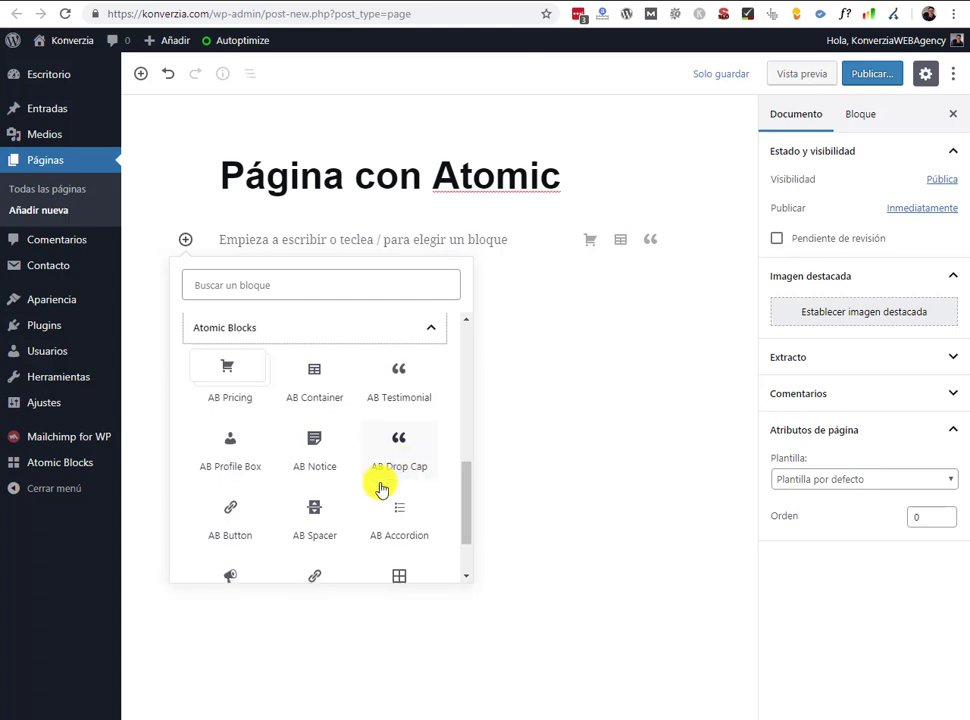
pyautogui.scroll(-1, 360, 520)
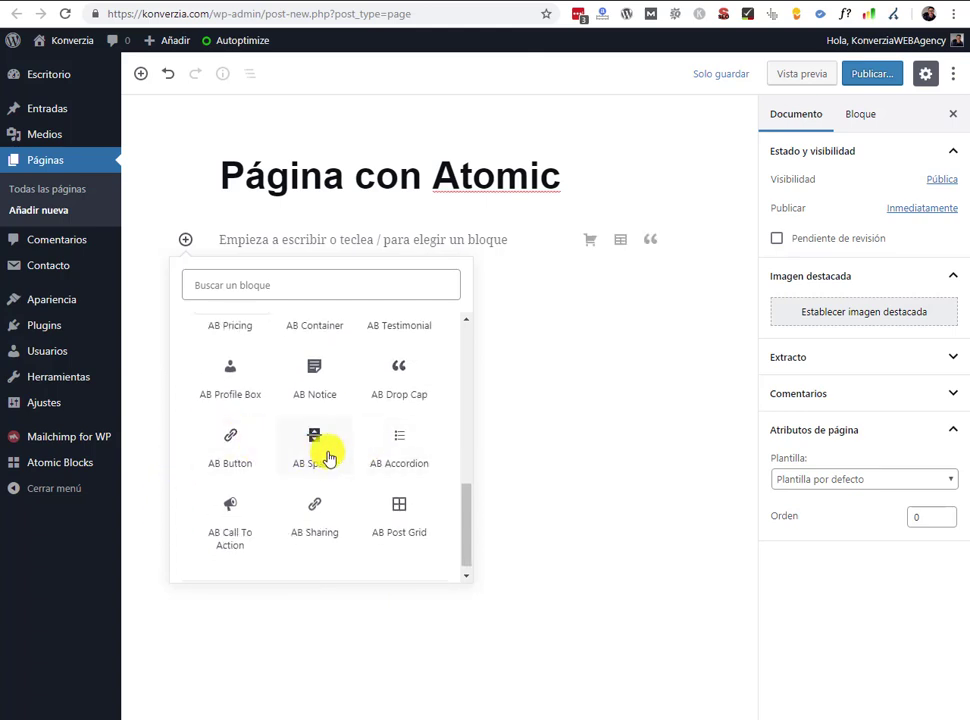
pyautogui.scroll(-1, 400, 470)
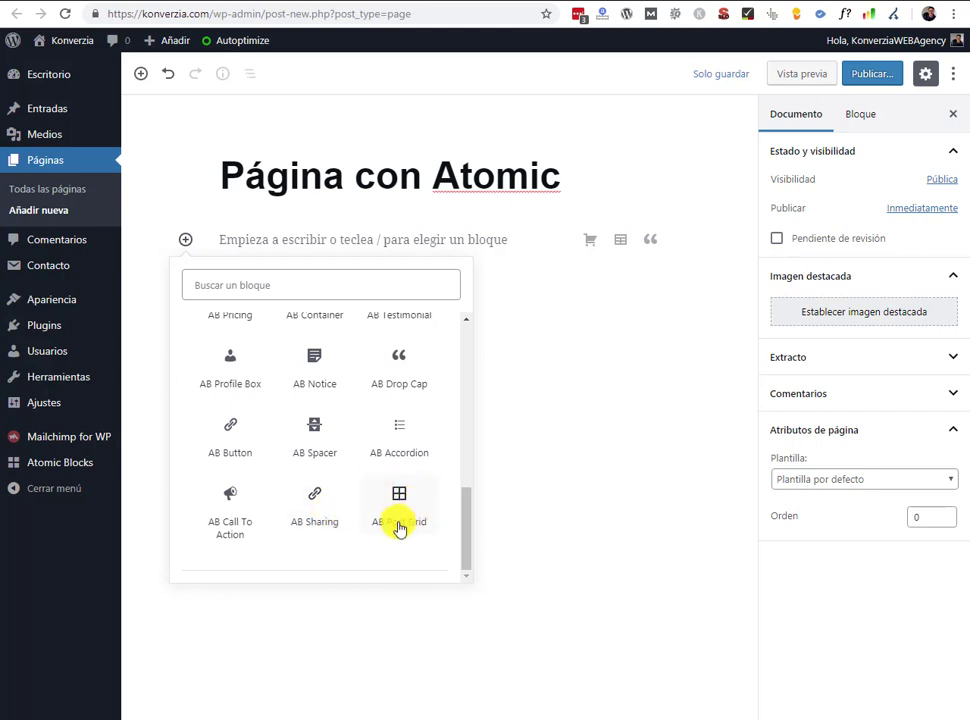
pyautogui.scroll(5, 399, 528)
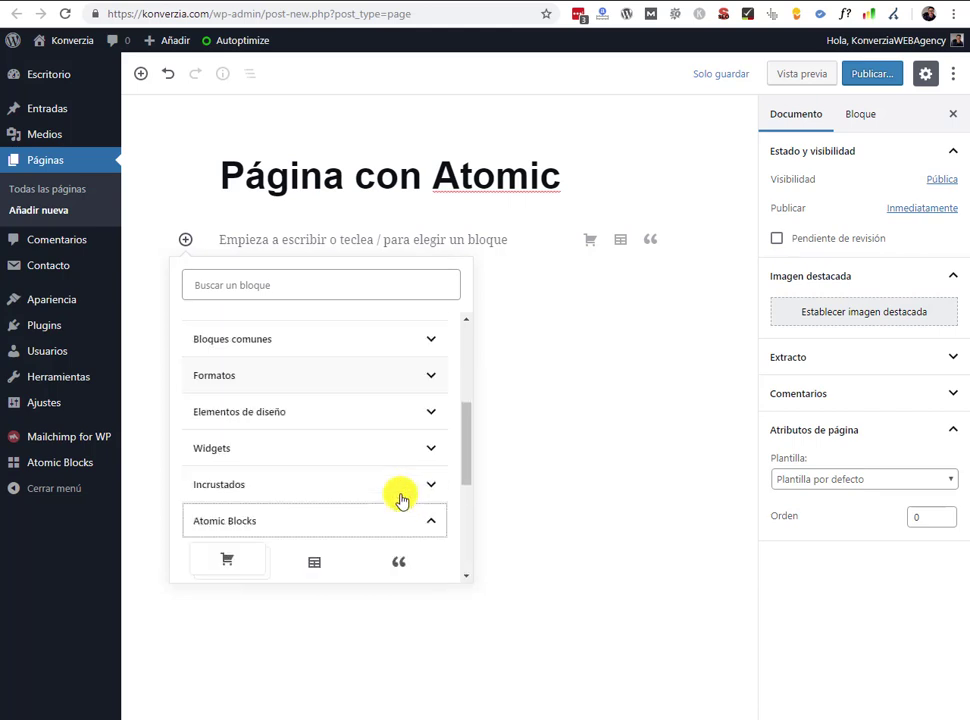
pyautogui.scroll(-5, 399, 500)
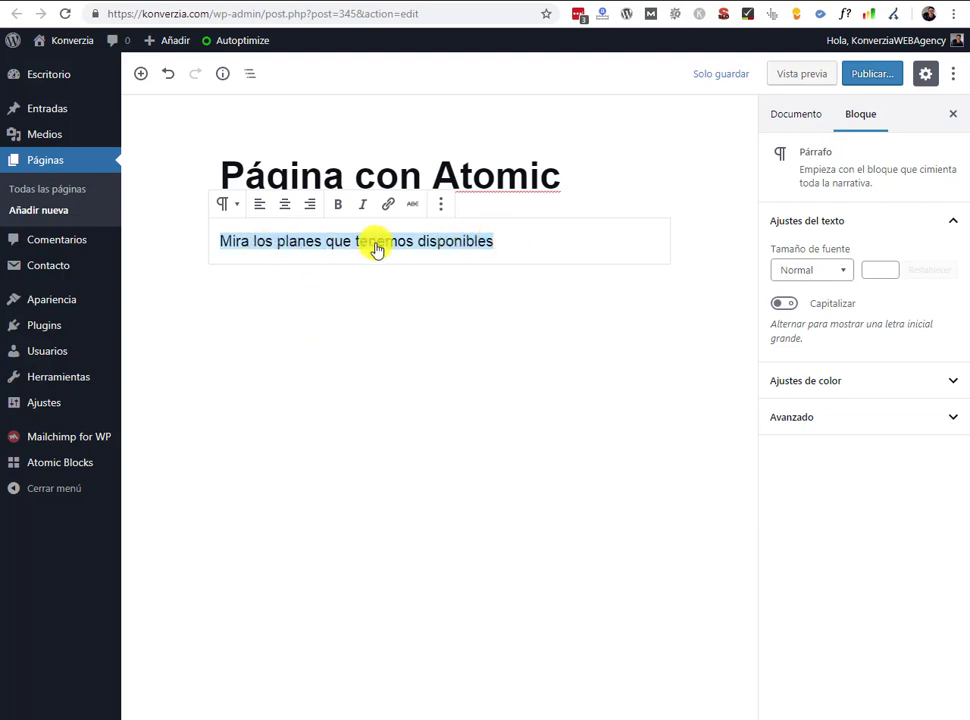
# - Center-align the 'Mira los planes que tenemos disponibles' paragraph
pyautogui.click(284, 204)
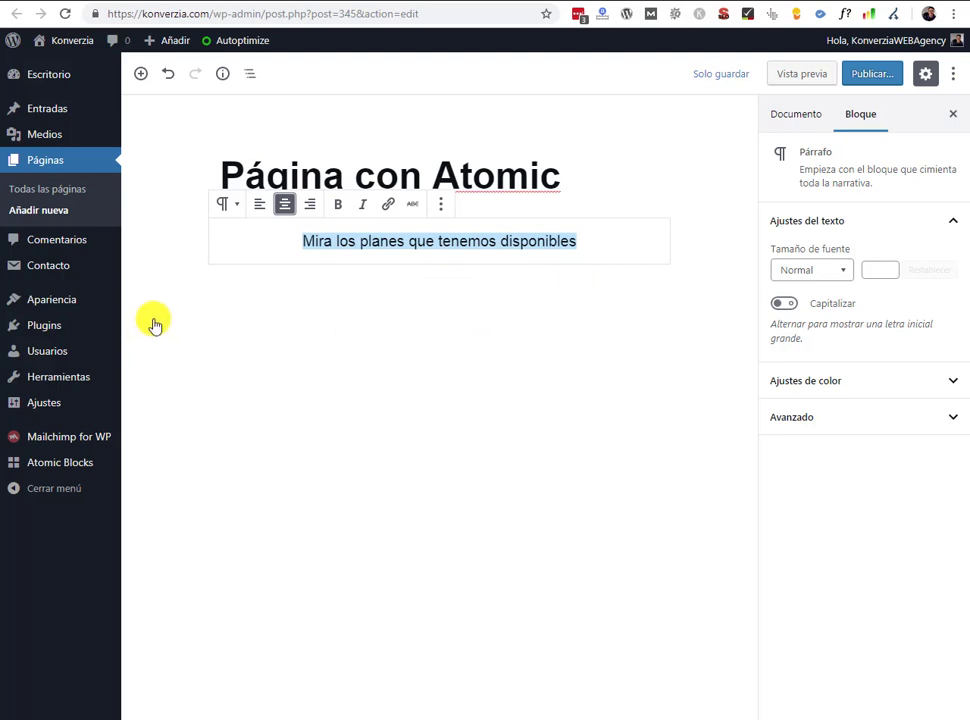
pyautogui.click(214, 285)
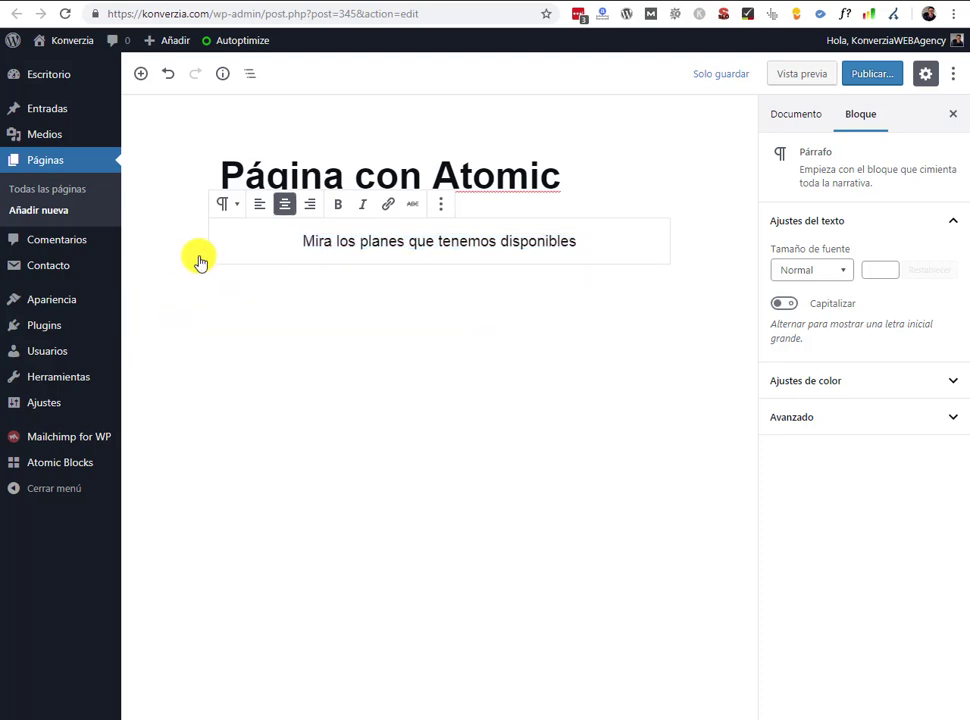
pyautogui.click(255, 281)
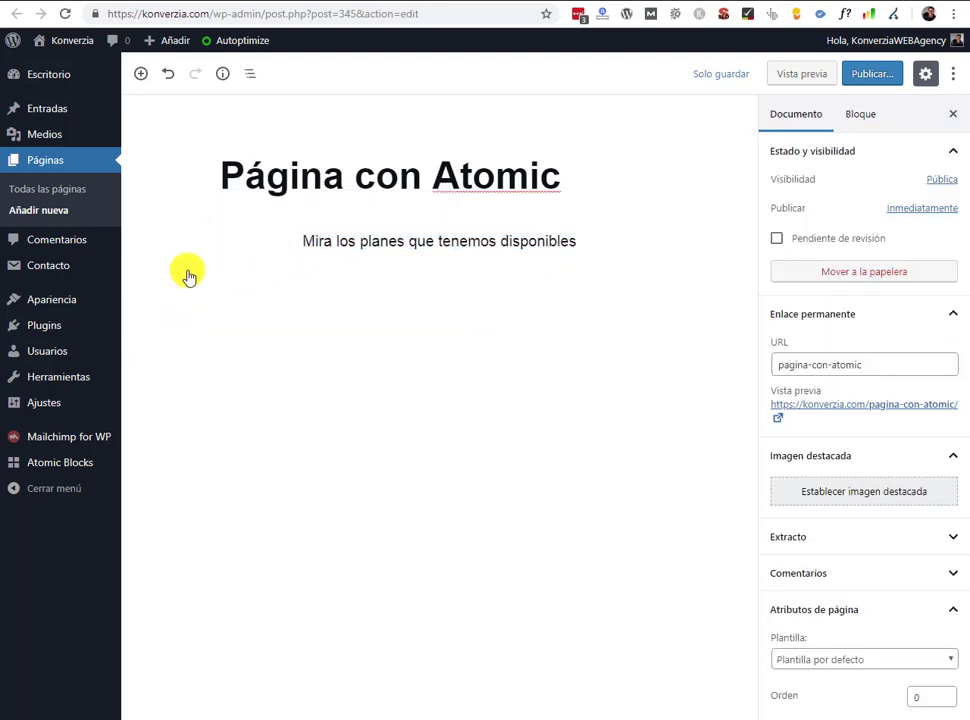
pyautogui.click(275, 251)
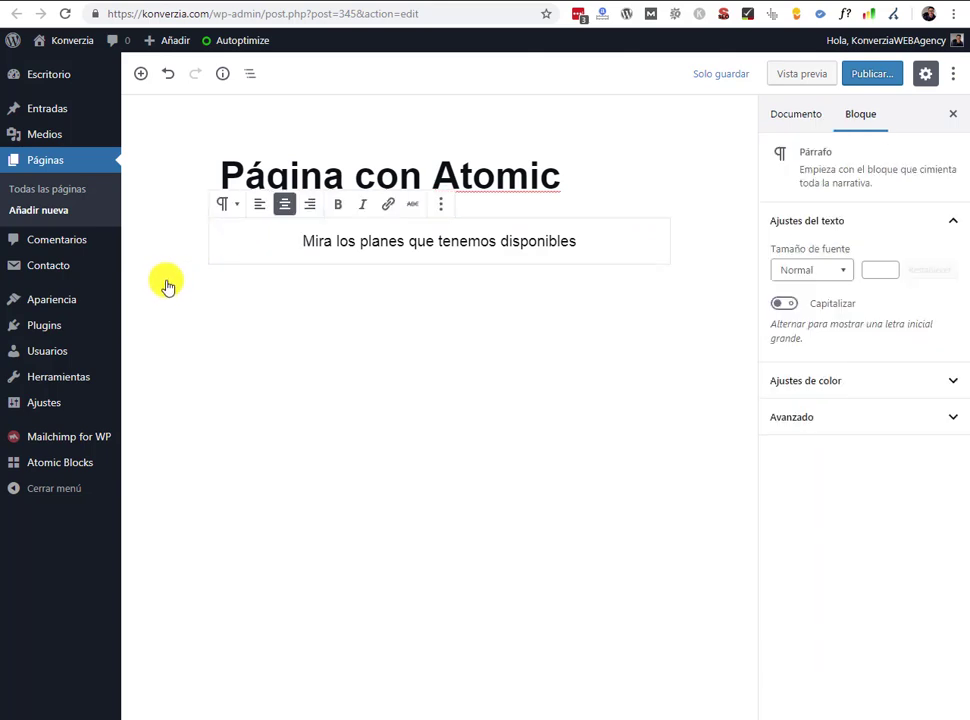
pyautogui.click(171, 212)
pyautogui.click(590, 247)
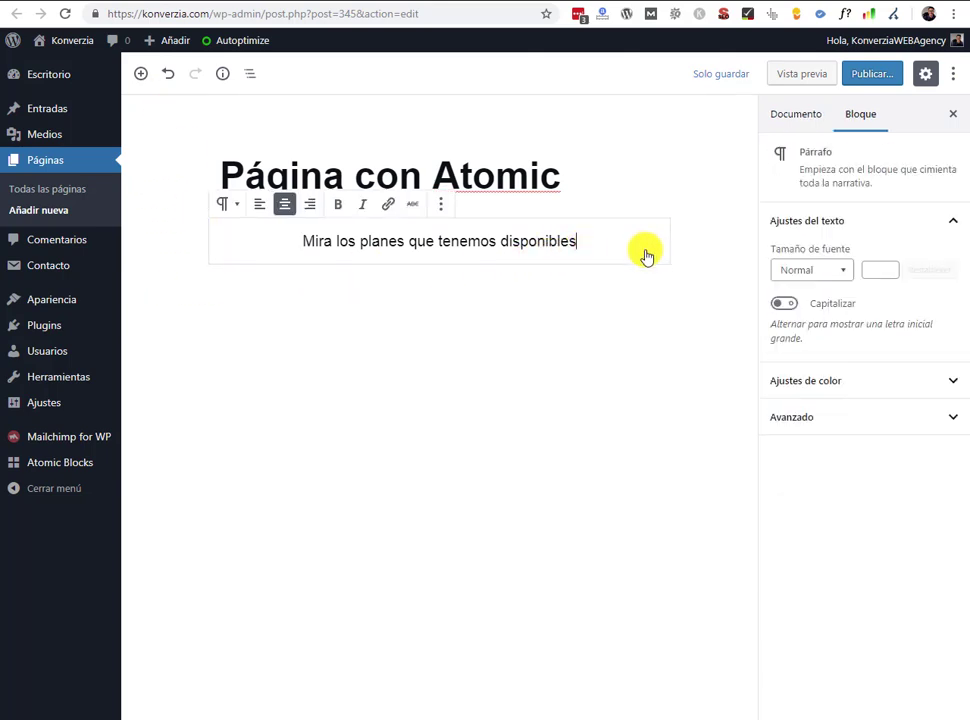
pyautogui.click(217, 293)
pyautogui.click(219, 293)
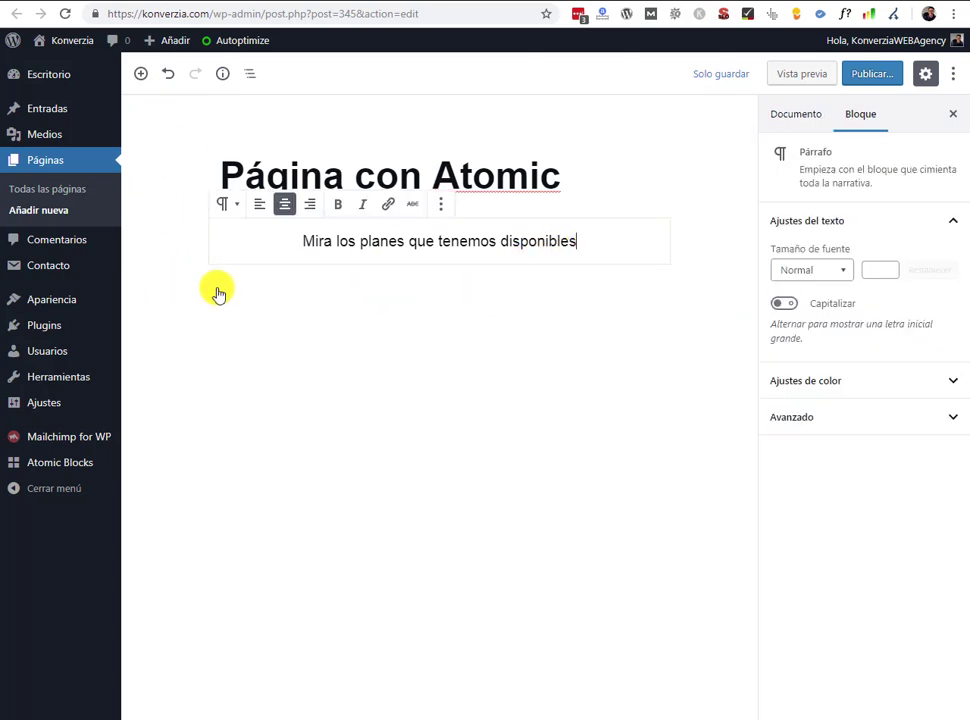
pyautogui.click(140, 73)
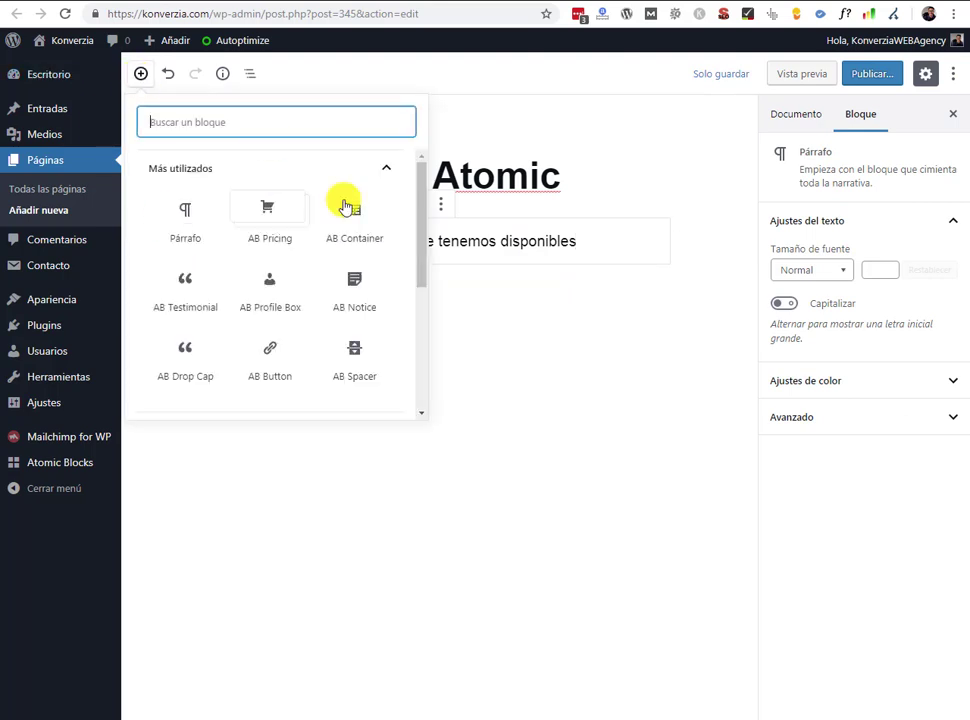
# - Insert an AB Pricing block from the Atomic Blocks category below the paragraph
pyautogui.scroll(-5, 355, 253)
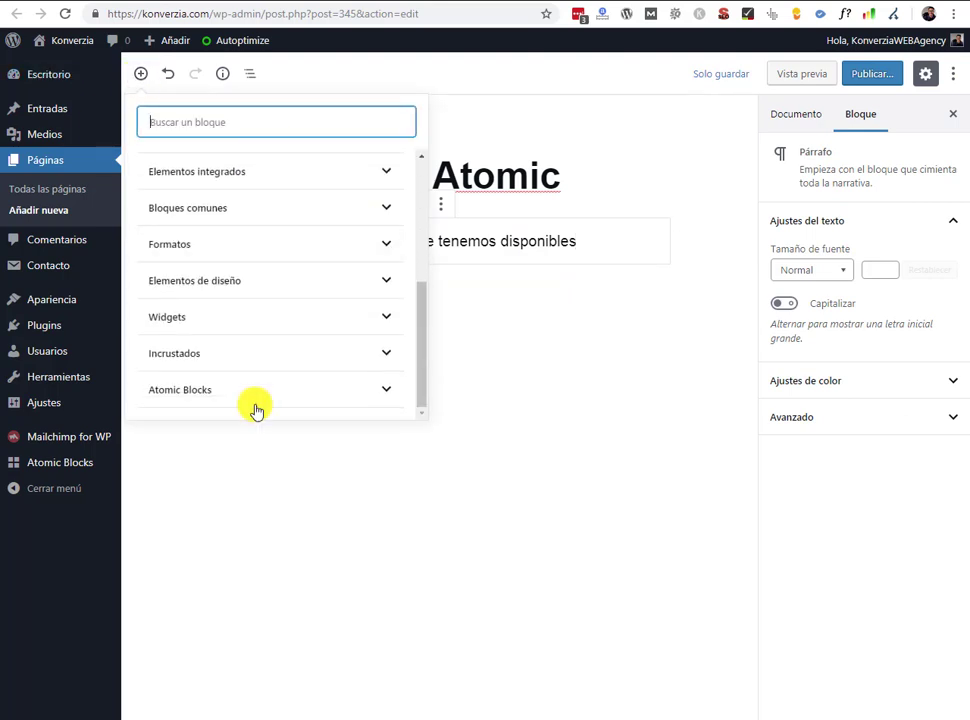
pyautogui.click(209, 393)
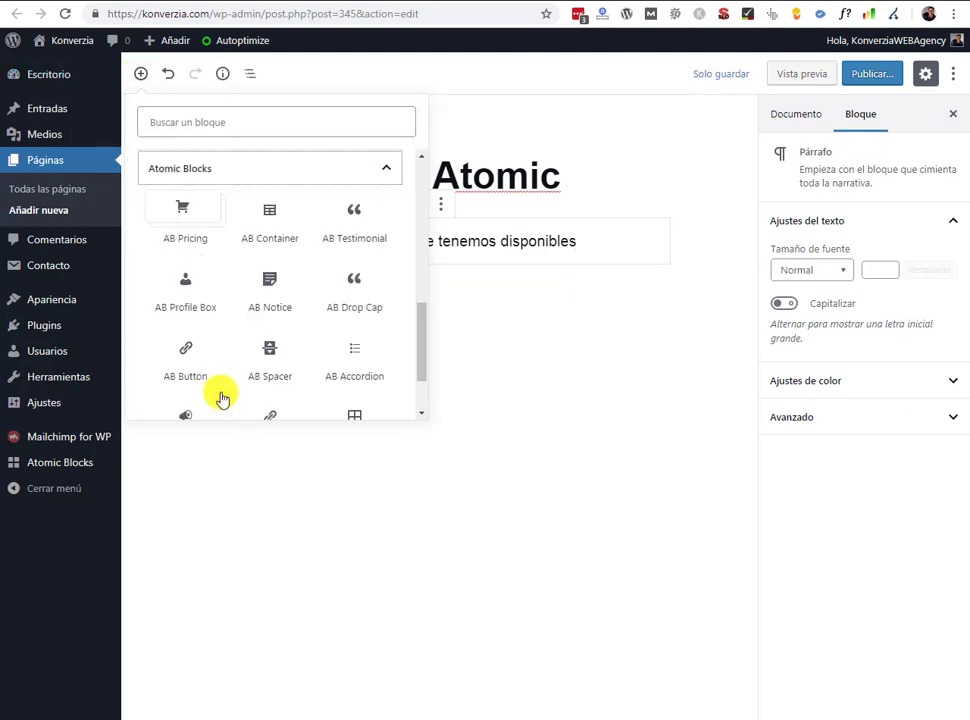
pyautogui.click(185, 230)
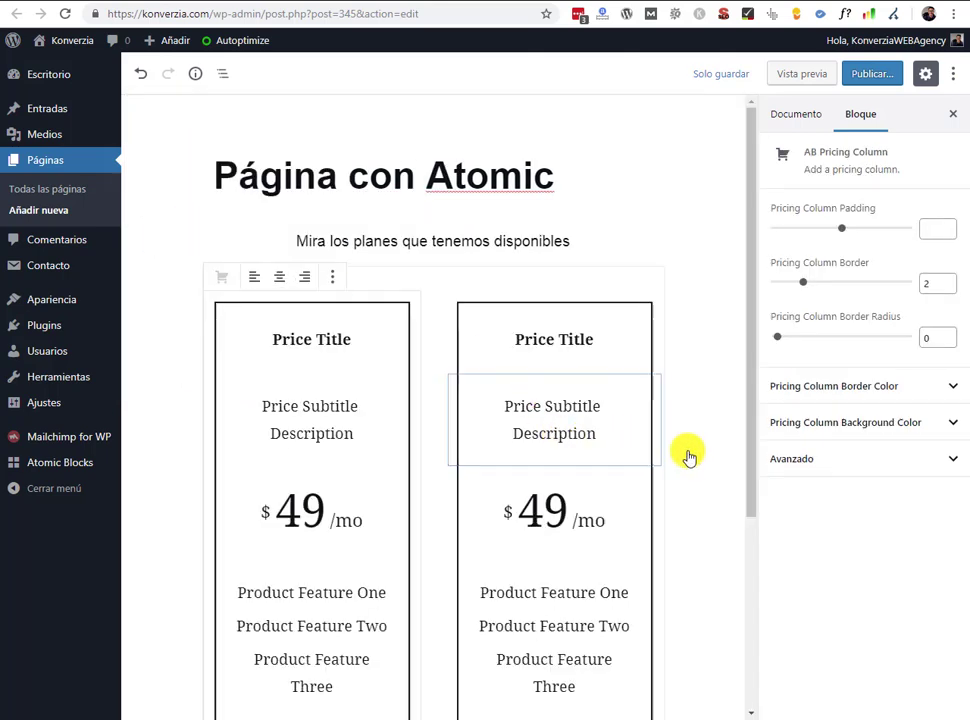
pyautogui.scroll(-2, 671, 480)
pyautogui.scroll(2, 671, 480)
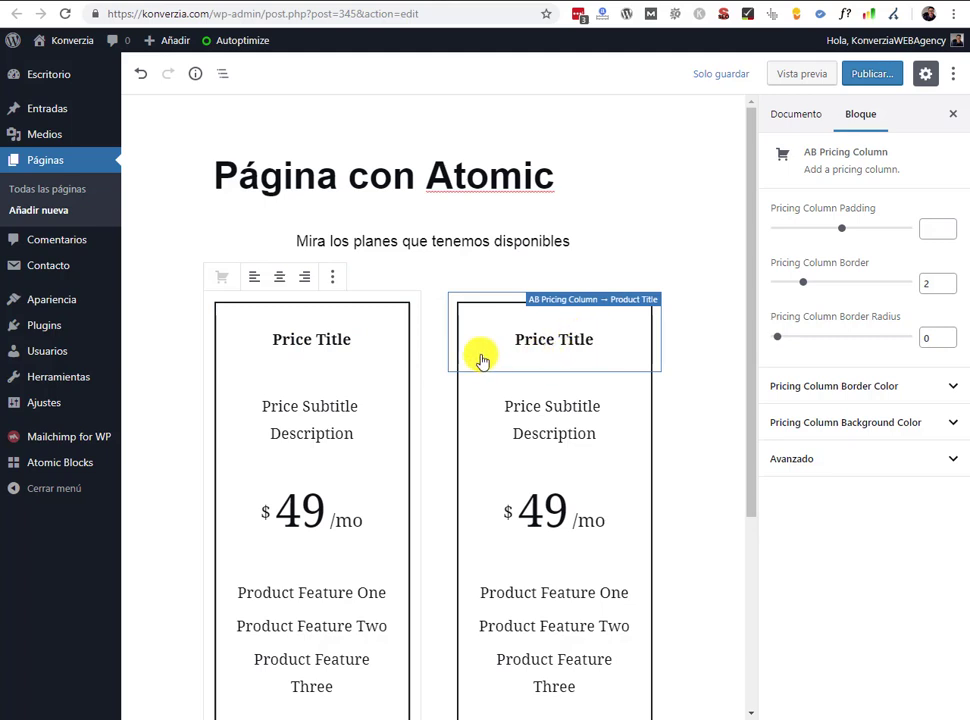
# - Rename the price titles to 'Plan Básico' and 'Plan PRO' and replace the placeholder subtitles
pyautogui.doubleClick(290, 341)
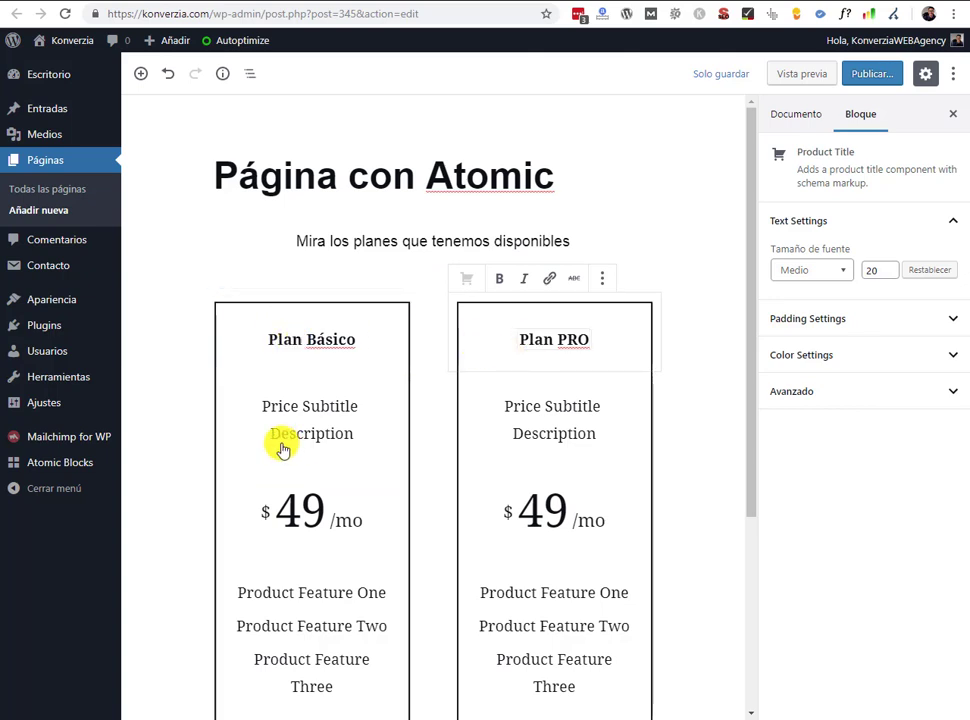
pyautogui.moveTo(261, 405); pyautogui.dragTo(368, 440)
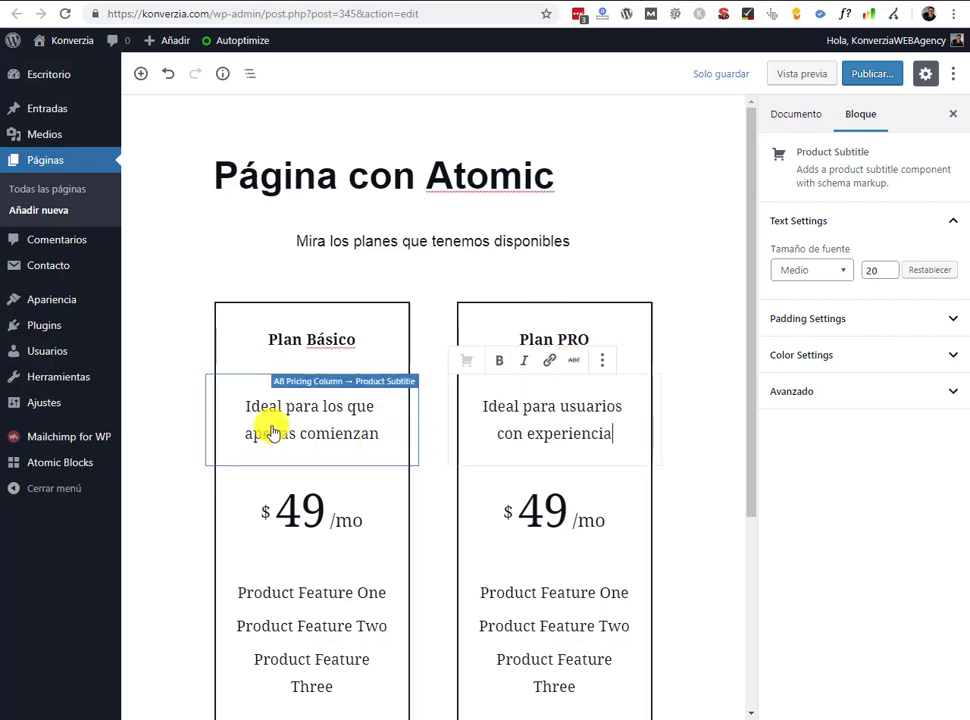
pyautogui.moveTo(250, 412); pyautogui.dragTo(394, 440)
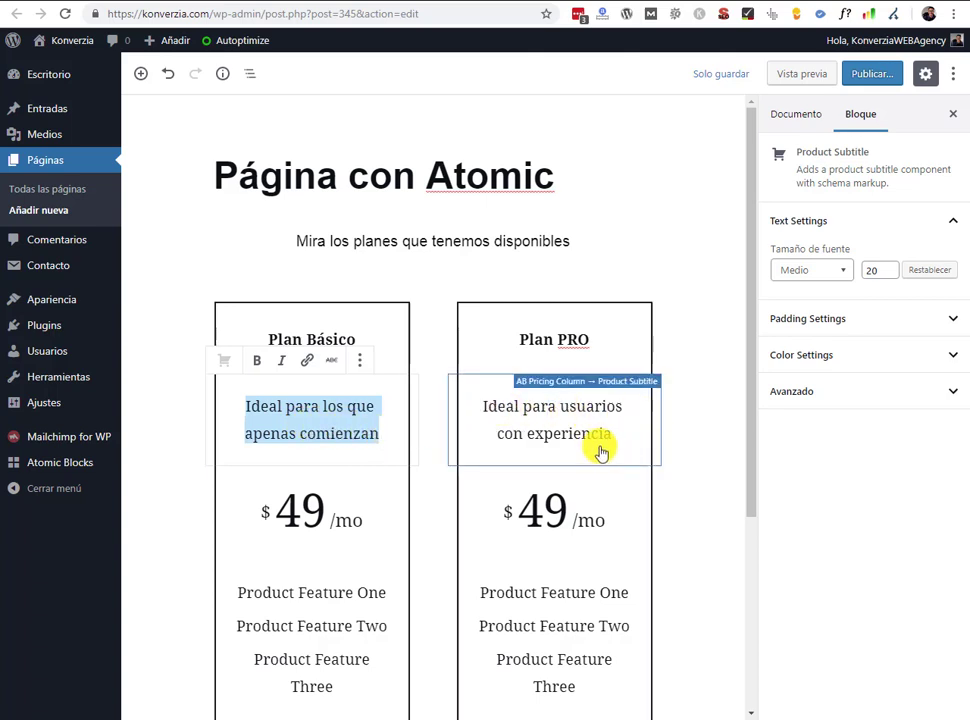
# - Change the Plan Básico price to US$ 29 /mes
pyautogui.click(262, 519)
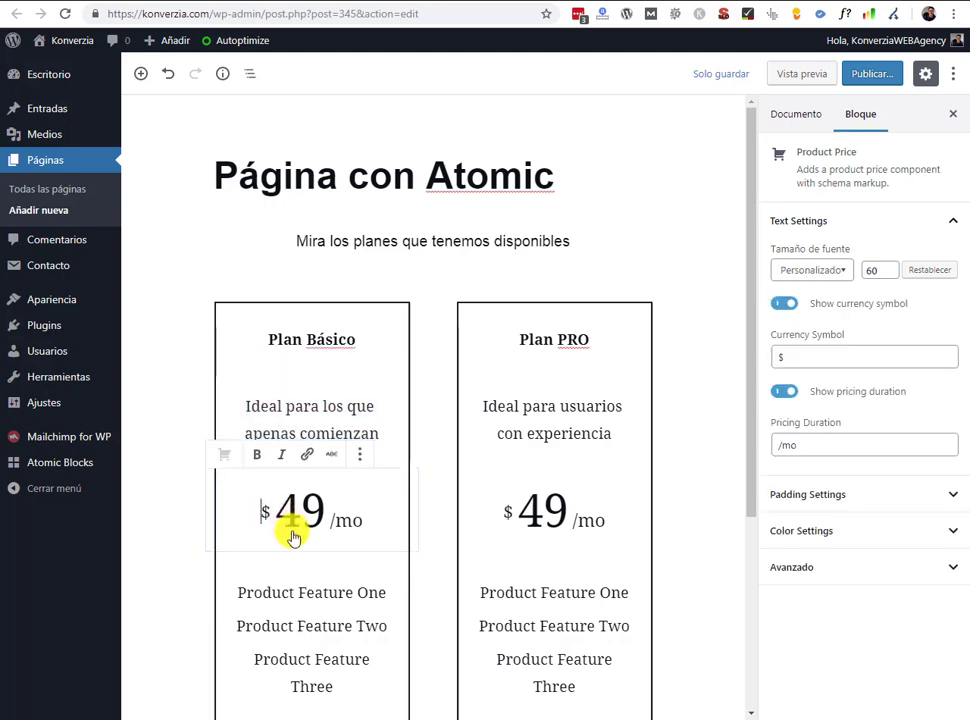
pyautogui.write('US')
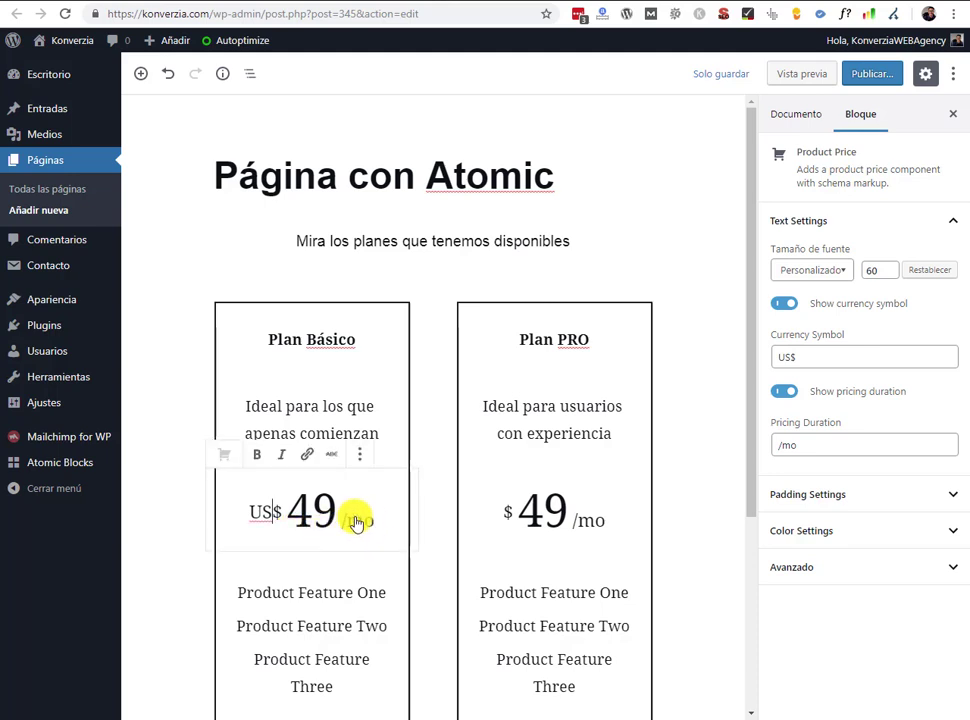
pyautogui.press('BackSpace')
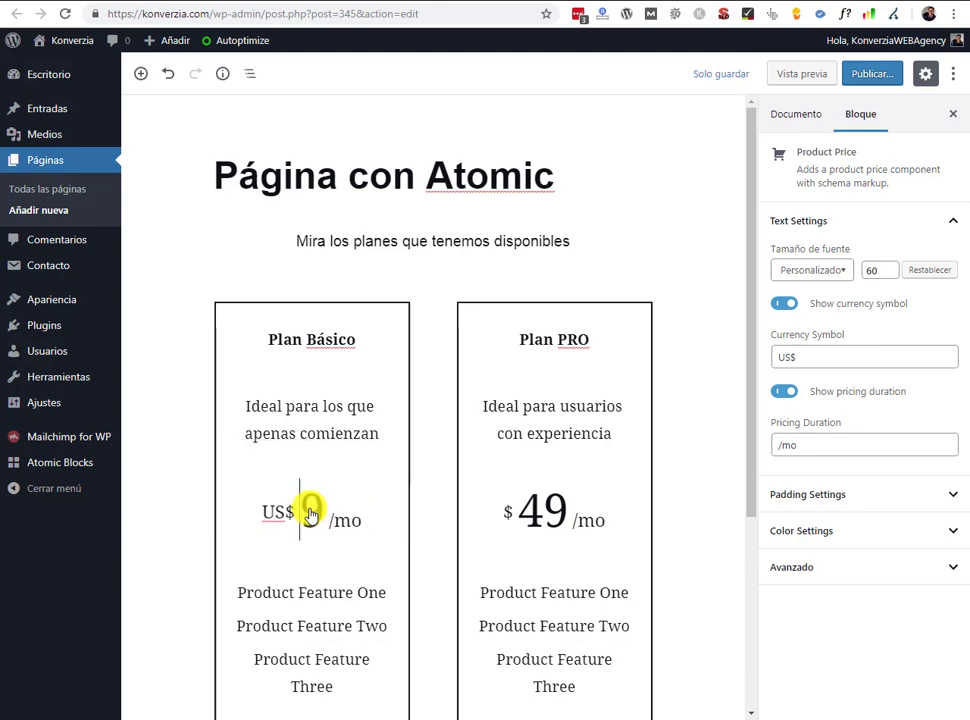
pyautogui.write('29')
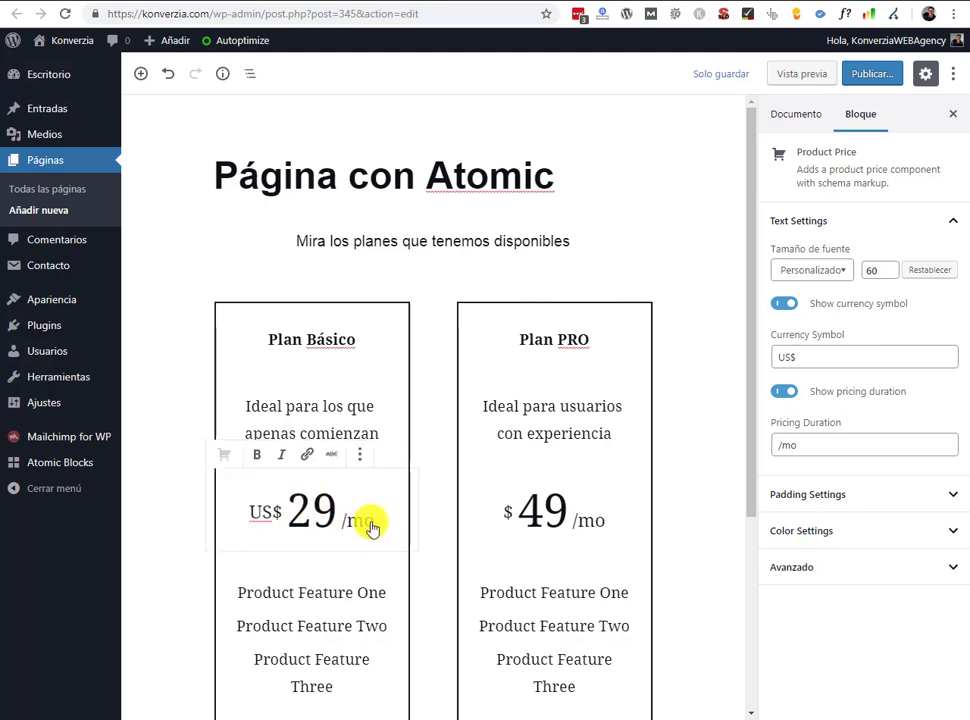
pyautogui.press('BackSpace')
pyautogui.write('es')
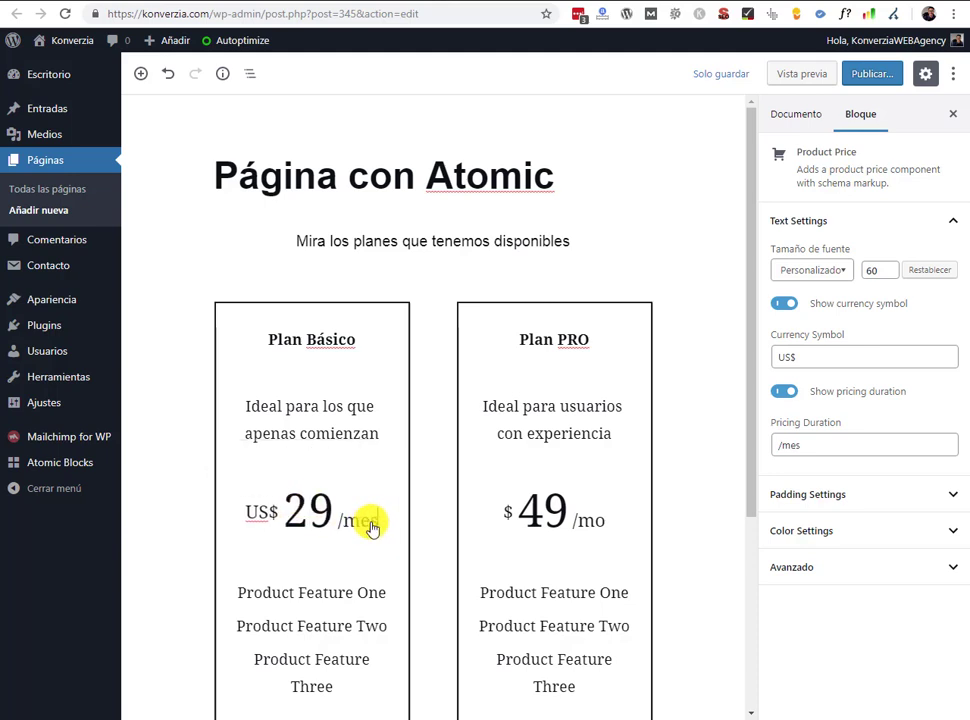
# - Change the Plan PRO price to US$ 49 /mes
pyautogui.click(508, 516)
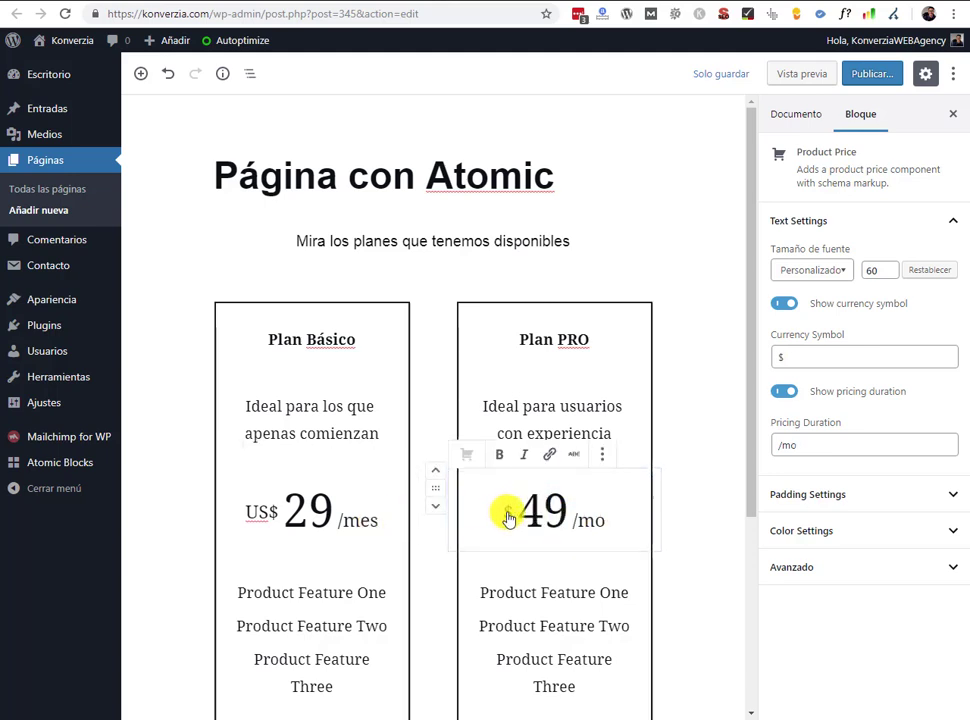
pyautogui.write('US')
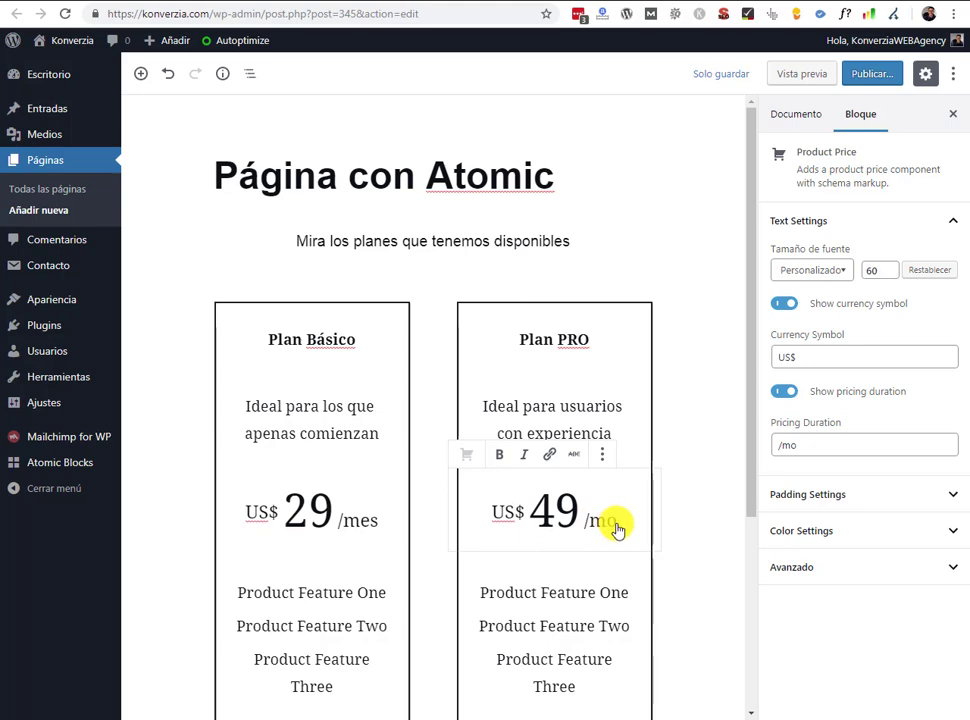
pyautogui.click(604, 537)
pyautogui.press('BackSpace')
pyautogui.write('es')
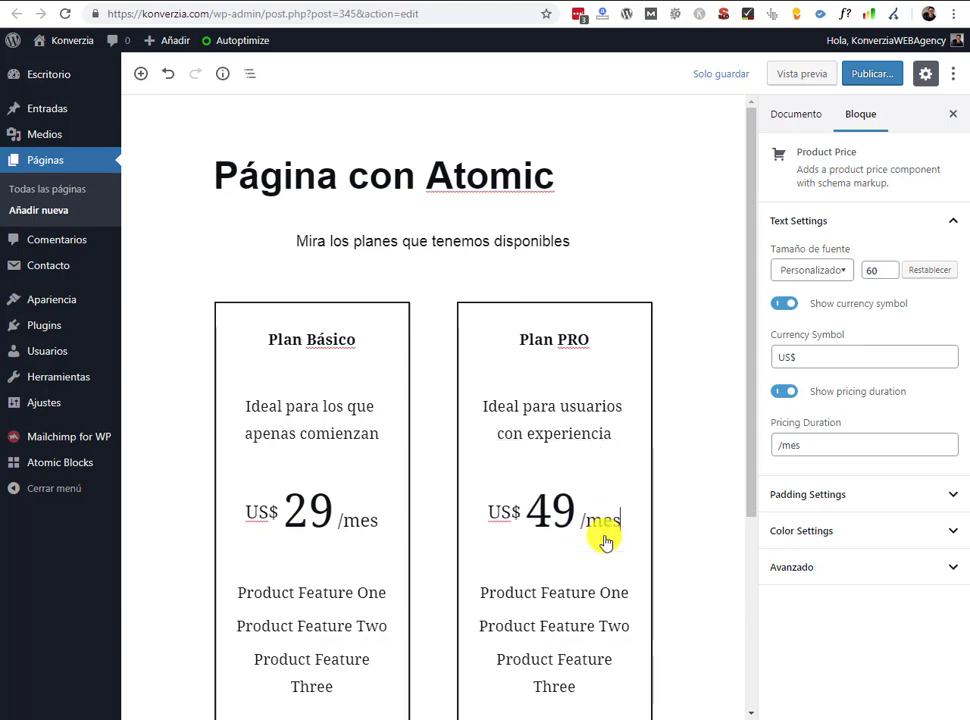
pyautogui.scroll(-3, 590, 543)
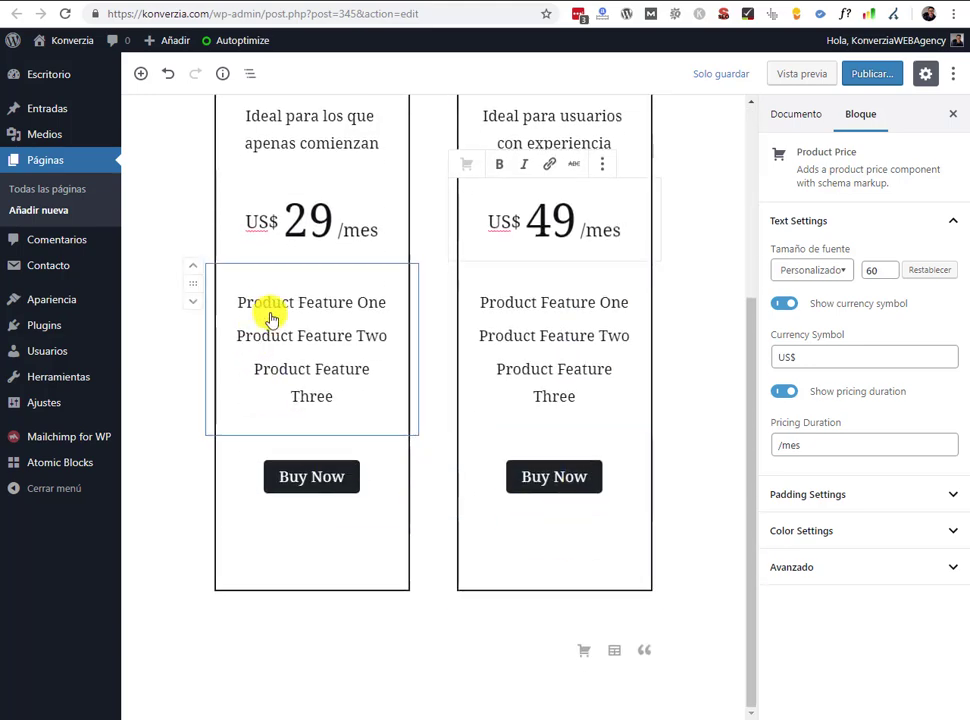
# - Select the first Plan Básico placeholder feature line and start typing its replacement
pyautogui.moveTo(240, 308); pyautogui.dragTo(359, 407)
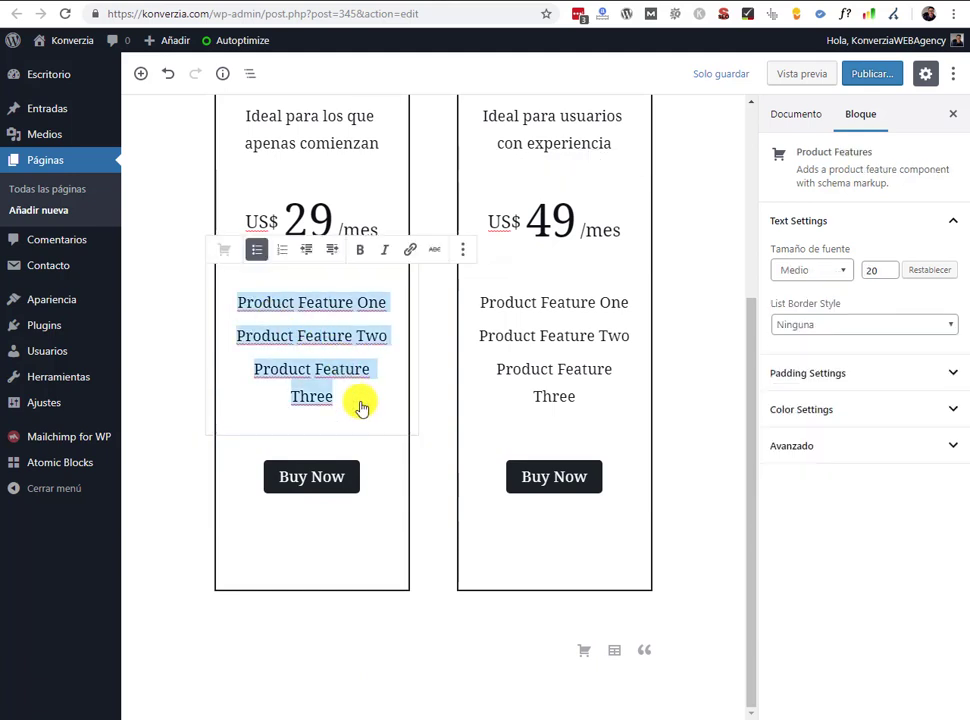
pyautogui.click(245, 310)
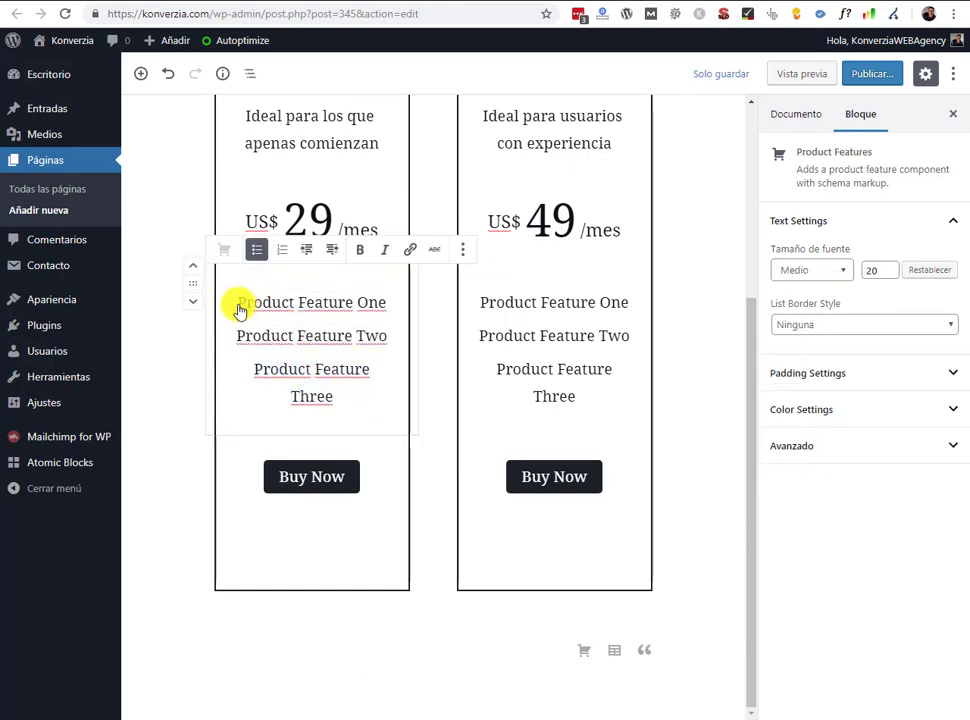
pyautogui.moveTo(238, 310); pyautogui.dragTo(377, 316)
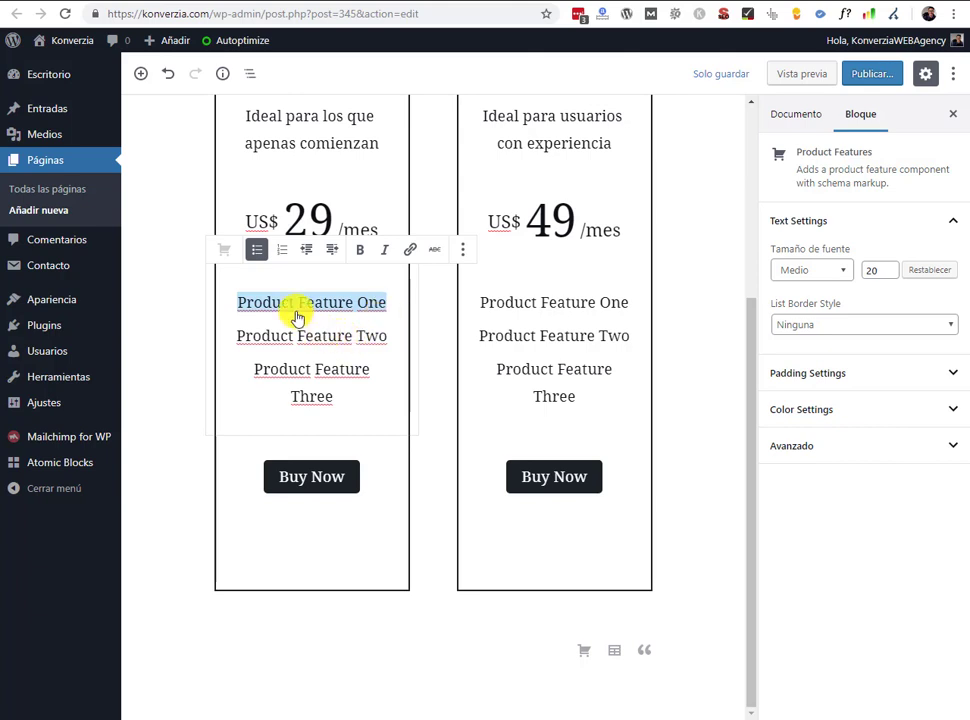
pyautogui.write('E')
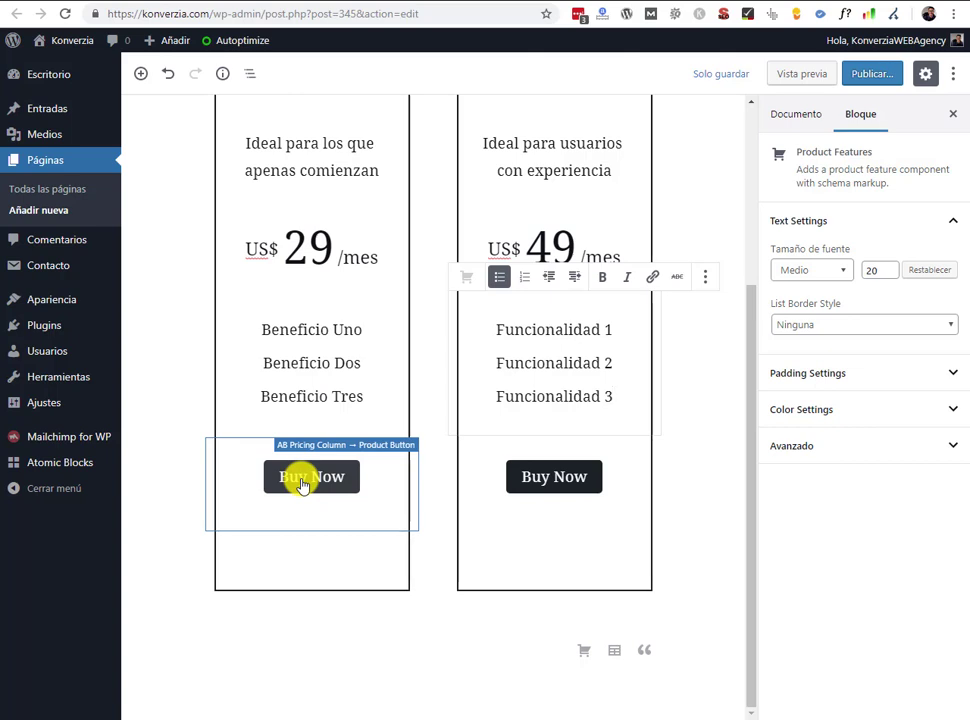
# - Change the Plan Básico and Plan PRO button labels from 'Buy Now' to 'Elegir Plan'
pyautogui.click(302, 486)
pyautogui.click(301, 452)
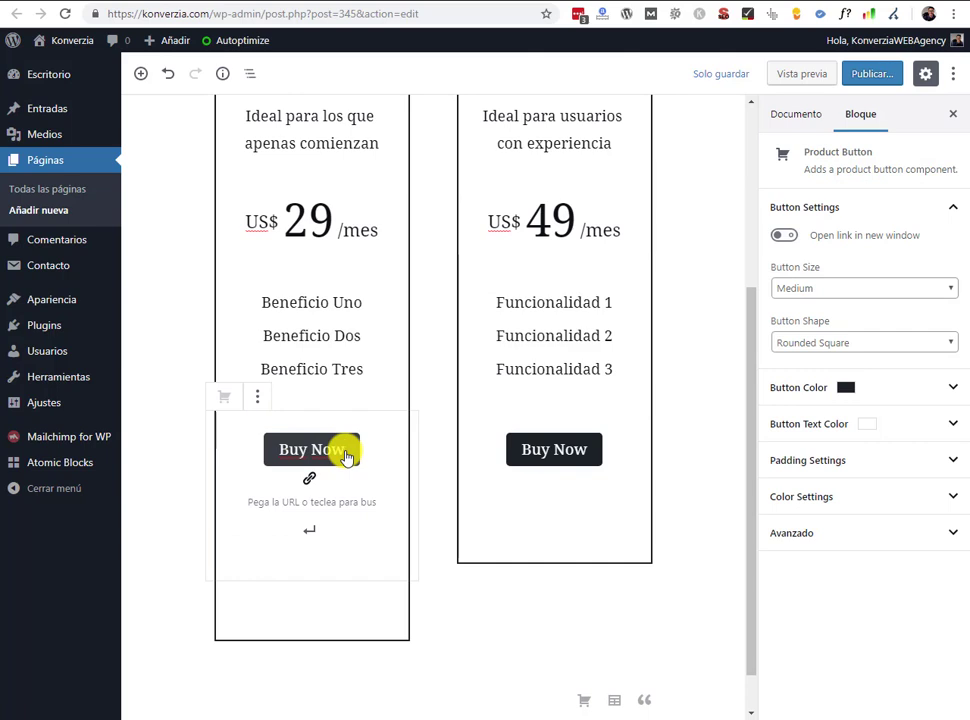
pyautogui.press('BackSpace')
pyautogui.press('BackSpace')
pyautogui.press('BackSpace')
pyautogui.press('BackSpace')
pyautogui.press('BackSpace')
pyautogui.press('BackSpace')
pyautogui.press('BackSpace')
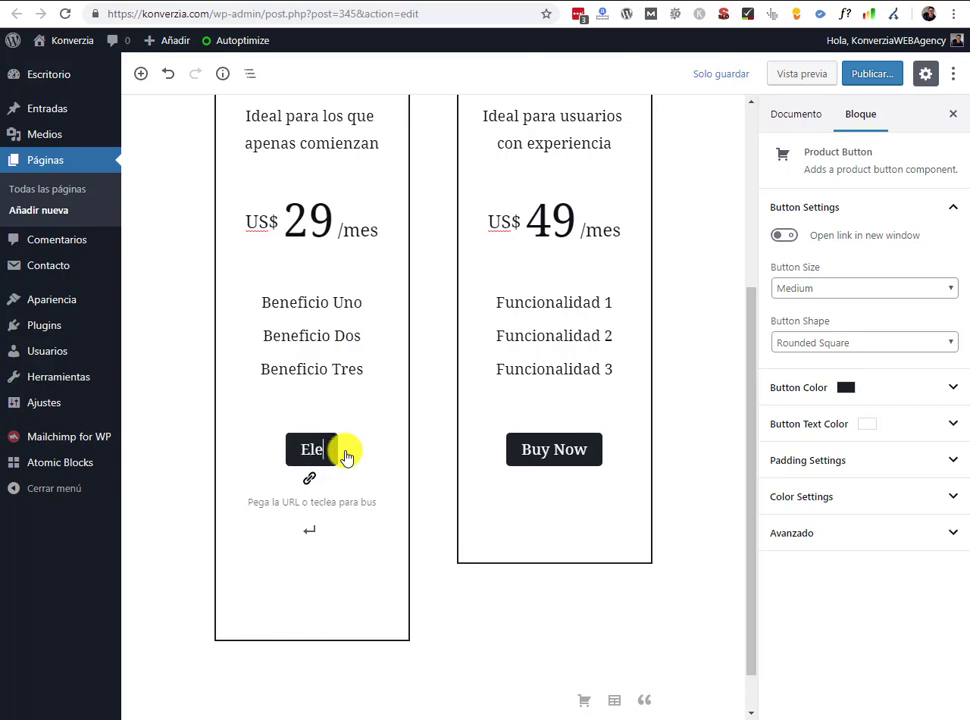
pyautogui.write('Elegir Pla')
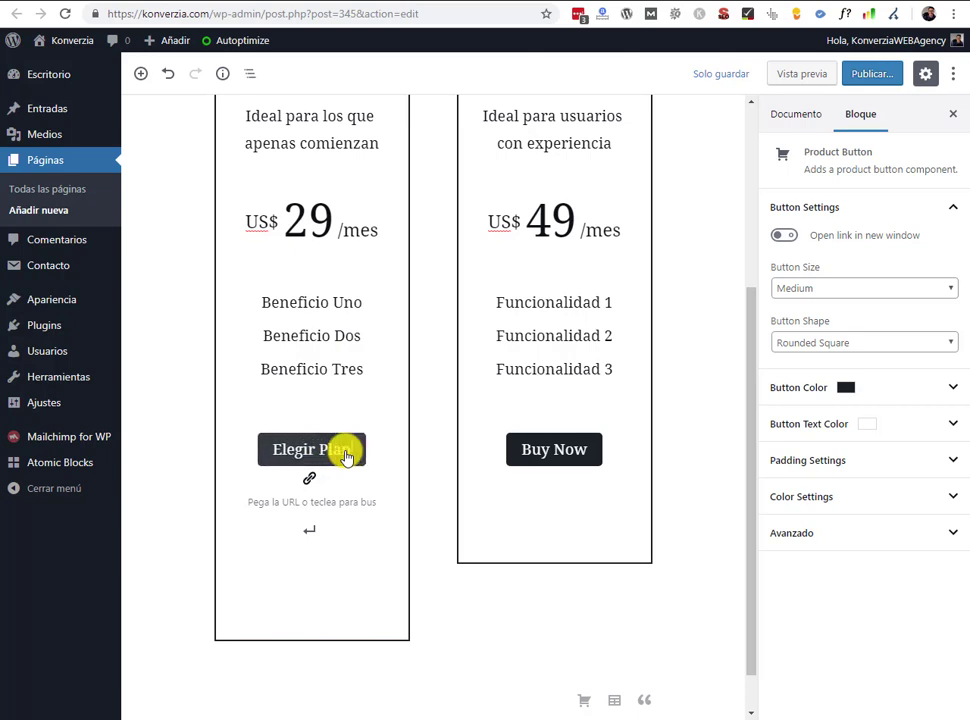
pyautogui.write('n')
pyautogui.click(549, 452)
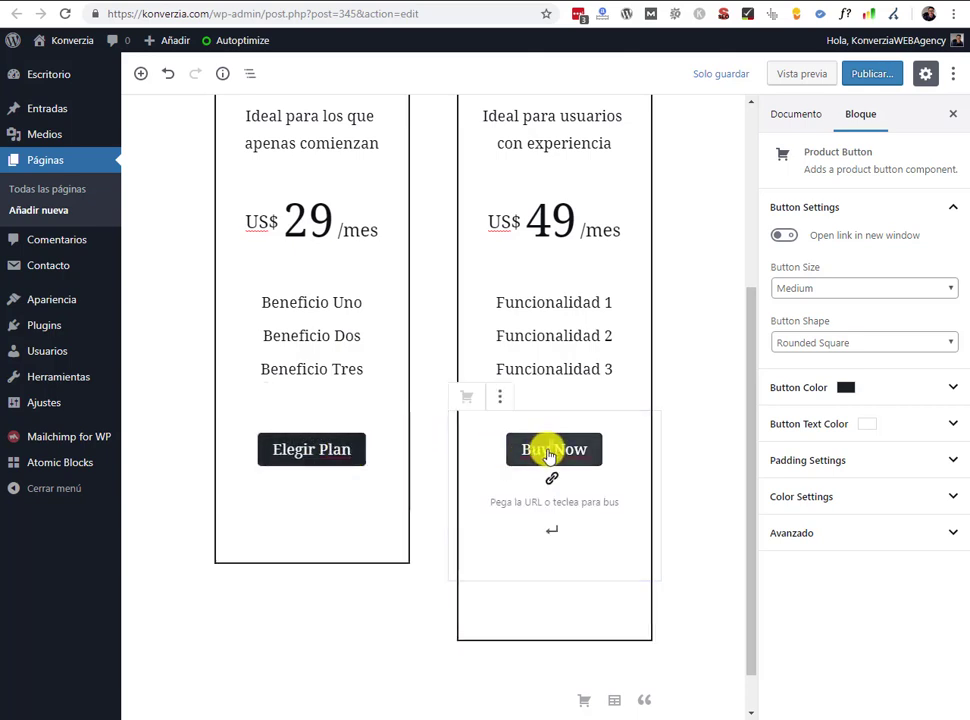
pyautogui.tripleClick(549, 452)
pyautogui.write('Ekle')
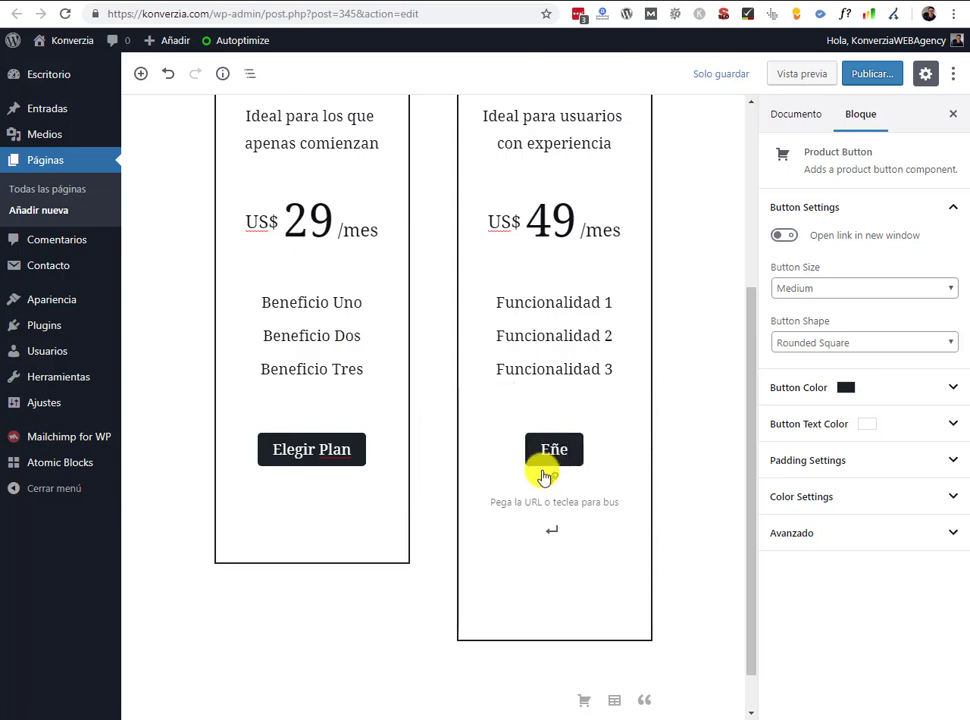
pyautogui.write('ir Plan')
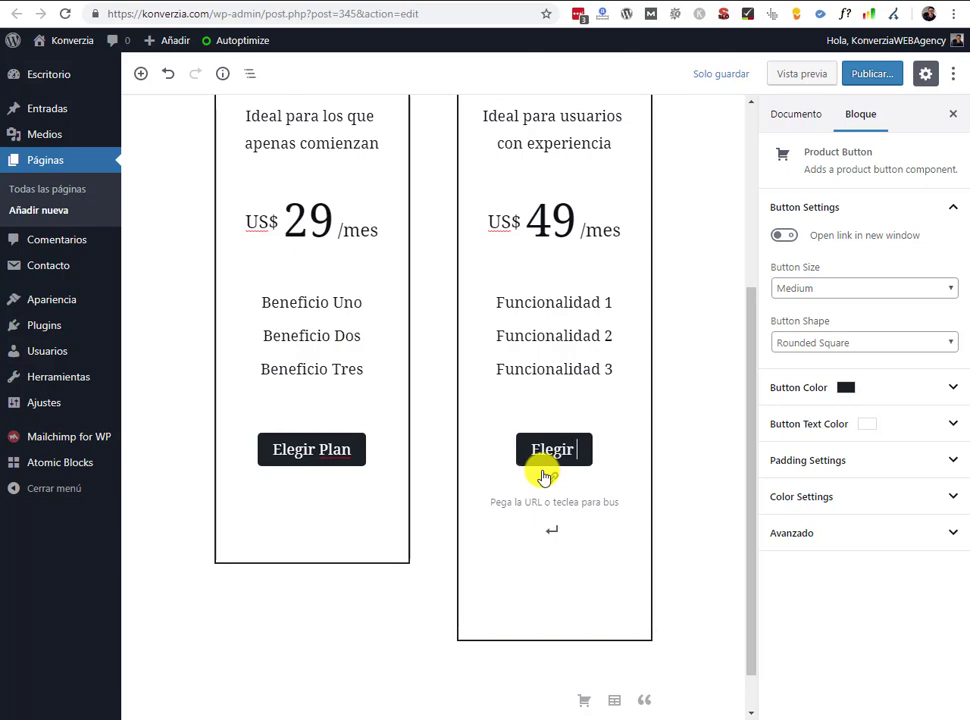
# - Give both Elegir Plan buttons the link '#' and apply it on each
pyautogui.click(295, 462)
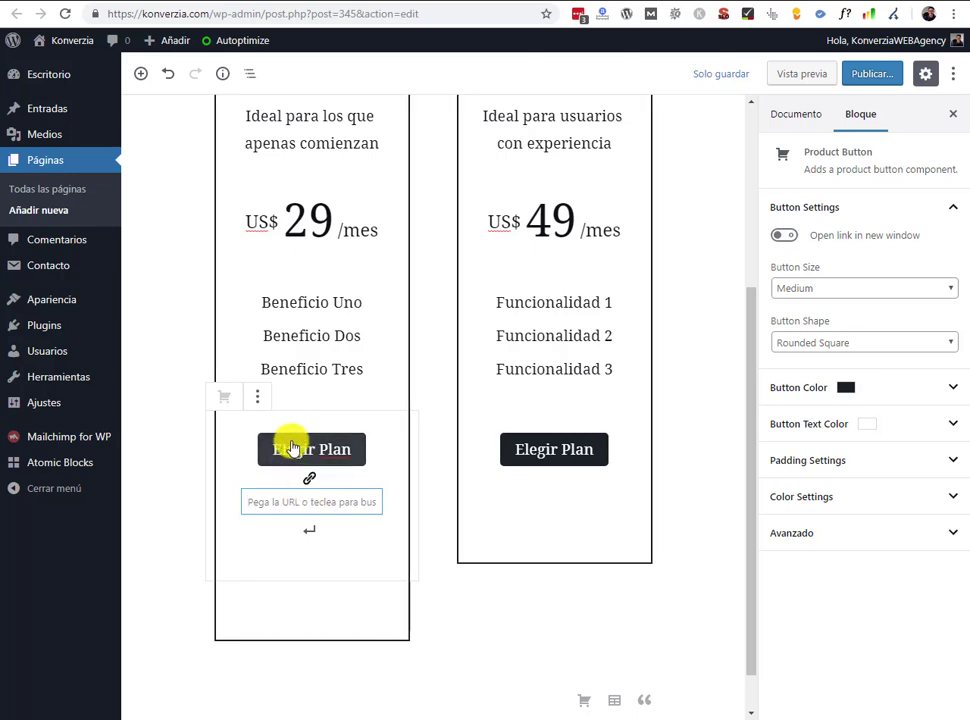
pyautogui.click(272, 508)
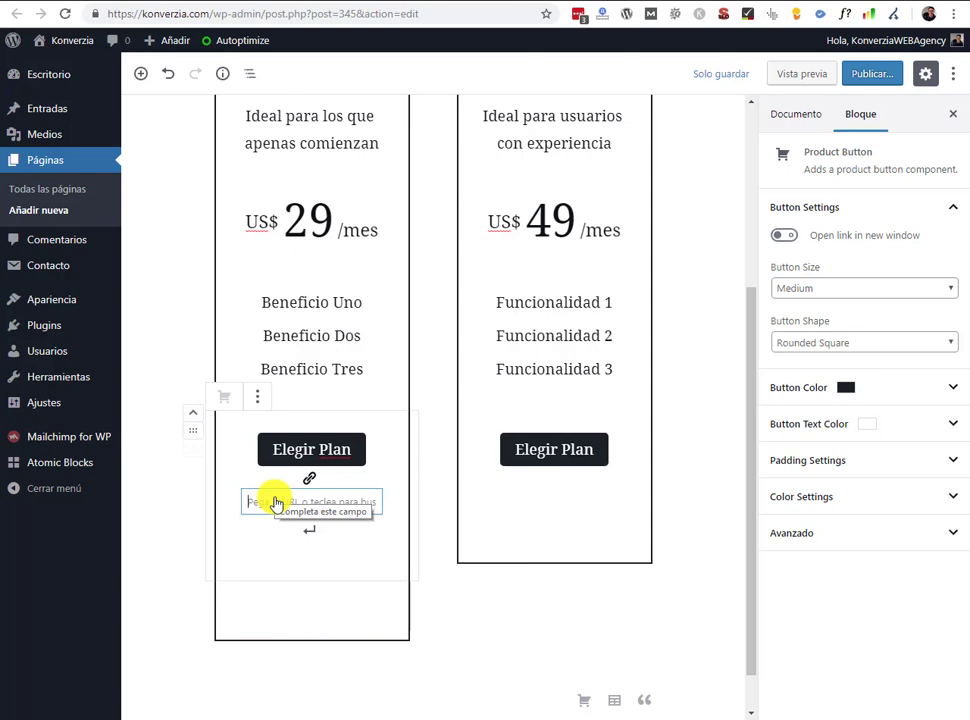
pyautogui.write('#')
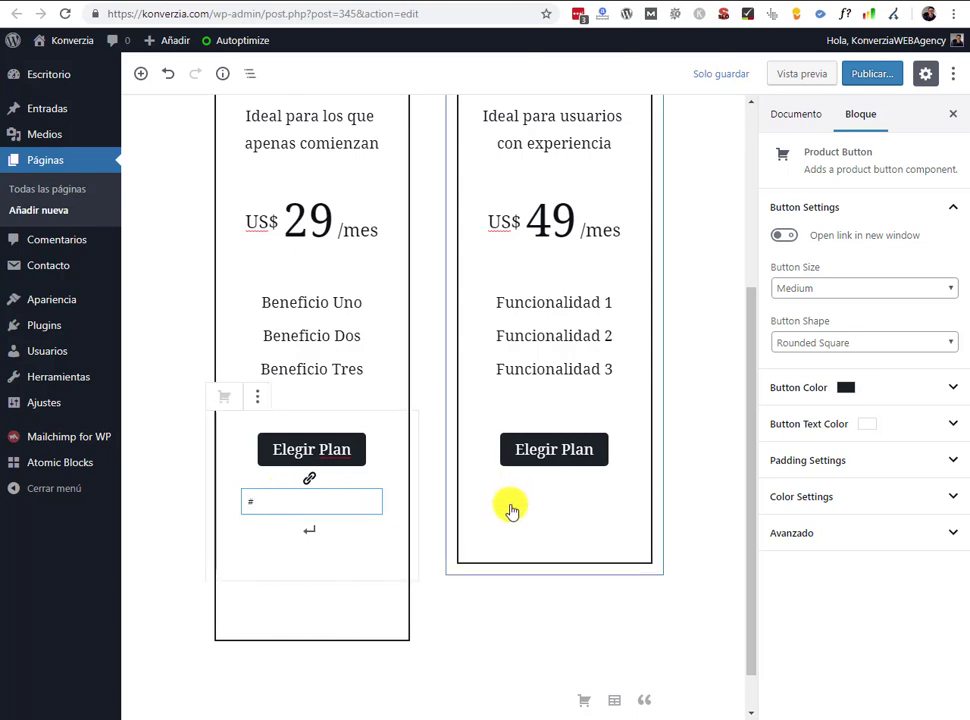
pyautogui.click(539, 457)
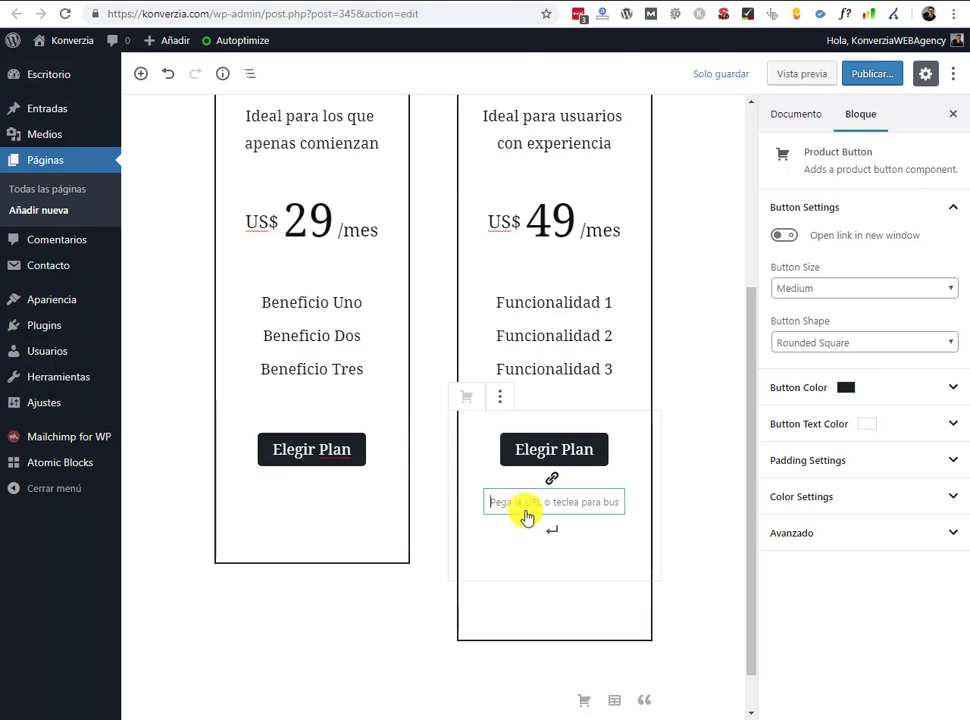
pyautogui.write('#')
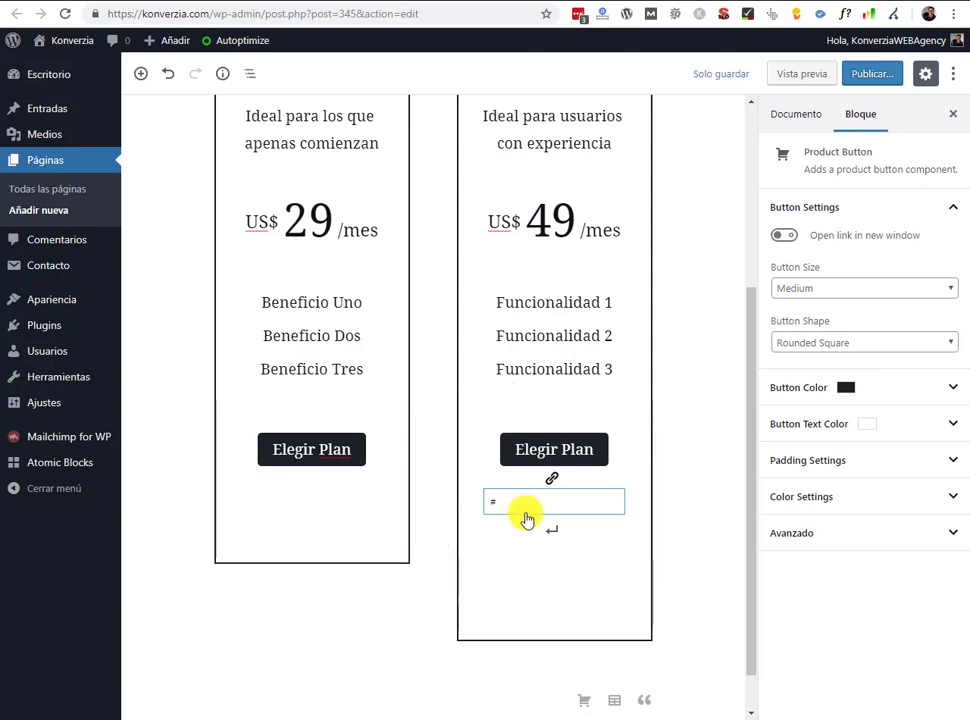
pyautogui.click(554, 531)
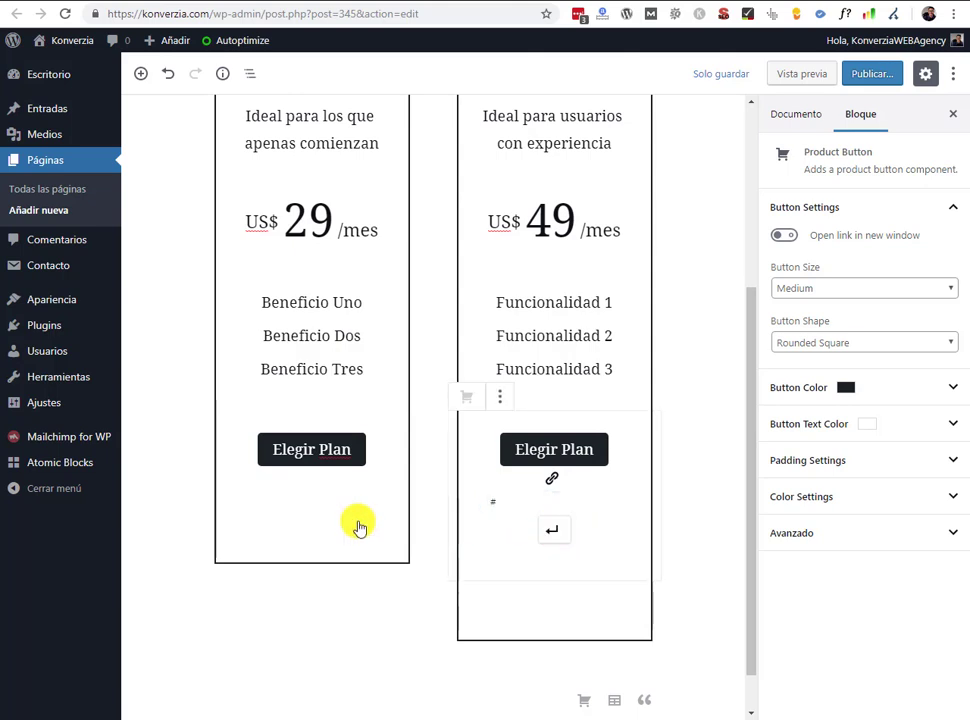
pyautogui.click(292, 459)
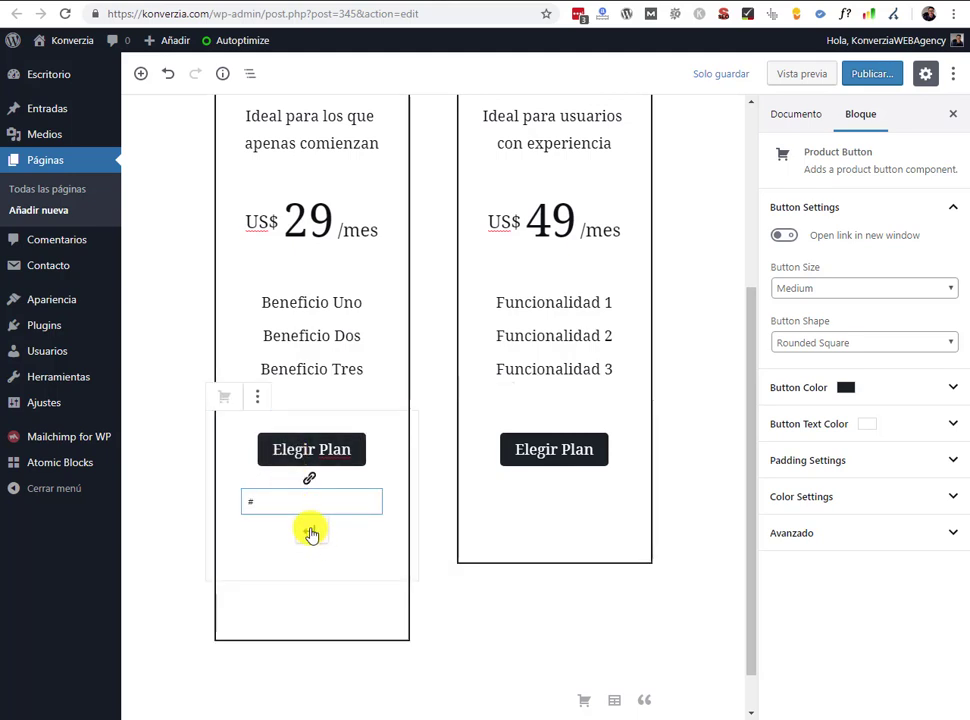
pyautogui.click(311, 533)
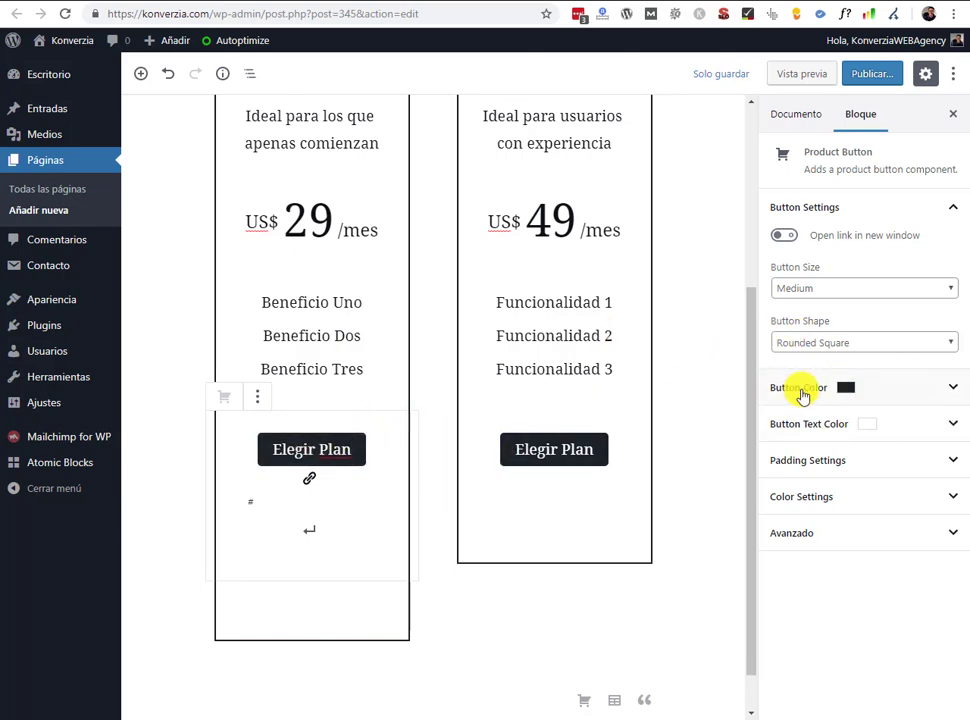
# - Set the Plan Básico Elegir Plan button colour to yellow, replacing the orange tried first
pyautogui.click(848, 392)
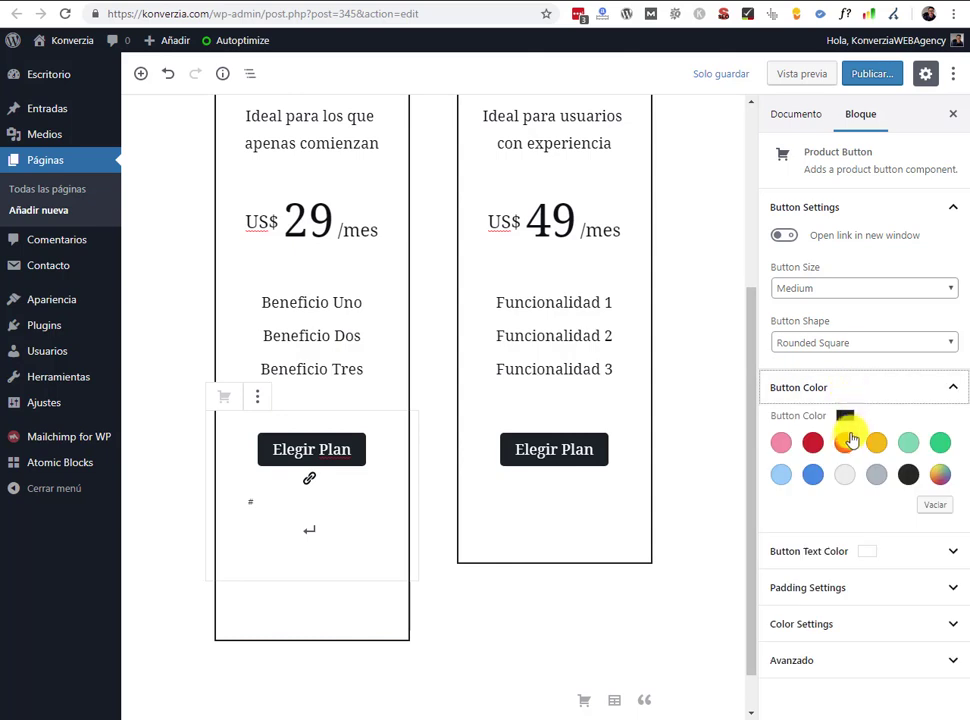
pyautogui.click(846, 445)
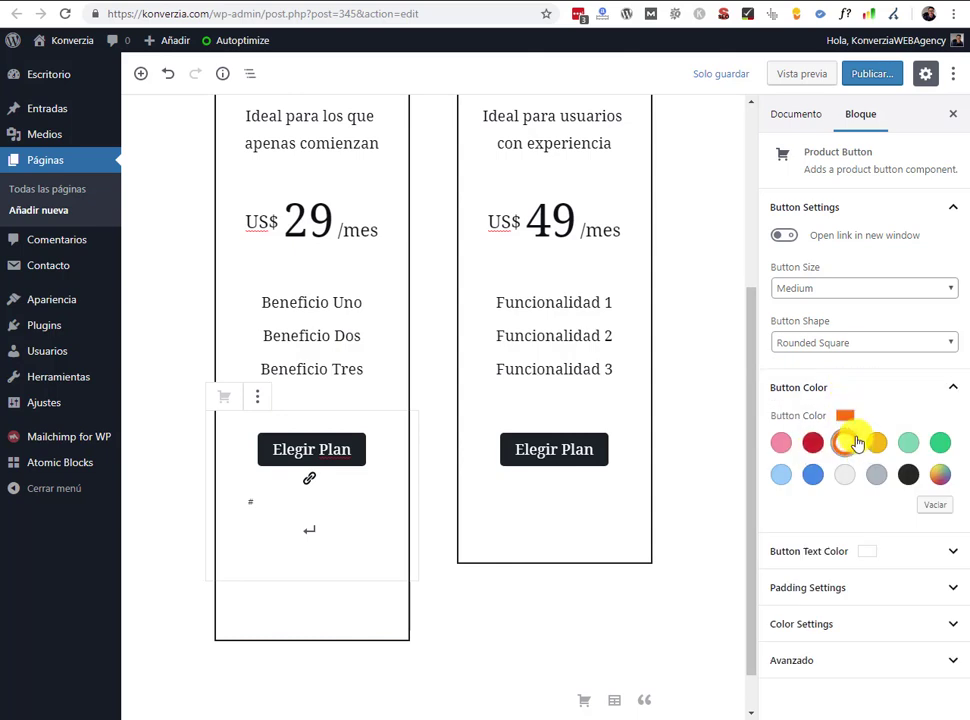
pyautogui.doubleClick(314, 449)
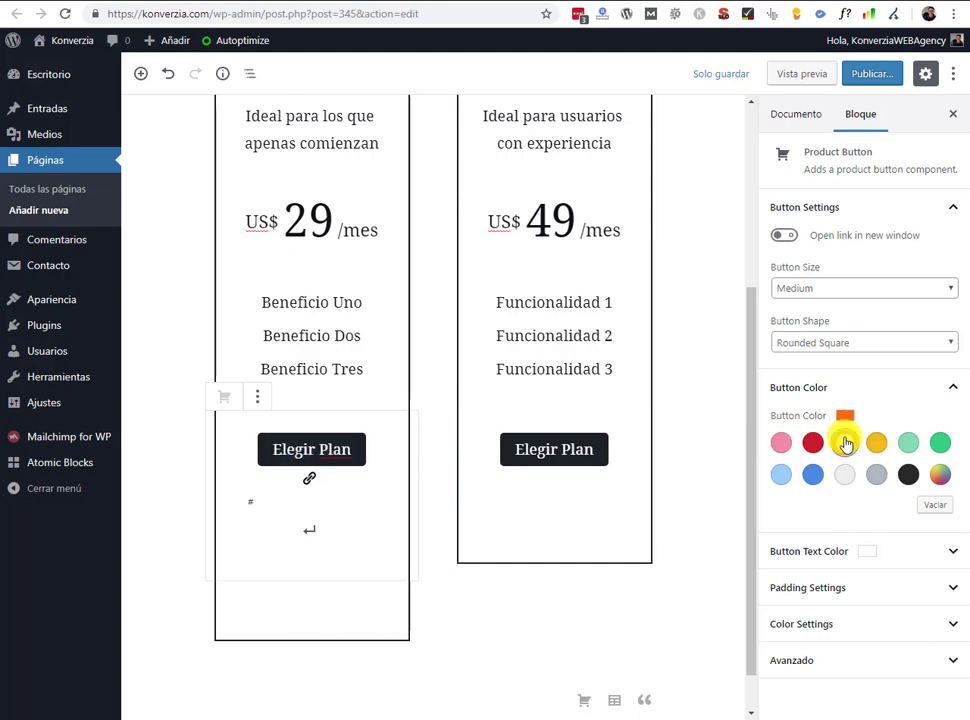
pyautogui.click(703, 617)
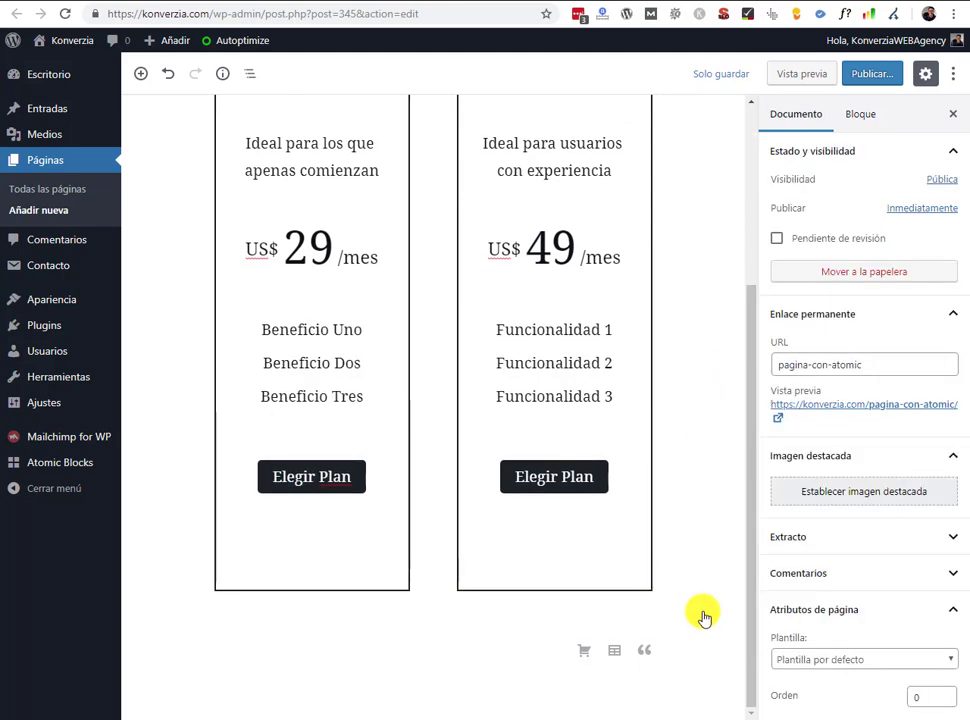
pyautogui.click(300, 466)
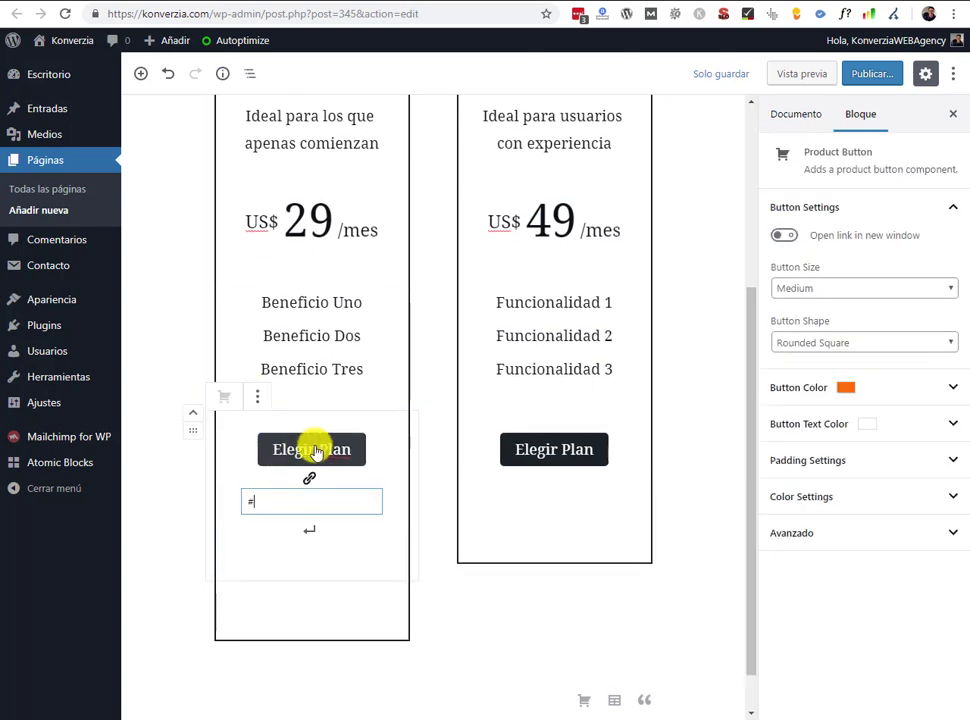
pyautogui.click(857, 393)
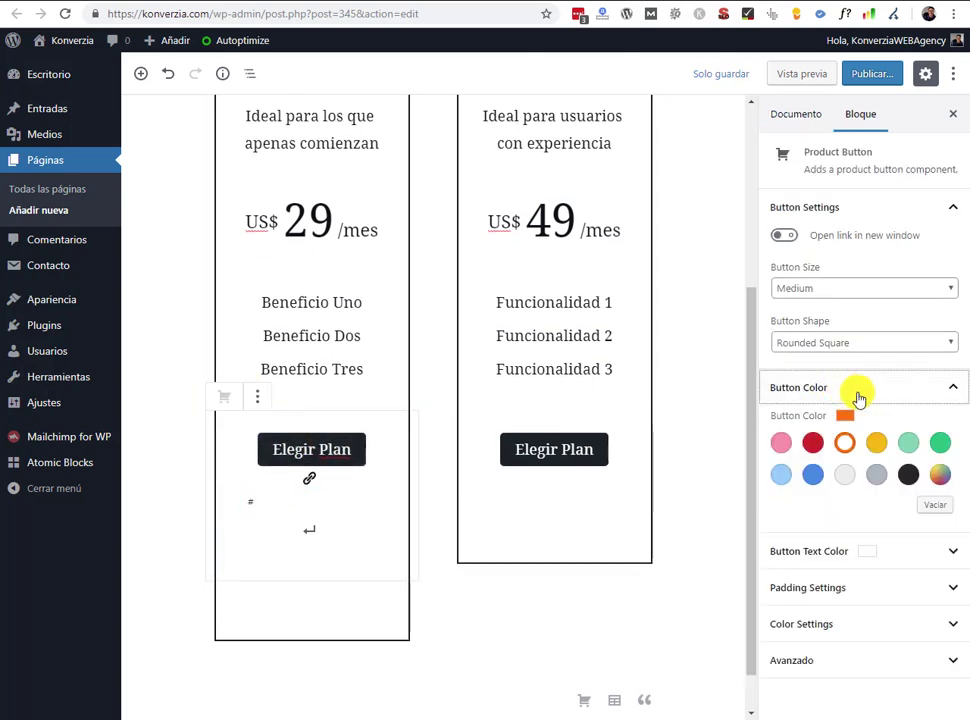
pyautogui.click(876, 443)
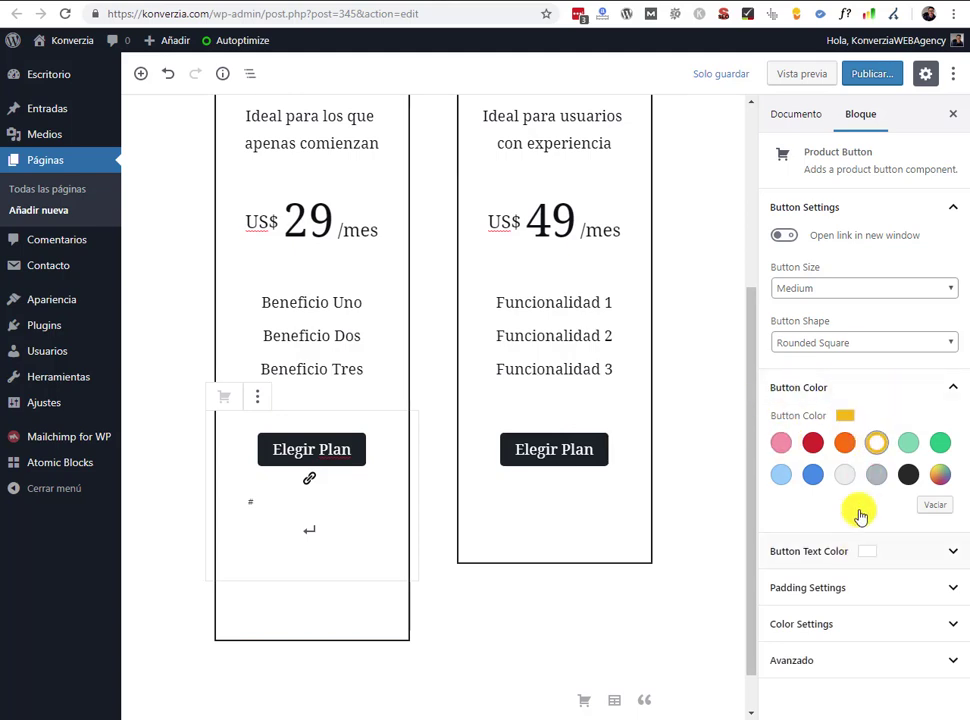
# - Save the page draft and check the yellow plan button in the preview before closing it
pyautogui.click(716, 76)
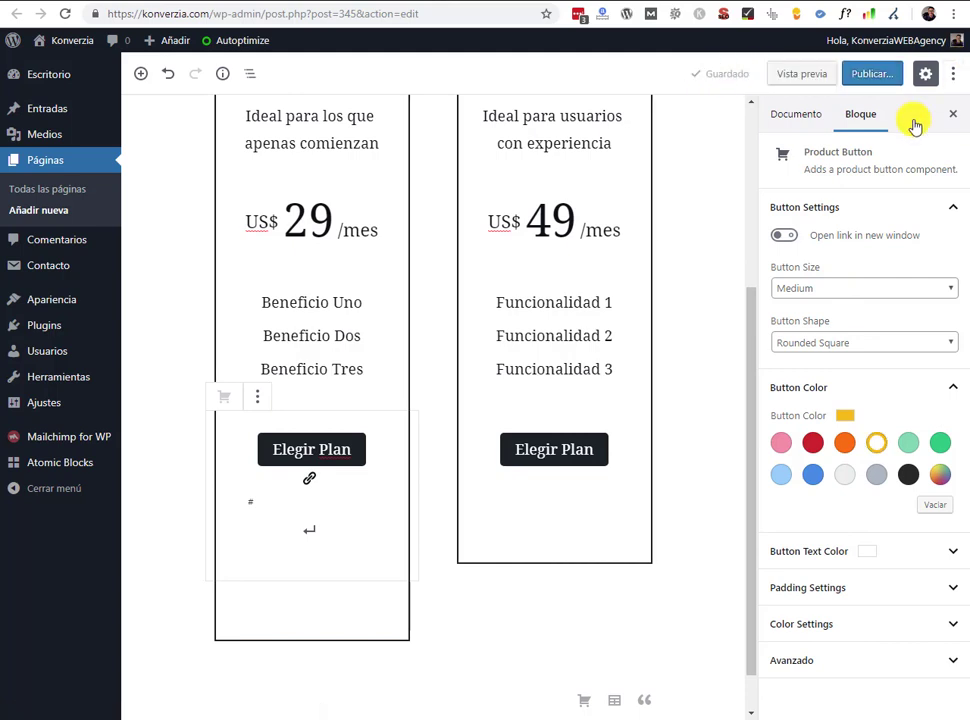
pyautogui.click(790, 78)
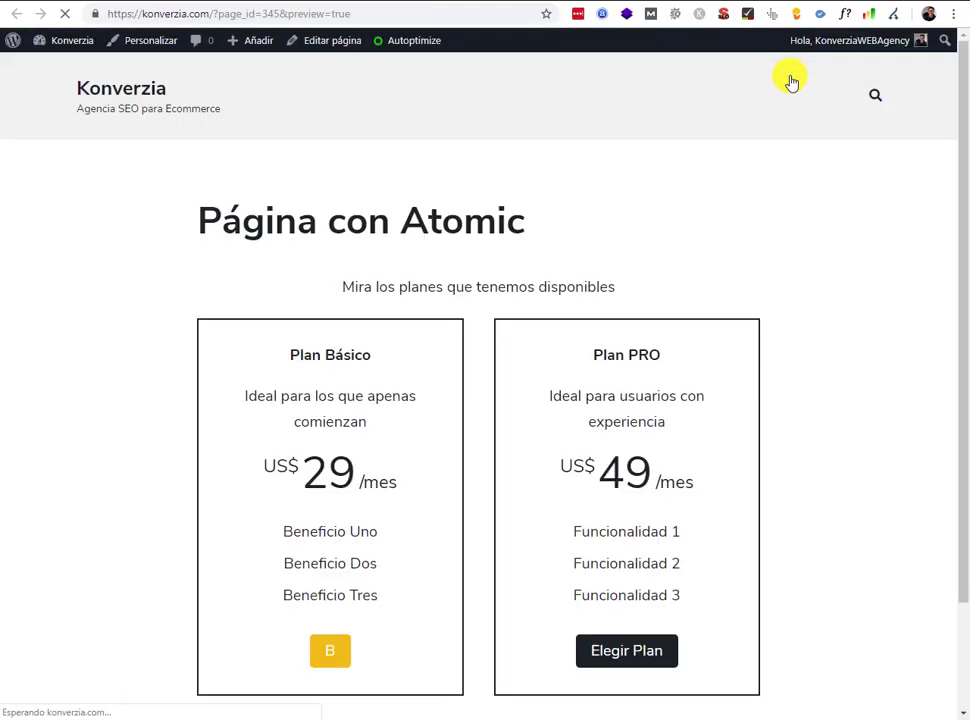
pyautogui.scroll(-3, 671, 292)
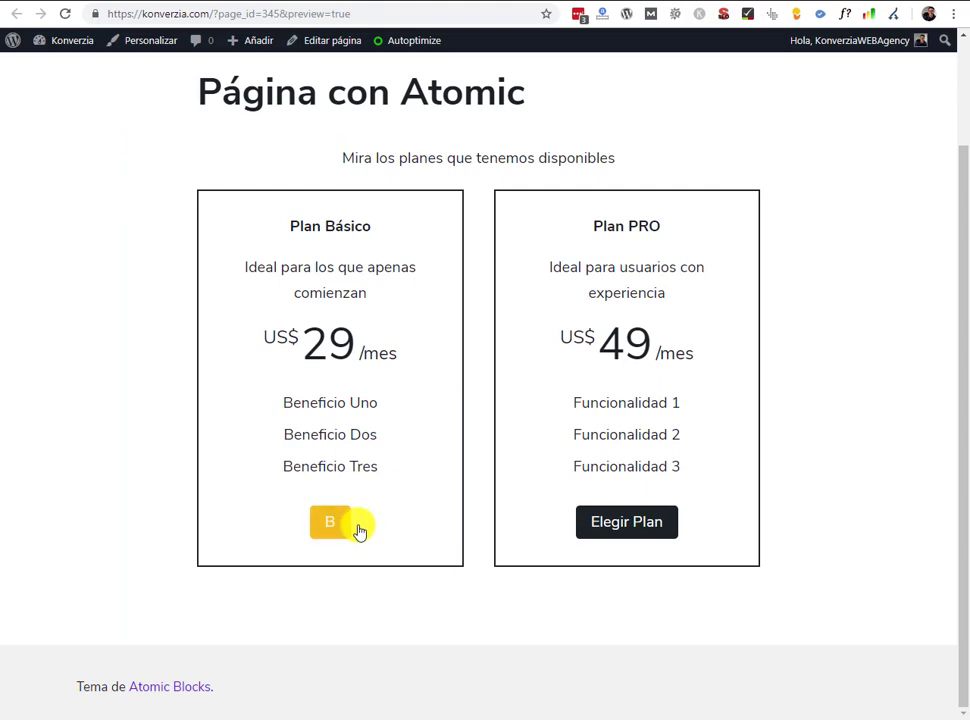
pyautogui.hotkey('ctrl', 'w')
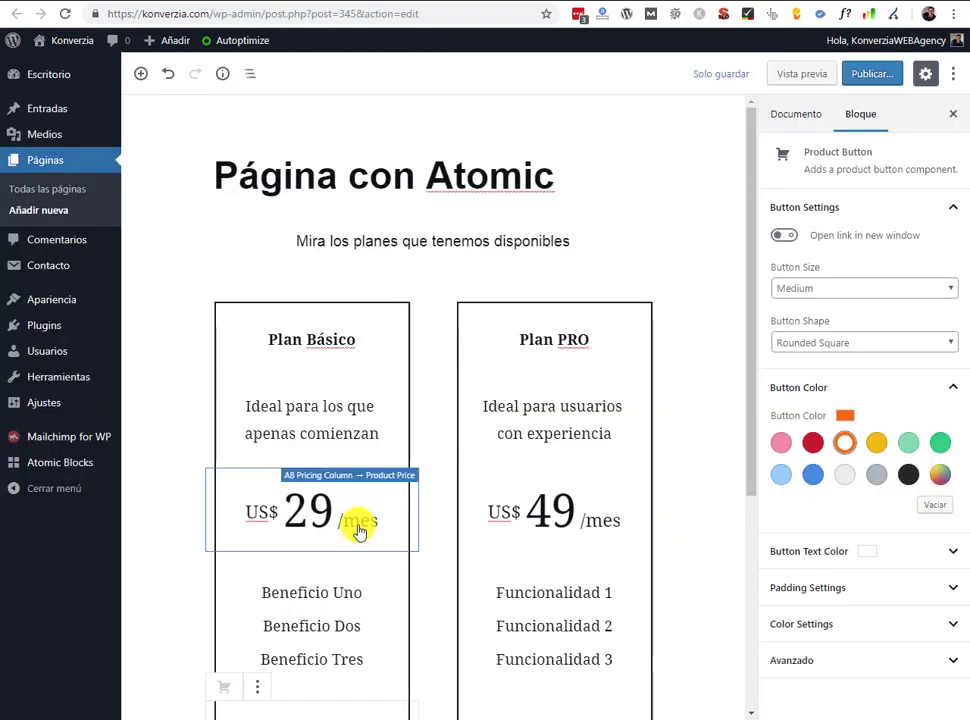
# - Delete the AB Pricing table block, leaving the title and the 'Mira los planes' intro line
pyautogui.scroll(-2, 358, 525)
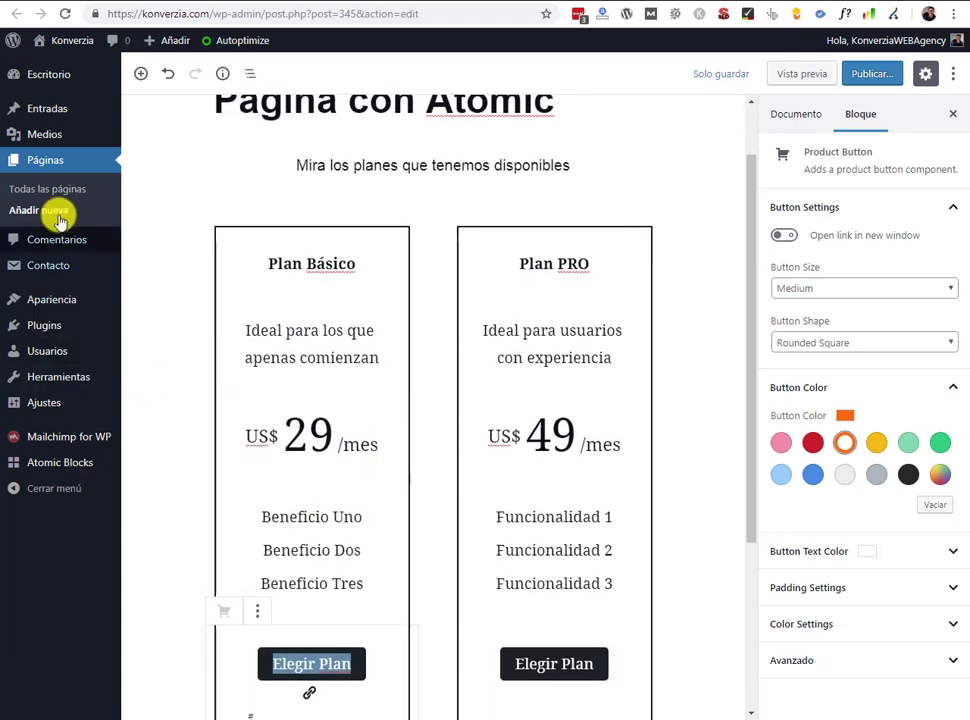
pyautogui.click(436, 233)
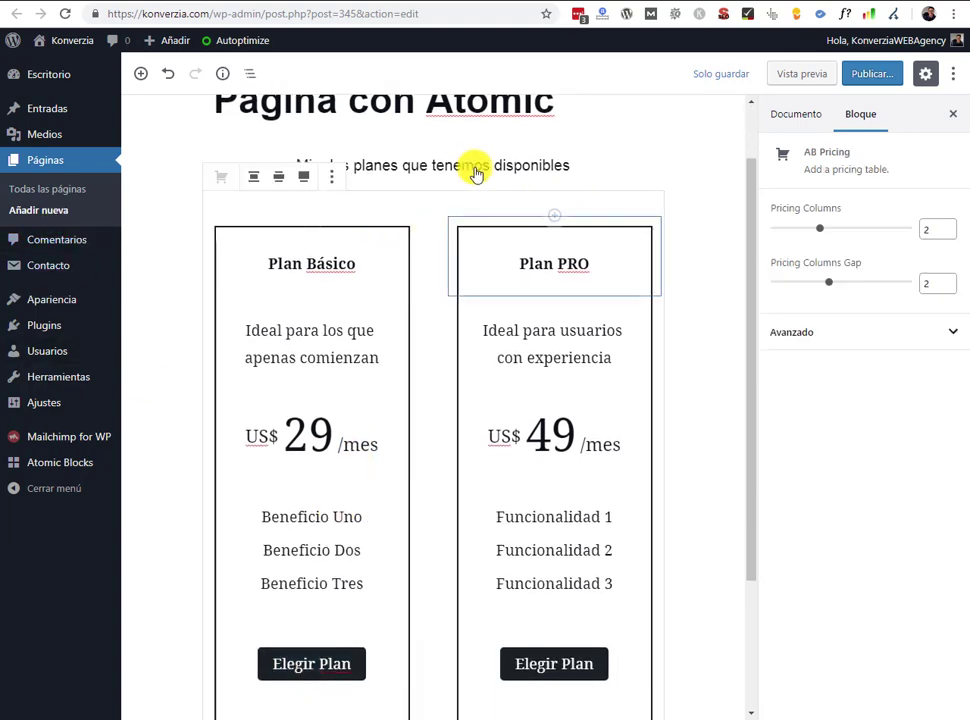
pyautogui.click(340, 175)
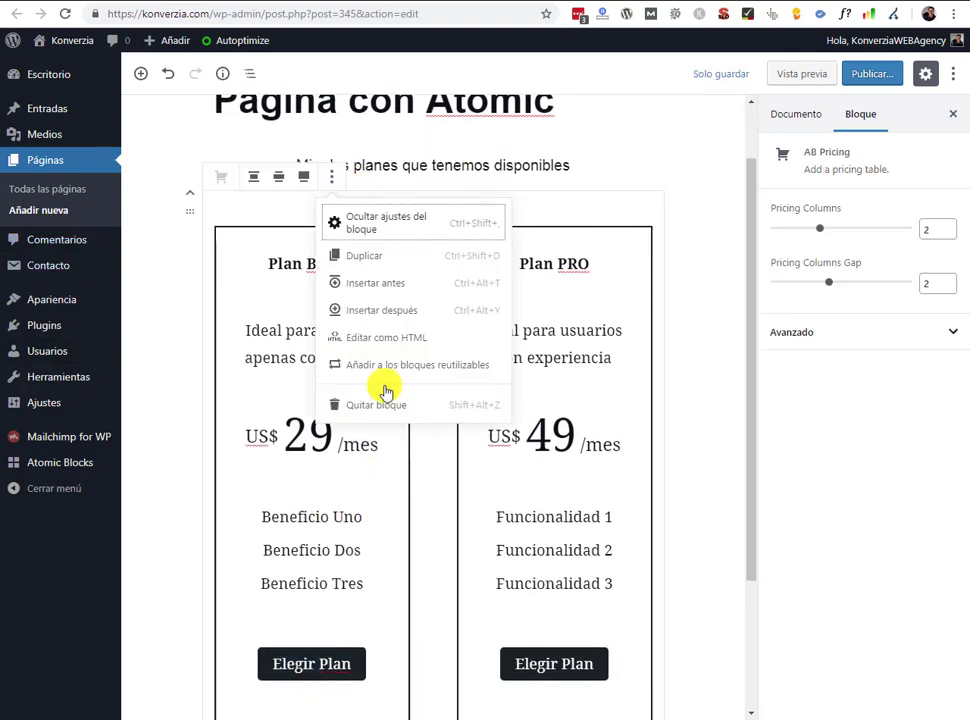
pyautogui.click(375, 408)
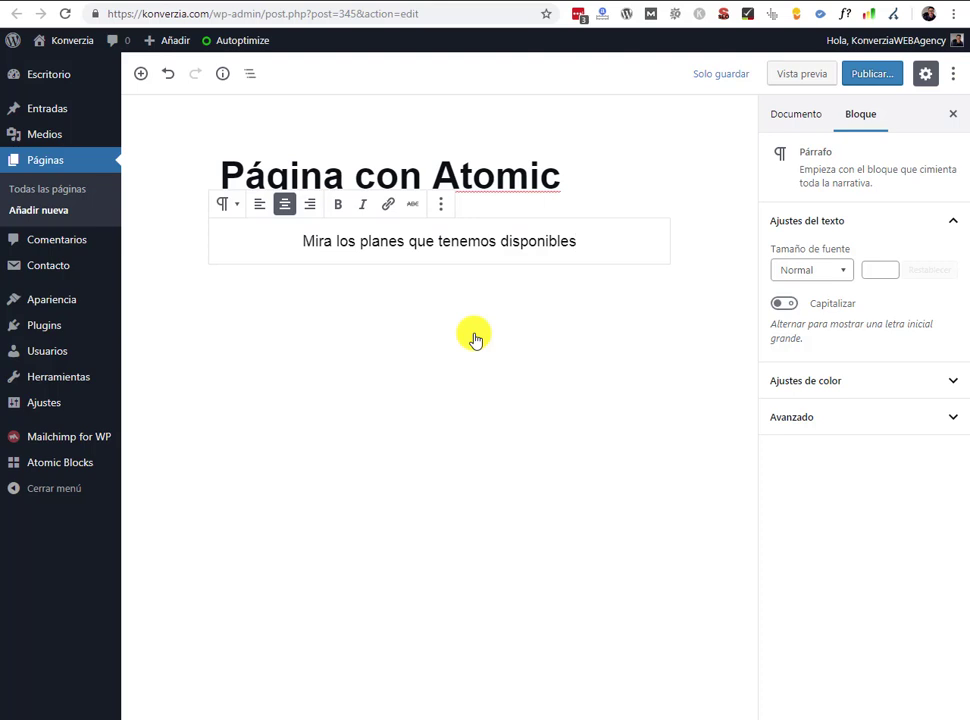
# - Publish the Página con Atomic page and copy its link
pyautogui.click(852, 83)
pyautogui.click(866, 82)
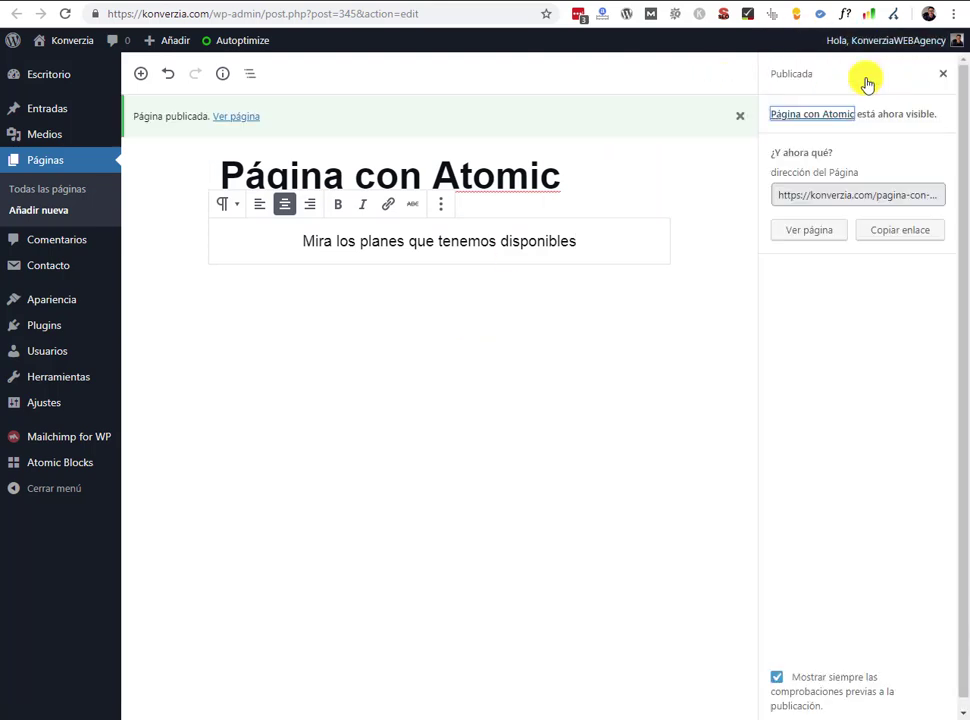
pyautogui.click(896, 232)
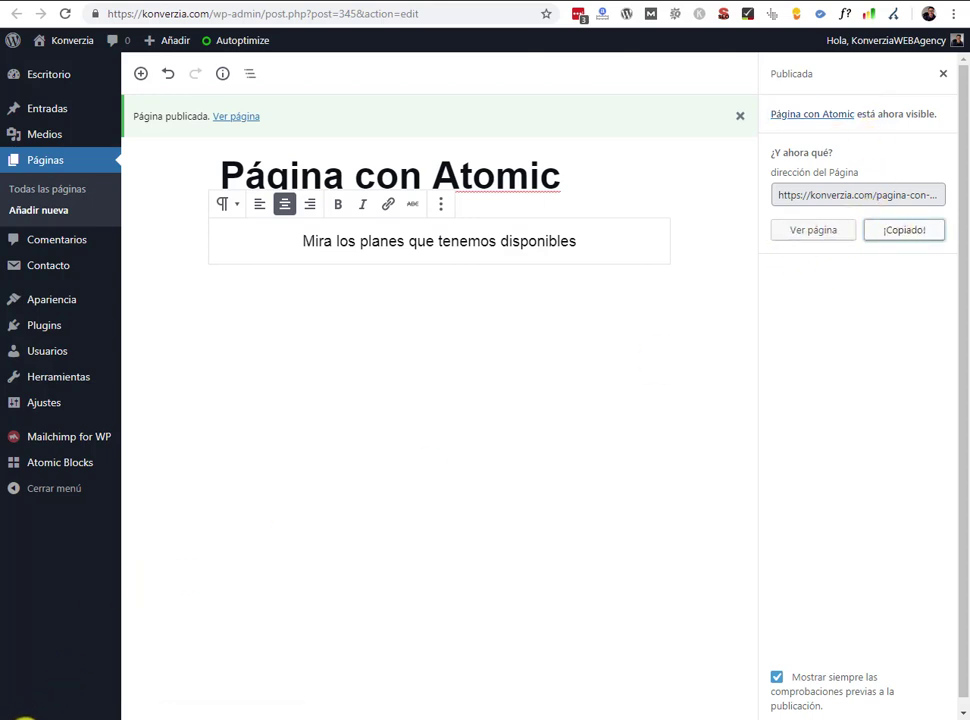
# - Open the copied page link in a new private browser window
pyautogui.moveTo(25, 718)
pyautogui.click(240, 645)
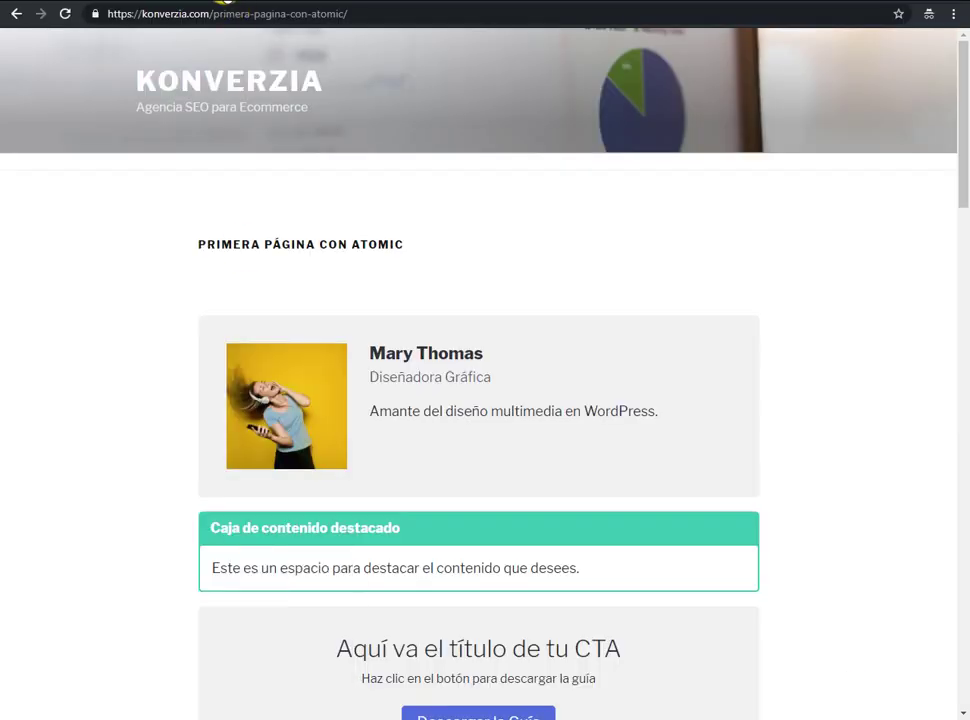
pyautogui.hotkey('ctrl', 'shift', 'n')
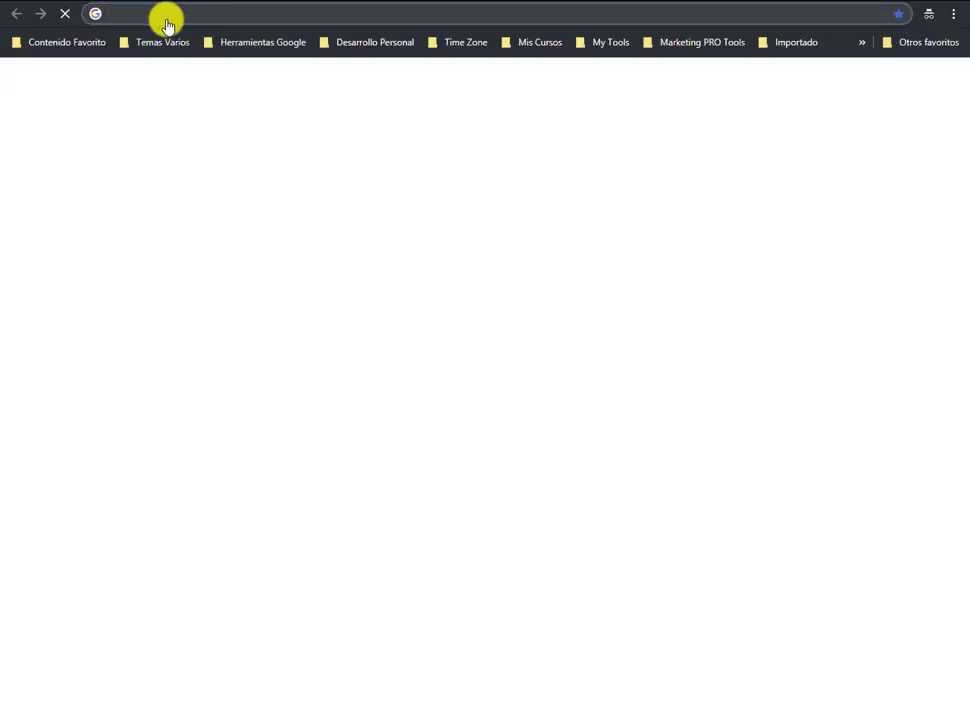
pyautogui.rightClick(168, 19)
pyautogui.click(215, 115)
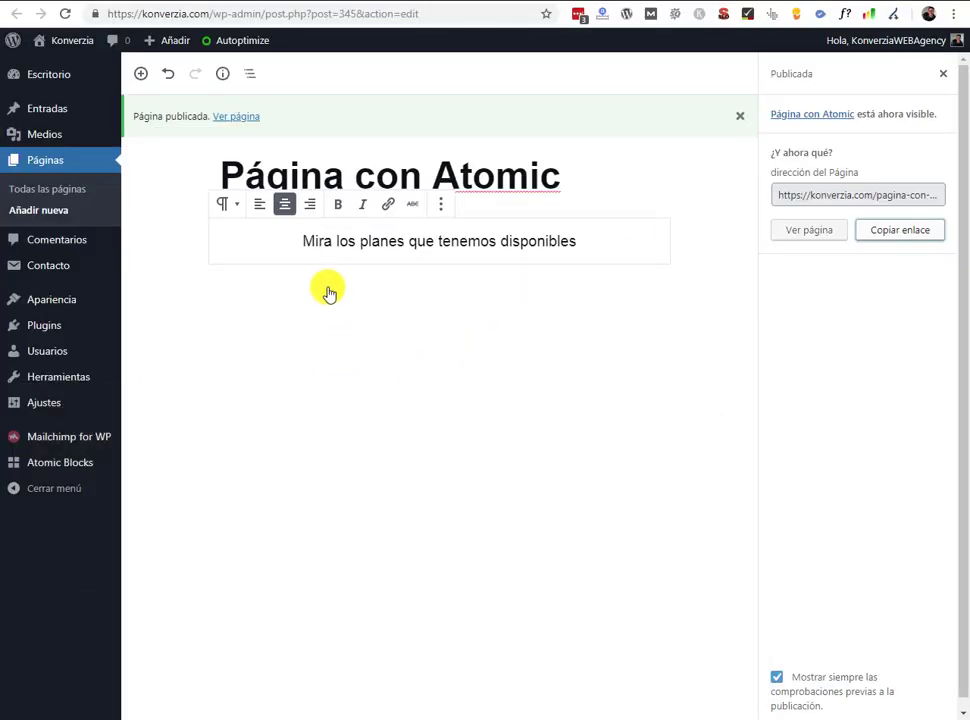
# - Insert an AB Pricing block from Atomic Blocks on a new line below the intro paragraph
pyautogui.click(210, 292)
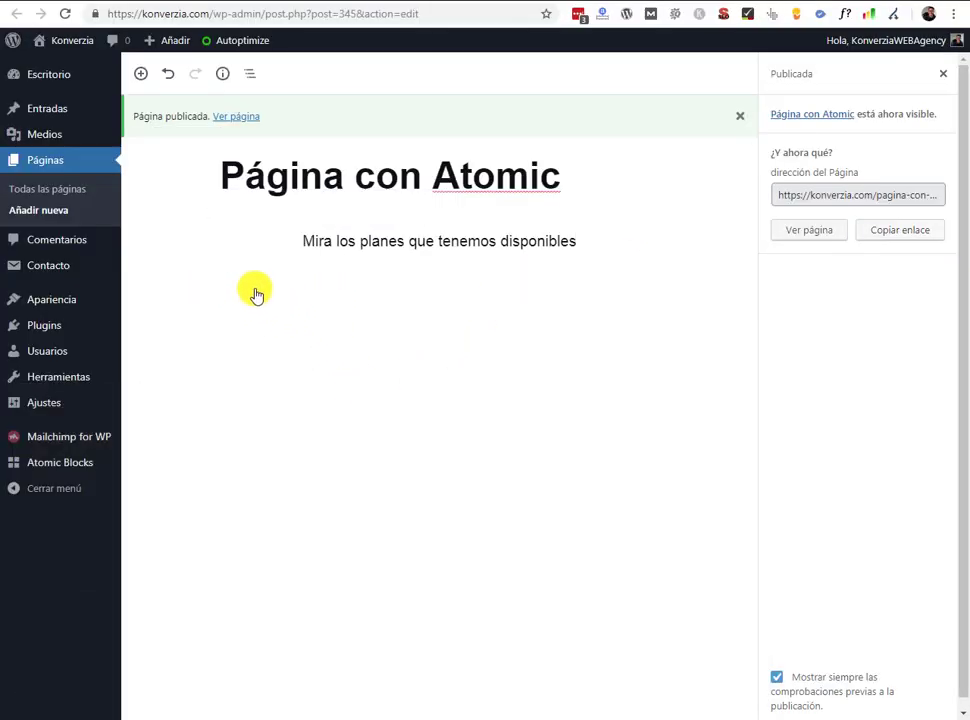
pyautogui.click(273, 255)
pyautogui.click(169, 288)
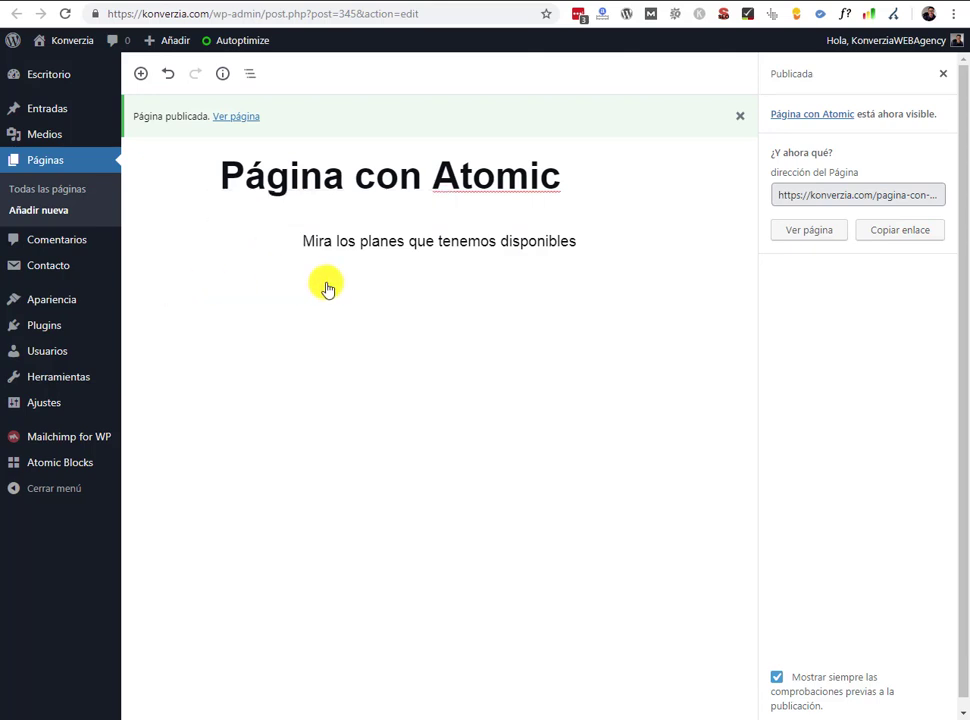
pyautogui.click(665, 230)
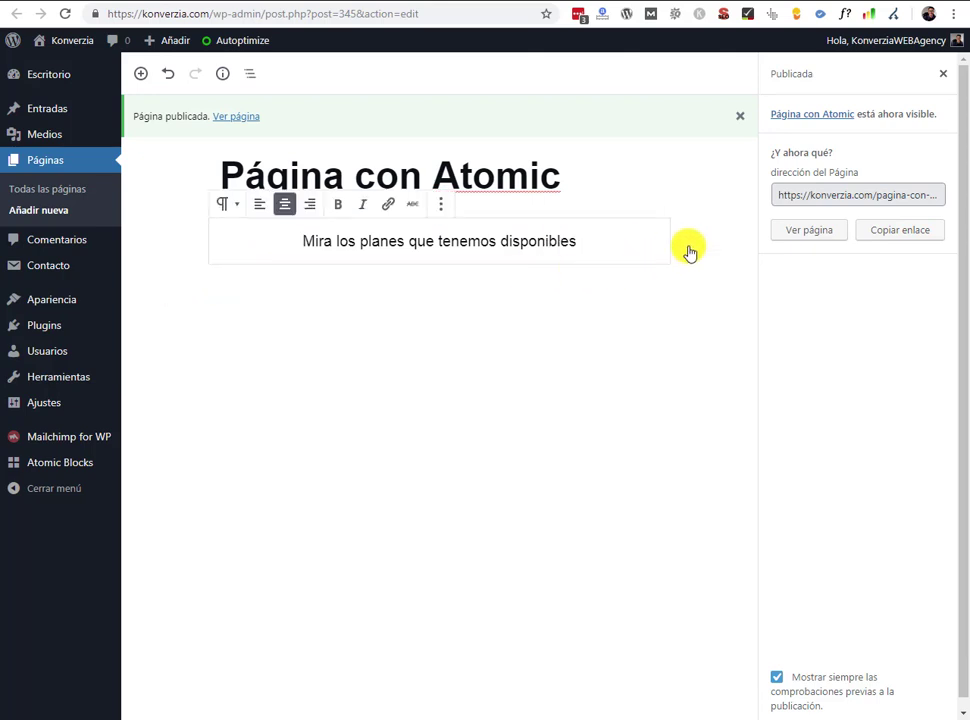
pyautogui.press('Return')
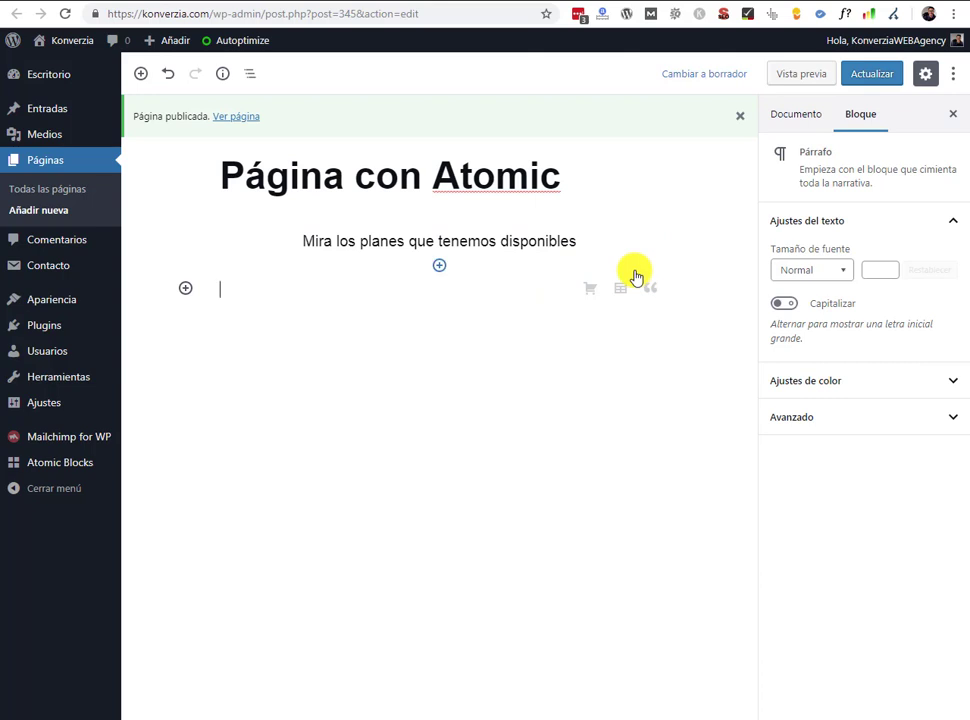
pyautogui.click(185, 288)
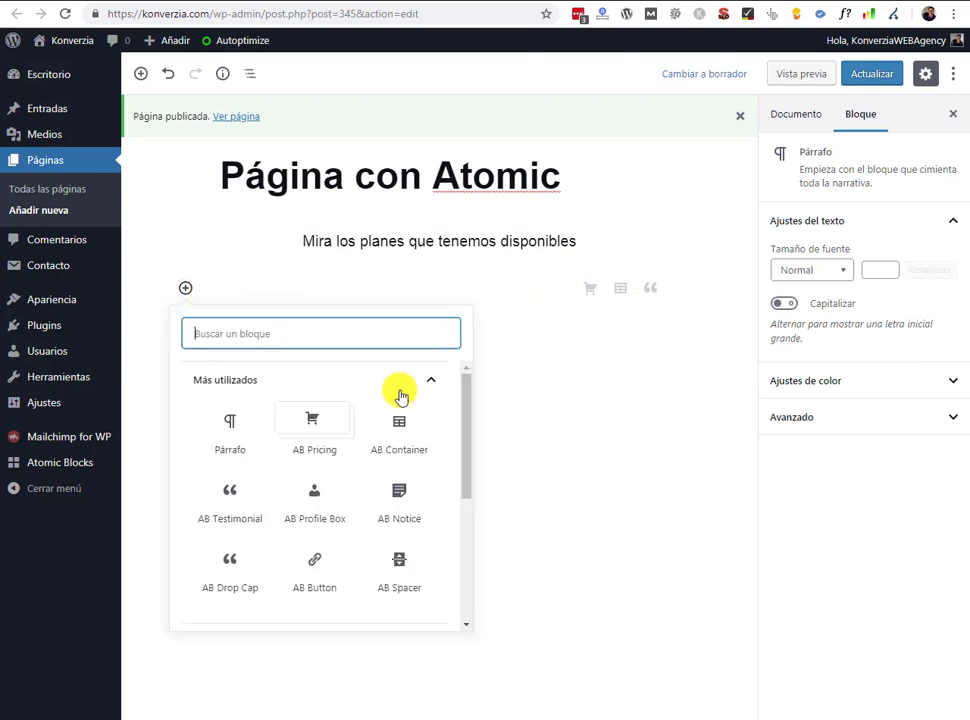
pyautogui.scroll(-5, 440, 448)
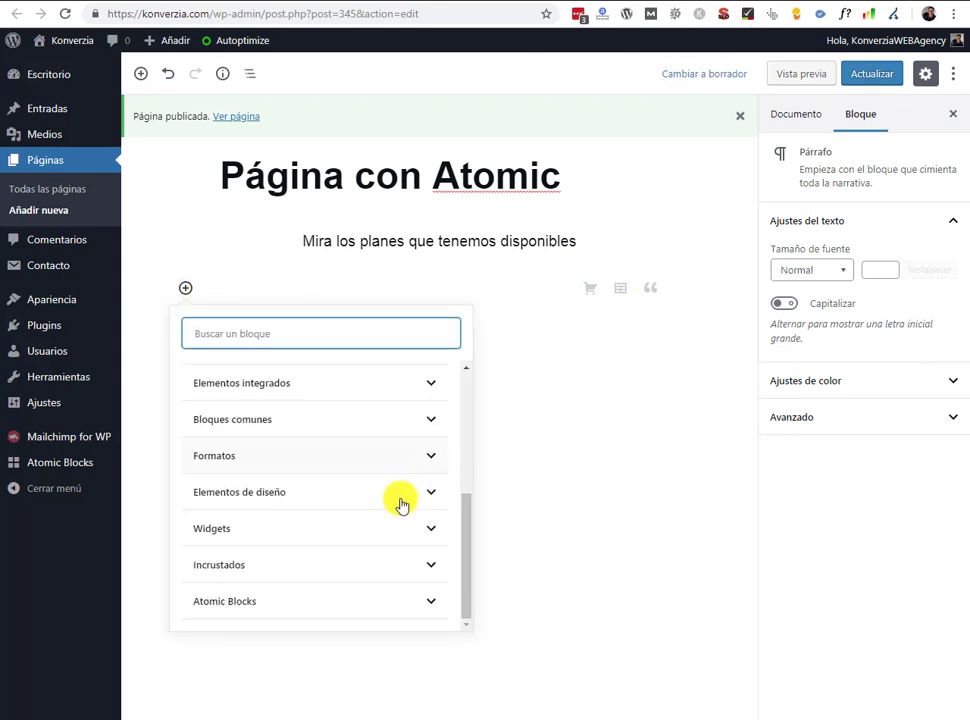
pyautogui.click(230, 602)
pyautogui.click(225, 431)
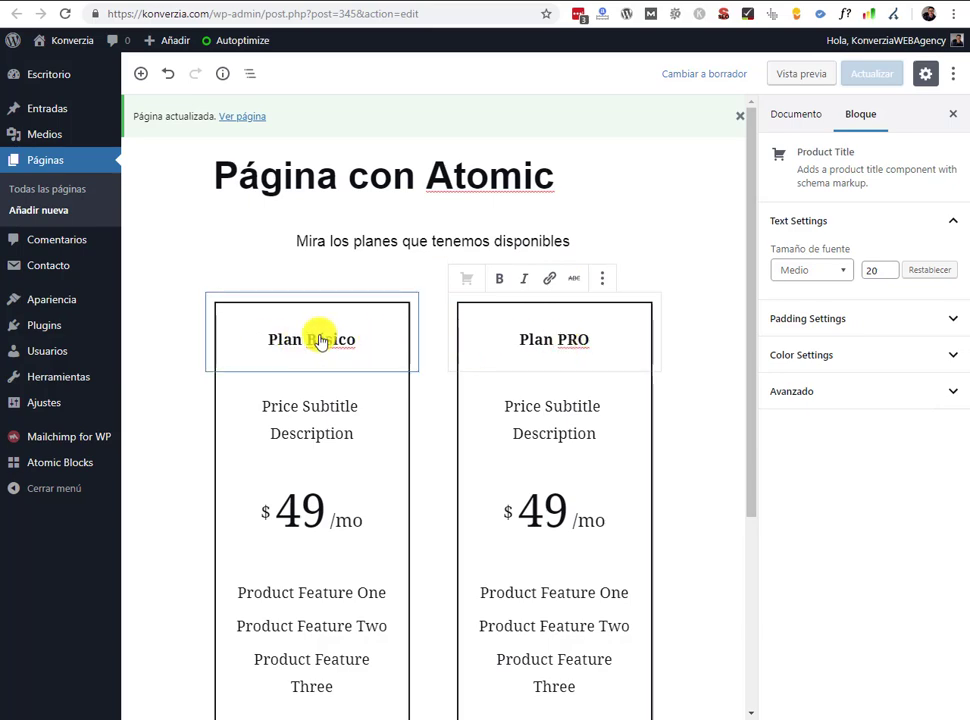
# - Look over the live Página con Atomic page, then go back to the block editor
pyautogui.moveTo(40, 718)
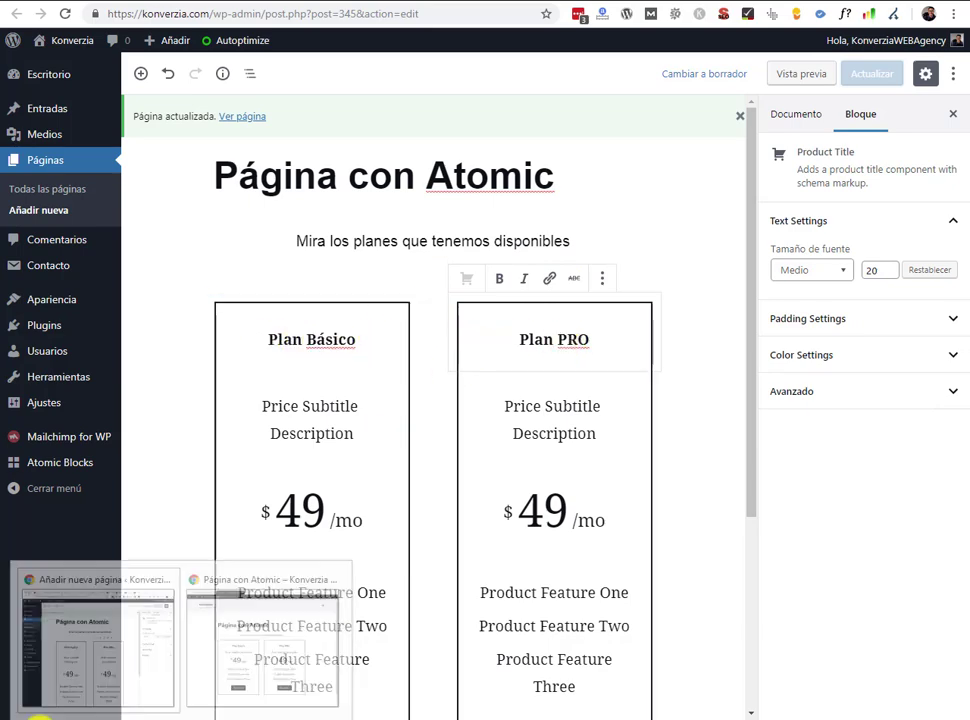
pyautogui.click(216, 670)
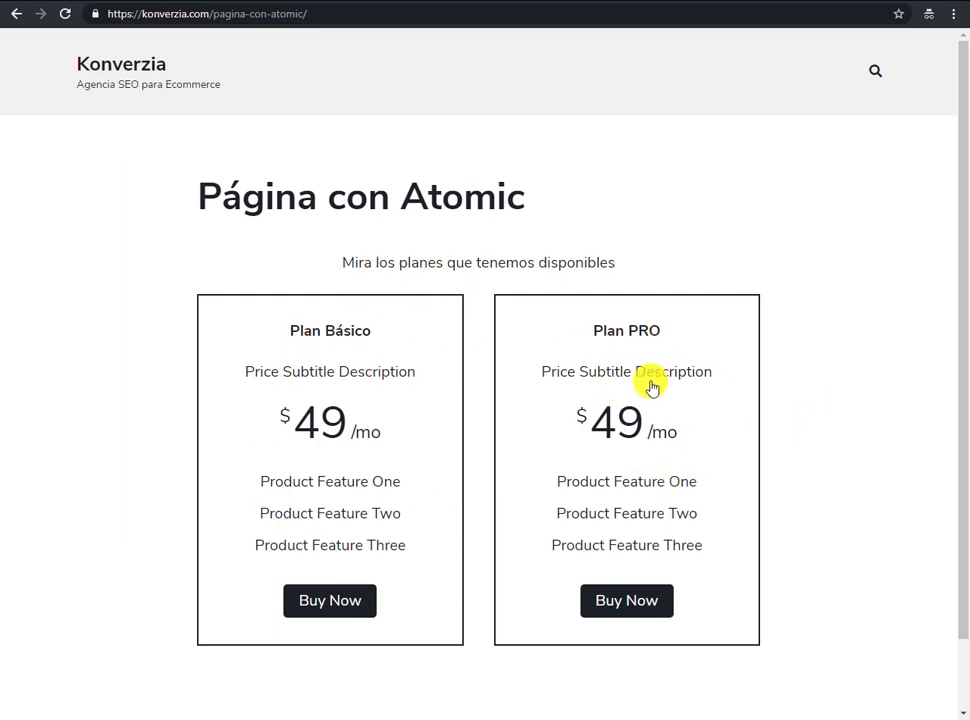
pyautogui.hotkey('alt', 'Tab')
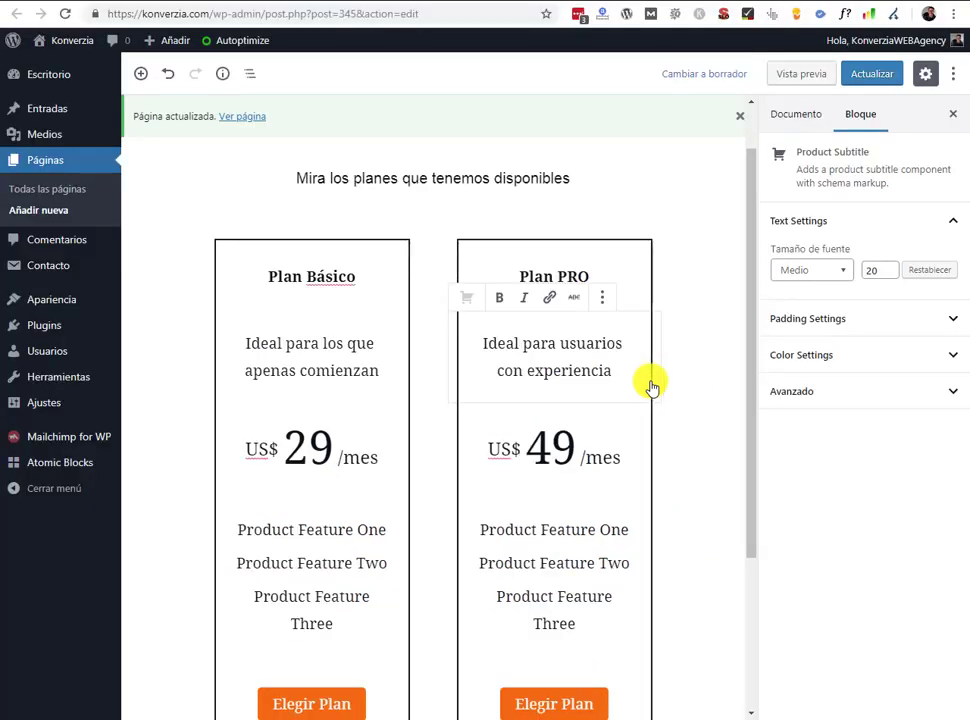
pyautogui.click(864, 76)
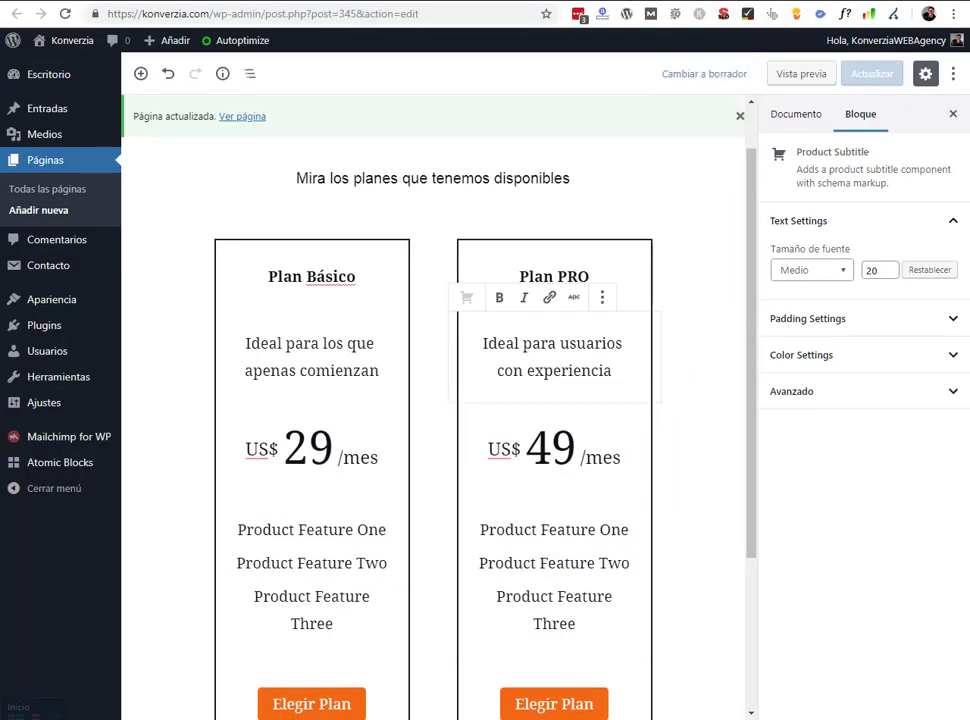
pyautogui.click(188, 689)
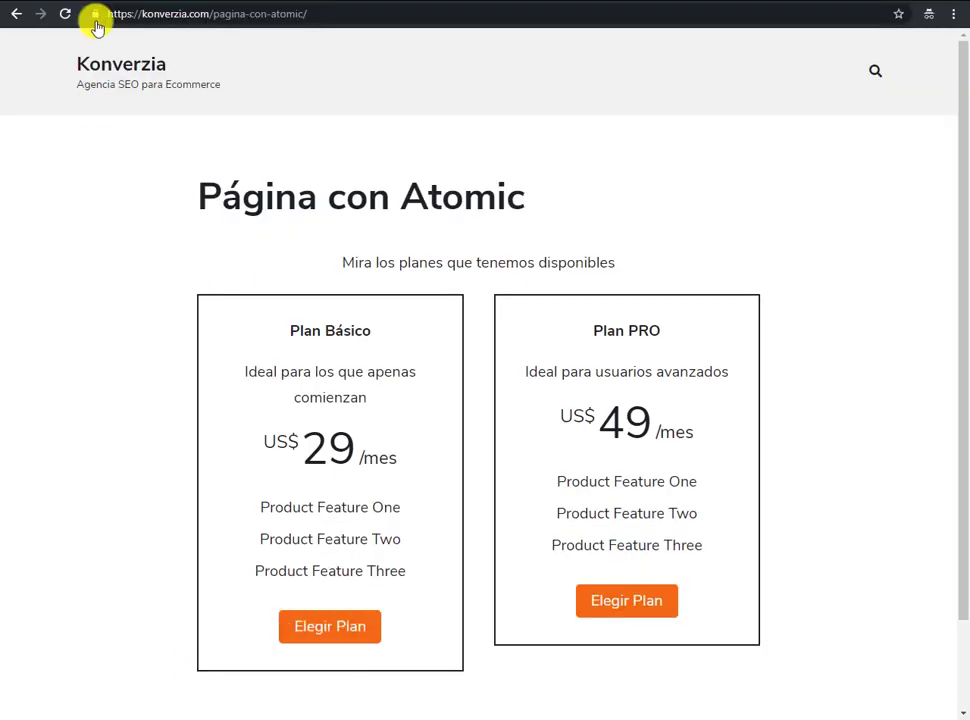
pyautogui.click(65, 15)
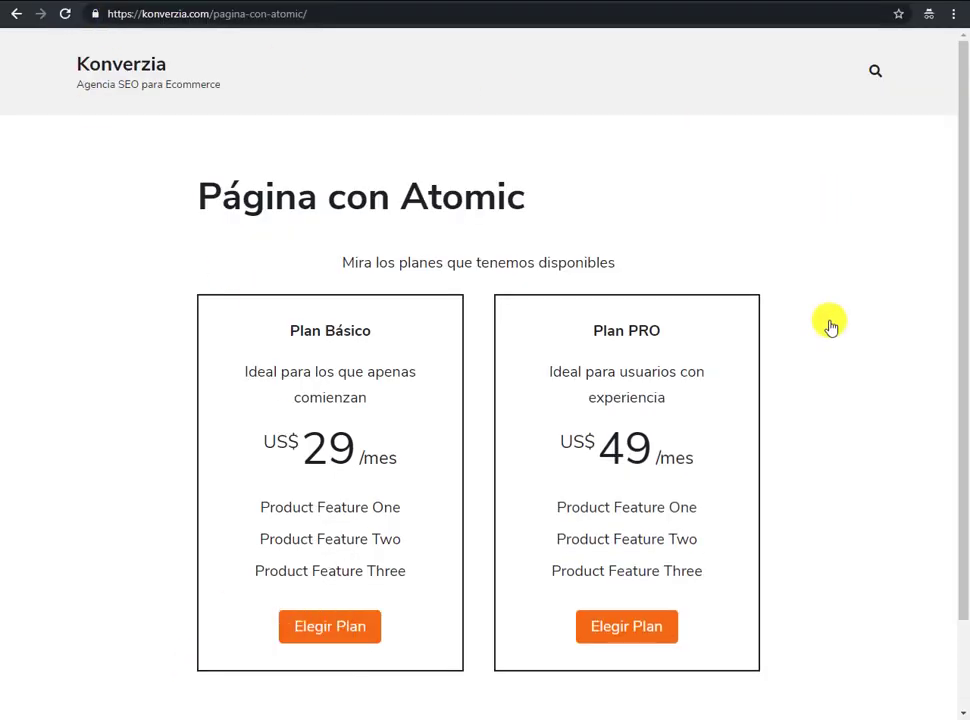
pyautogui.scroll(-1, 829, 325)
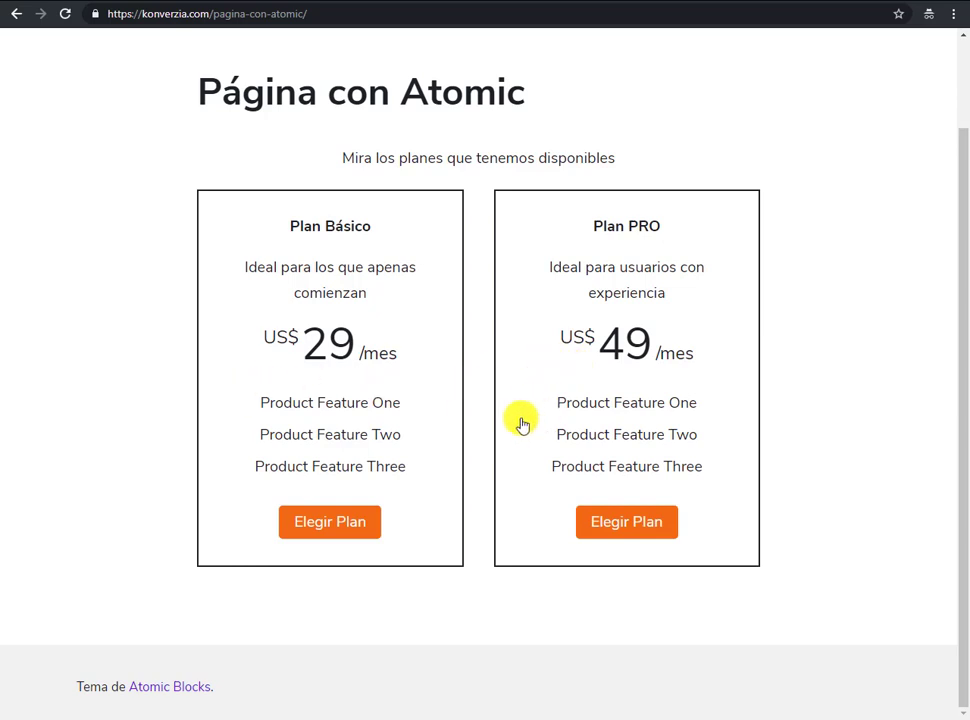
pyautogui.scroll(1, 513, 422)
pyautogui.scroll(-1, 519, 424)
pyautogui.scroll(1, 522, 422)
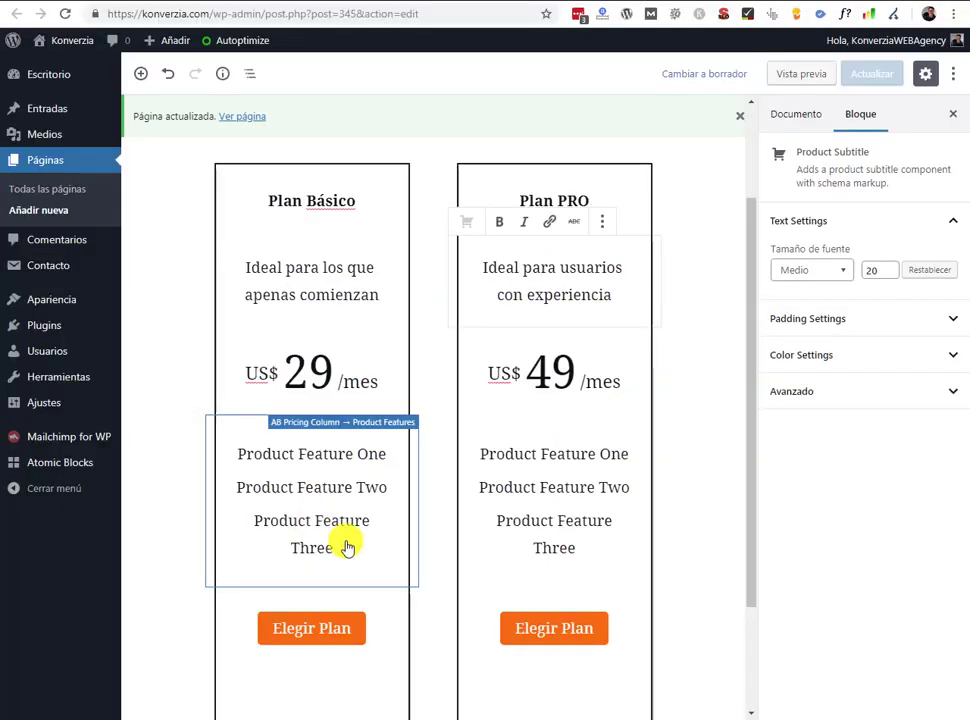
# - Replace the placeholder plan features with Beneficio Uno–Tres and Funcionalidad 1–3
pyautogui.moveTo(238, 462); pyautogui.dragTo(368, 543)
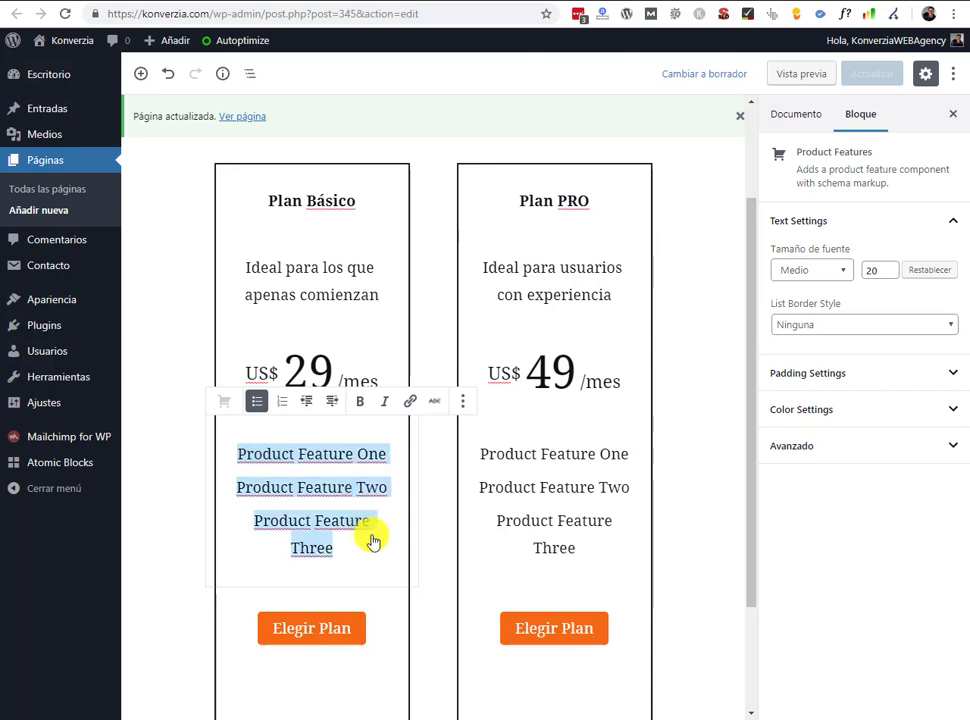
pyautogui.write('Beneficio Uno')
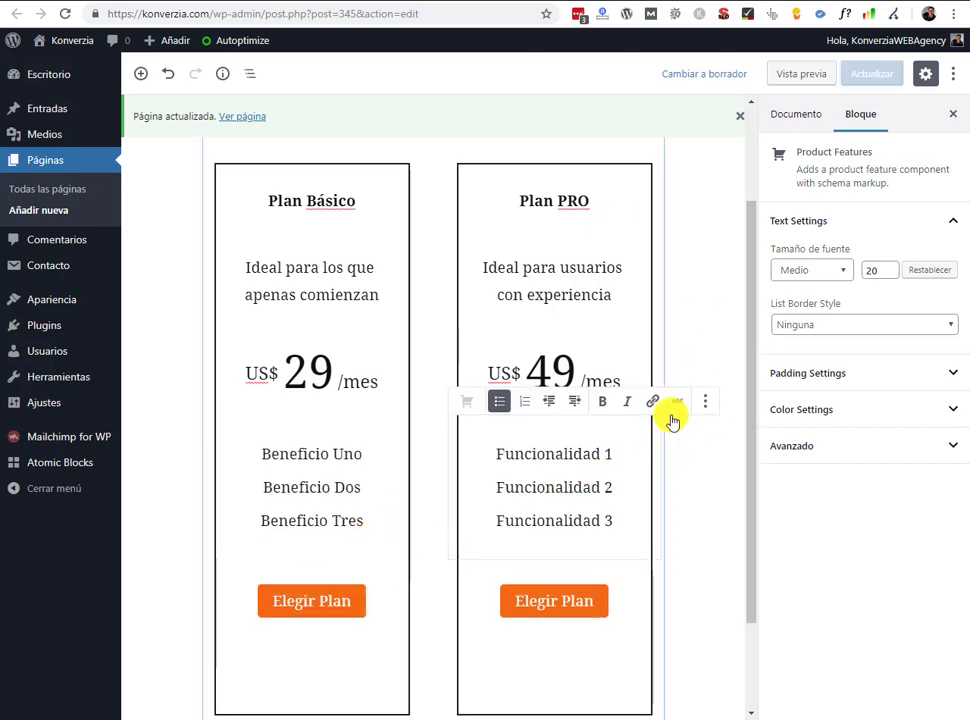
pyautogui.scroll(-2, 671, 420)
pyautogui.scroll(4, 671, 420)
pyautogui.click(682, 358)
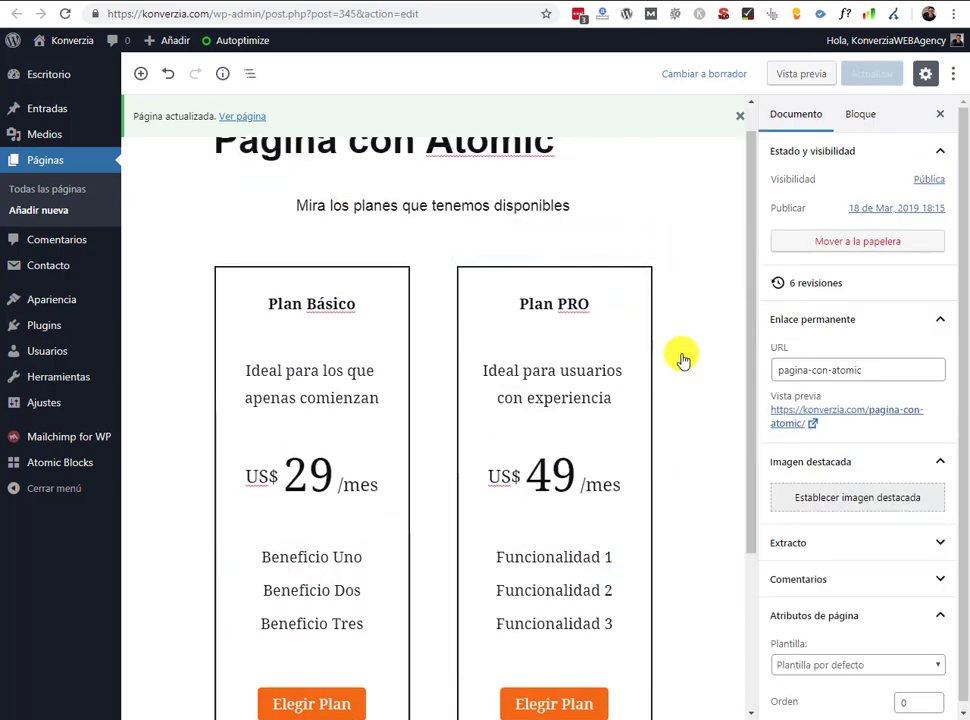
pyautogui.scroll(-4, 680, 370)
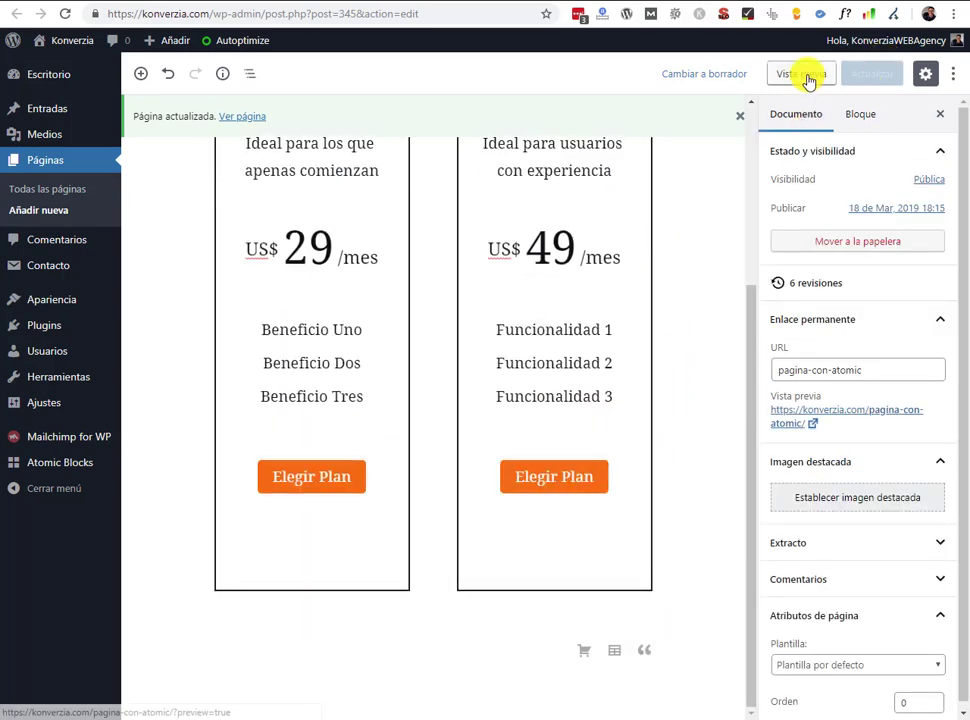
# - Reload the live page to check the new feature lists
pyautogui.moveTo(119, 700)
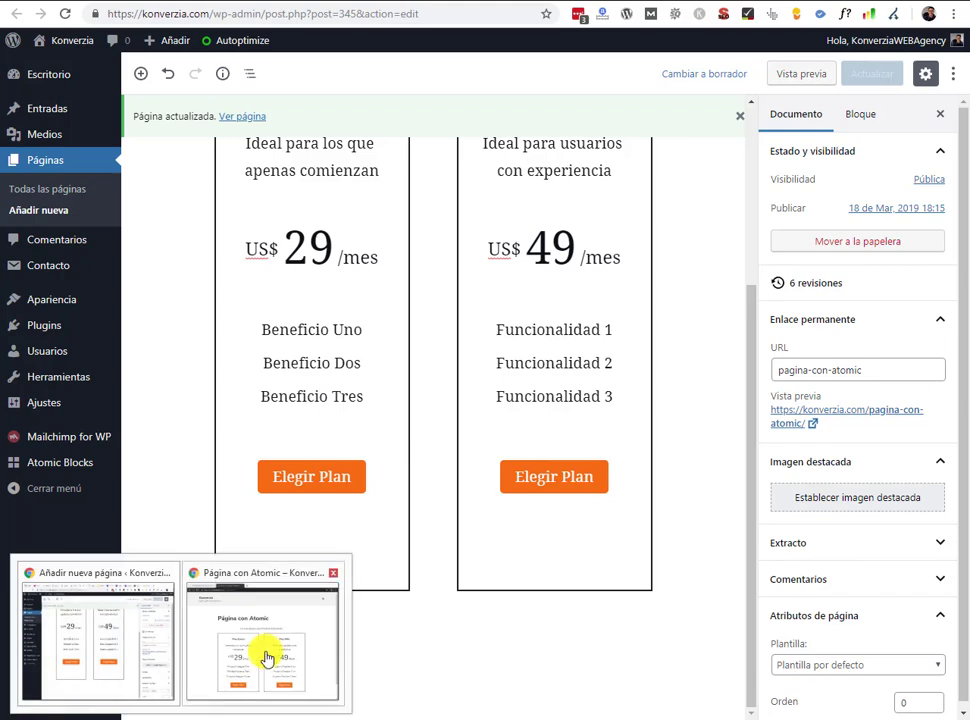
pyautogui.click(267, 658)
pyautogui.click(62, 14)
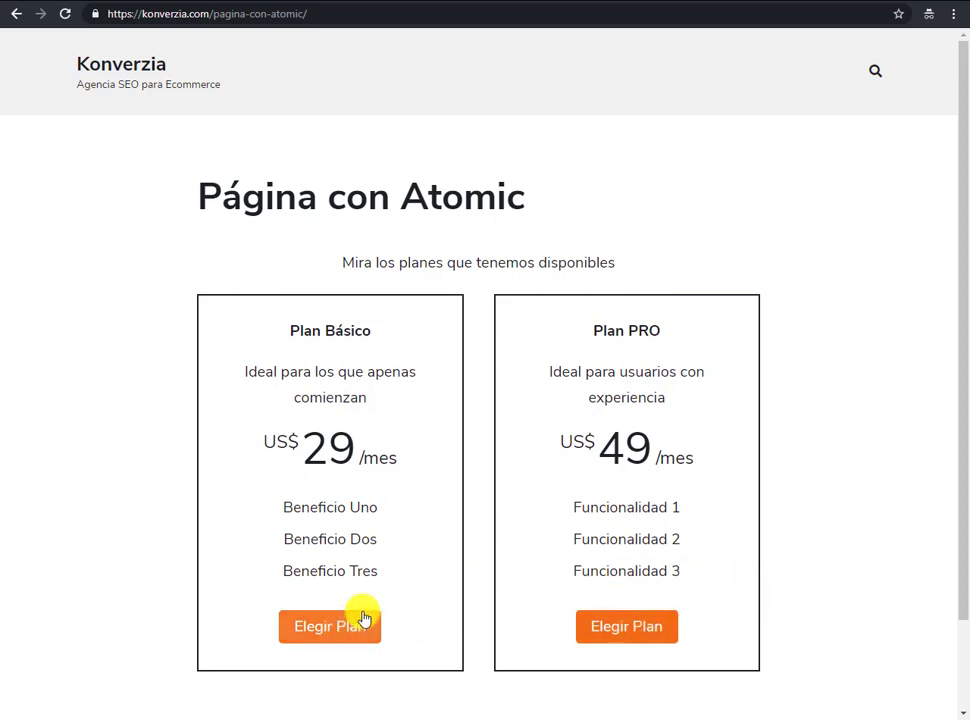
pyautogui.scroll(-1, 600, 500)
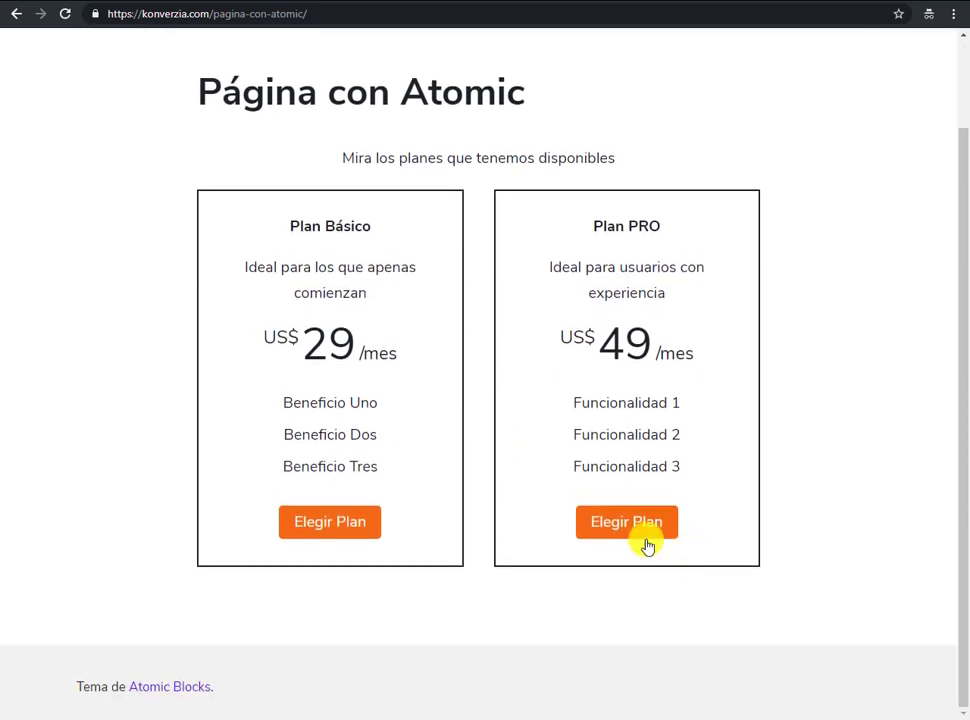
pyautogui.scroll(1, 627, 523)
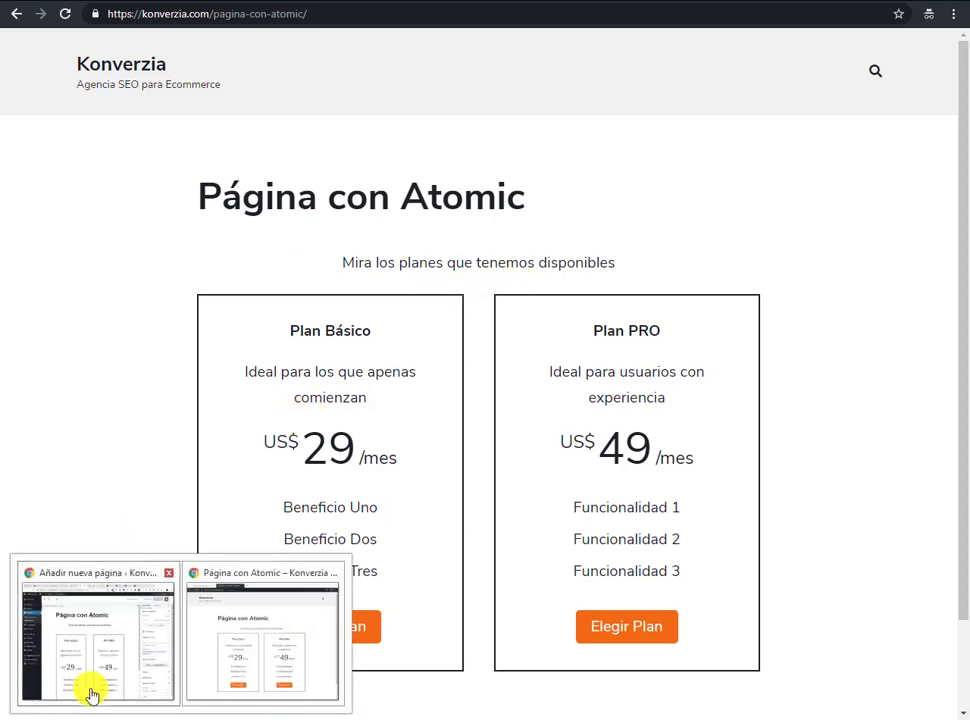
# - Retitle the page 'Nuestros planes'
pyautogui.click(92, 690)
pyautogui.click(552, 184)
pyautogui.hotkey('ctrl', 'a')
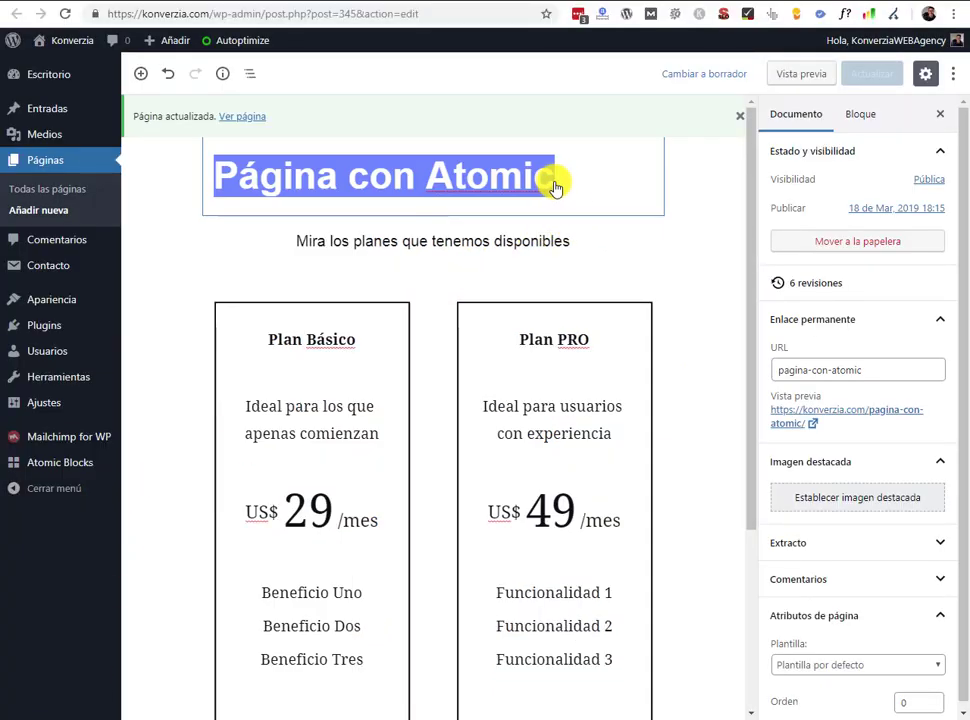
pyautogui.write('Nuestros planes')
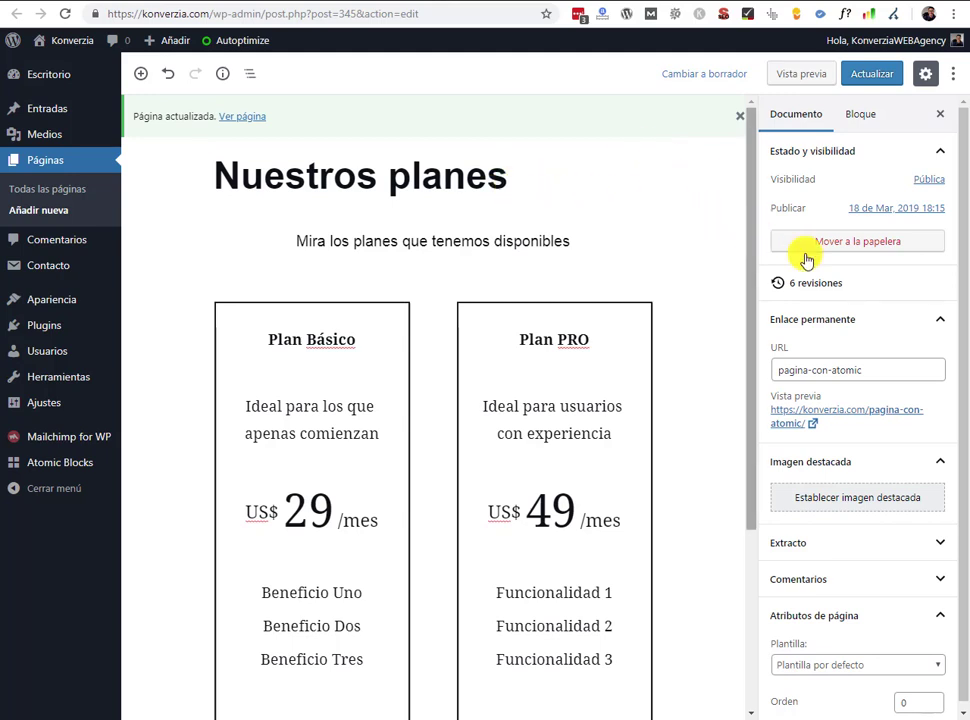
# - Change the permalink slug to 'nuestros-planes' and update the page
pyautogui.click(875, 380)
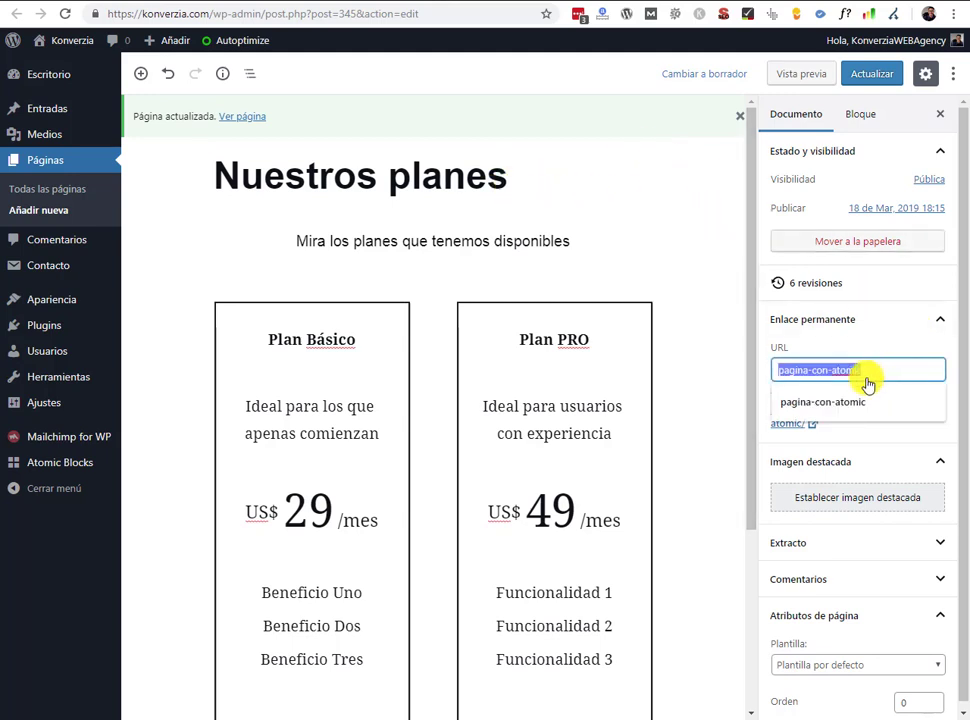
pyautogui.write('nyue')
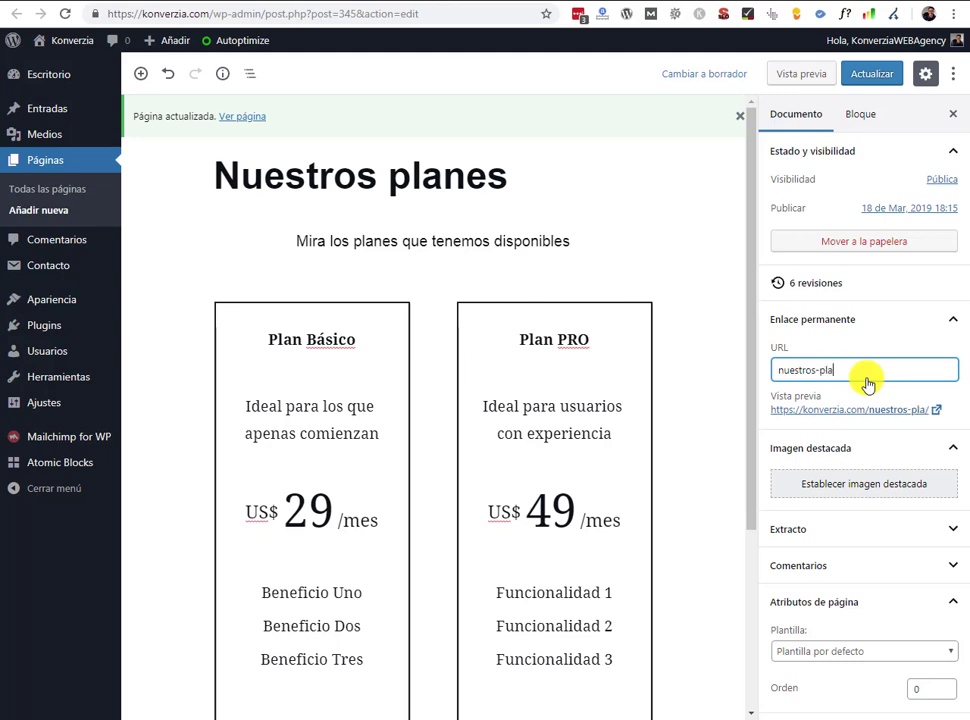
pyautogui.write('nes')
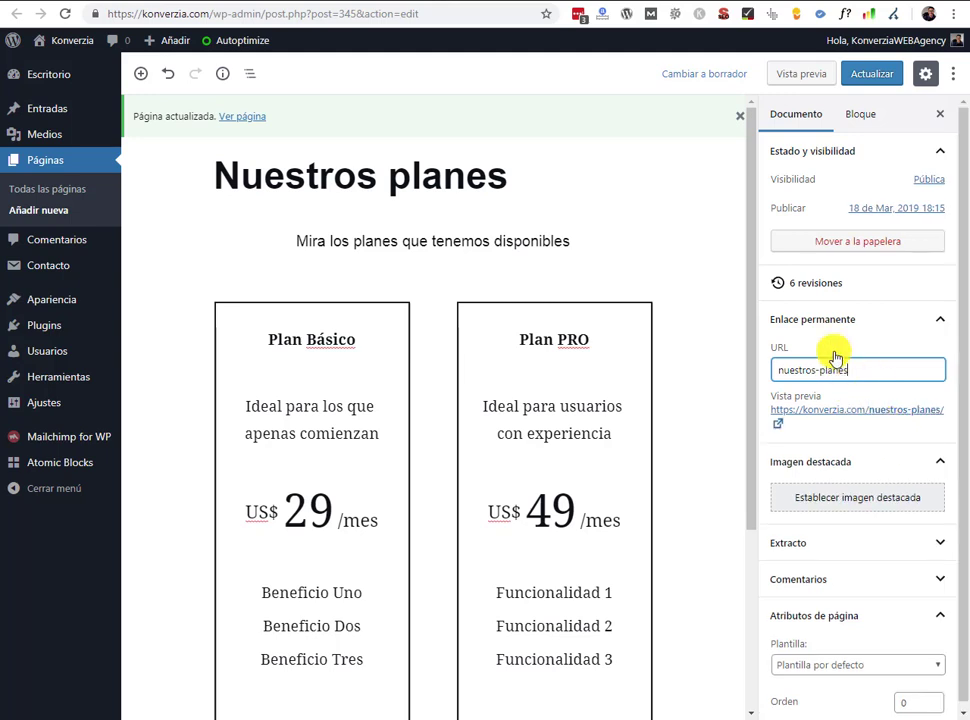
pyautogui.click(855, 80)
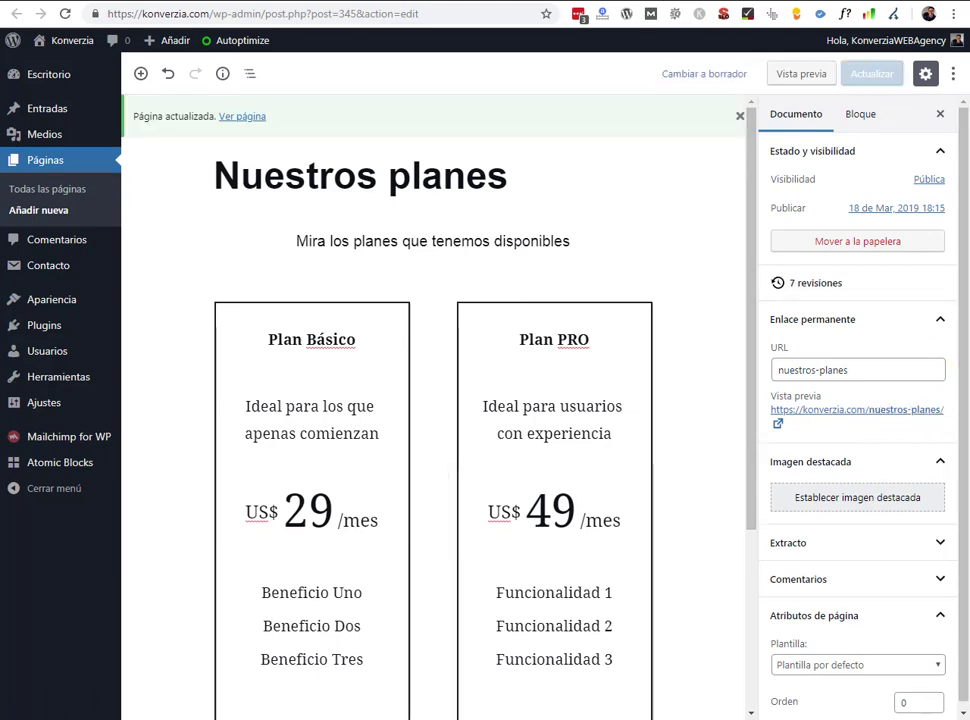
pyautogui.click(216, 697)
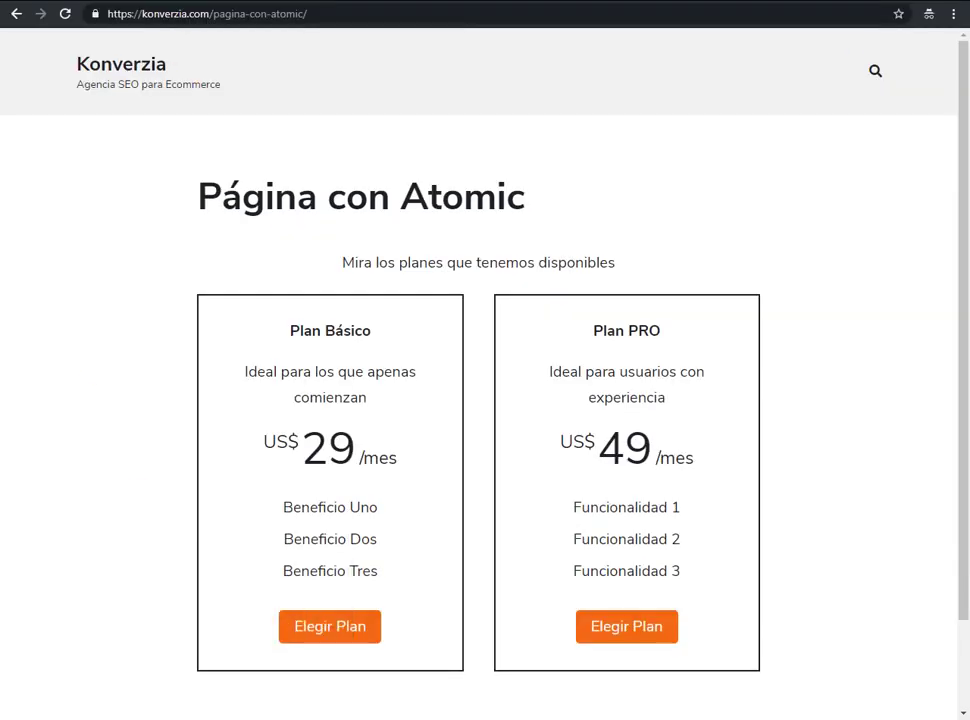
pyautogui.click(63, 16)
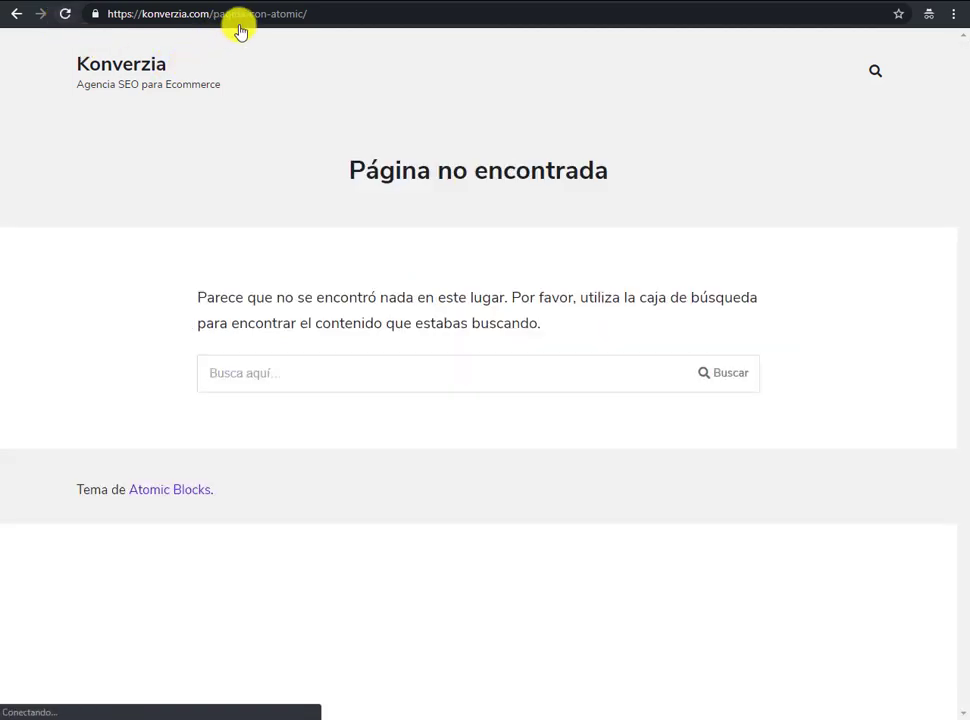
pyautogui.click(340, 17)
pyautogui.click(340, 20)
pyautogui.press('BackSpace')
pyautogui.press('BackSpace')
pyautogui.press('BackSpace')
pyautogui.press('BackSpace')
pyautogui.press('BackSpace')
pyautogui.press('BackSpace')
pyautogui.press('BackSpace')
pyautogui.press('BackSpace')
pyautogui.press('BackSpace')
pyautogui.press('BackSpace')
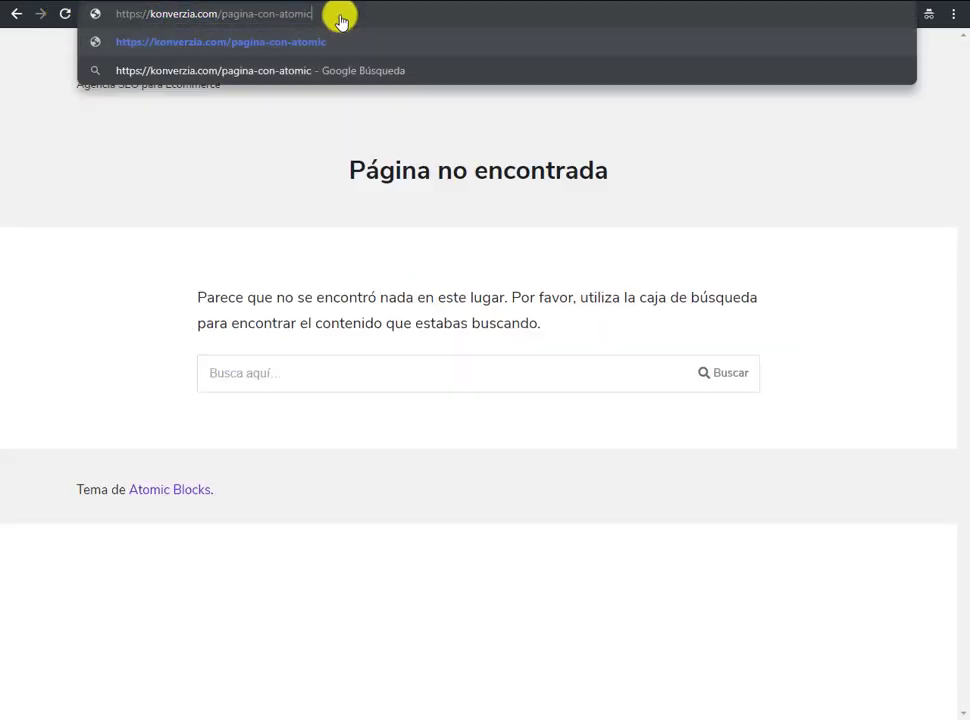
pyautogui.press('BackSpace')
pyautogui.press('BackSpace')
pyautogui.write('nuestros-')
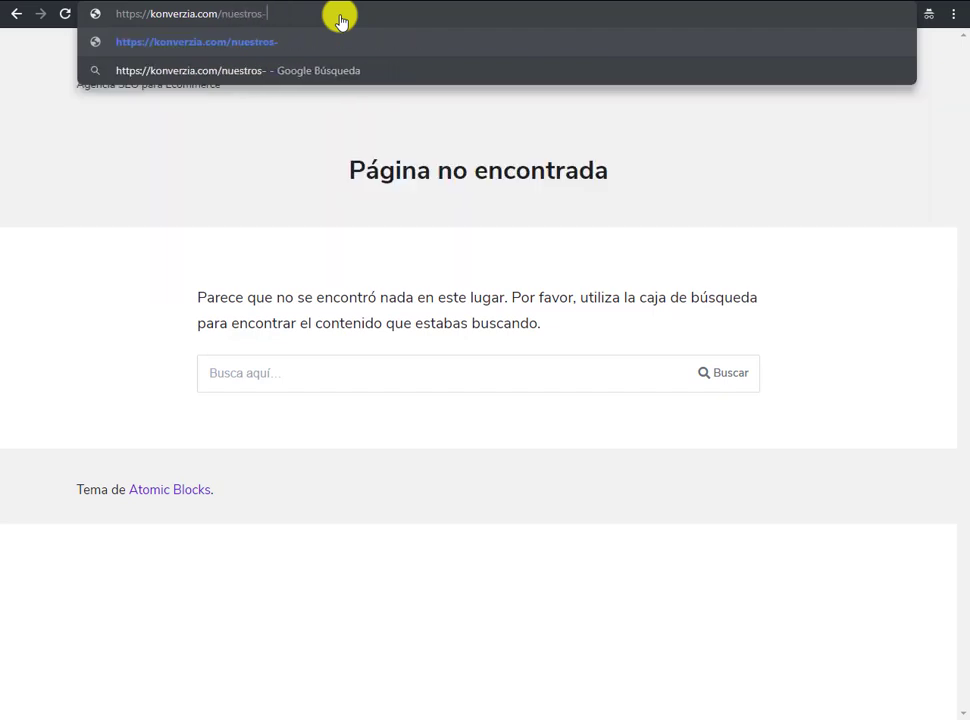
pyautogui.write('planes')
pyautogui.press('Return')
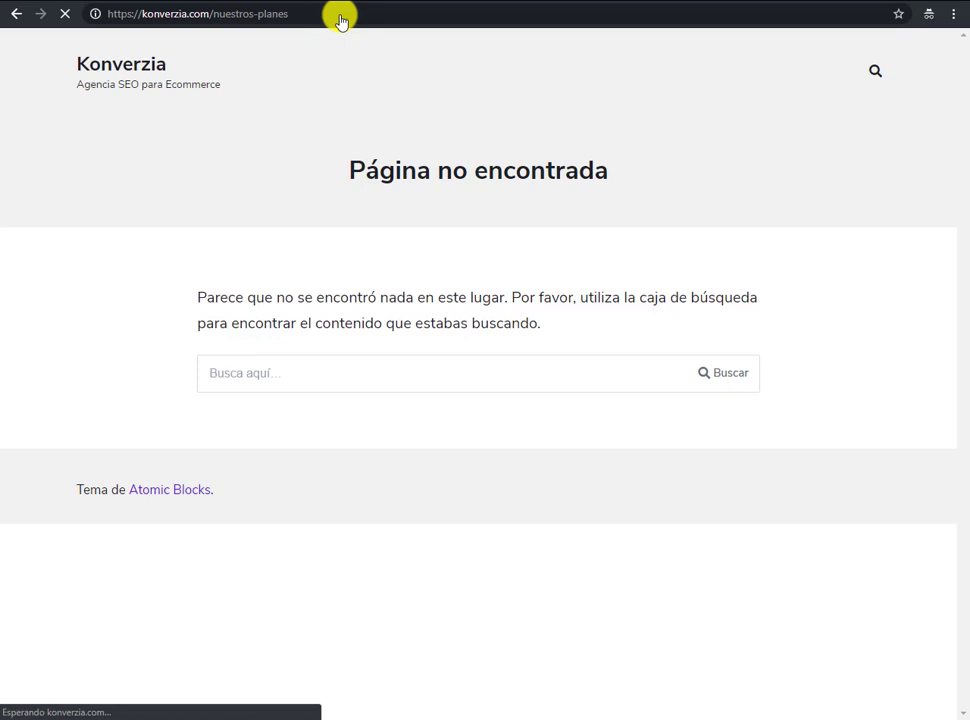
pyautogui.scroll(-2, 634, 199)
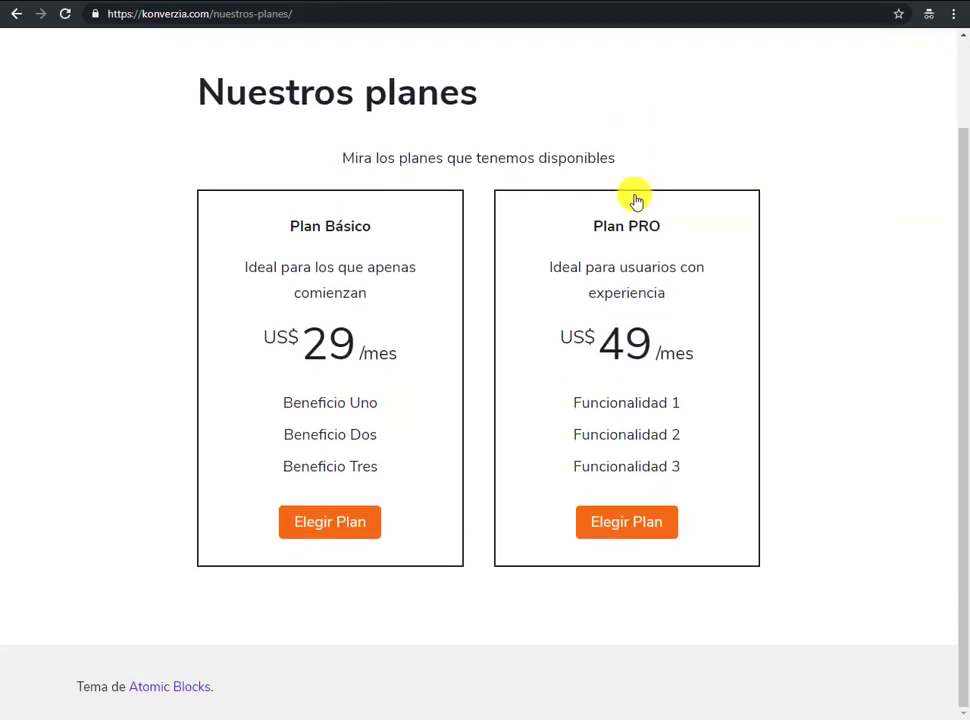
pyautogui.scroll(2, 636, 200)
pyautogui.hotkey('alt', 'Tab')
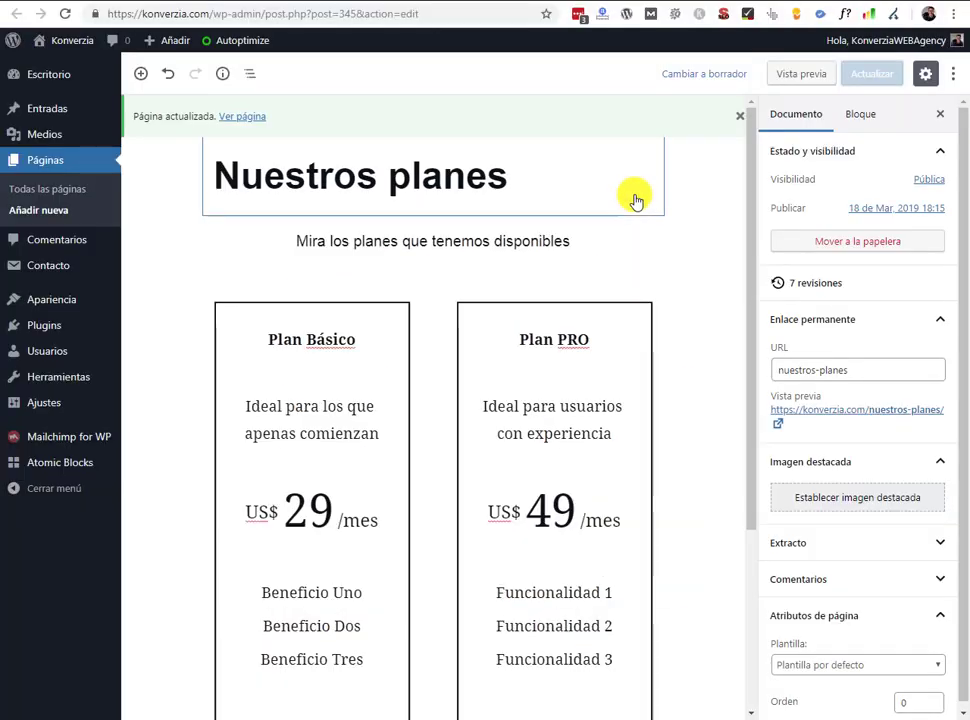
# - Start a new page titled 'Implementando Atomic' and save it as a draft
pyautogui.moveTo(165, 42)
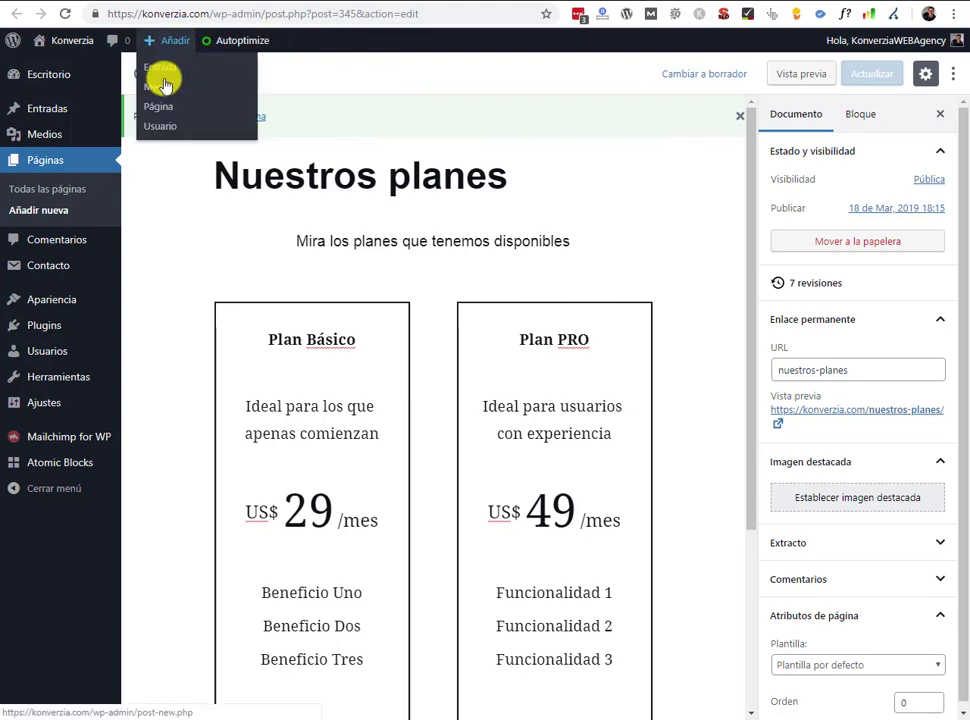
pyautogui.click(163, 107)
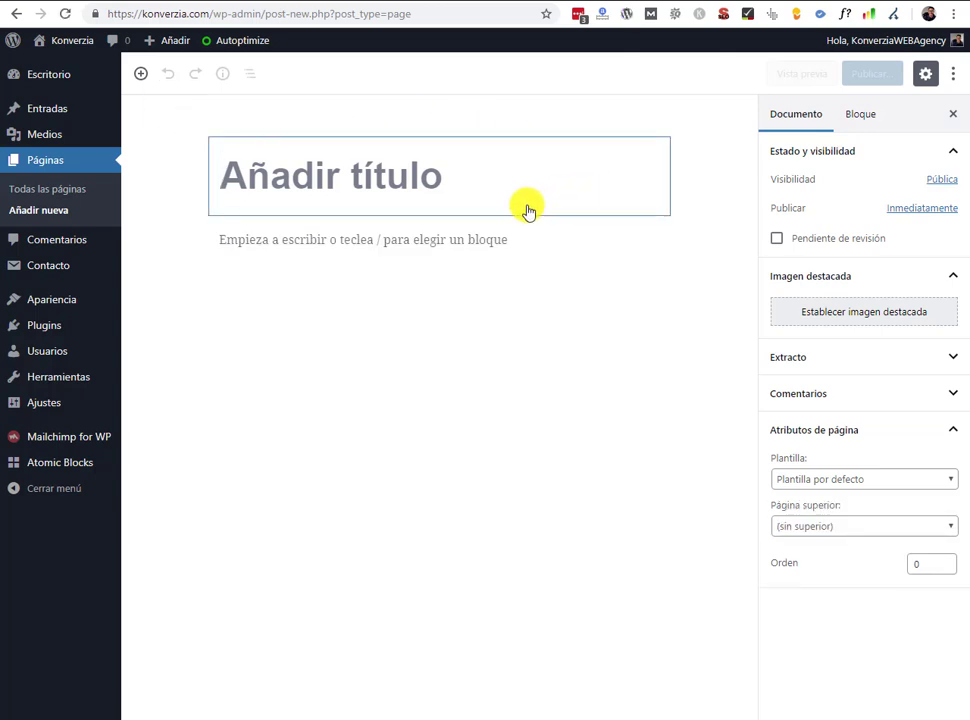
pyautogui.write('Implementando Atomic')
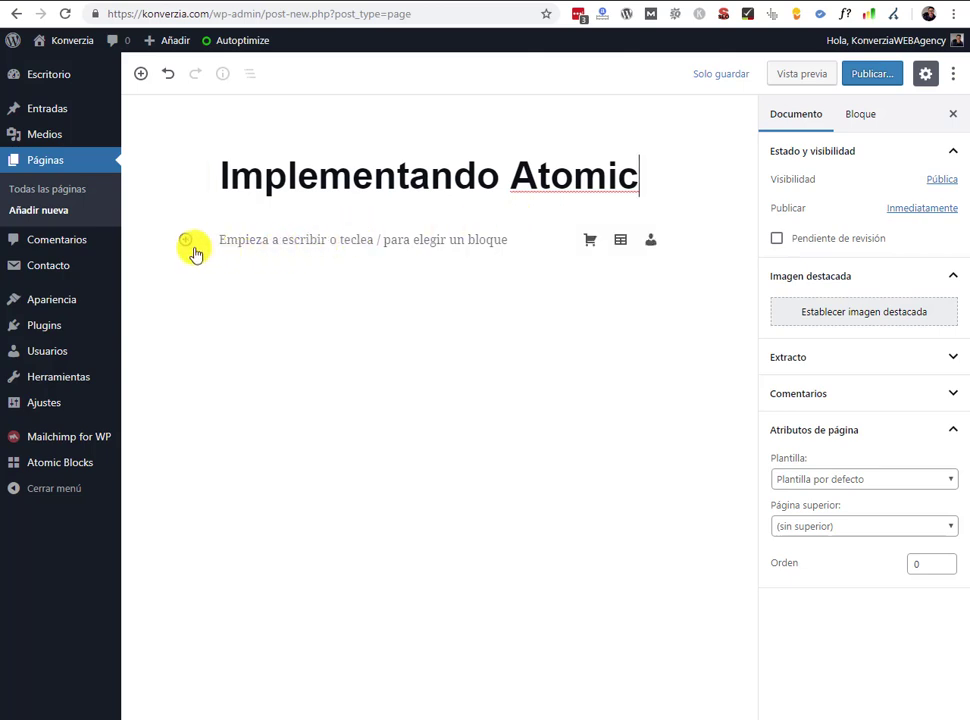
pyautogui.click(707, 78)
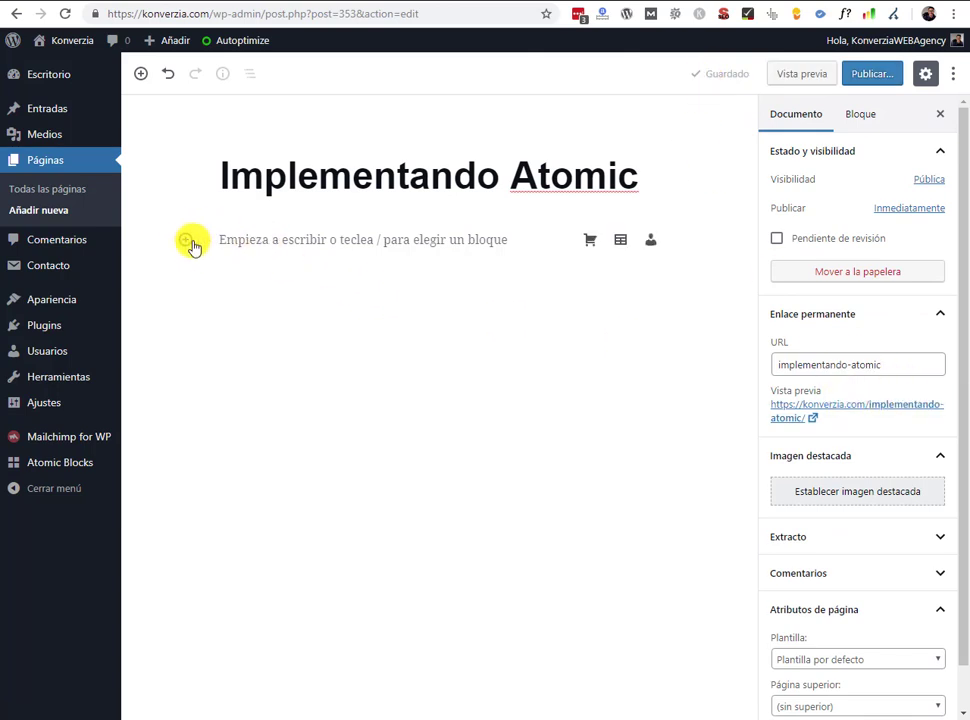
# - Browse the Atomic Blocks category in the block inserter
pyautogui.click(186, 242)
pyautogui.scroll(-10, 407, 405)
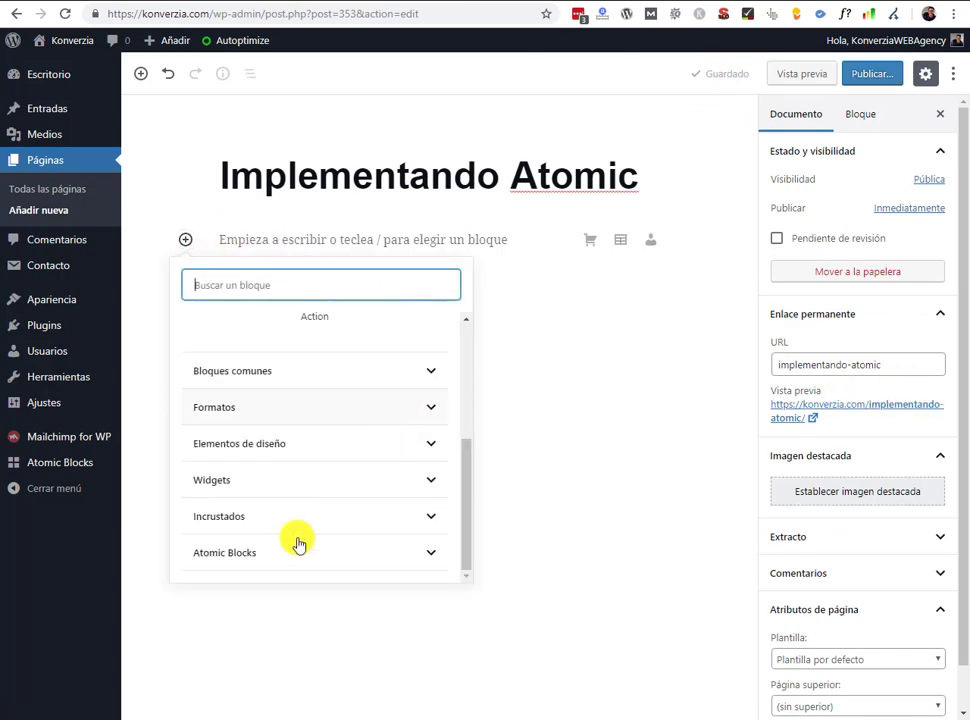
pyautogui.click(223, 556)
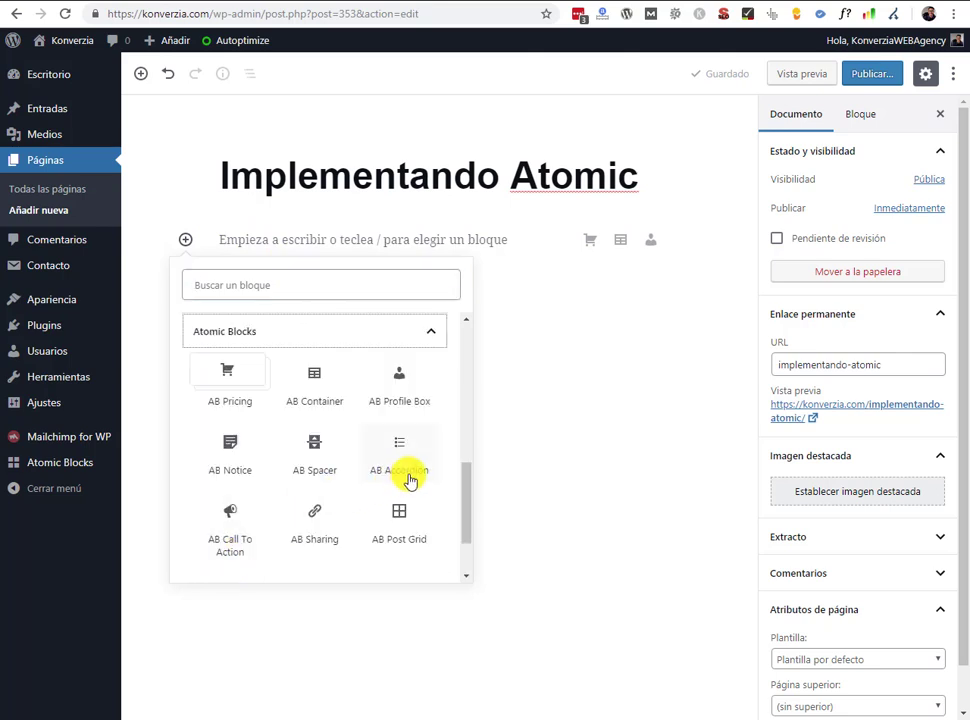
pyautogui.scroll(3, 400, 481)
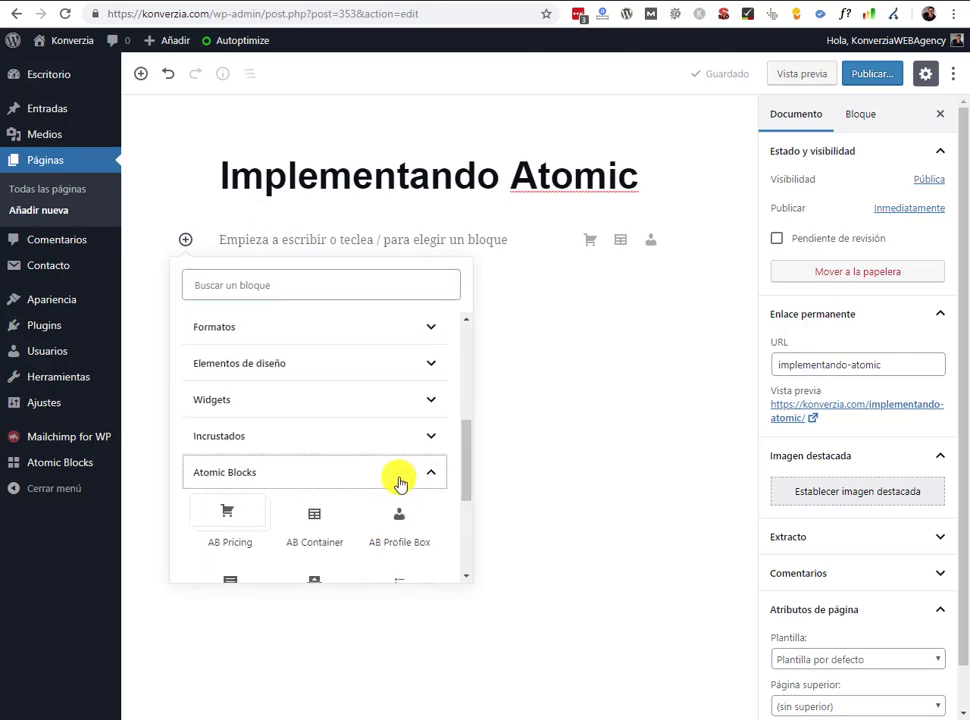
pyautogui.scroll(-3, 400, 484)
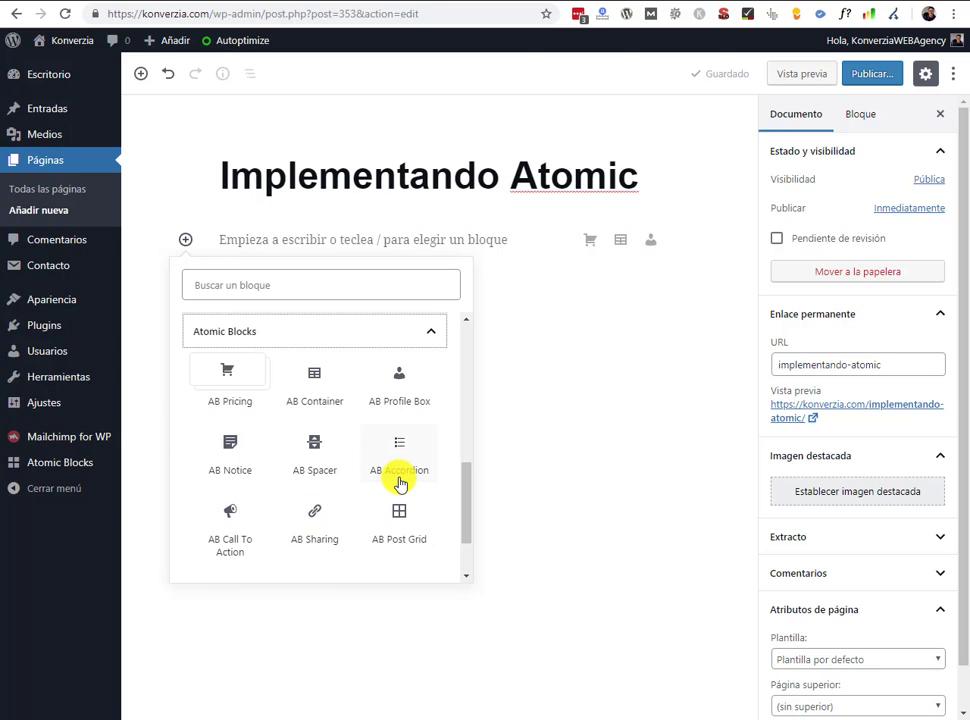
# - Paste the paragraph describing the Post Grid block and start a new block below it
pyautogui.click(260, 243)
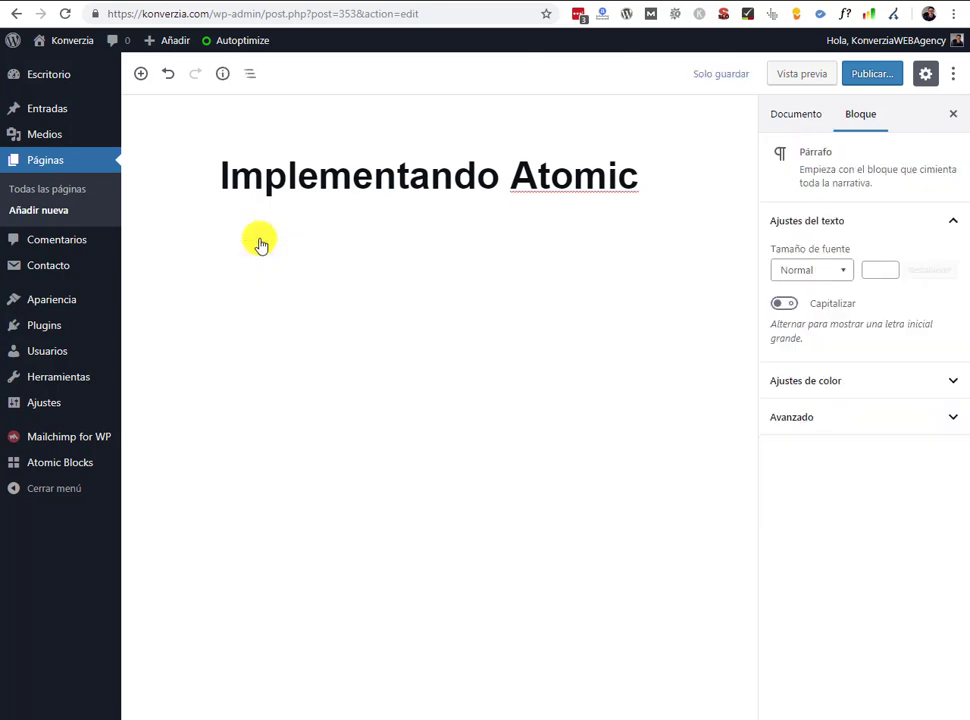
pyautogui.write("The Post Grid block gives you quick access to a beautiful post grid and post list that can be added to any post or page on your site. The post grid can be configured to toggle on and off the post's featured image, author name, date, excerpt, and continue reading links.")
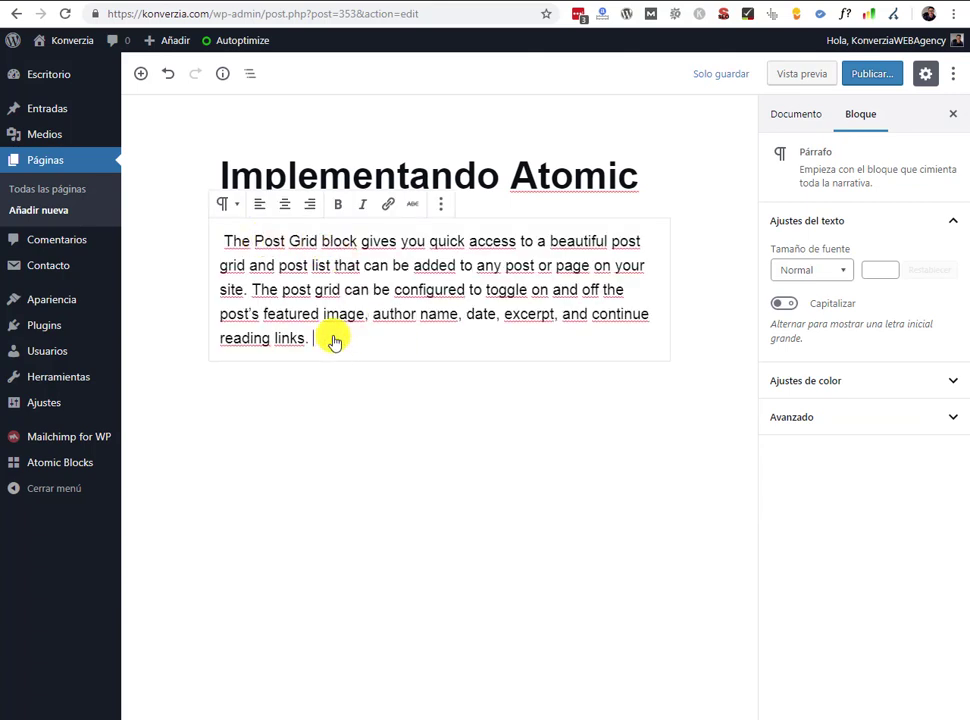
pyautogui.press('Return')
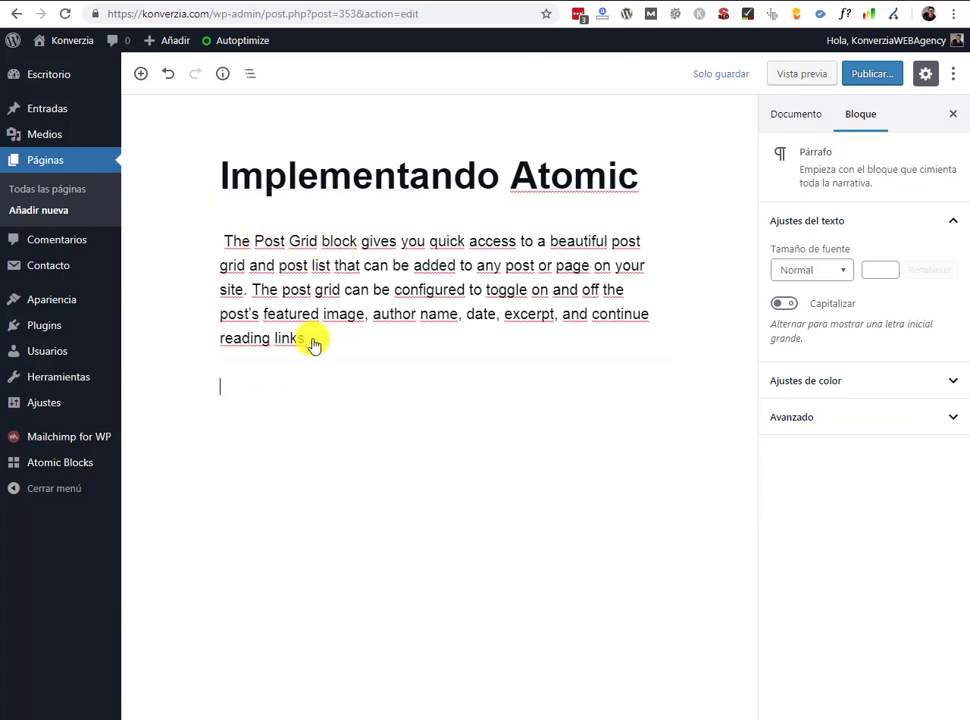
# - Insert an AB Notice block from Atomic Blocks below the Post Grid paragraph
pyautogui.click(187, 386)
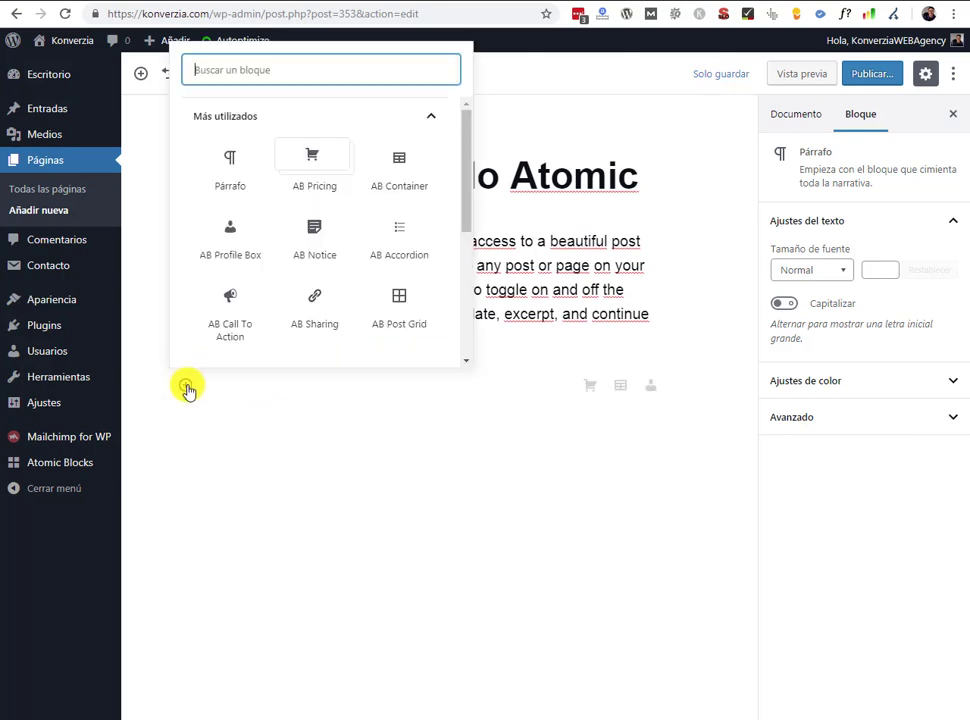
pyautogui.moveTo(465, 199); pyautogui.dragTo(461, 346)
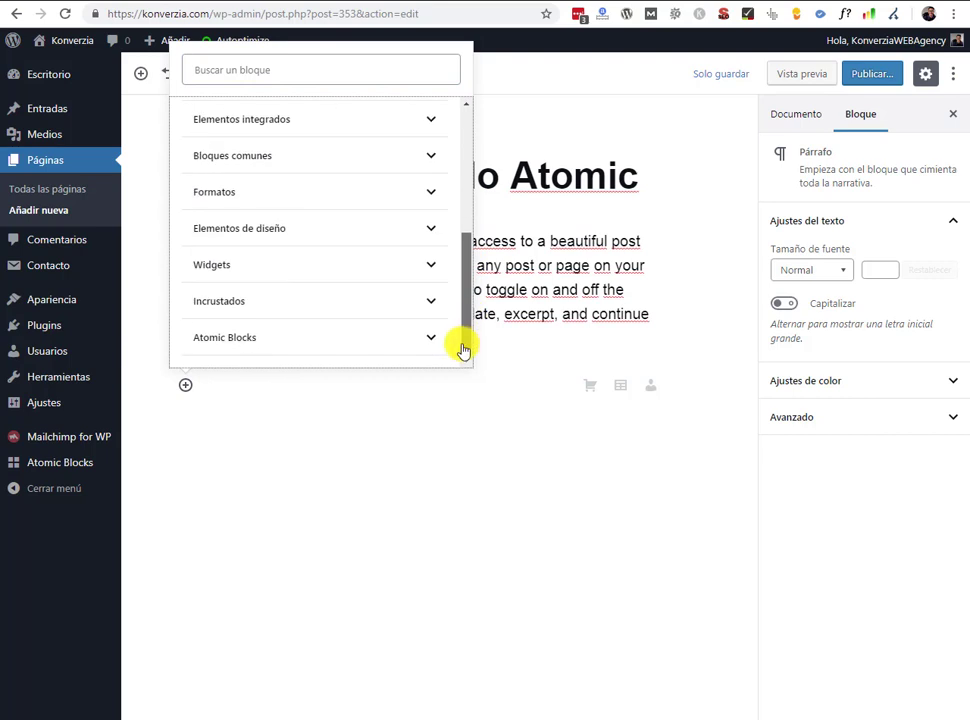
pyautogui.click(277, 344)
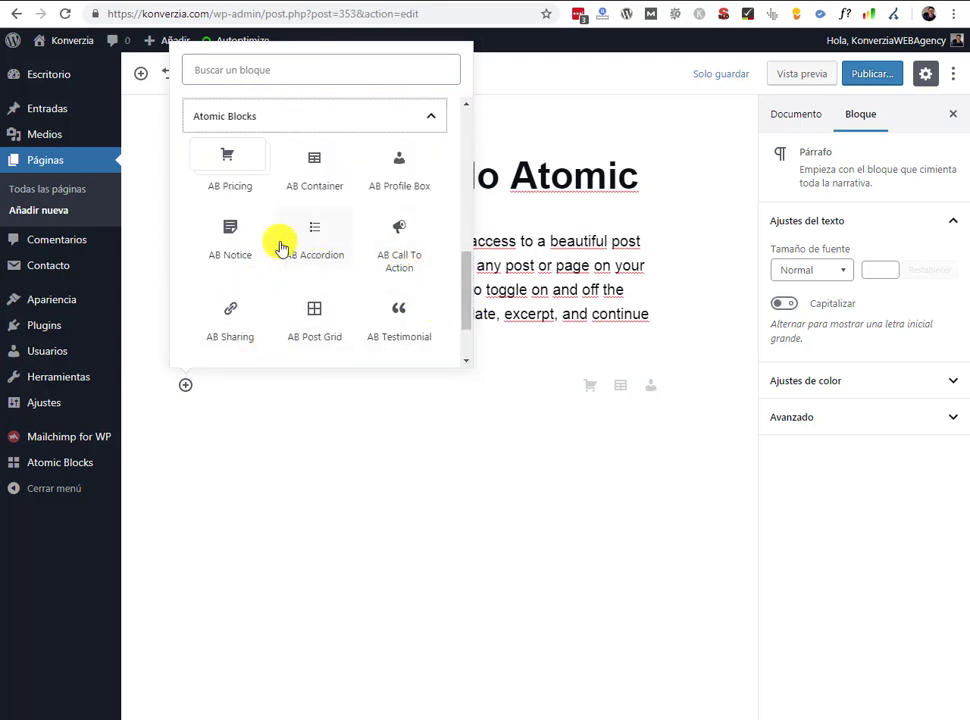
pyautogui.scroll(-1, 360, 245)
pyautogui.scroll(-1, 372, 247)
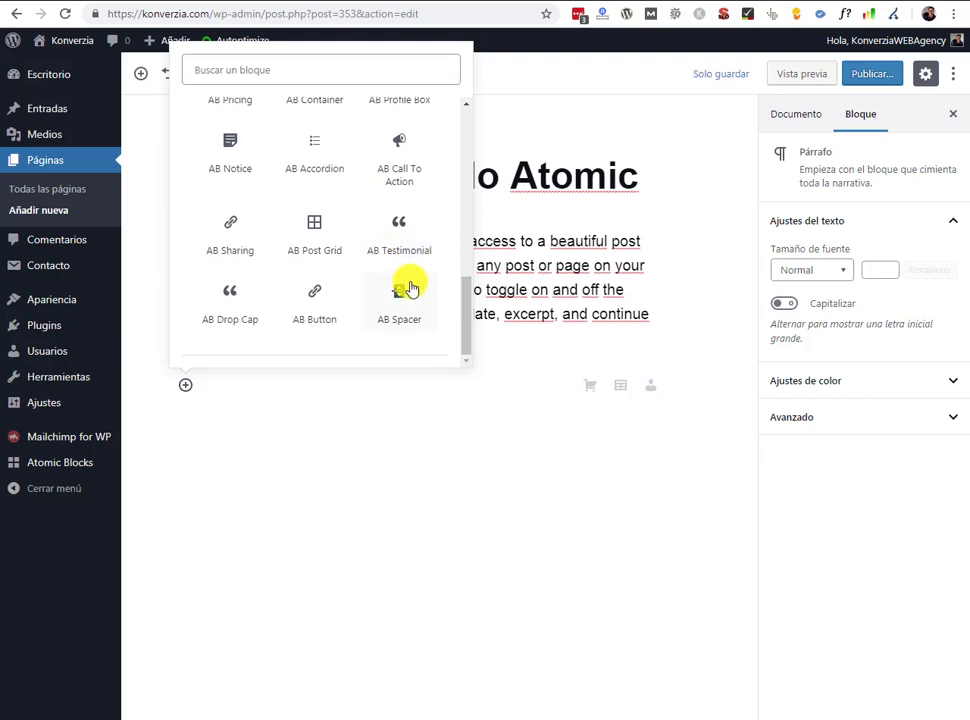
pyautogui.scroll(3, 392, 283)
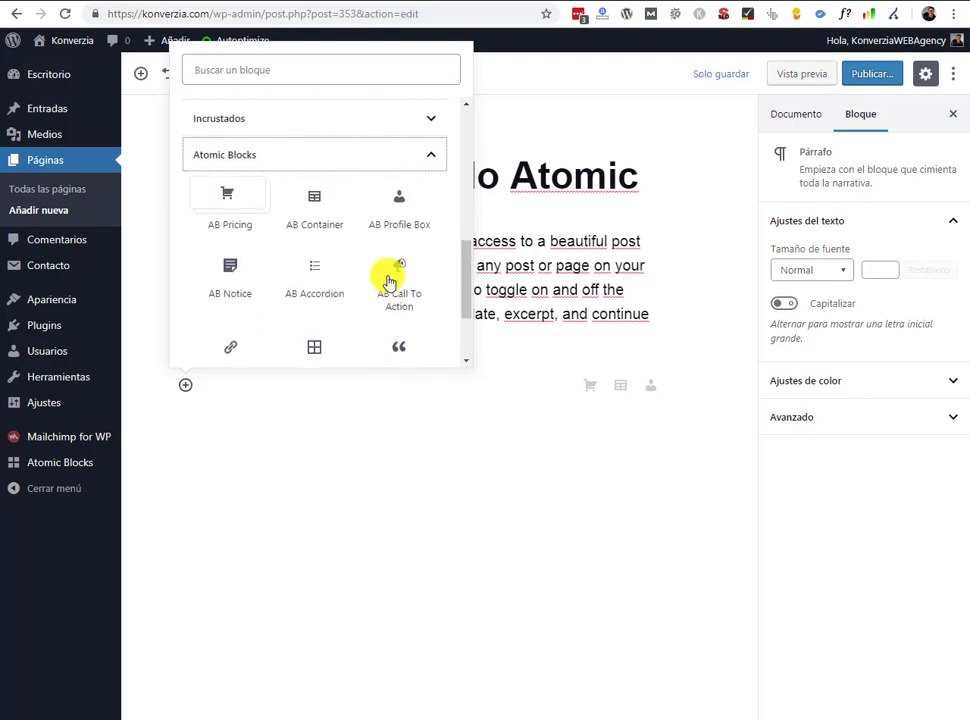
pyautogui.scroll(2, 397, 283)
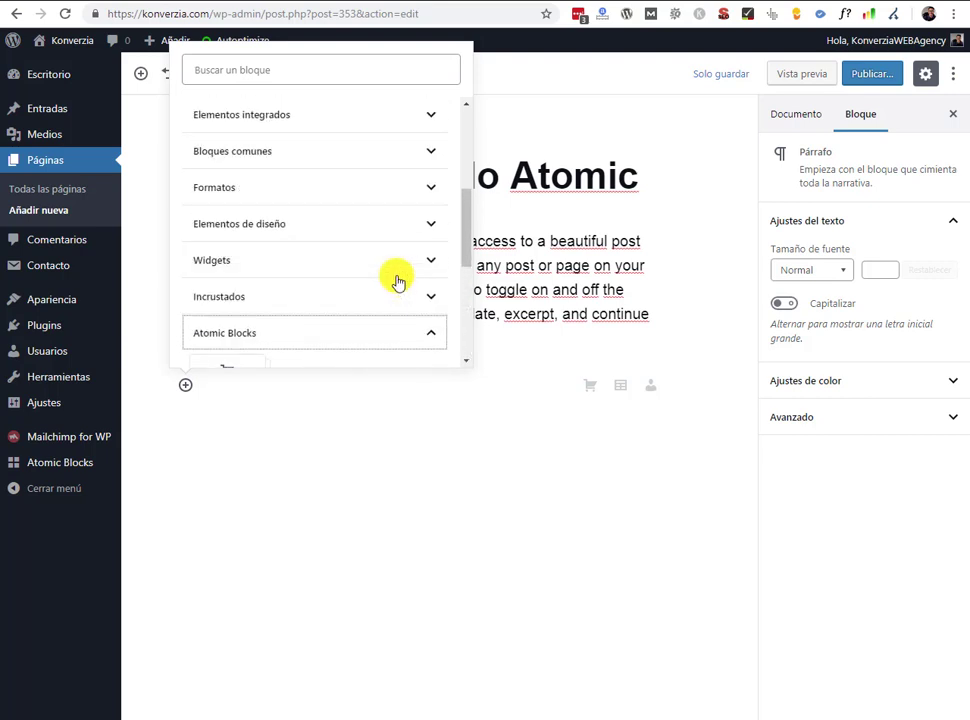
pyautogui.scroll(3, 397, 283)
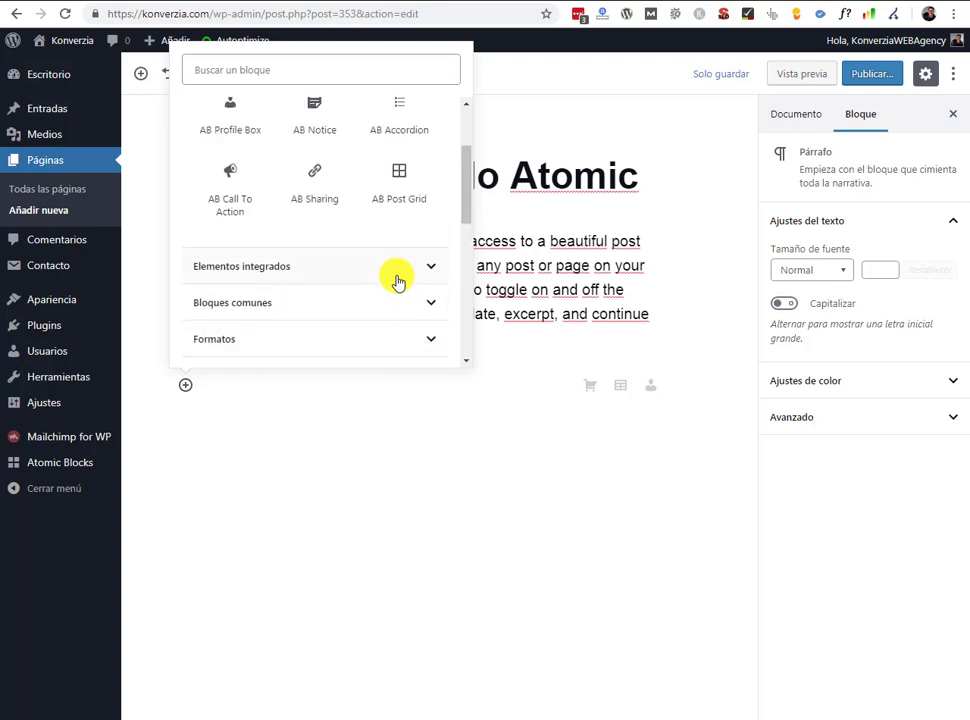
pyautogui.scroll(-2, 397, 283)
pyautogui.scroll(-5, 397, 283)
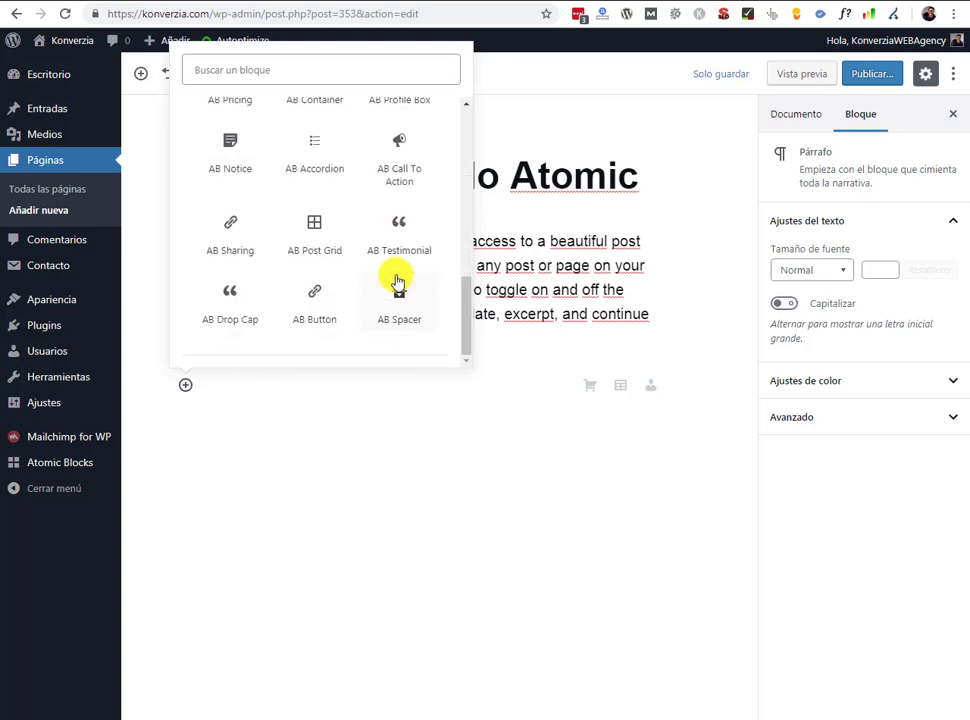
pyautogui.scroll(1, 397, 283)
pyautogui.scroll(1, 397, 283)
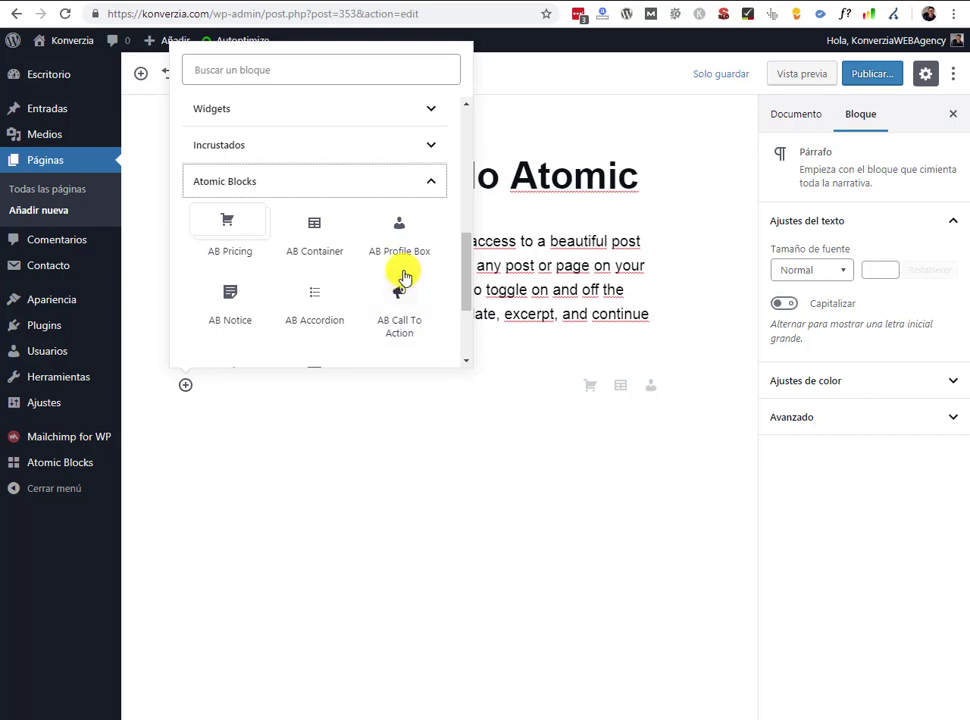
pyautogui.scroll(-1, 426, 271)
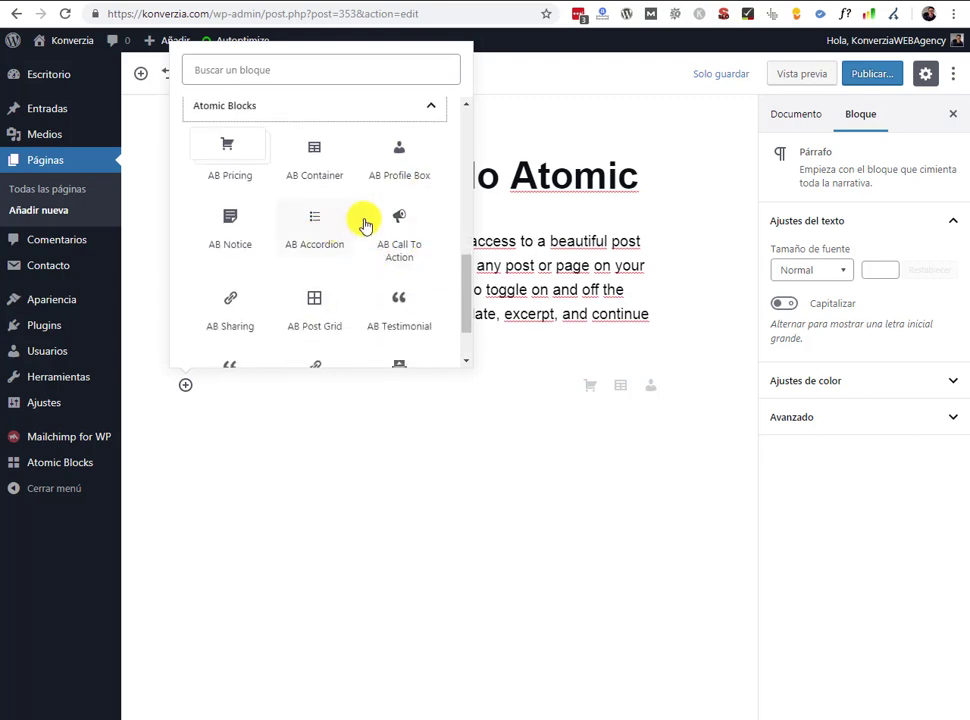
pyautogui.click(233, 230)
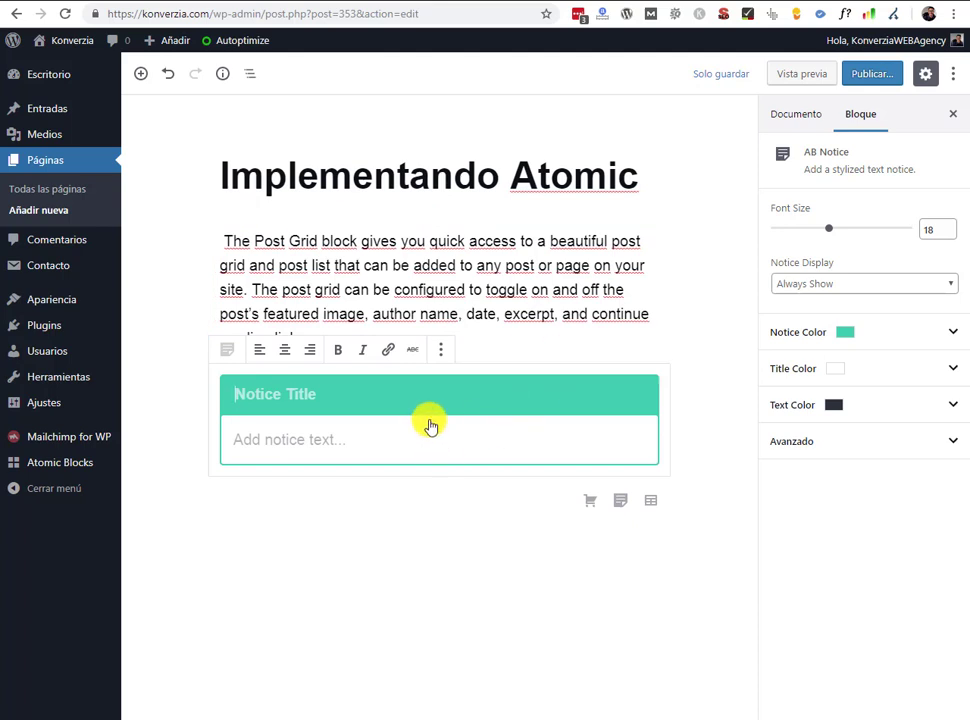
# - Title the notice 'Caja con contenido destacado' and paste its one-sentence body text
pyautogui.click(327, 398)
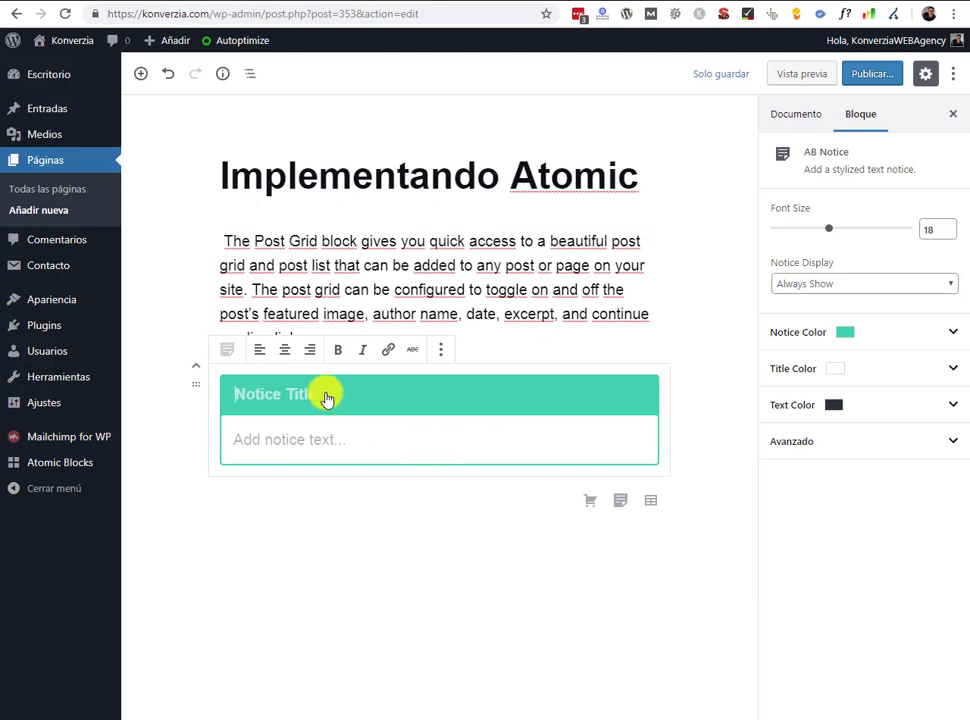
pyautogui.write('Caja con contenido destacado')
pyautogui.moveTo(465, 396); pyautogui.dragTo(256, 401)
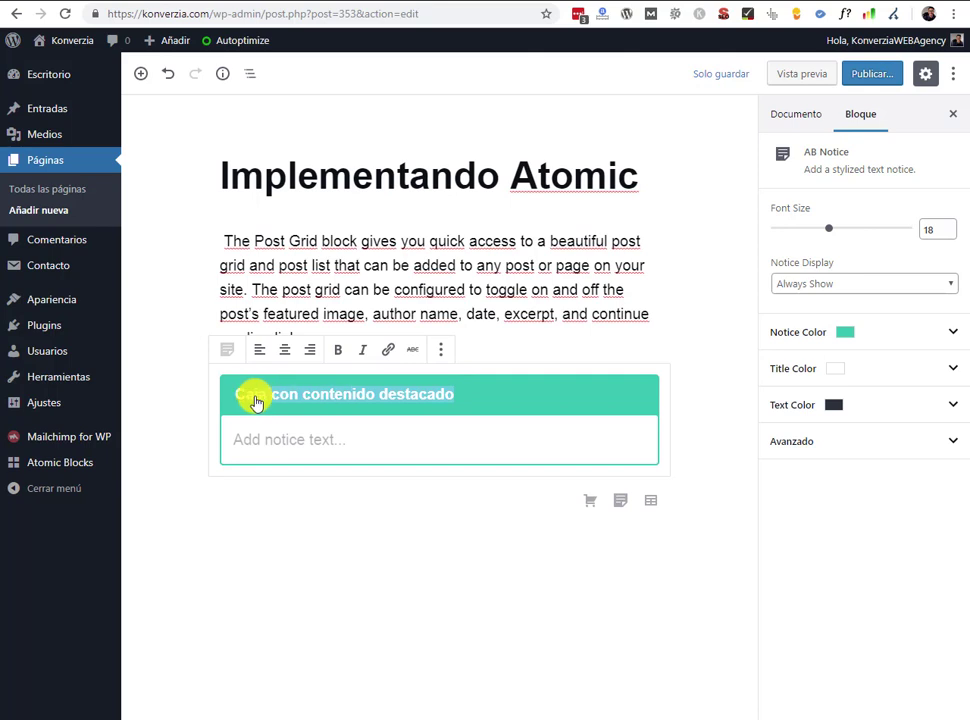
pyautogui.click(494, 404)
pyautogui.press('BackSpace')
pyautogui.press('BackSpace')
pyautogui.press('BackSpace')
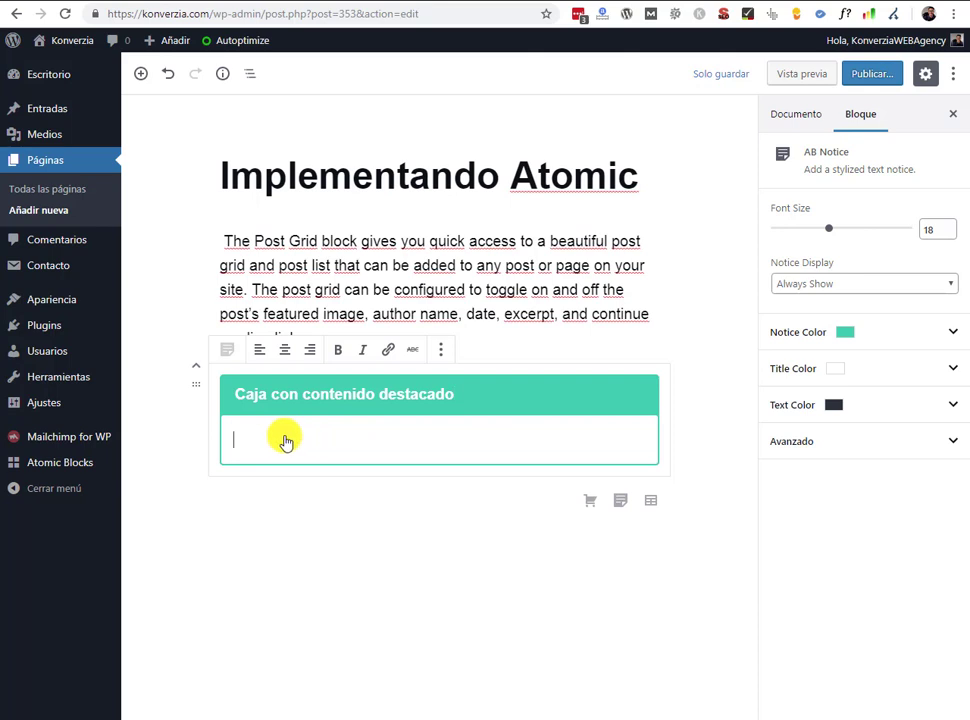
pyautogui.write('Este es el contenido de la caja, puedes agregar lo que desees.')
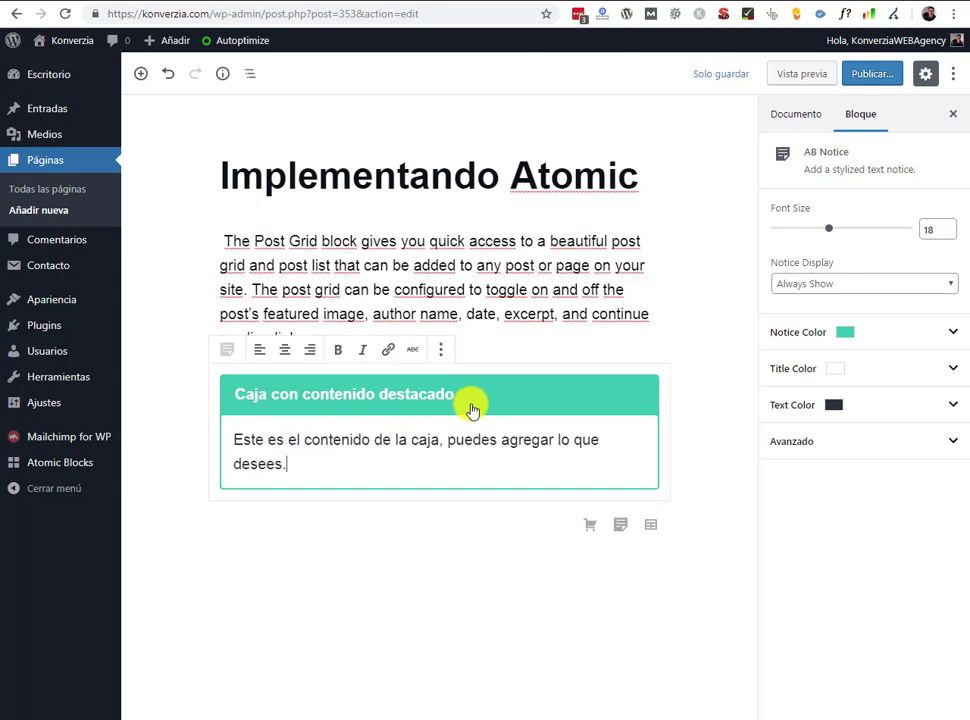
# - Publish the page and copy its published link
pyautogui.click(862, 77)
pyautogui.click(866, 76)
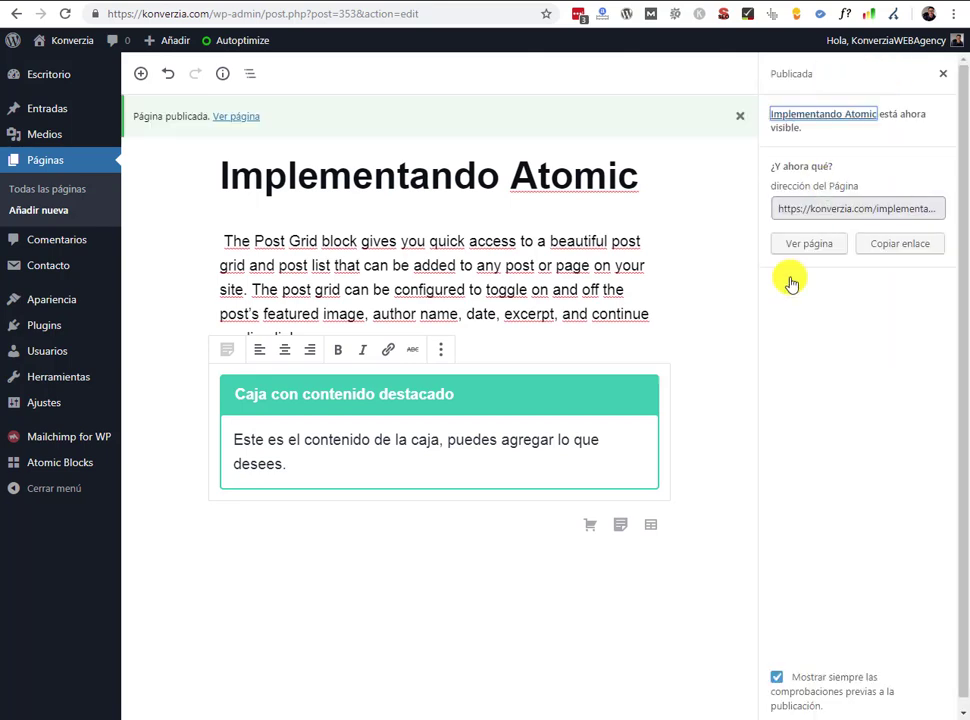
pyautogui.click(887, 245)
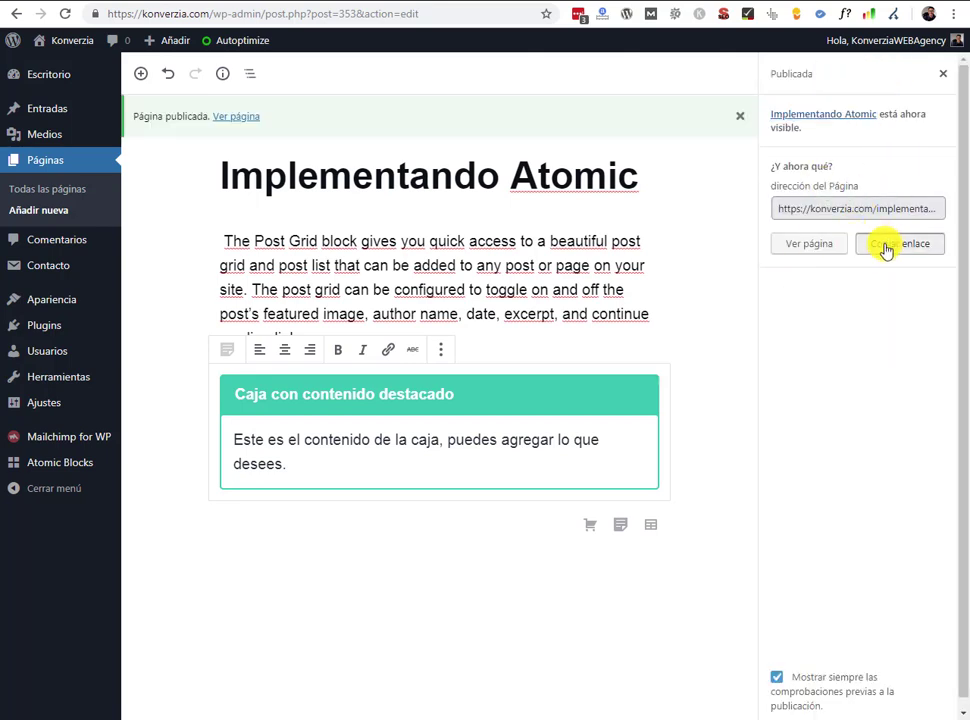
# - Open a new private tab in the other browser window
pyautogui.moveTo(178, 715)
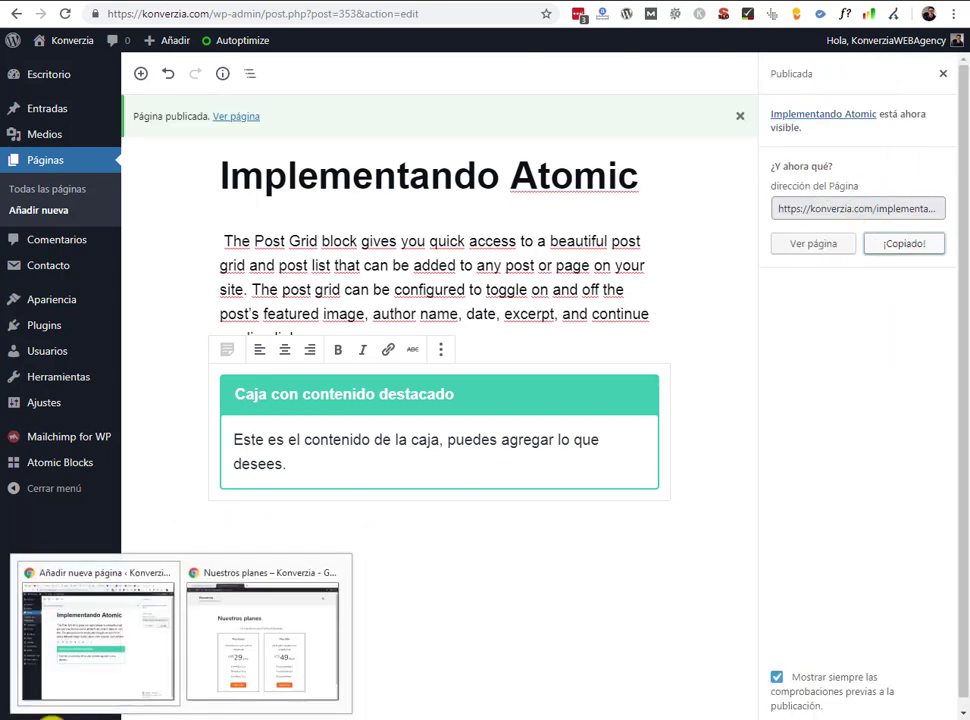
pyautogui.click(201, 678)
pyautogui.hotkey('ctrl', 't')
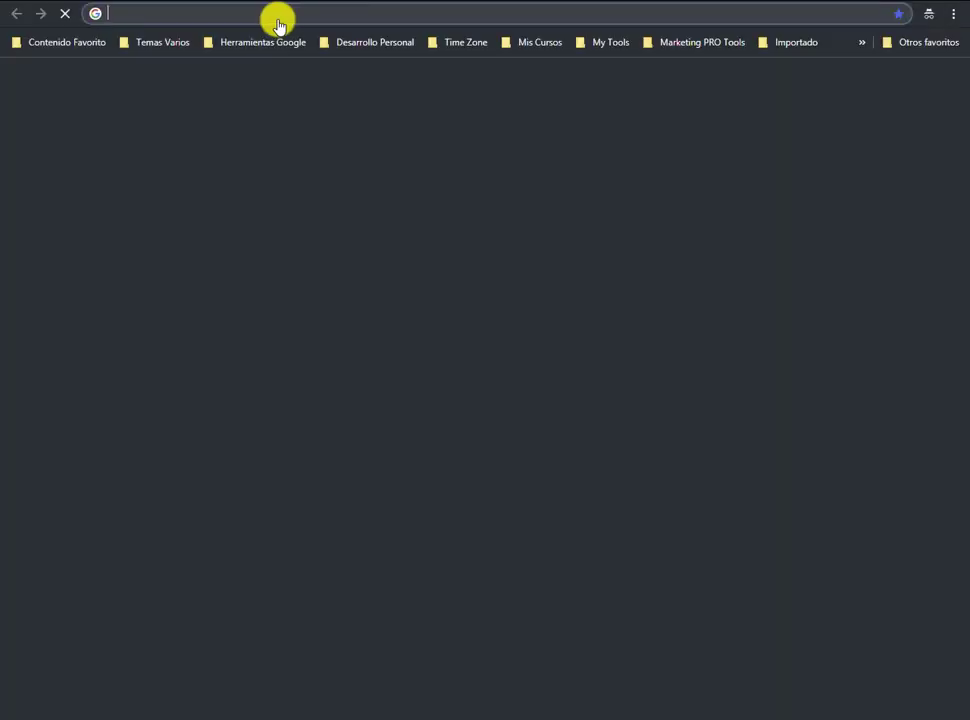
# - Load the copied /implementando-atomic/ link to review the live notice box, then return to the editor
pyautogui.rightClick(278, 22)
pyautogui.click(358, 118)
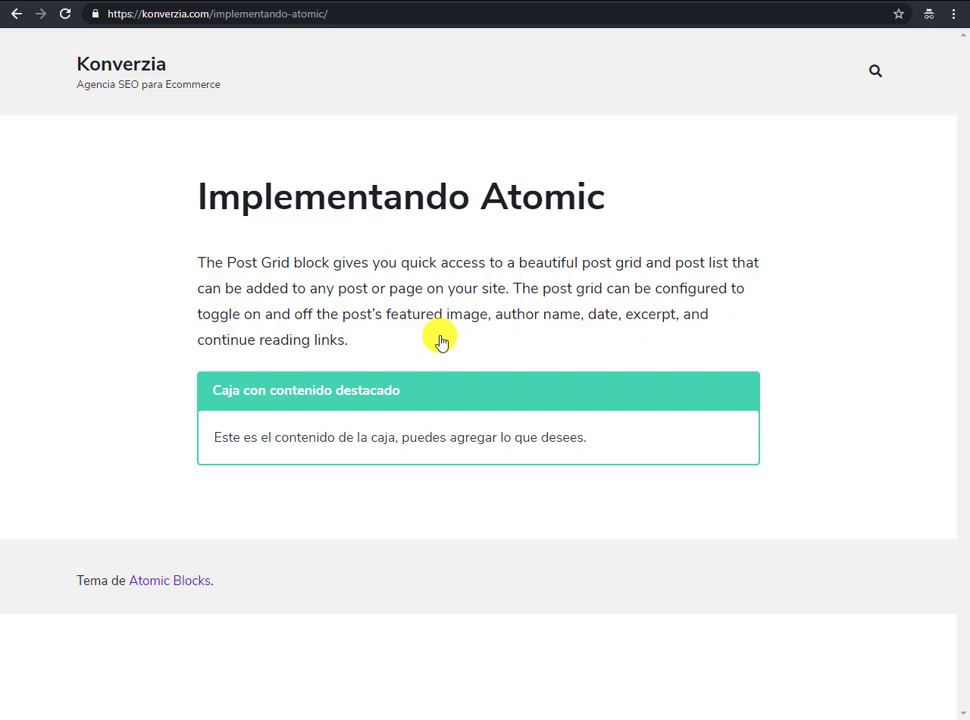
pyautogui.hotkey('alt', 'Tab')
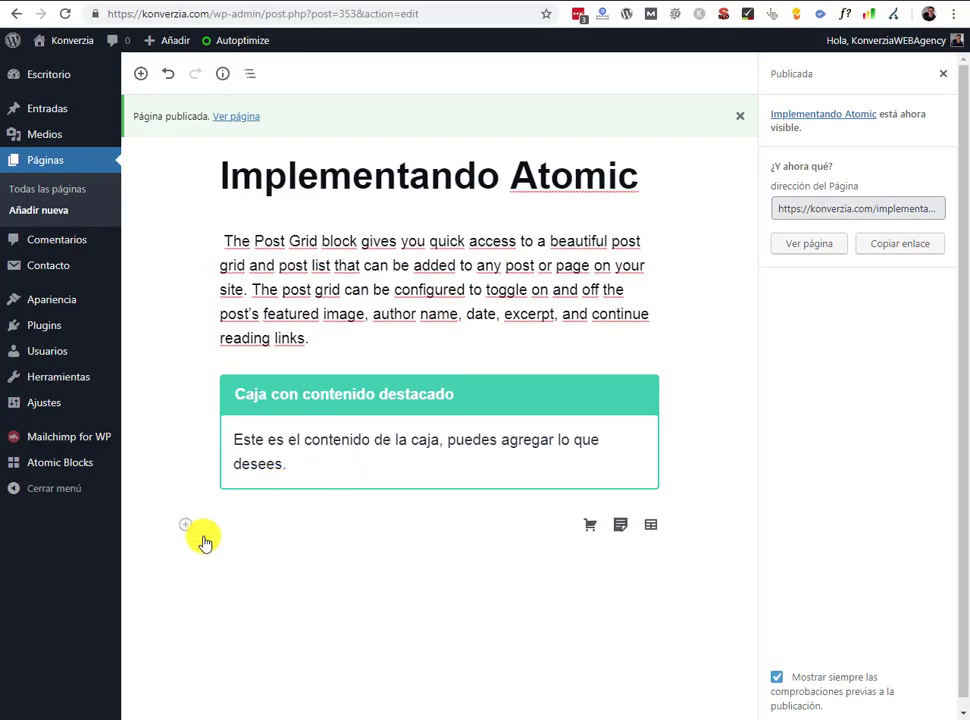
pyautogui.click(185, 525)
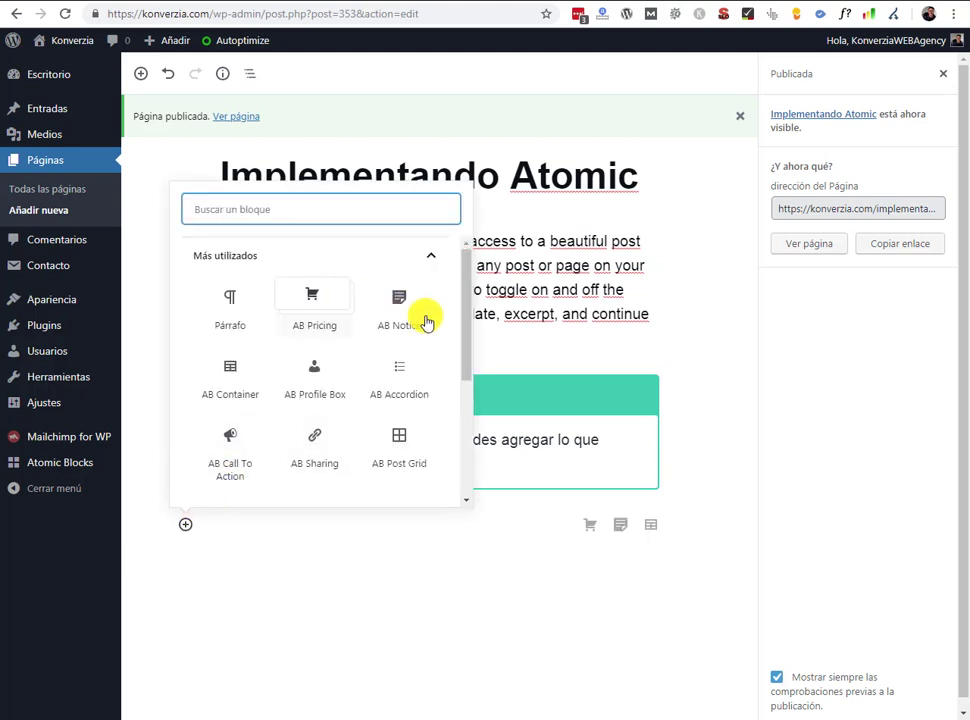
pyautogui.scroll(-5, 400, 360)
pyautogui.click(243, 479)
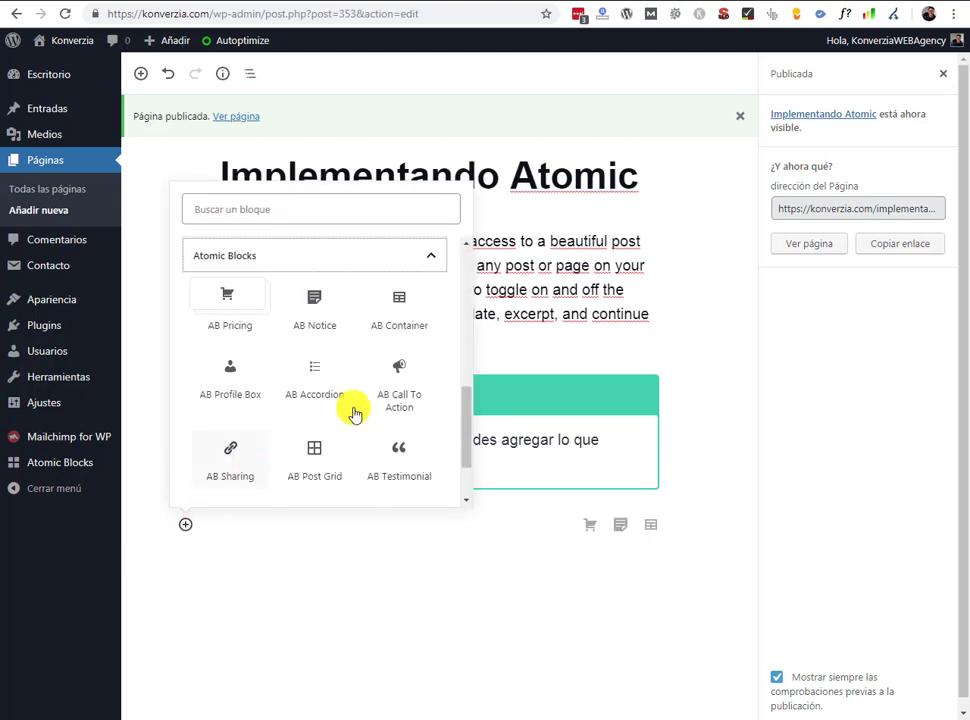
pyautogui.scroll(-1, 437, 350)
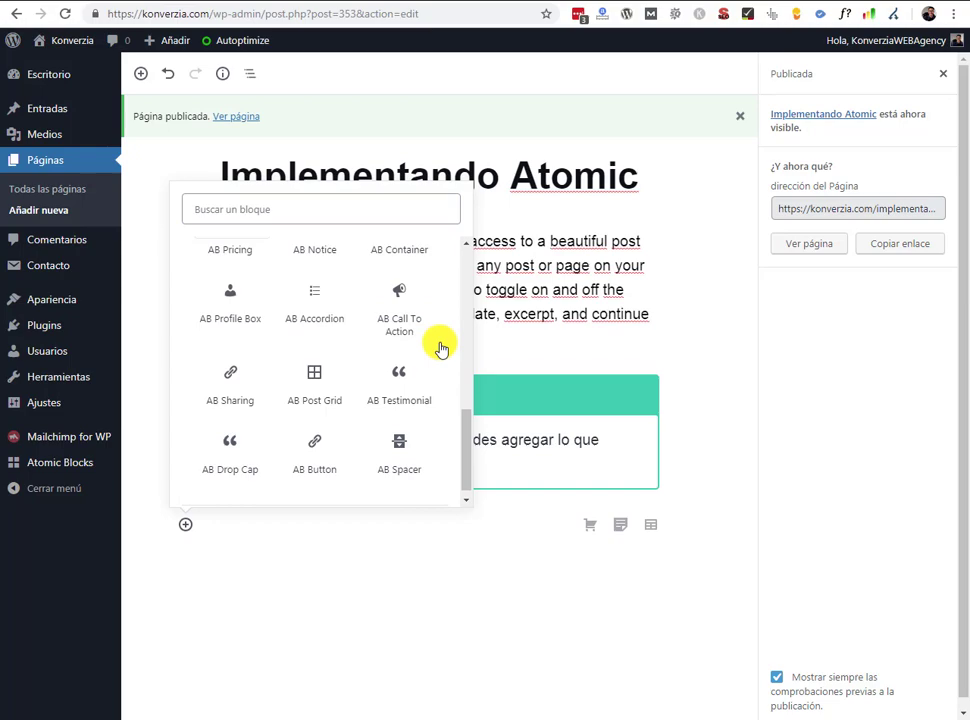
pyautogui.click(311, 397)
pyautogui.scroll(-4, 630, 556)
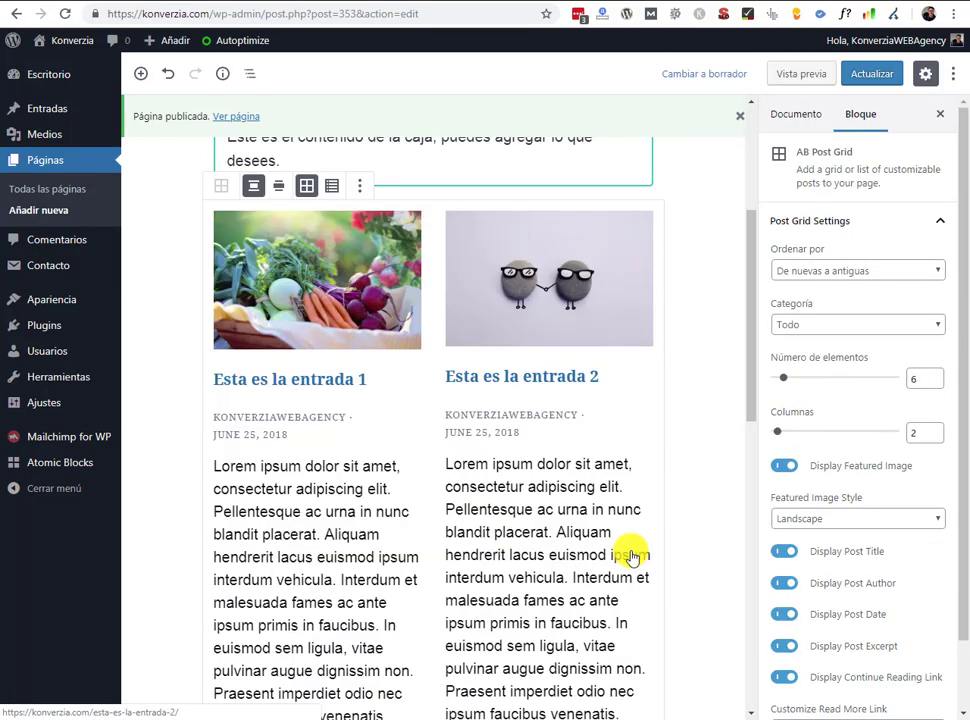
pyautogui.scroll(-4, 630, 556)
pyautogui.scroll(3, 630, 556)
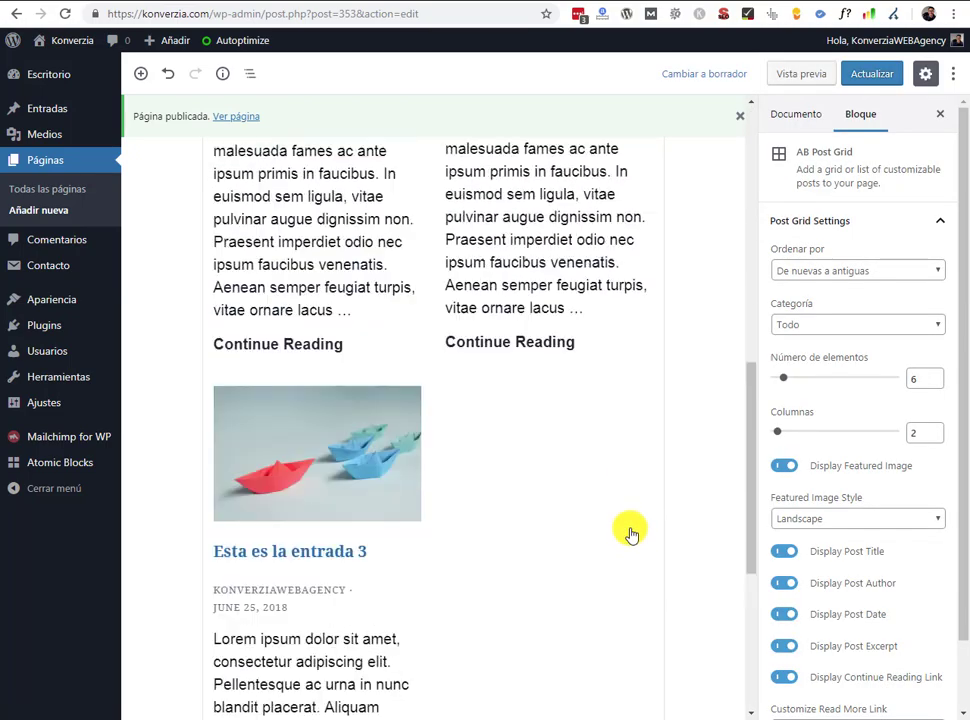
pyautogui.scroll(1, 630, 536)
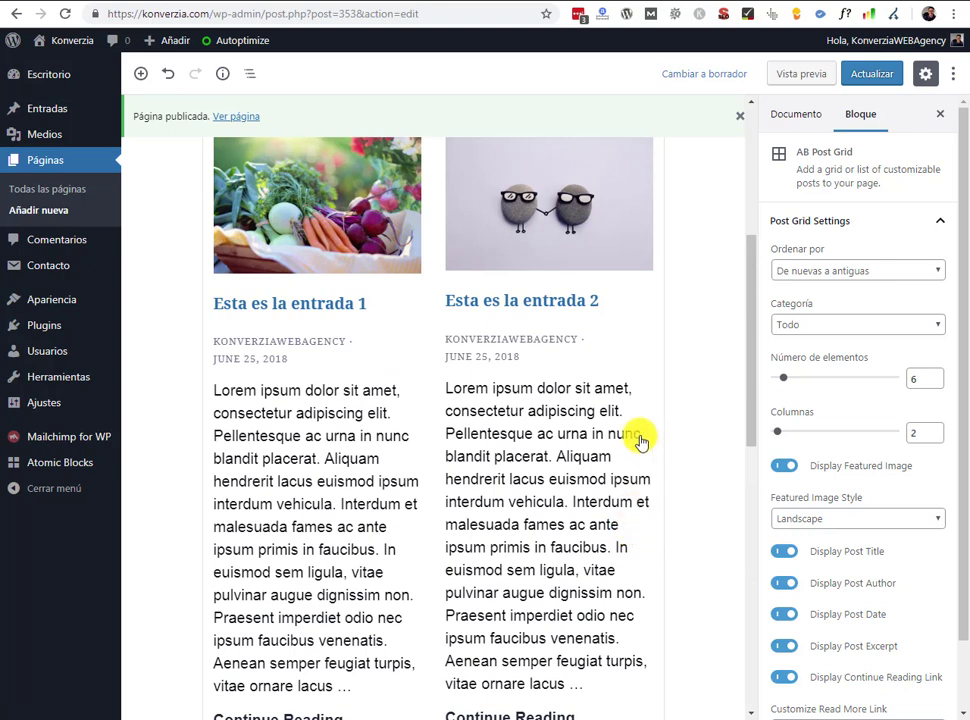
pyautogui.scroll(-1, 634, 432)
pyautogui.scroll(-2, 385, 323)
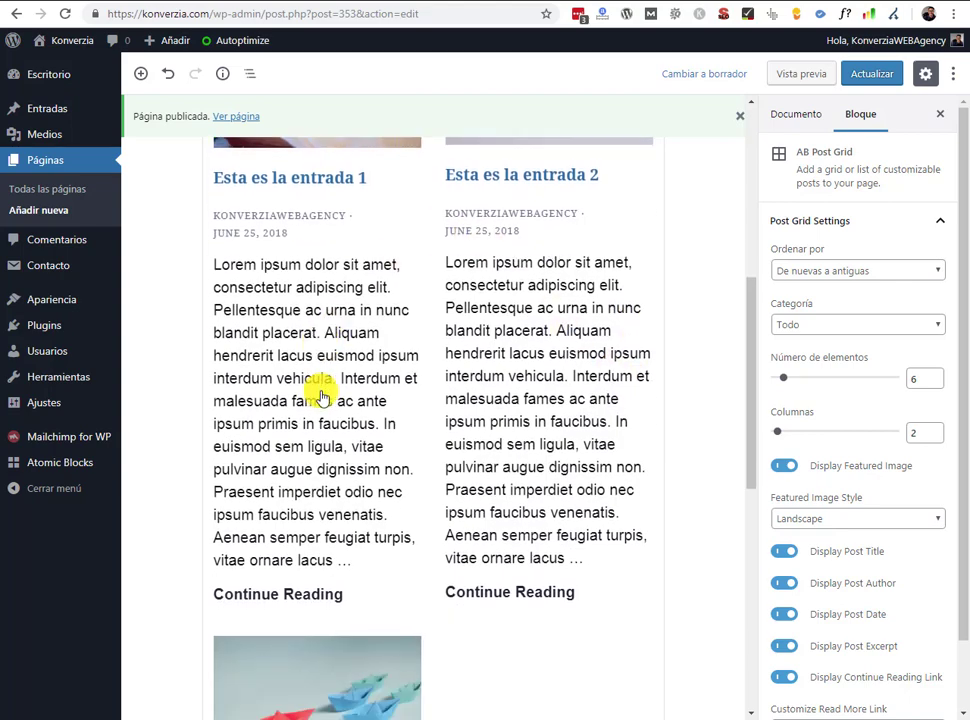
pyautogui.scroll(-5, 345, 493)
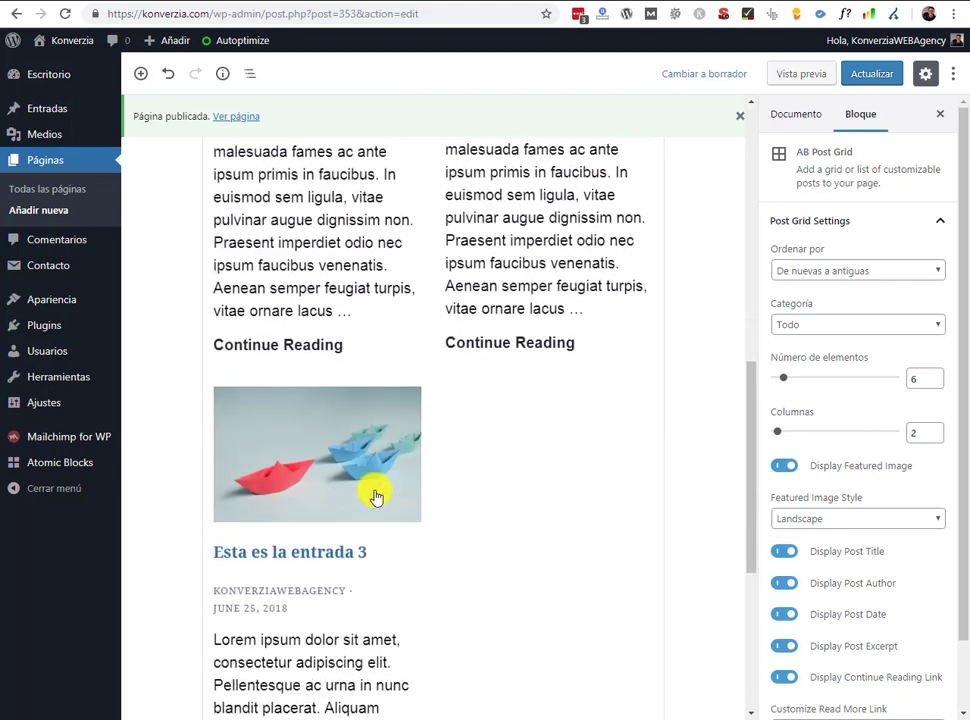
pyautogui.scroll(10, 530, 325)
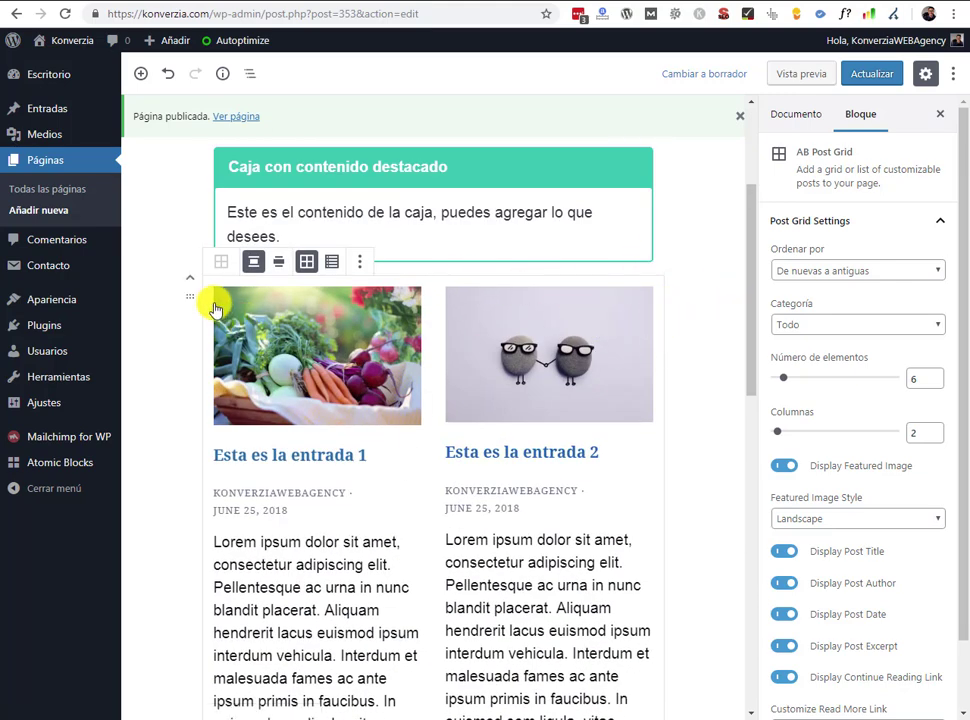
pyautogui.click(616, 163)
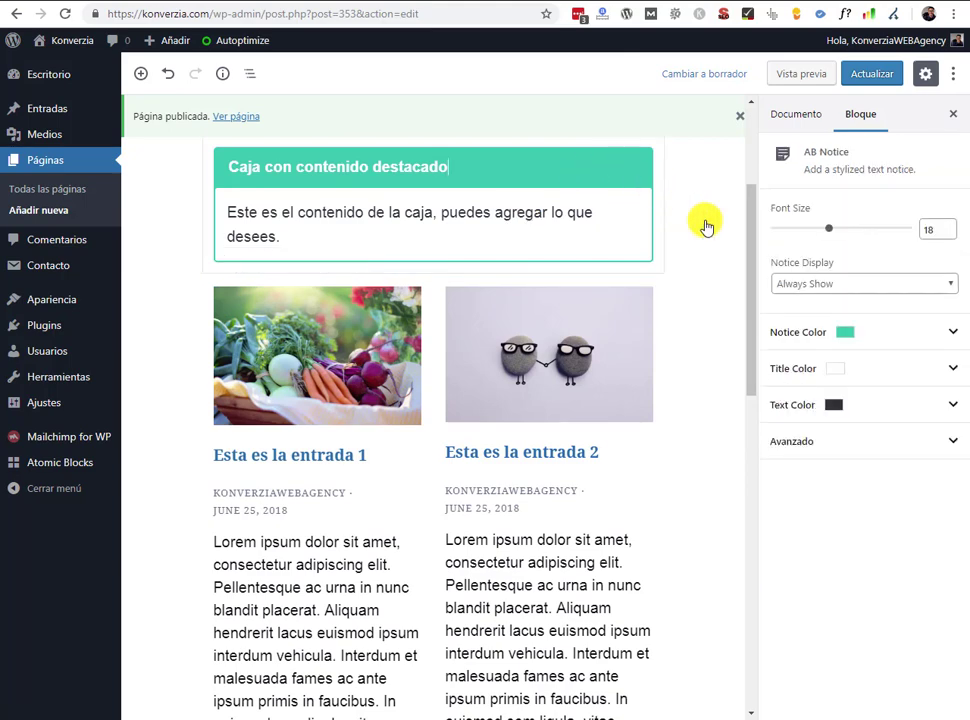
pyautogui.scroll(-2, 710, 249)
pyautogui.click(425, 330)
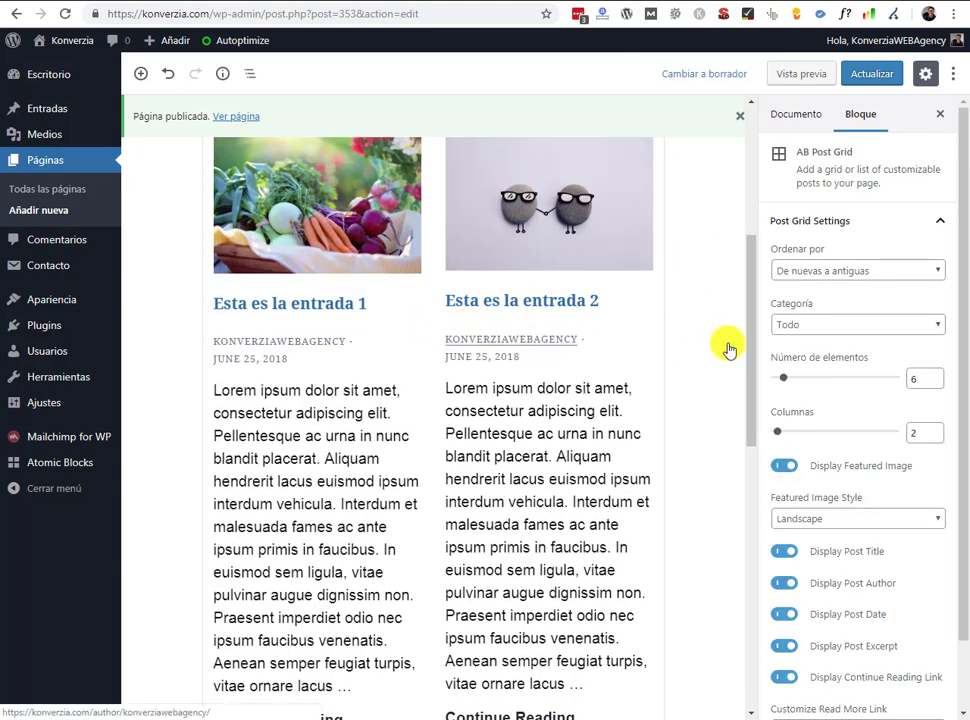
# - Set the post grid's Columnas to 3, briefly trying 2 before settling on 3
pyautogui.scroll(-1, 870, 358)
pyautogui.scroll(-1, 880, 365)
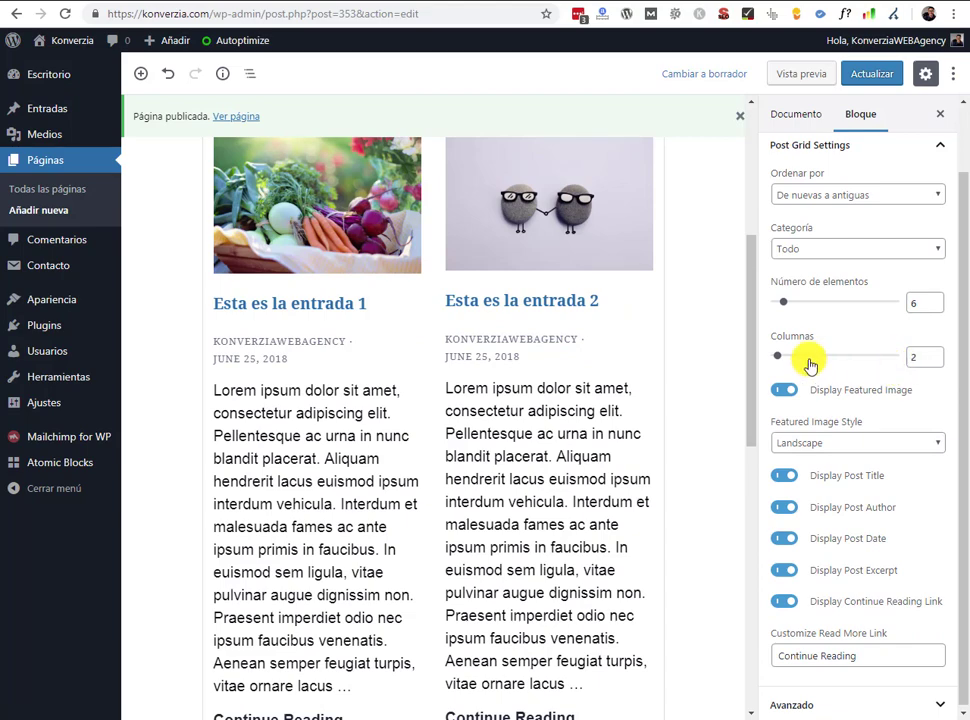
pyautogui.click(933, 355)
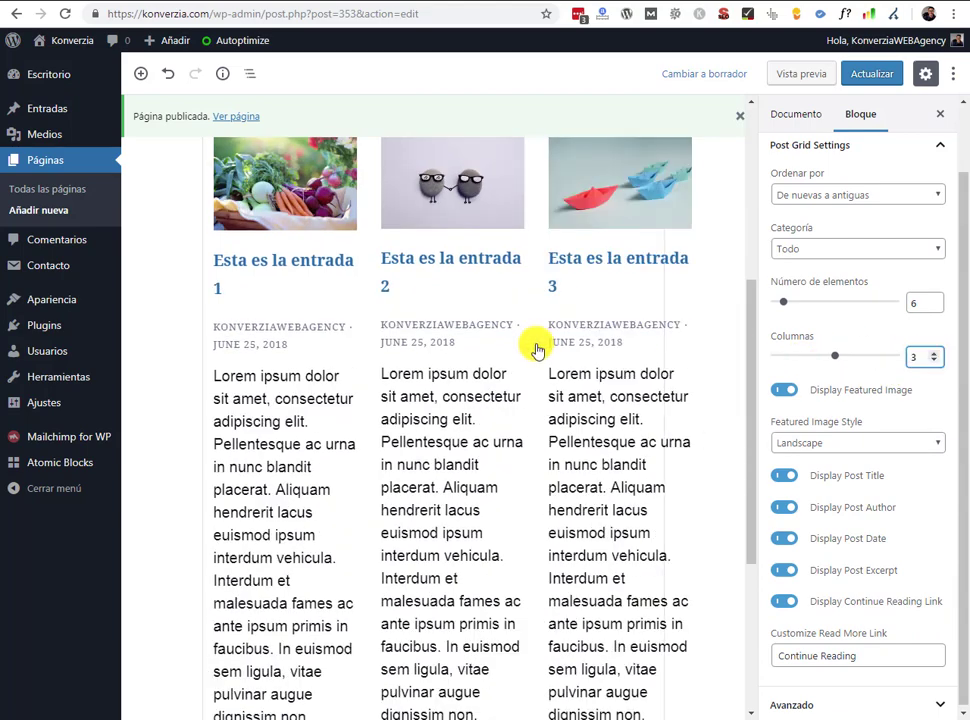
pyautogui.scroll(-3, 615, 392)
pyautogui.scroll(2, 613, 385)
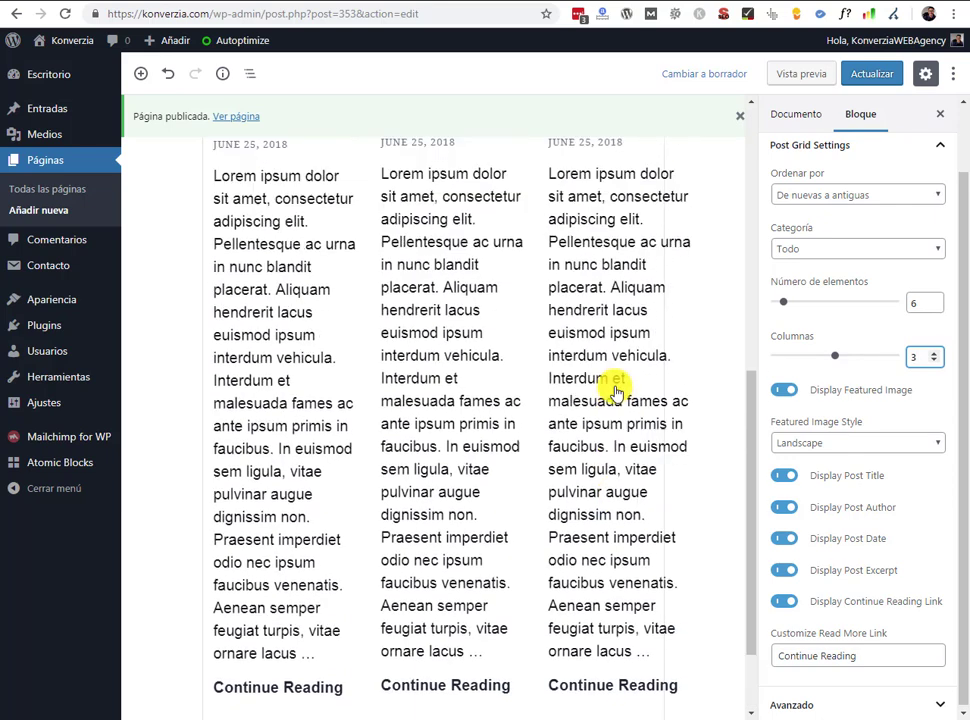
pyautogui.click(932, 360)
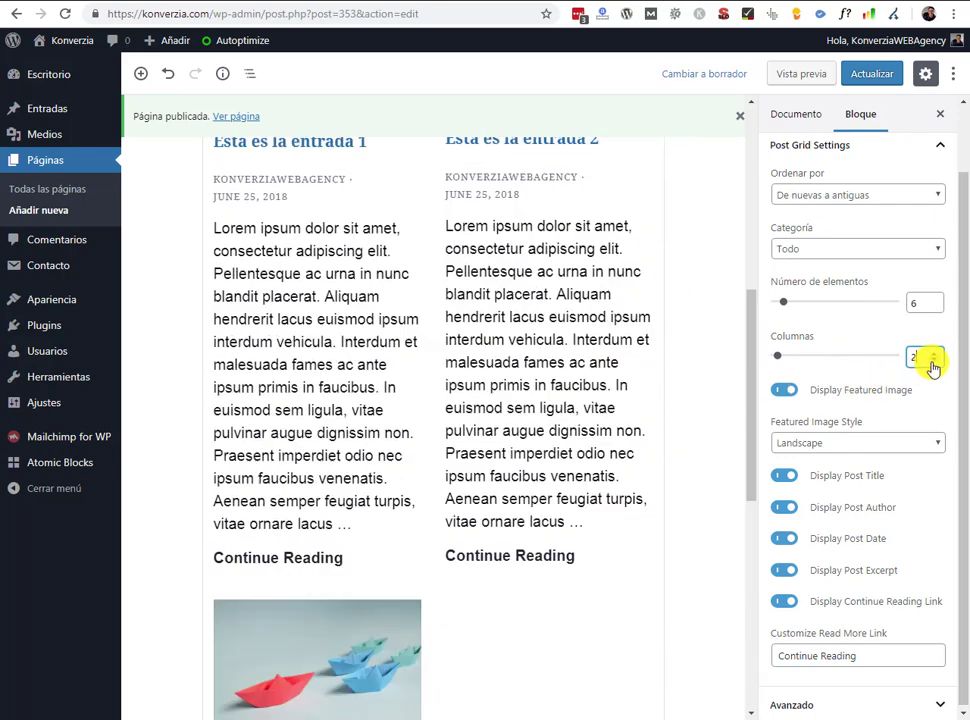
pyautogui.scroll(3, 559, 441)
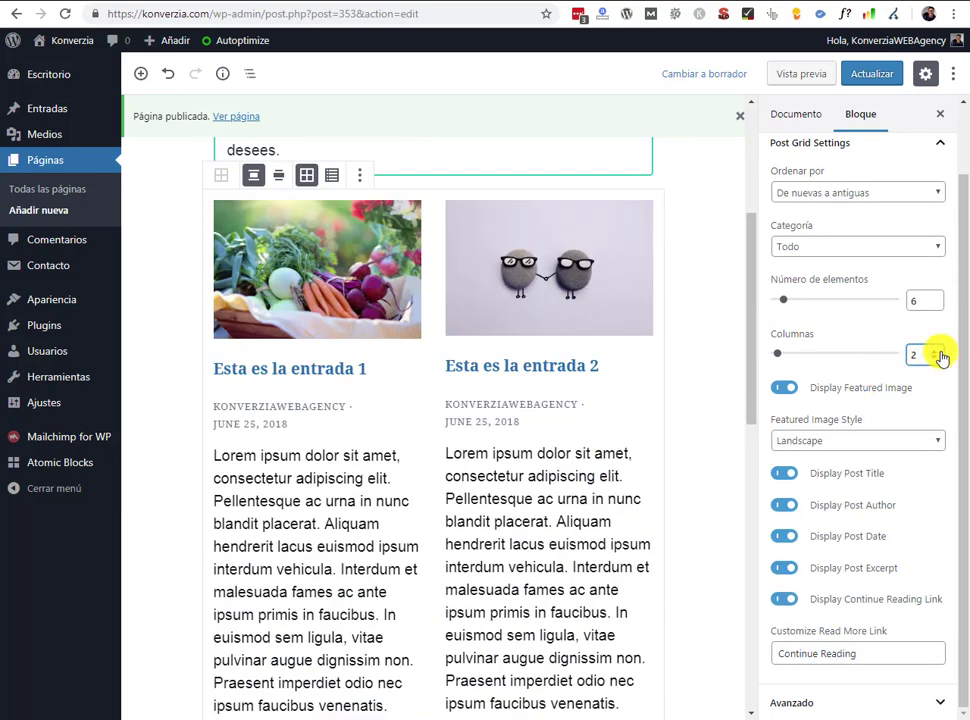
pyautogui.click(933, 354)
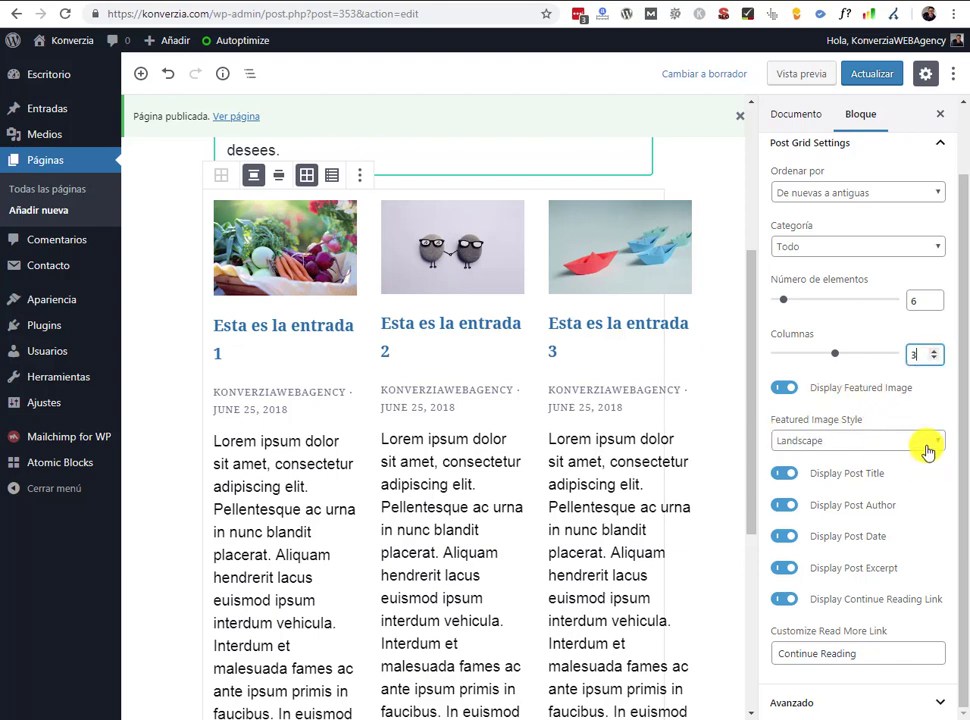
pyautogui.click(784, 474)
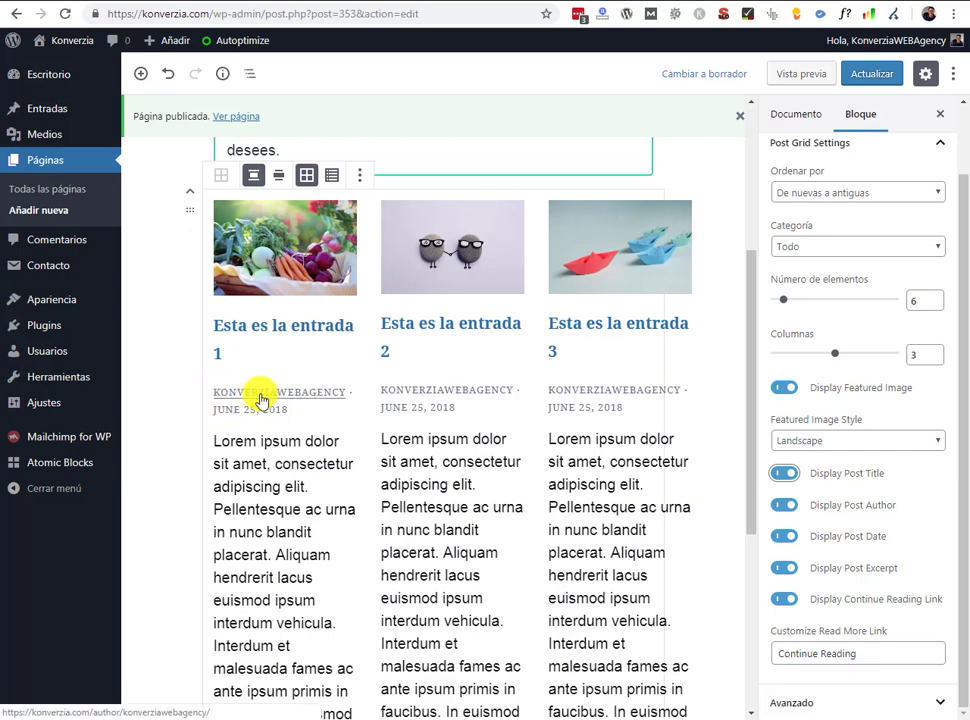
pyautogui.click(782, 506)
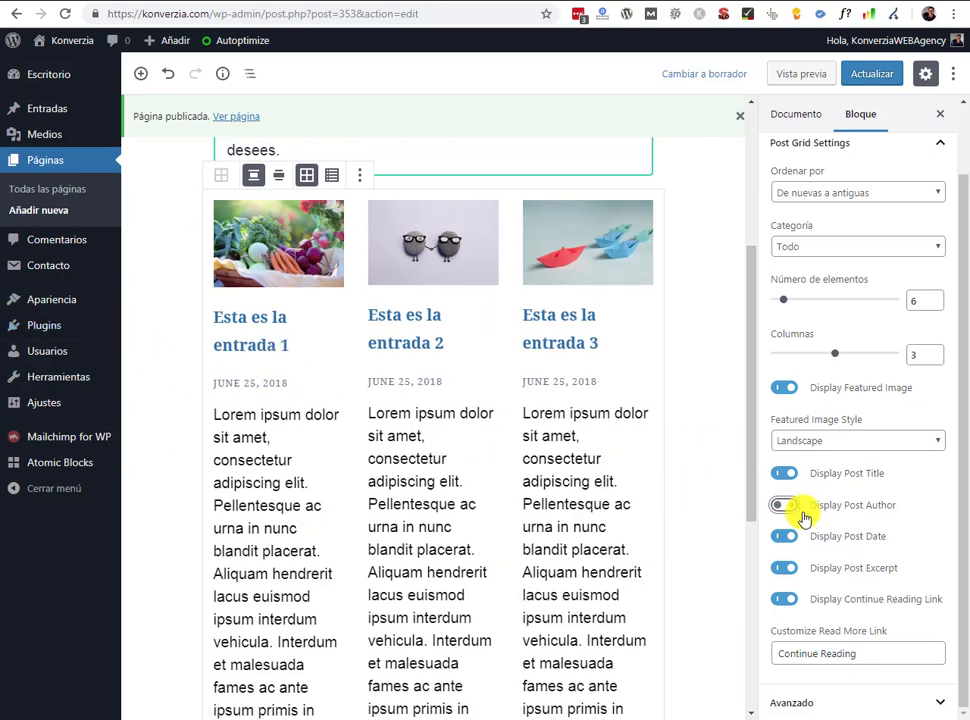
pyautogui.click(786, 507)
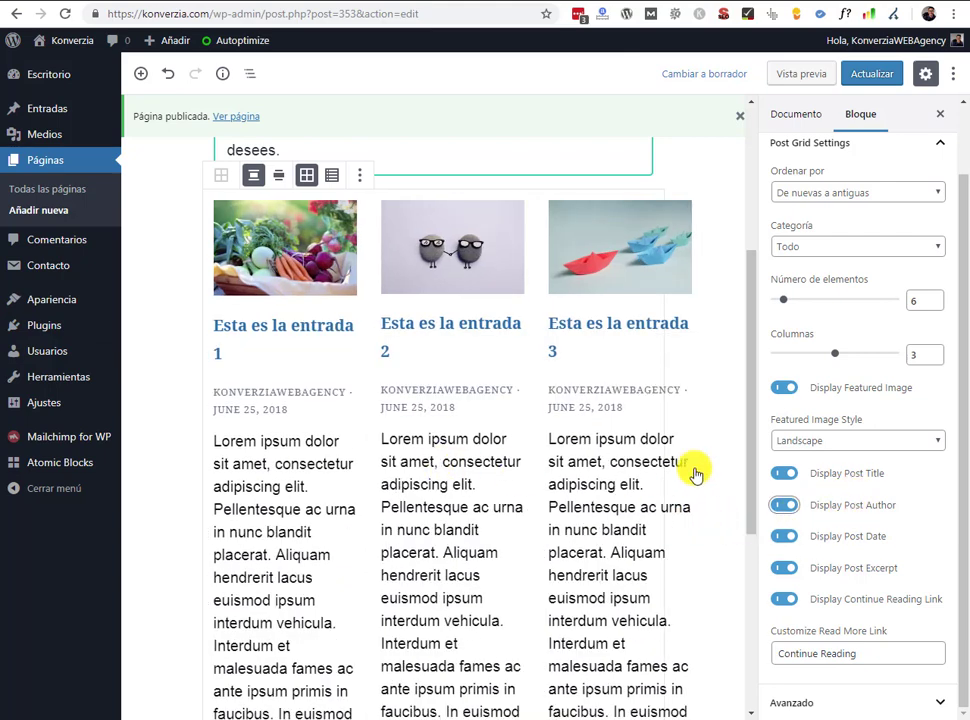
pyautogui.click(784, 507)
pyautogui.click(784, 506)
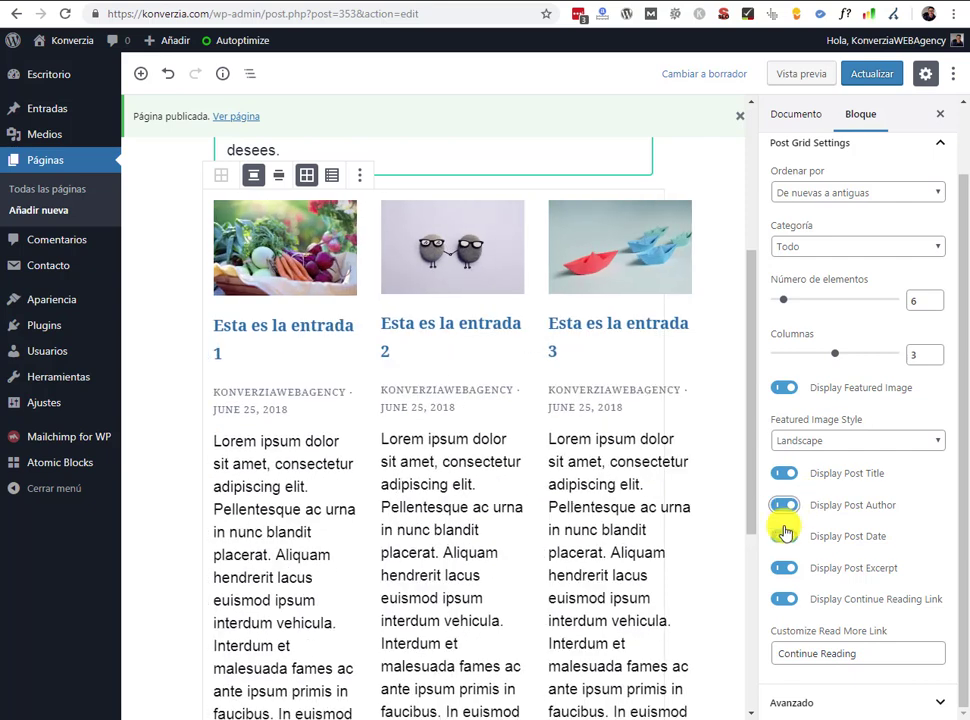
pyautogui.click(784, 538)
pyautogui.click(785, 538)
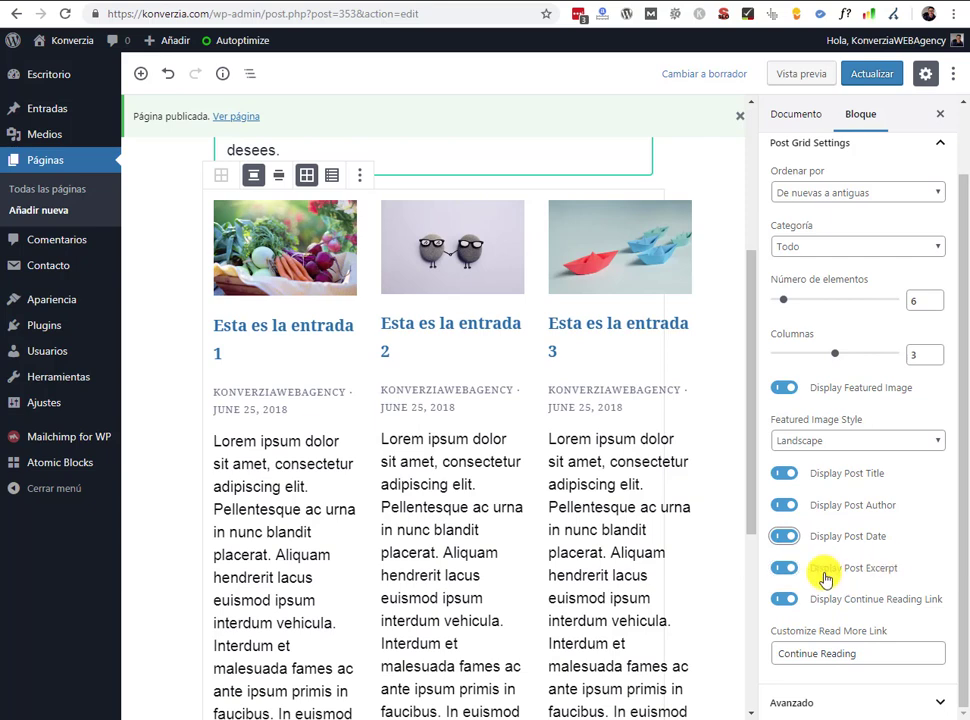
pyautogui.click(784, 568)
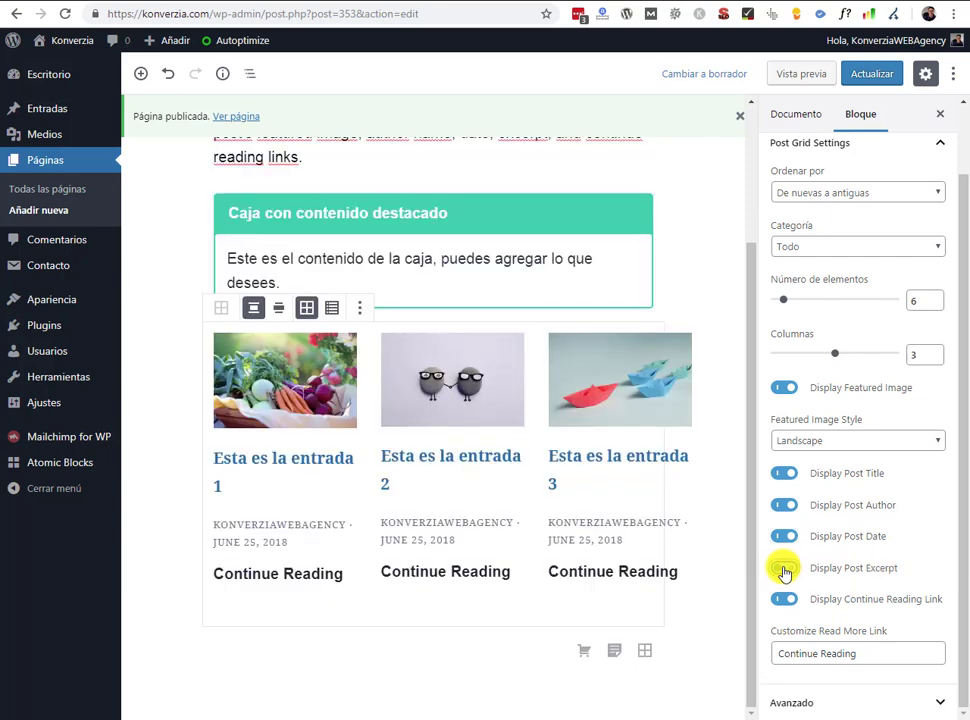
pyautogui.click(785, 570)
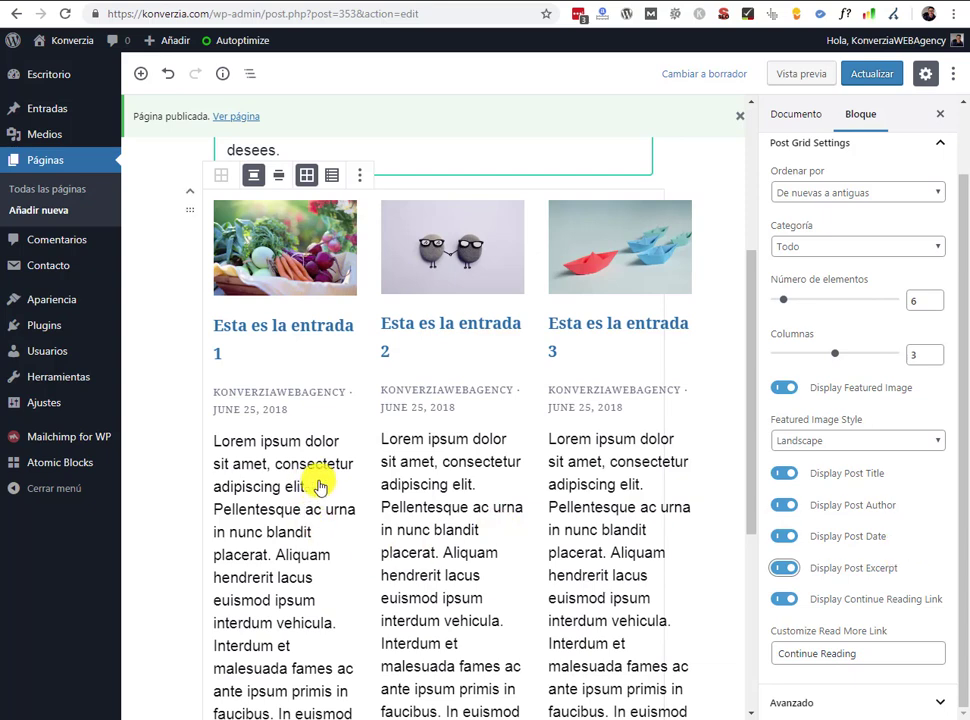
pyautogui.scroll(-3, 318, 481)
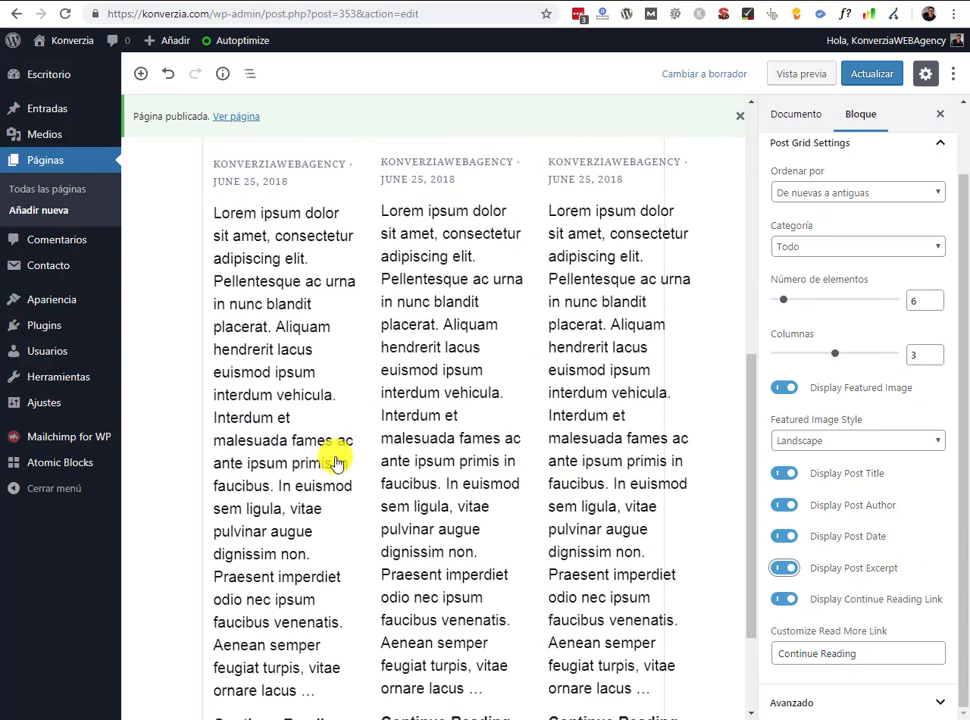
pyautogui.scroll(-2, 336, 463)
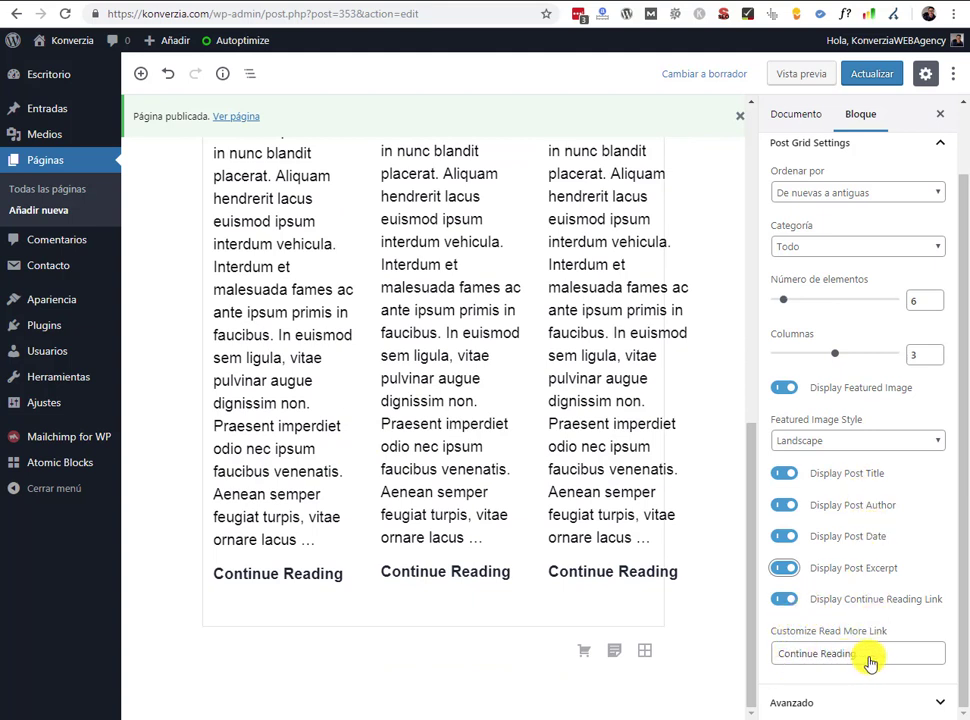
# - Change the Customize Read More Link text to 'Leer más' and update the page
pyautogui.moveTo(870, 655); pyautogui.dragTo(710, 656)
pyautogui.write('Leer más')
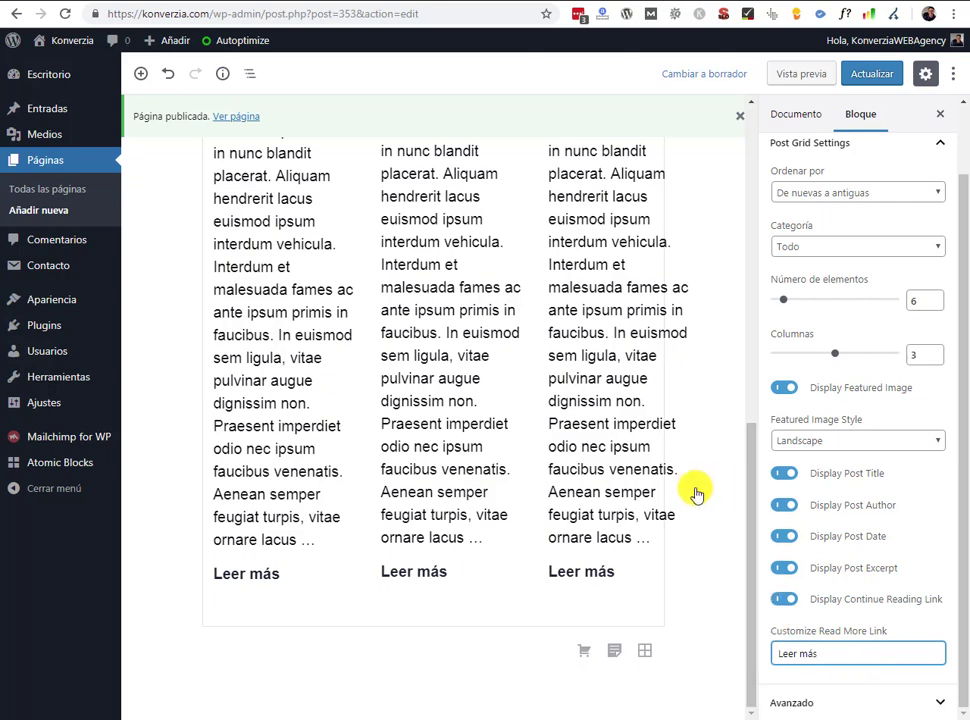
pyautogui.scroll(5, 697, 494)
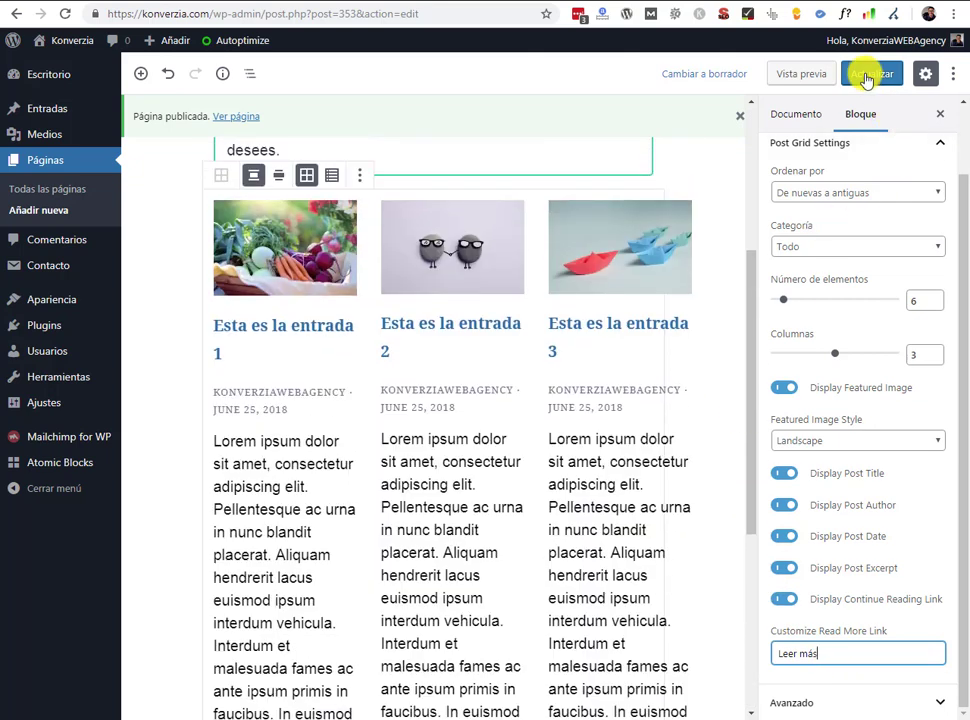
pyautogui.click(866, 78)
pyautogui.scroll(-3, 628, 402)
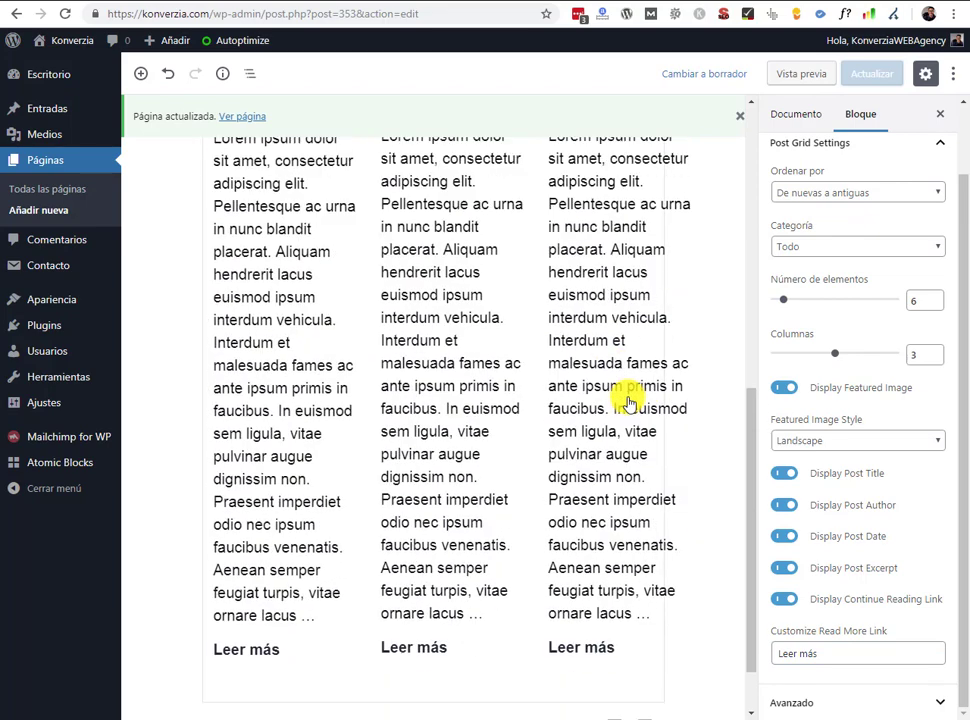
pyautogui.scroll(-1, 628, 402)
pyautogui.scroll(3, 626, 400)
pyautogui.scroll(3, 625, 403)
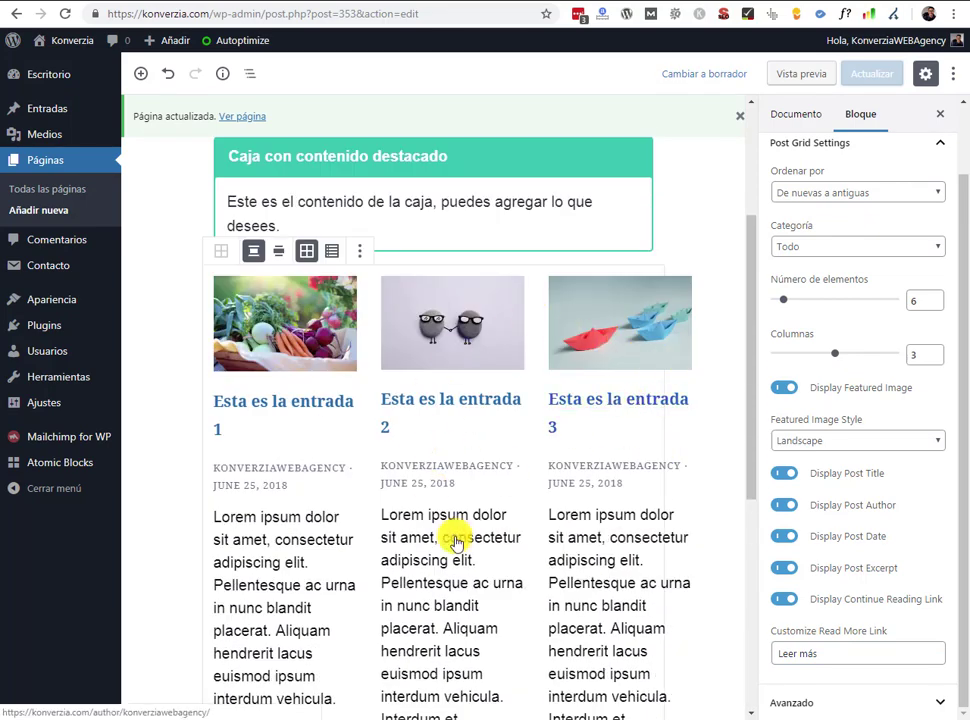
pyautogui.scroll(-3, 448, 526)
pyautogui.scroll(-1, 444, 500)
pyautogui.scroll(3, 444, 497)
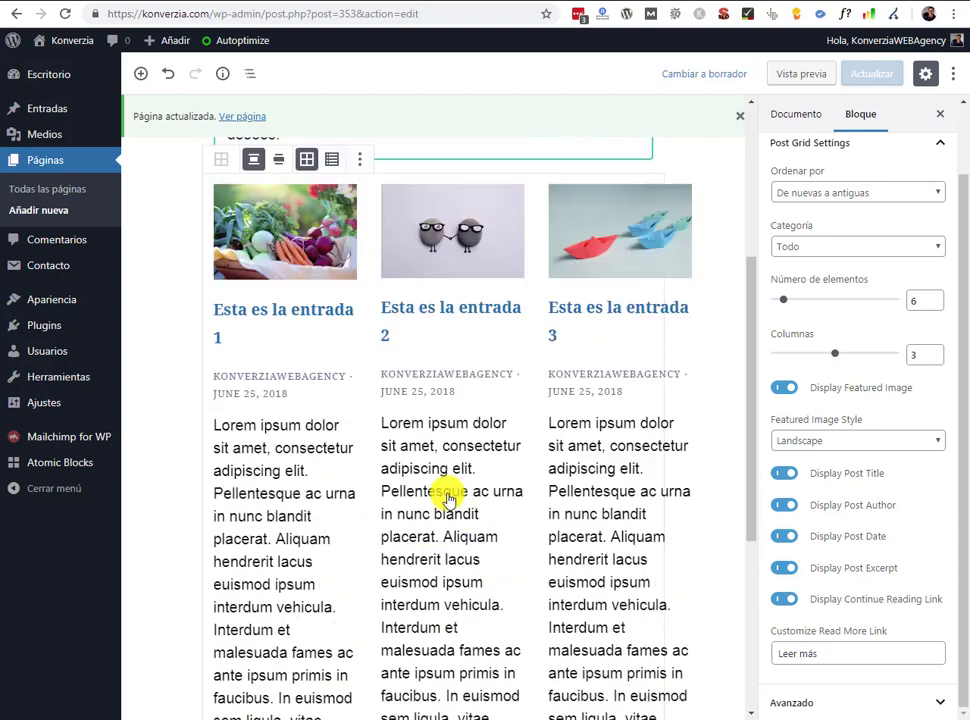
pyautogui.scroll(-2, 451, 495)
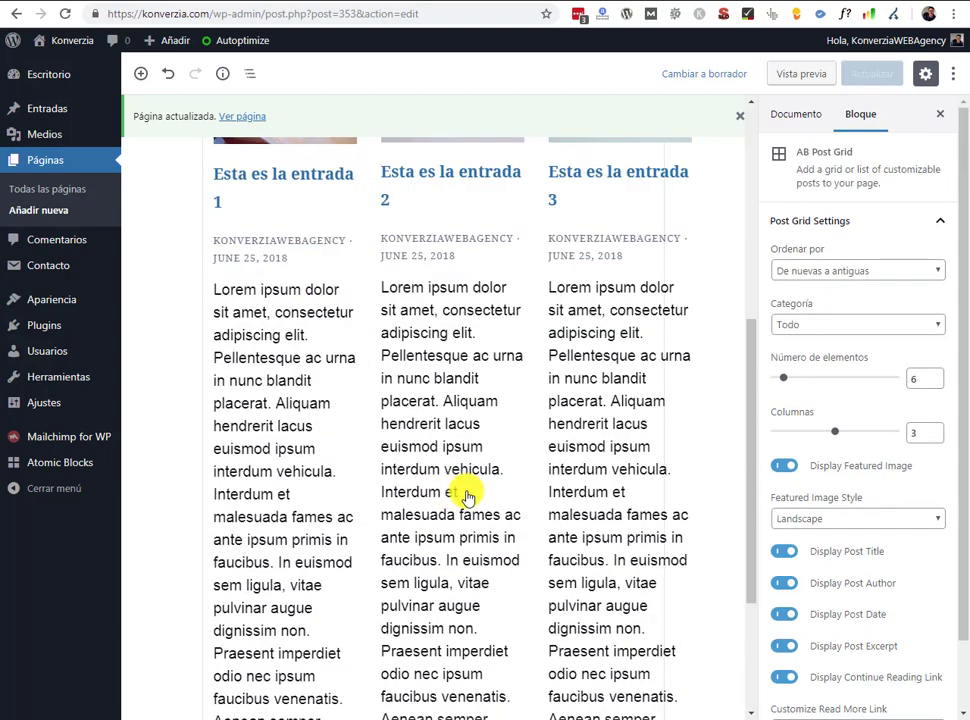
pyautogui.scroll(2, 590, 480)
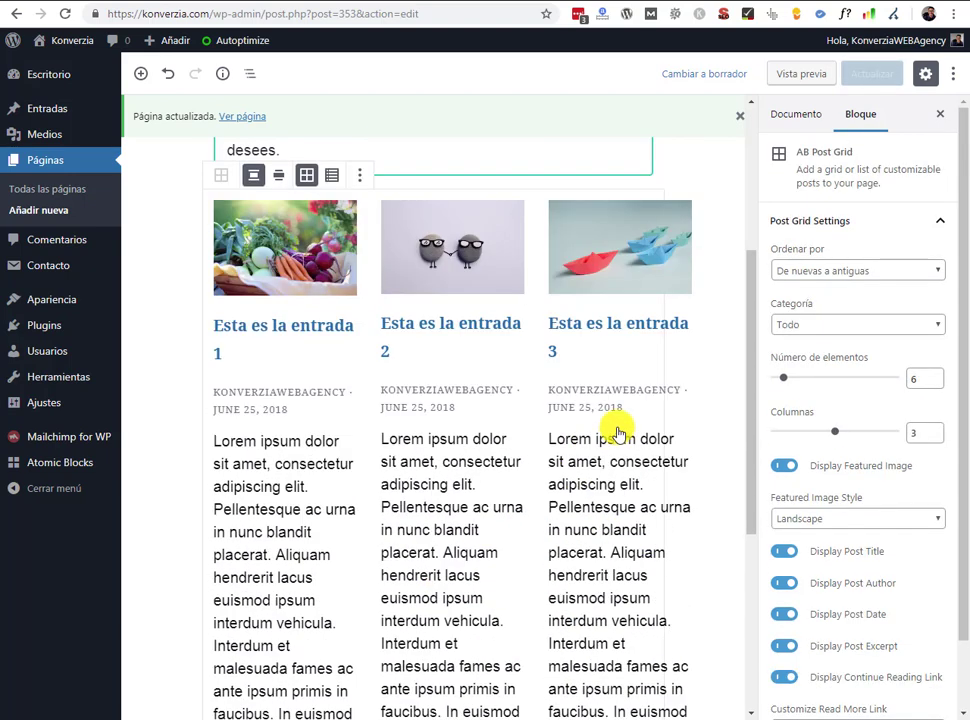
# - Open the page's Extracto settings and select the opening lines of the first grid excerpt
pyautogui.click(781, 125)
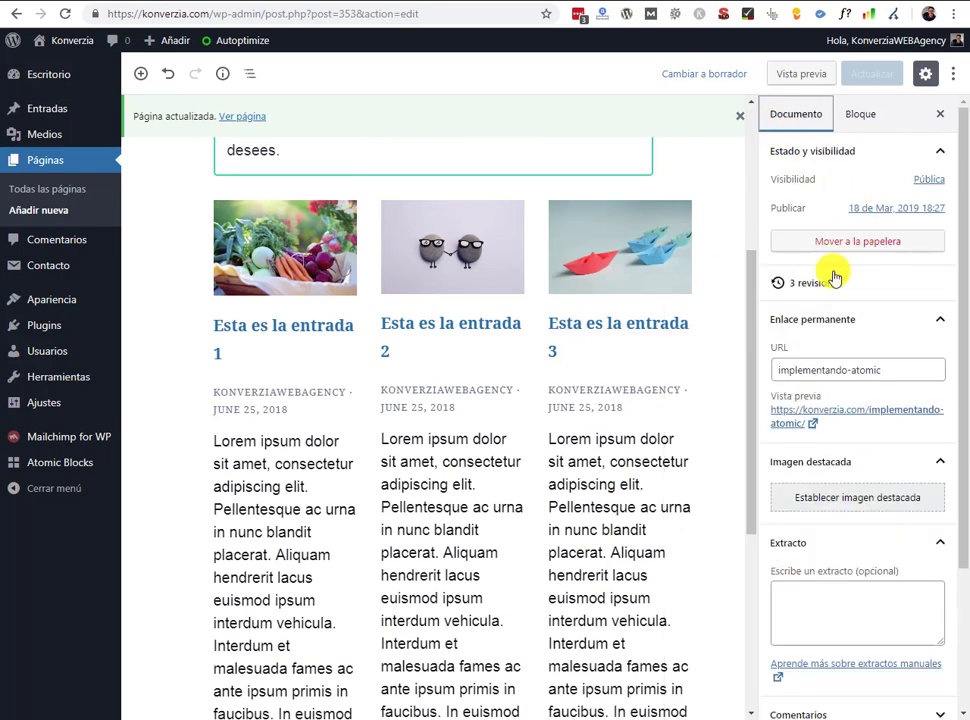
pyautogui.scroll(-3, 840, 342)
pyautogui.click(795, 391)
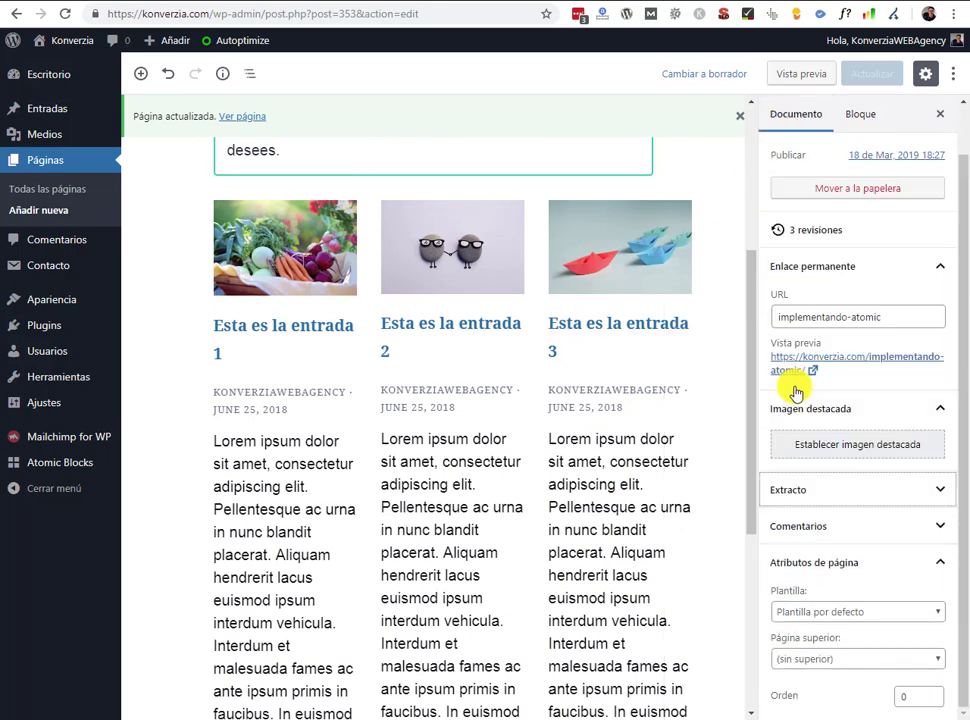
pyautogui.click(900, 492)
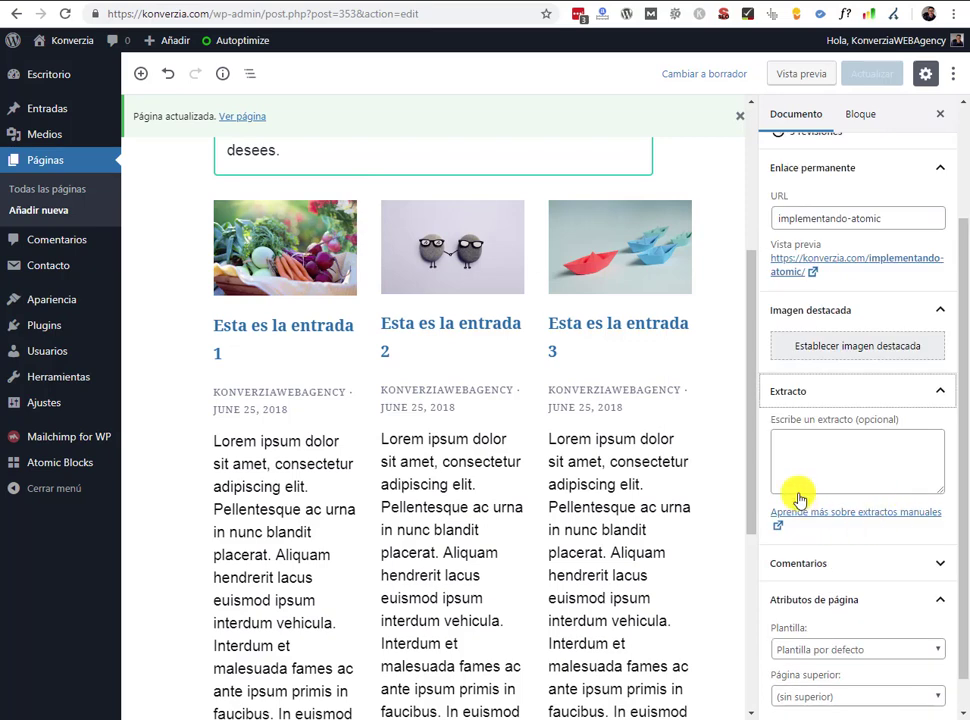
pyautogui.click(814, 461)
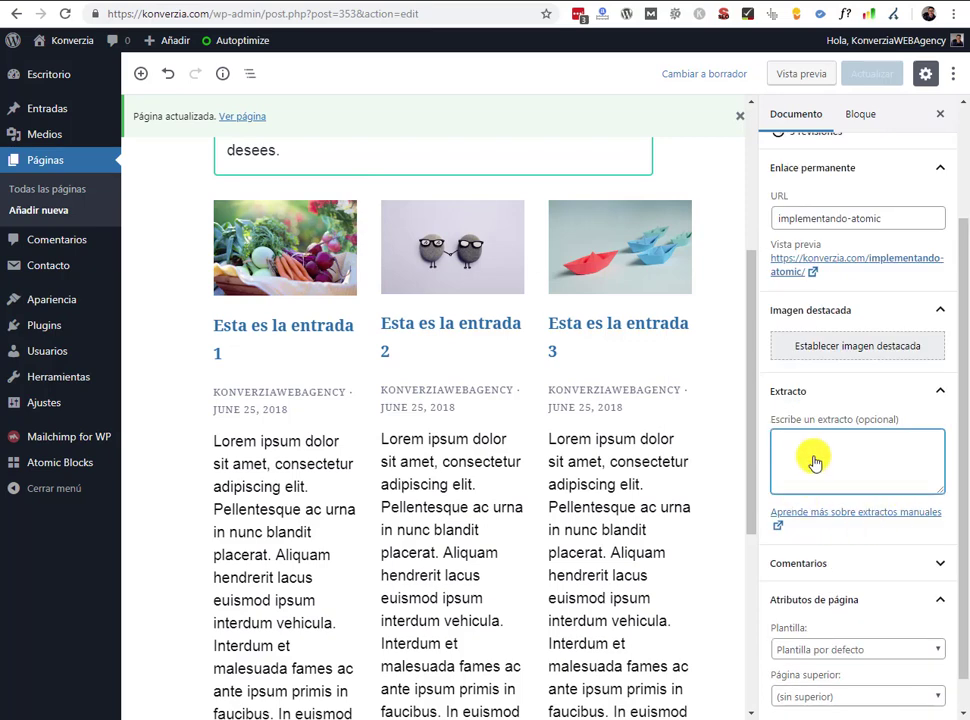
pyautogui.click(258, 455)
pyautogui.moveTo(258, 455); pyautogui.dragTo(316, 489)
pyautogui.hotkey('ctrl', 'c')
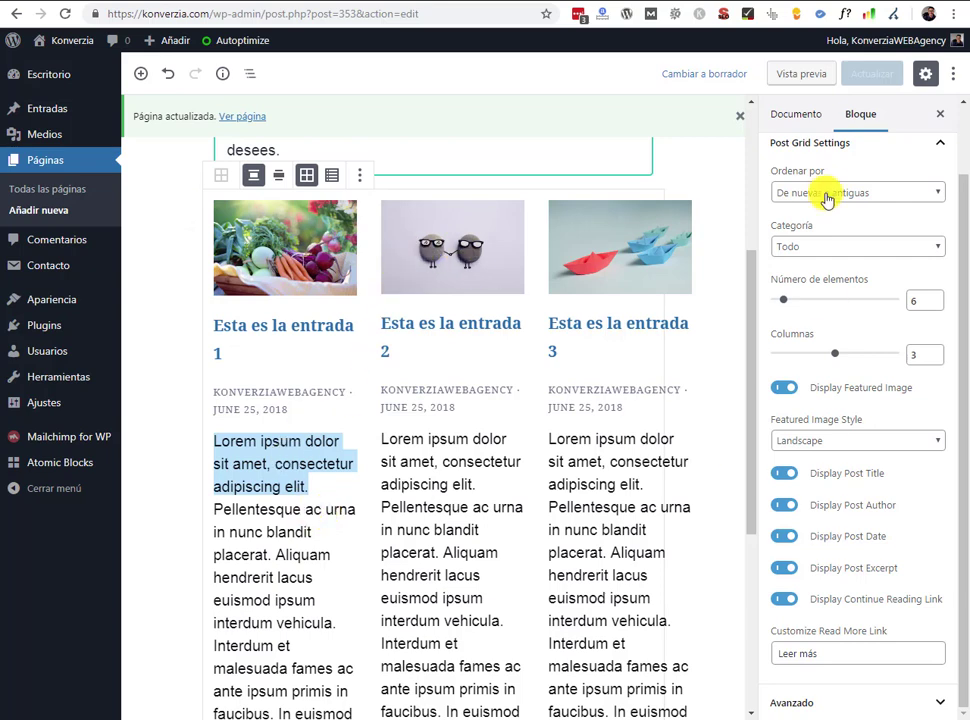
# - Set the page excerpt to 'Lorem ipsum dolor sit amet, consectetur adipiscing elit.' and update
pyautogui.scroll(2, 866, 223)
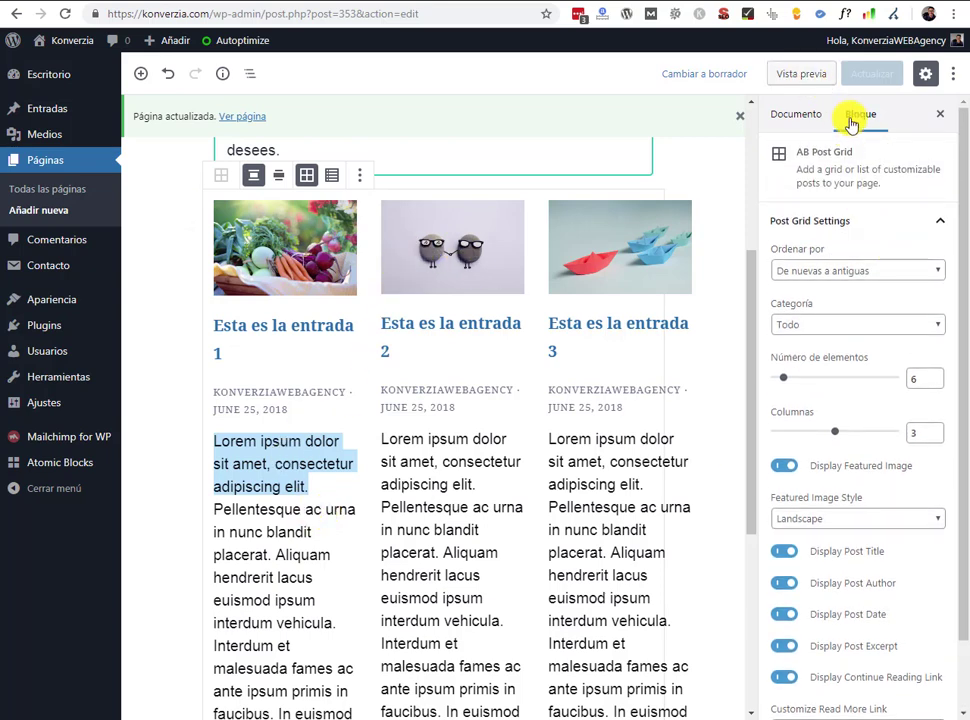
pyautogui.click(815, 118)
pyautogui.click(793, 605)
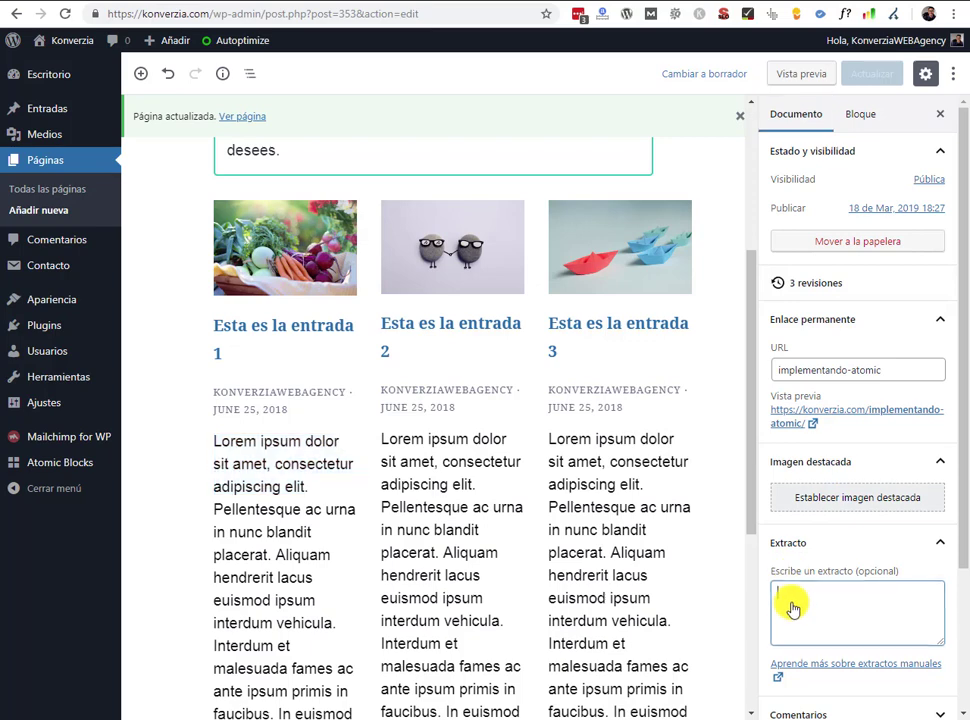
pyautogui.hotkey('ctrl', 'v')
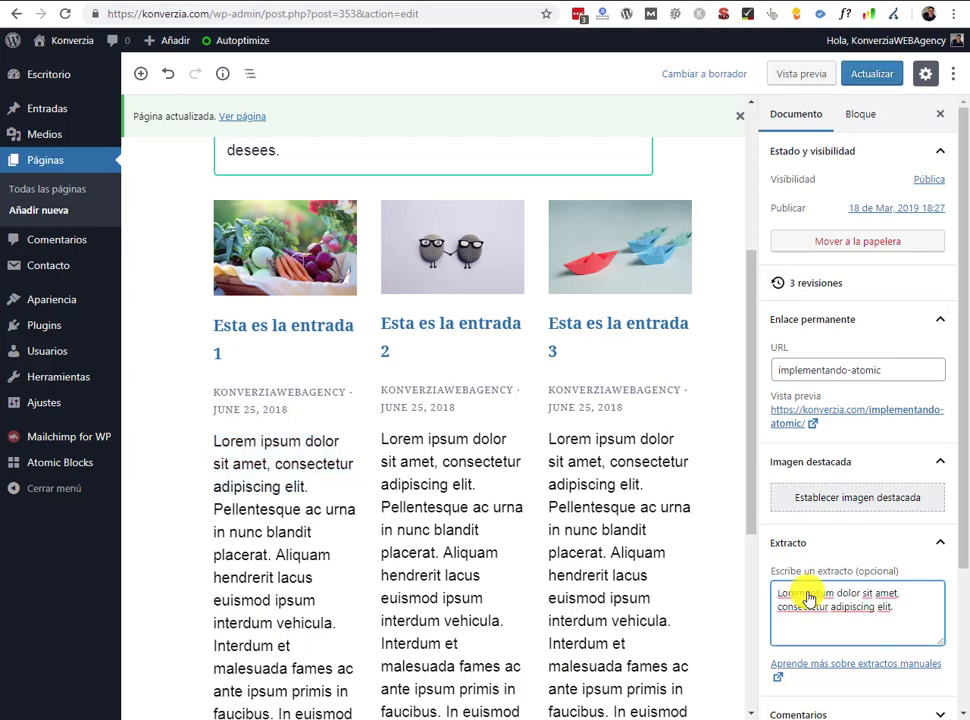
pyautogui.click(871, 80)
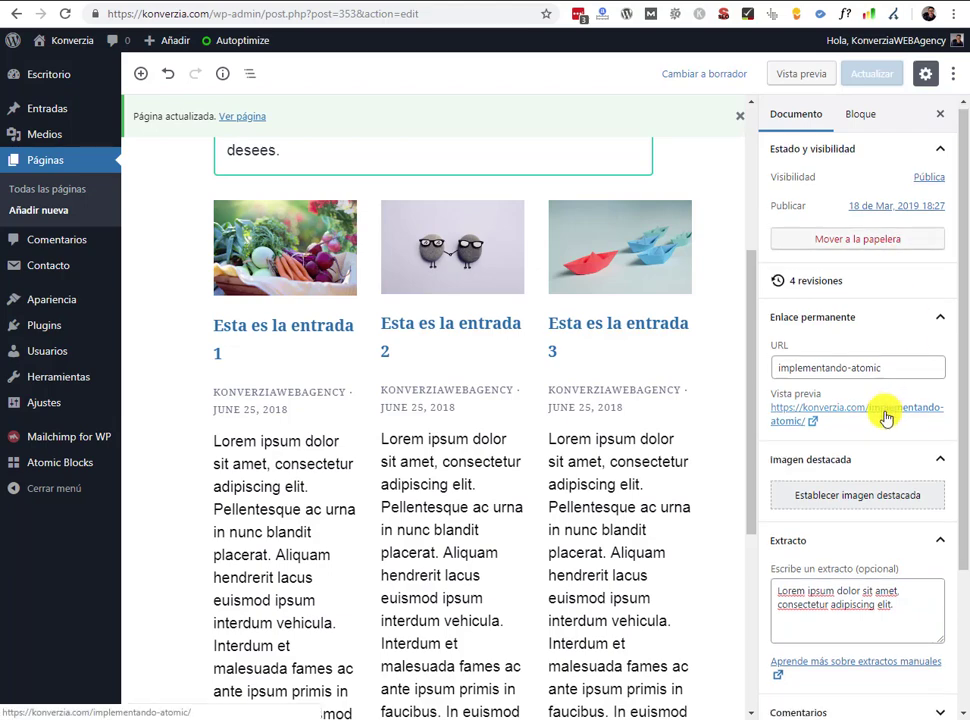
pyautogui.scroll(-2, 885, 418)
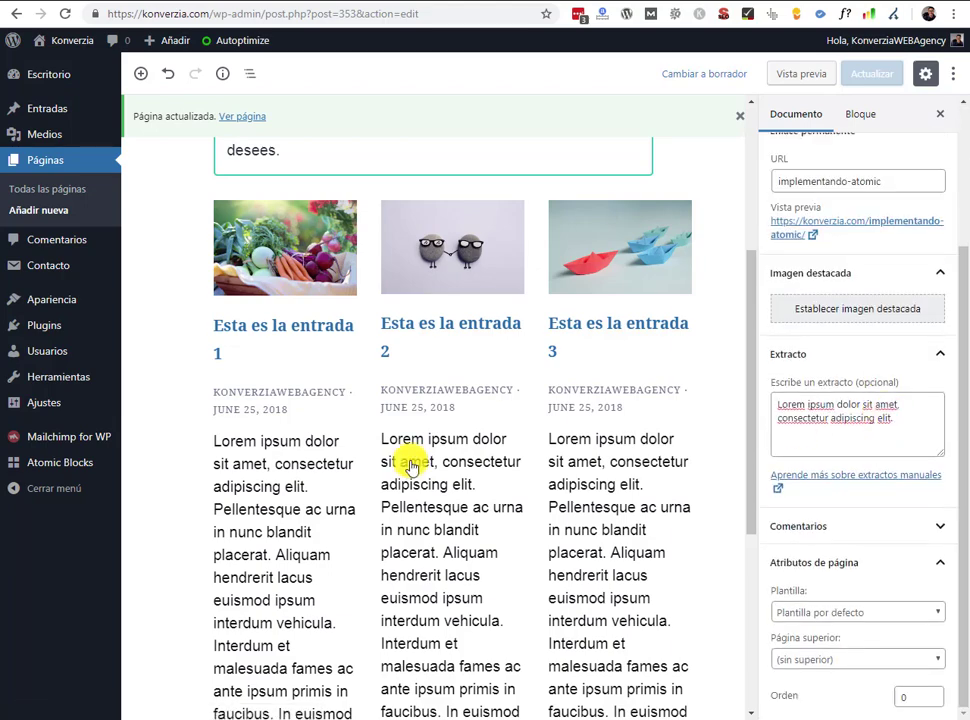
pyautogui.scroll(-4, 580, 450)
pyautogui.scroll(5, 580, 450)
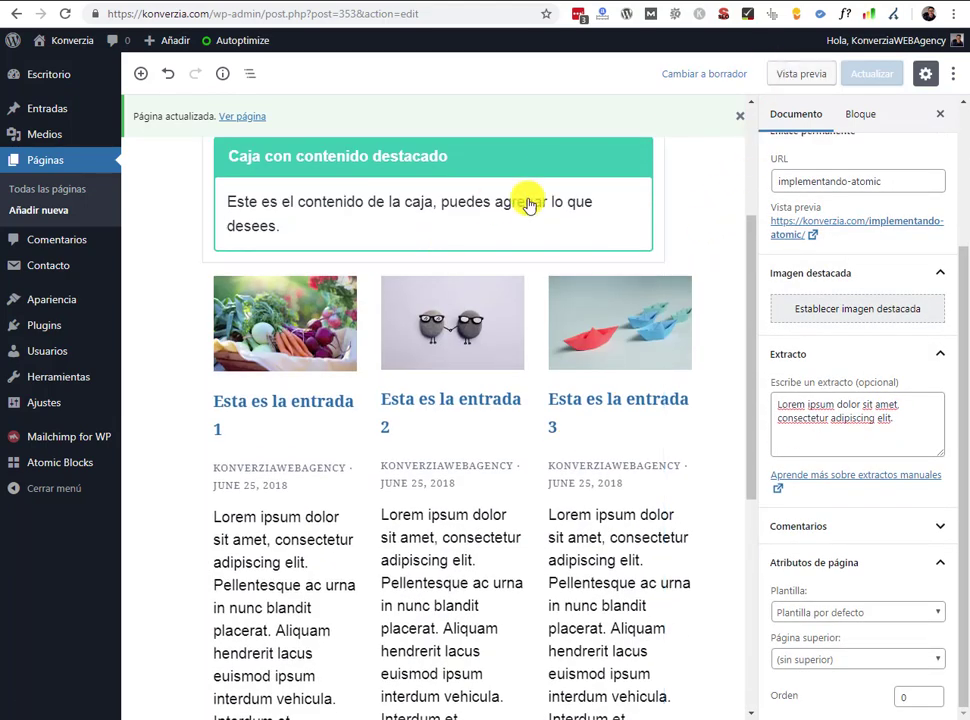
# - Reload the live Implementando Atomic page to check the updated post grid
pyautogui.moveTo(180, 719)
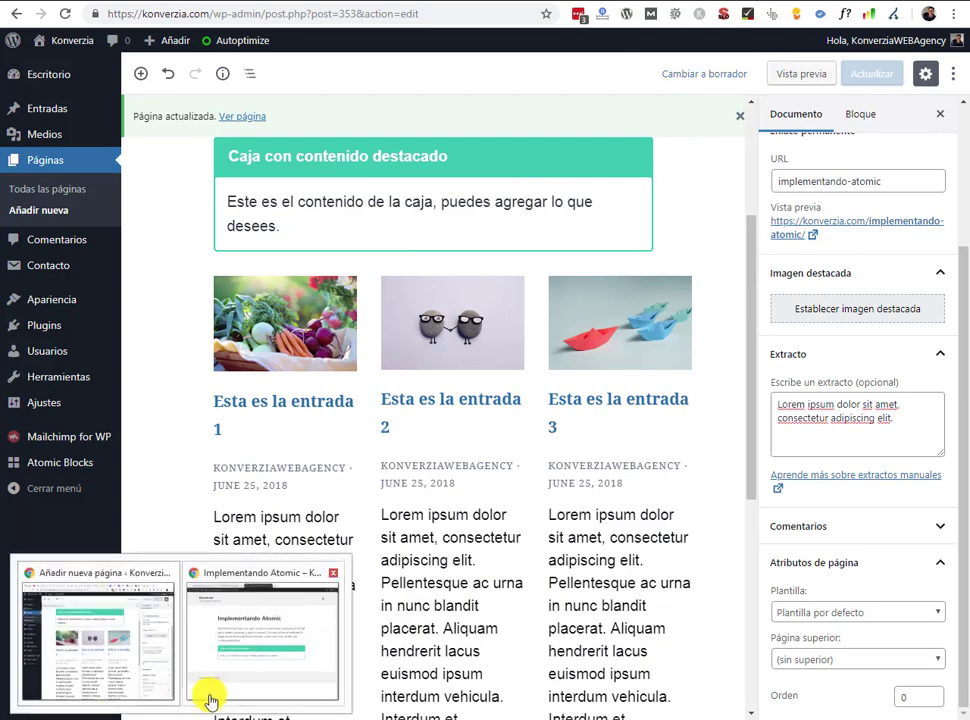
pyautogui.click(208, 696)
pyautogui.click(66, 16)
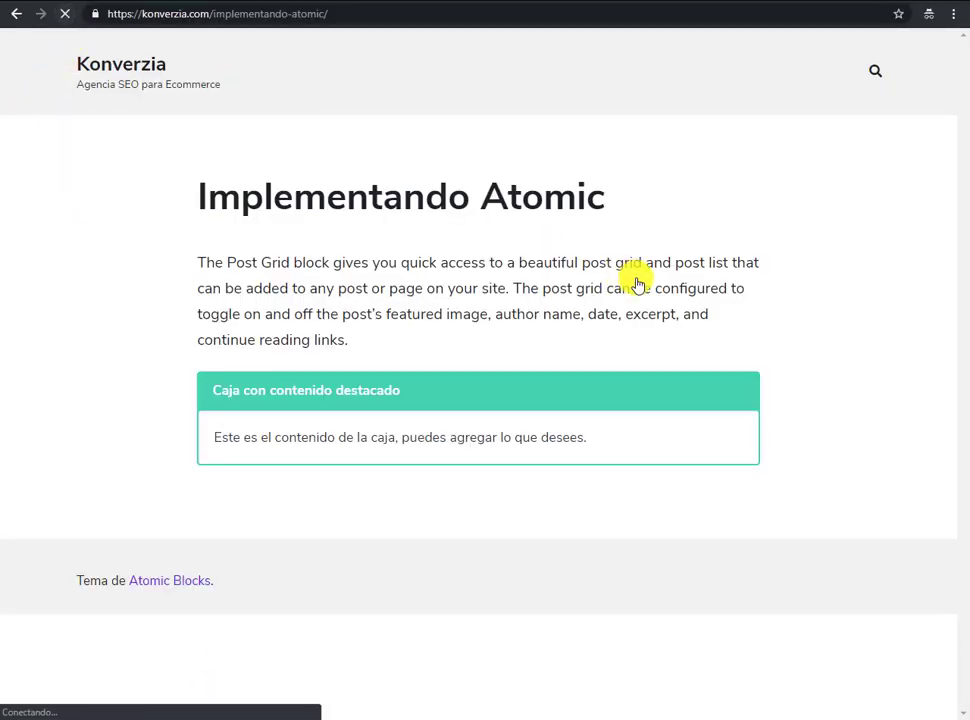
pyautogui.scroll(-3, 795, 329)
pyautogui.scroll(-3, 795, 329)
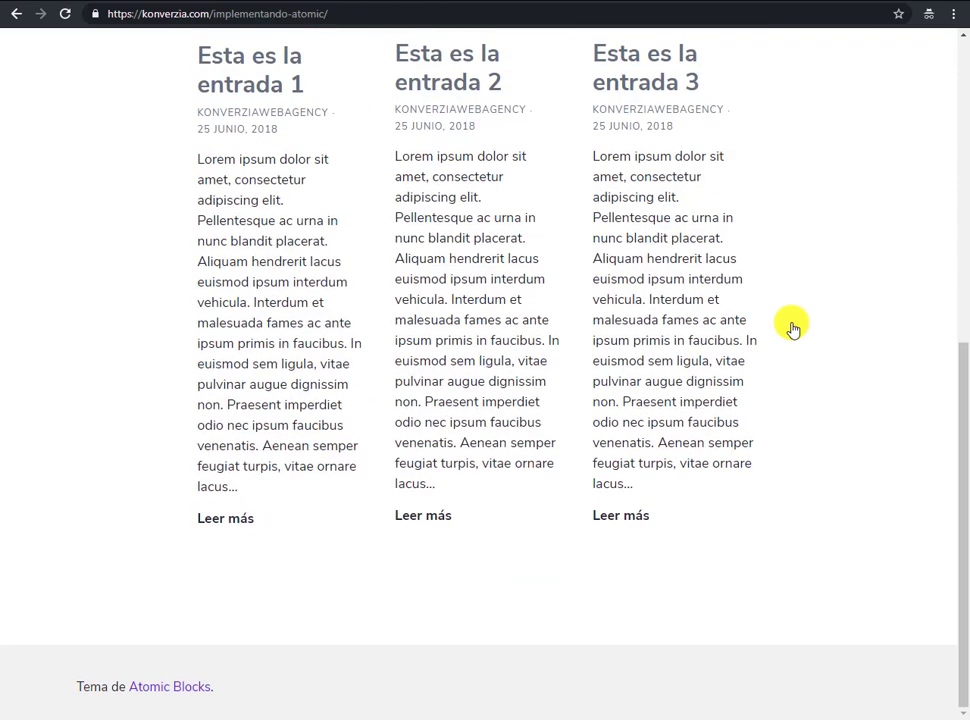
pyautogui.scroll(2, 734, 320)
# - Compare the live page with the editor, ending on the Entradas list of posts
pyautogui.moveTo(30, 718)
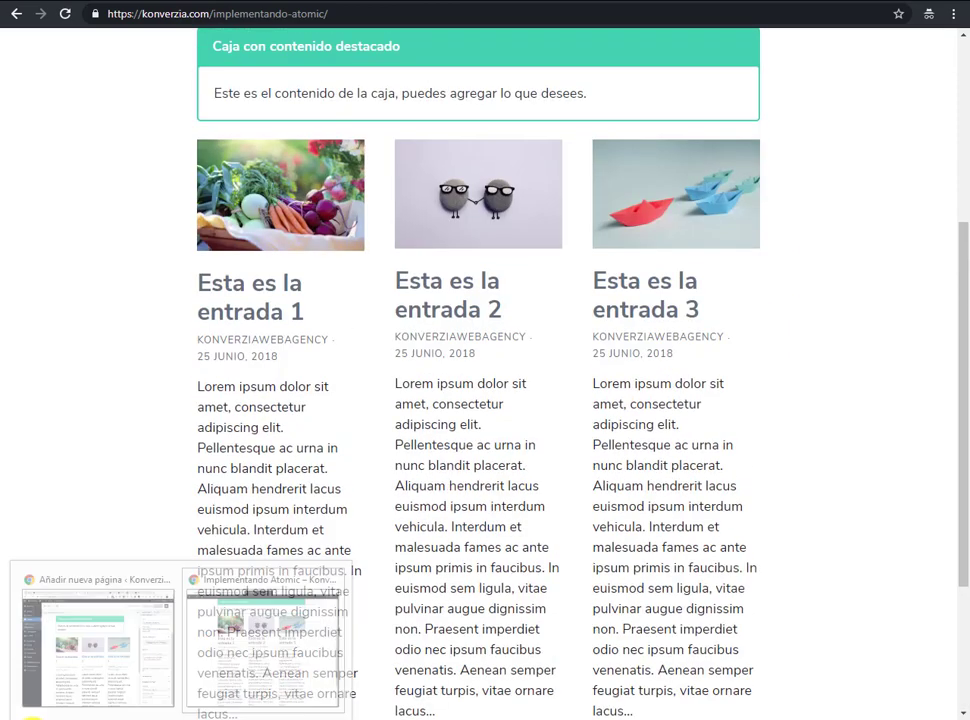
pyautogui.click(76, 689)
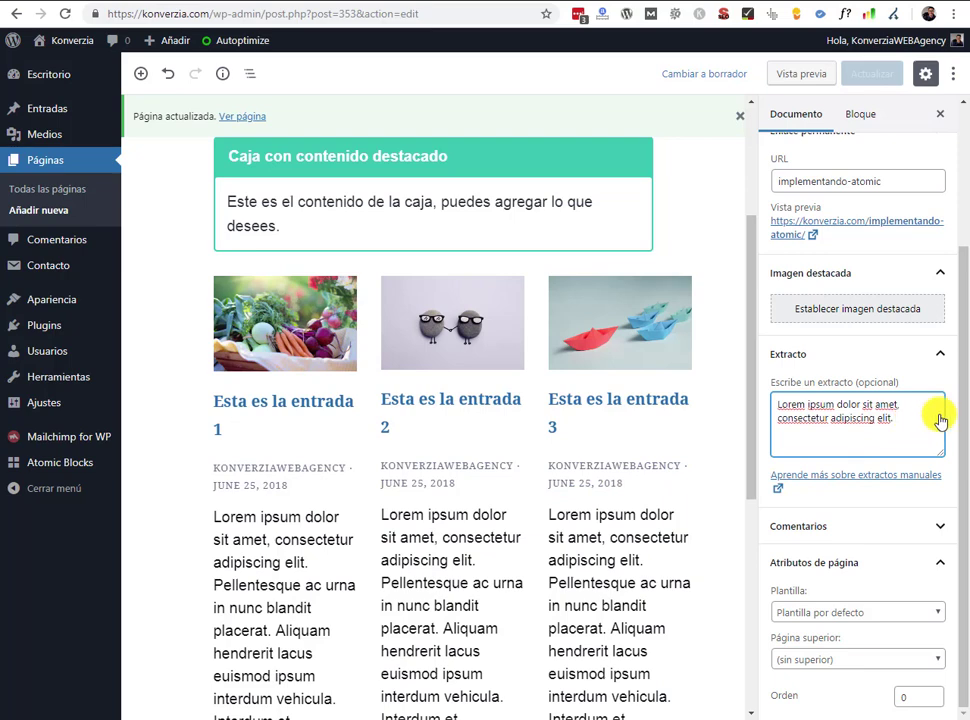
pyautogui.hotkey('alt', 'Tab')
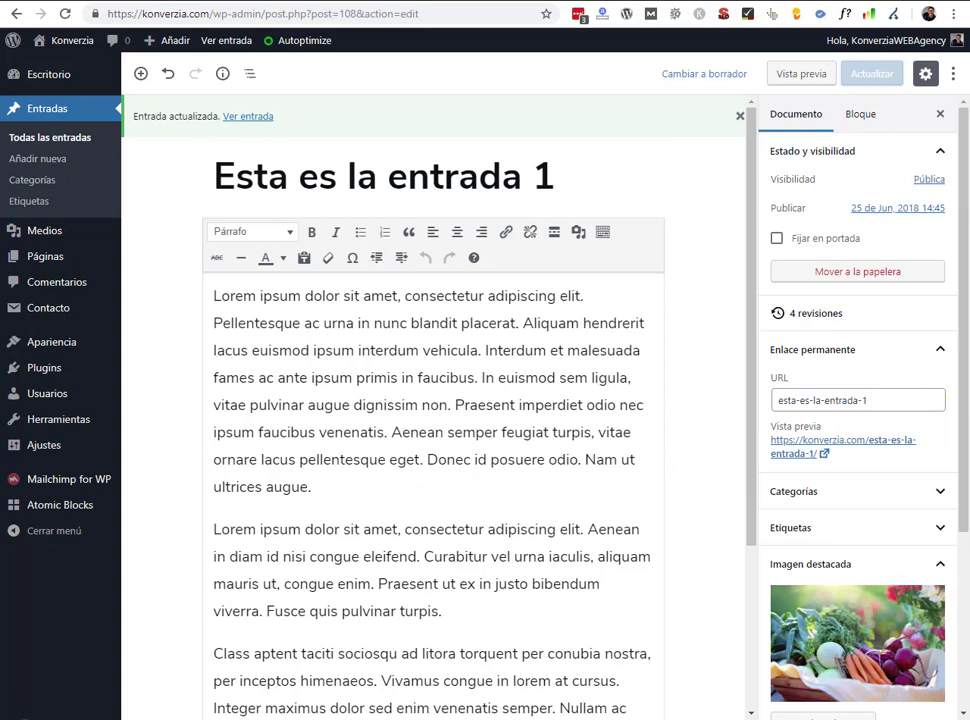
pyautogui.moveTo(108, 704)
pyautogui.click(212, 688)
pyautogui.scroll(-3, 310, 549)
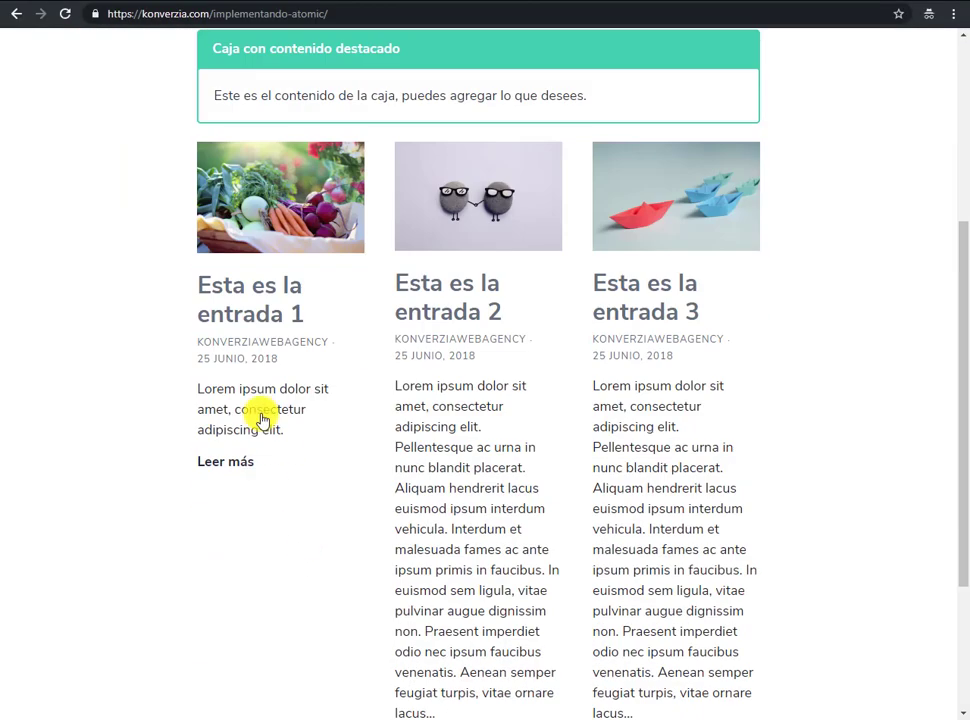
pyautogui.moveTo(30, 716)
pyautogui.click(82, 678)
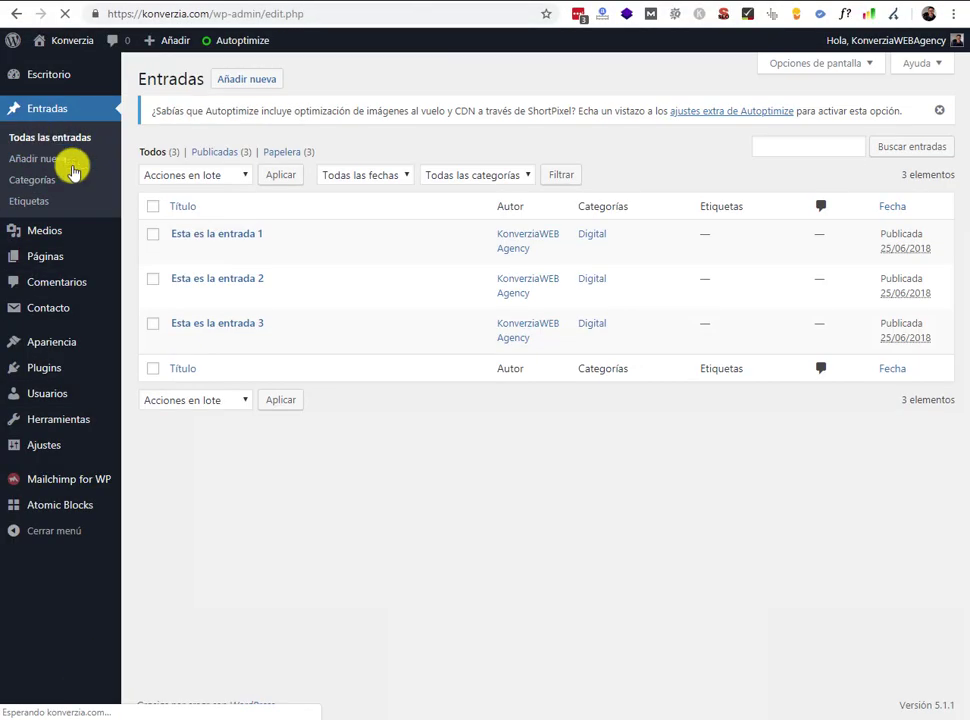
# - Open 'Esta es la entrada 2' and paste the Lorem ipsum sentence into its Extracto box
pyautogui.moveTo(179, 262)
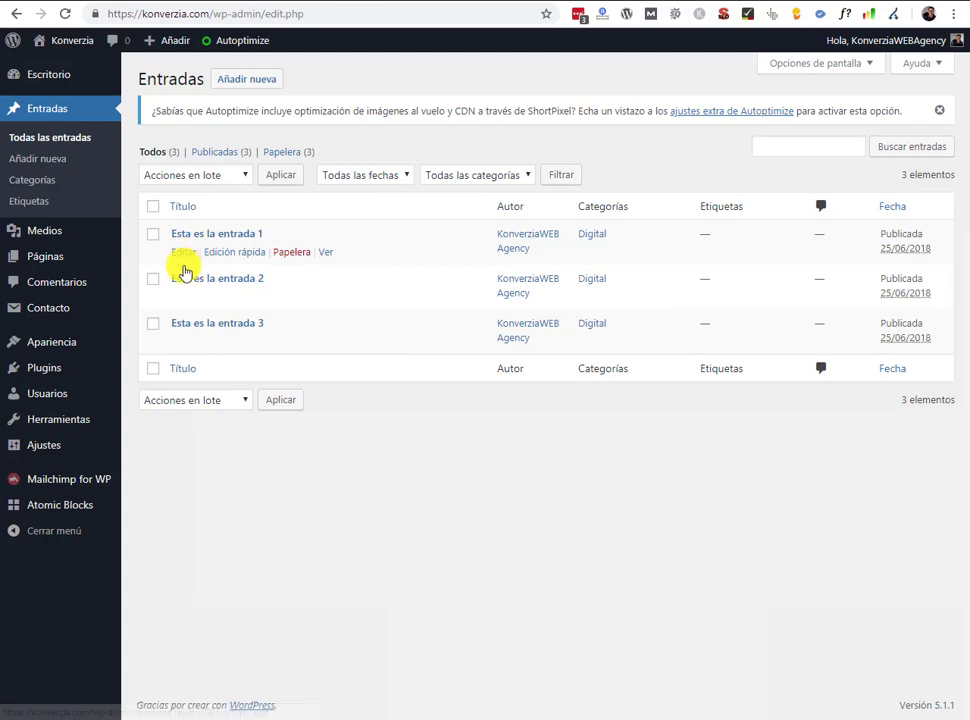
pyautogui.click(183, 300)
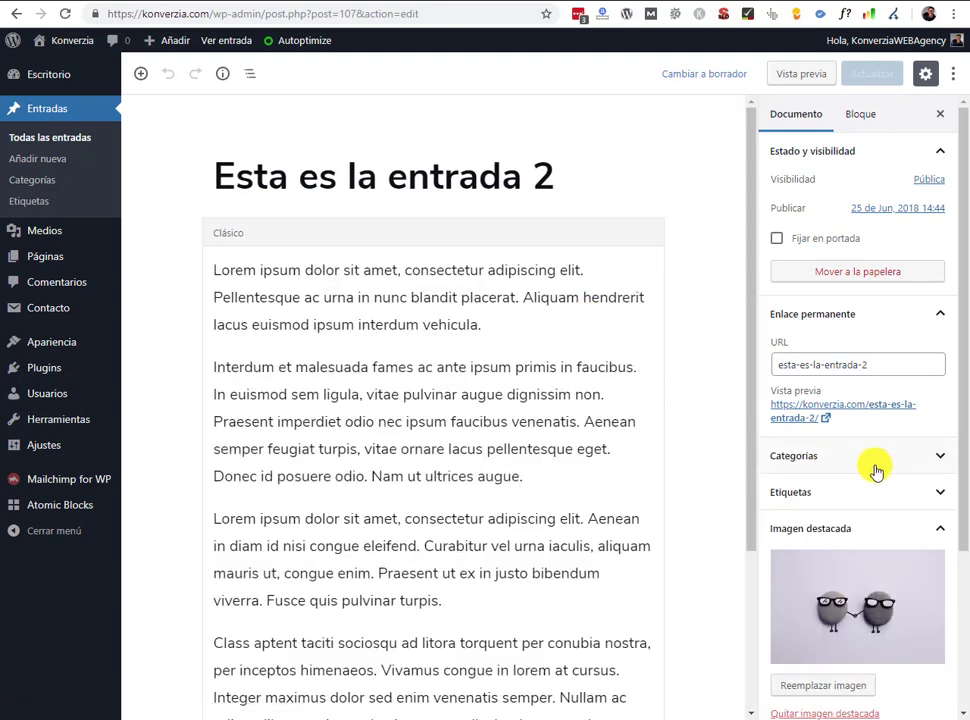
pyautogui.click(212, 278)
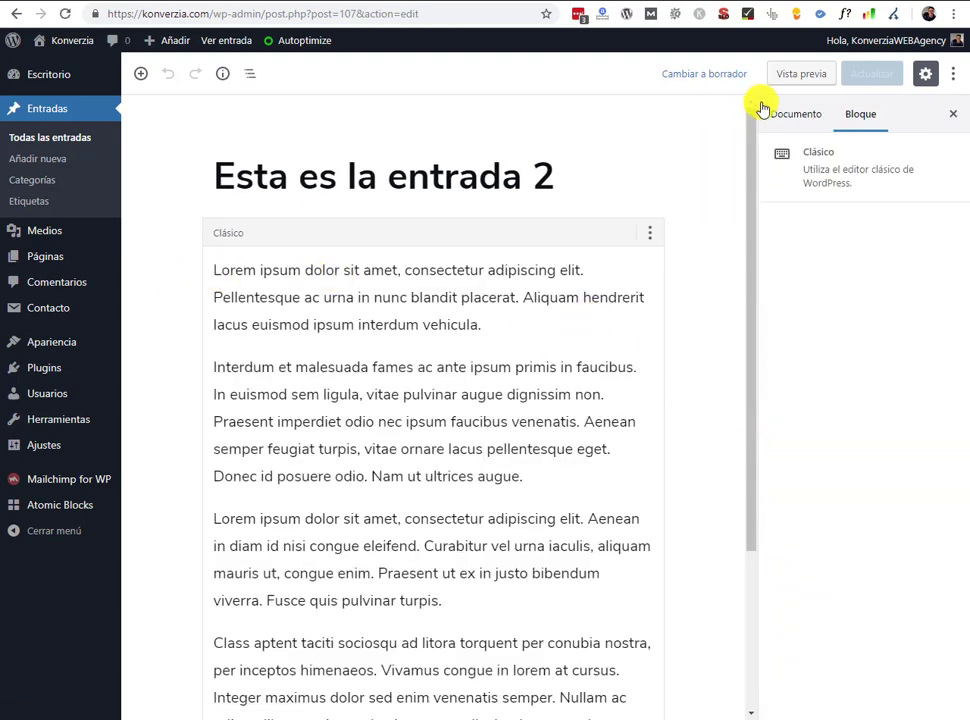
pyautogui.click(794, 113)
pyautogui.scroll(-3, 931, 372)
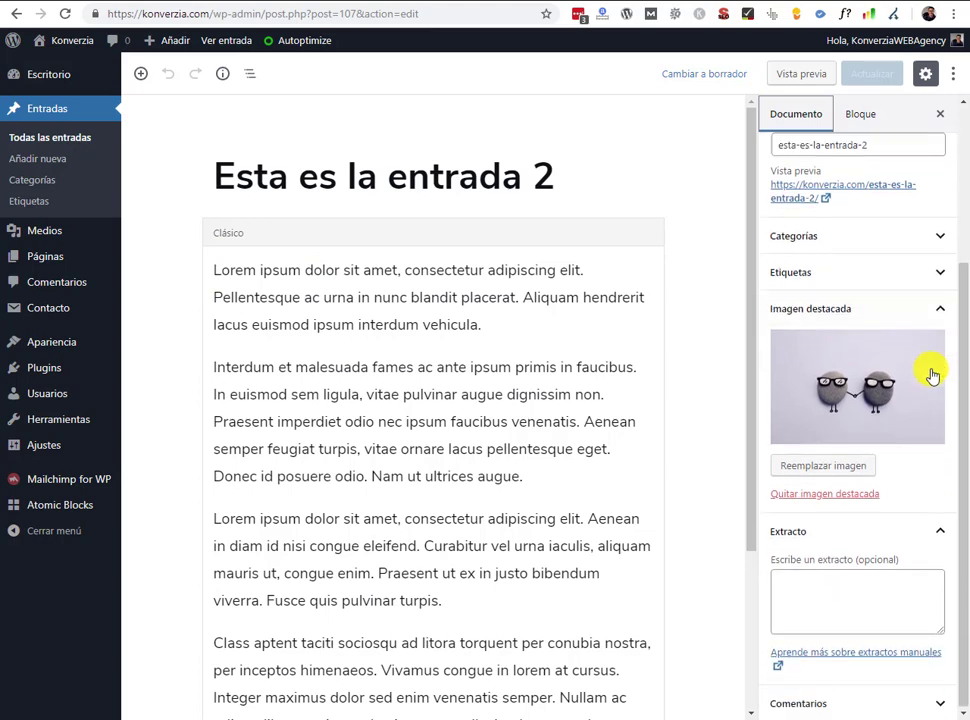
pyautogui.click(943, 532)
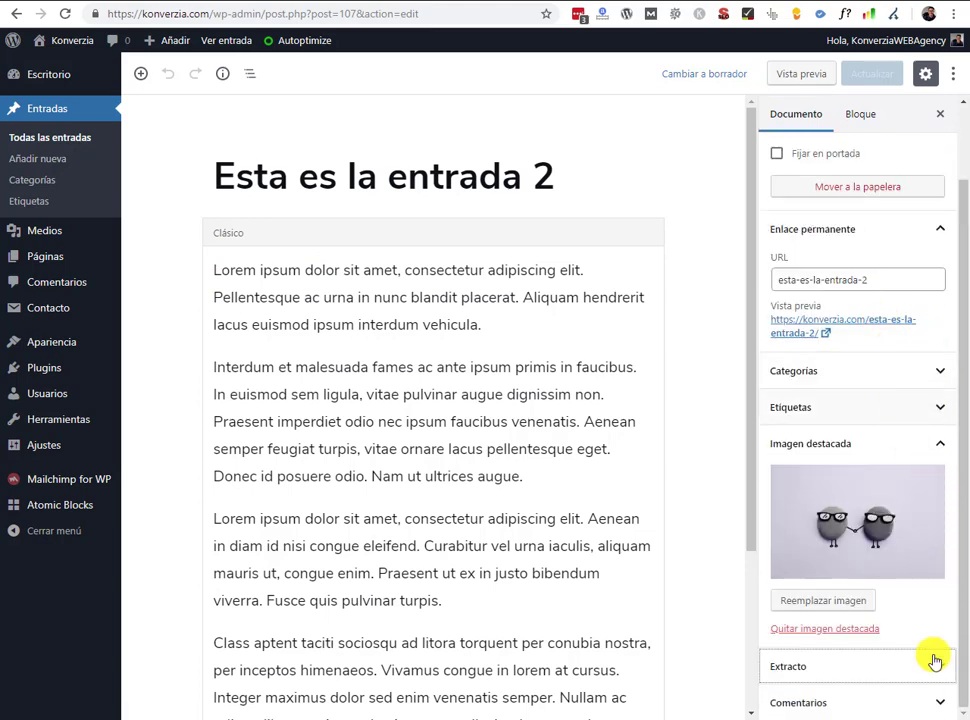
pyautogui.click(922, 686)
pyautogui.click(840, 596)
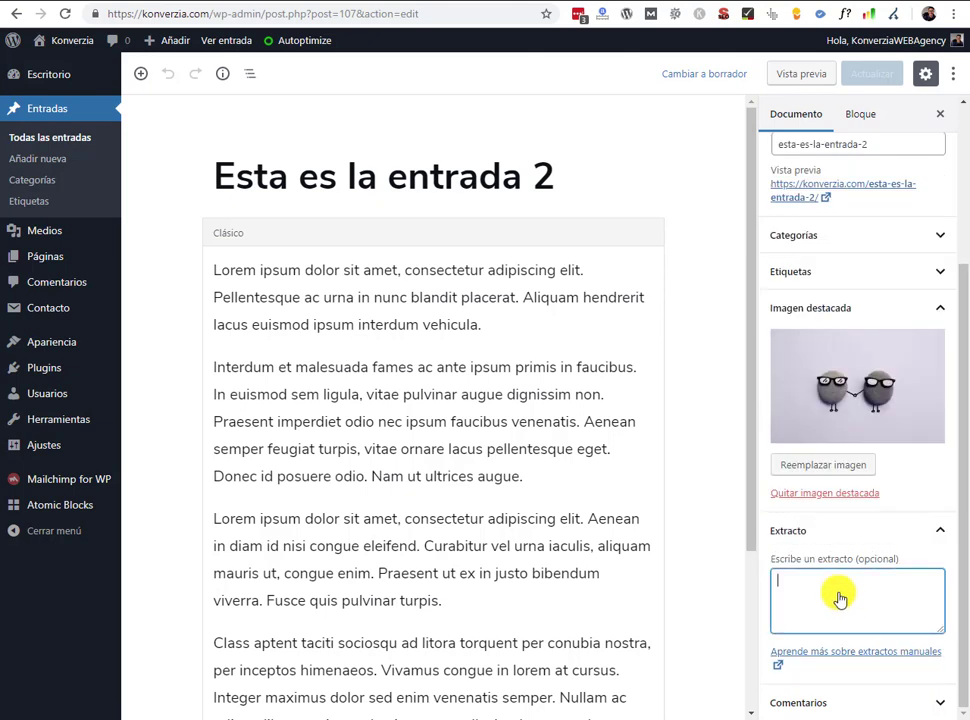
pyautogui.write('Lorem ipsum dolor sit amet, consectetur adipiscing elit.')
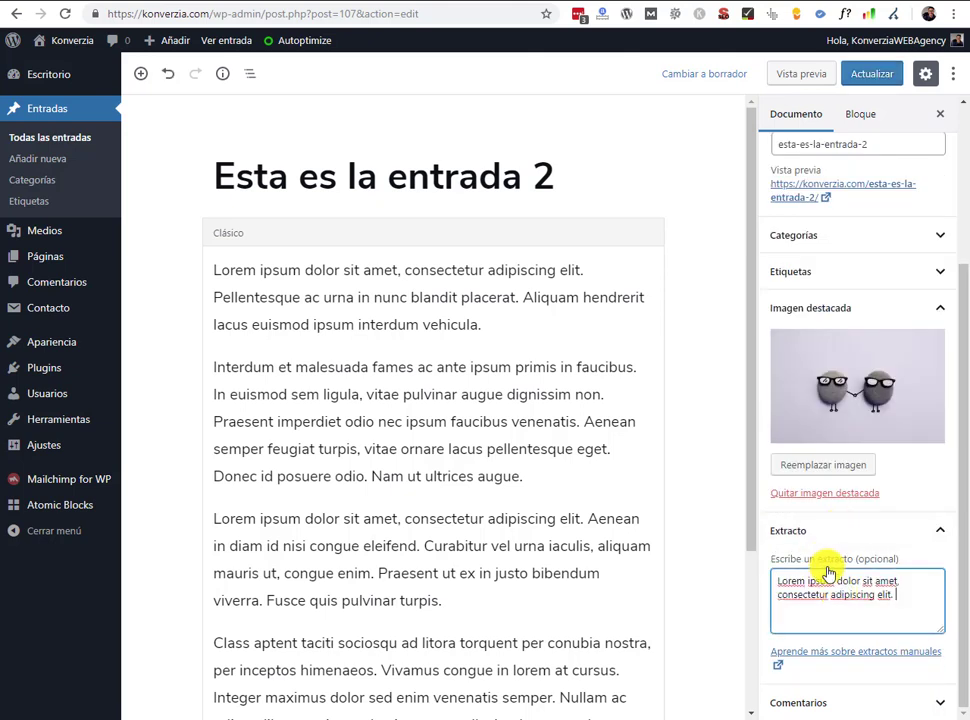
# - Replace the excerpt with the post's full first paragraph and update the post
pyautogui.moveTo(214, 274); pyautogui.dragTo(511, 358)
pyautogui.hotkey('ctrl', 'c')
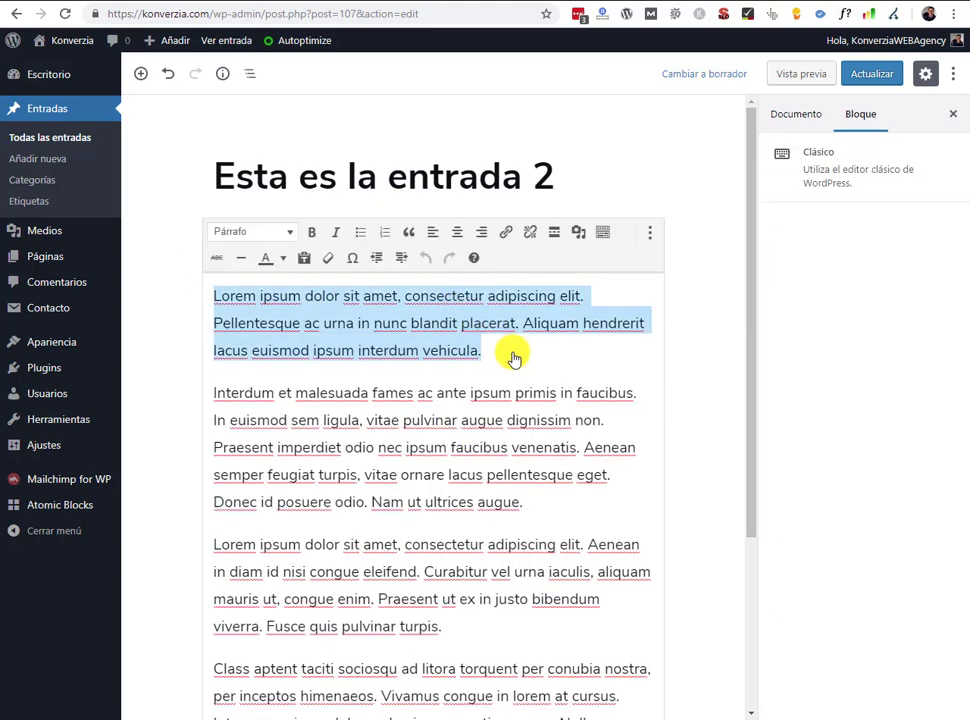
pyautogui.scroll(-3, 513, 426)
pyautogui.scroll(2, 750, 405)
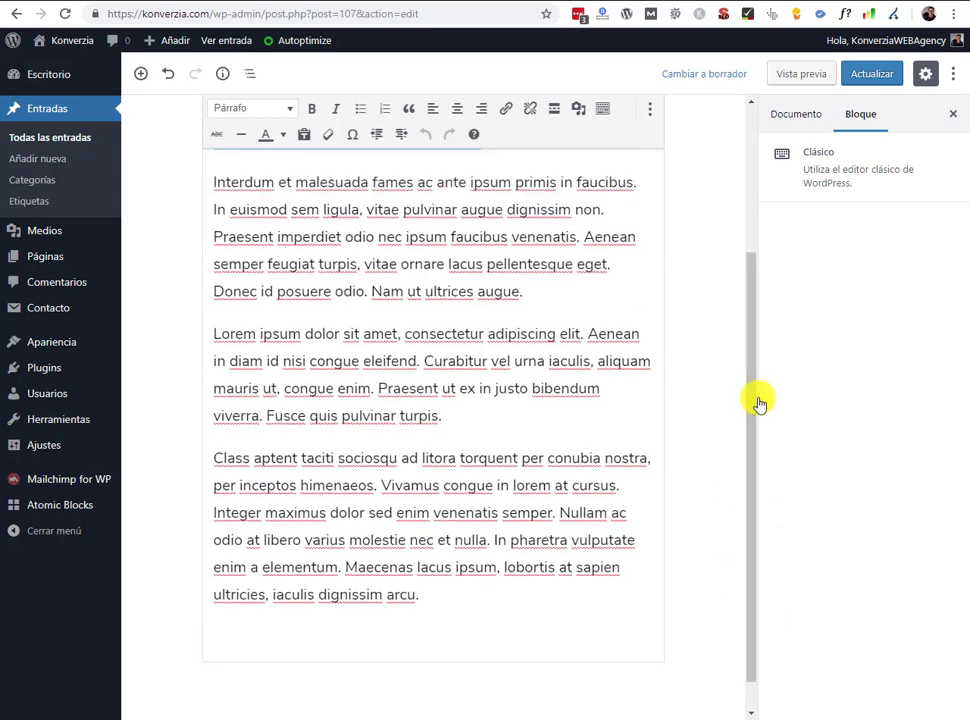
pyautogui.click(797, 114)
pyautogui.scroll(-3, 946, 461)
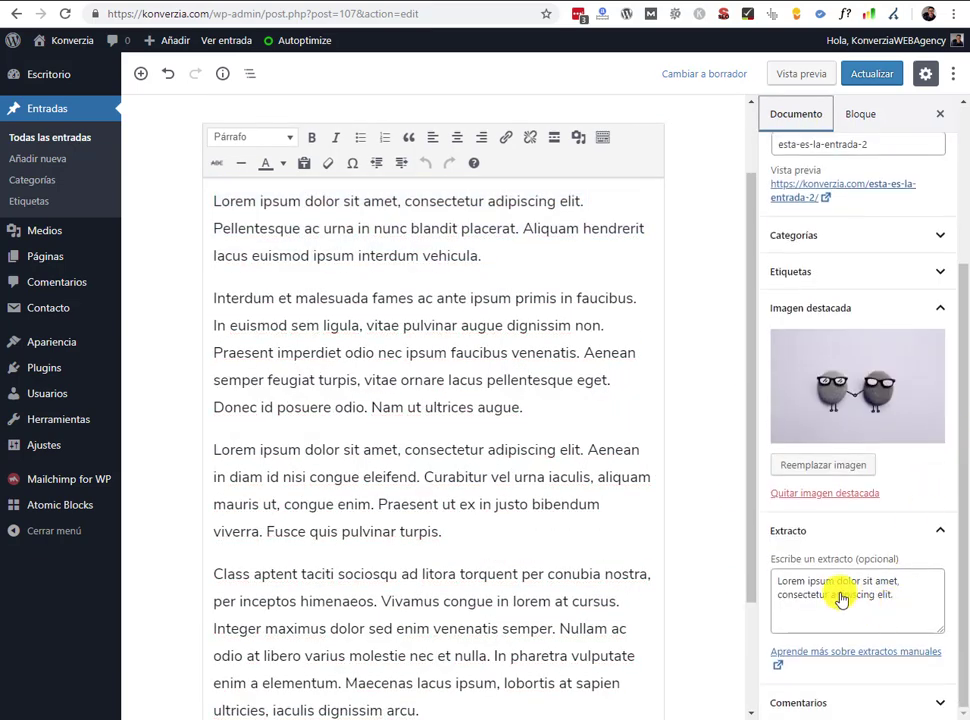
pyautogui.doubleClick(840, 595)
pyautogui.hotkey('ctrl', 'a')
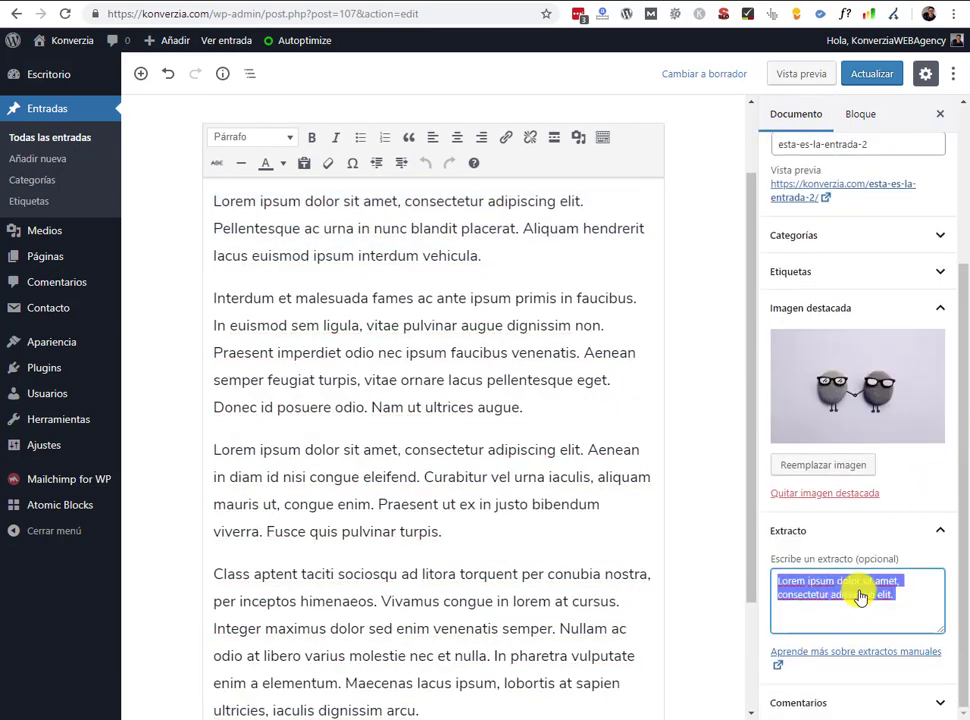
pyautogui.hotkey('ctrl', 'v')
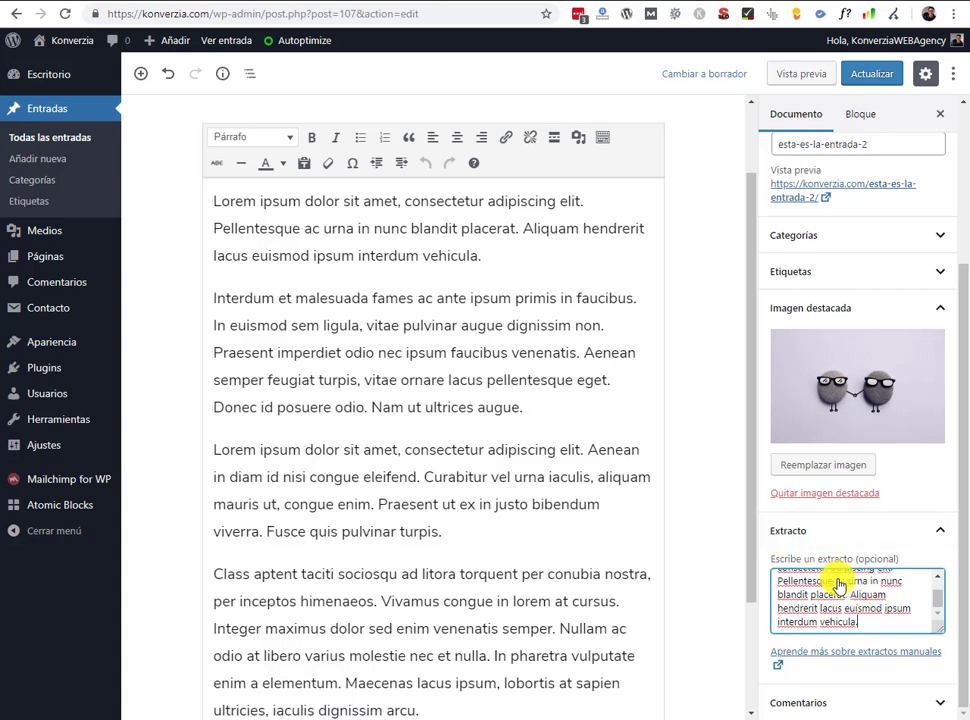
pyautogui.click(872, 73)
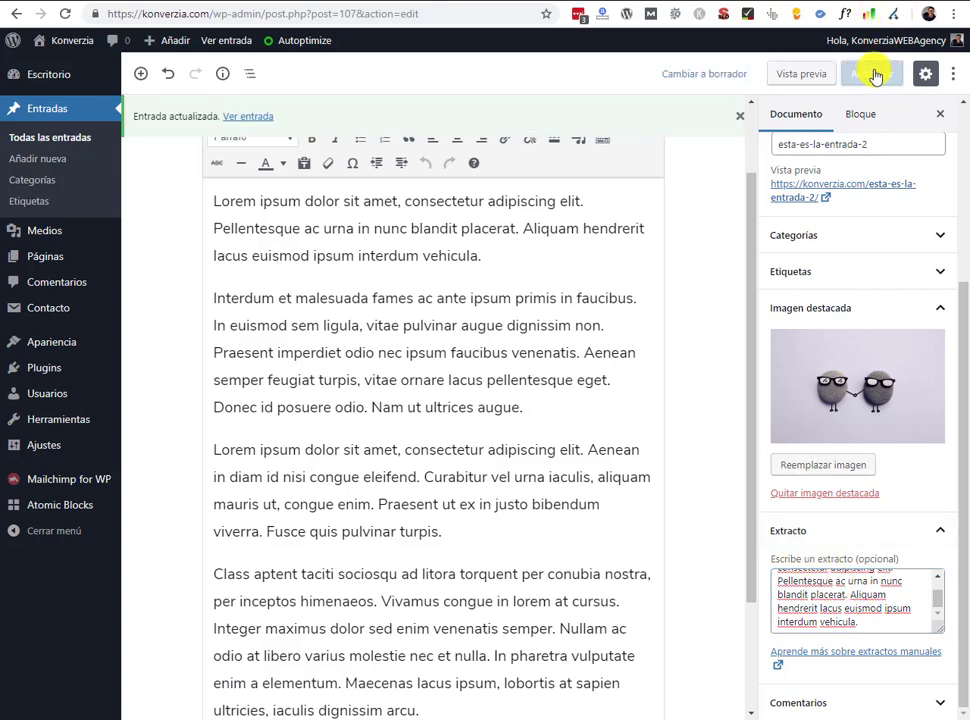
pyautogui.scroll(1, 600, 230)
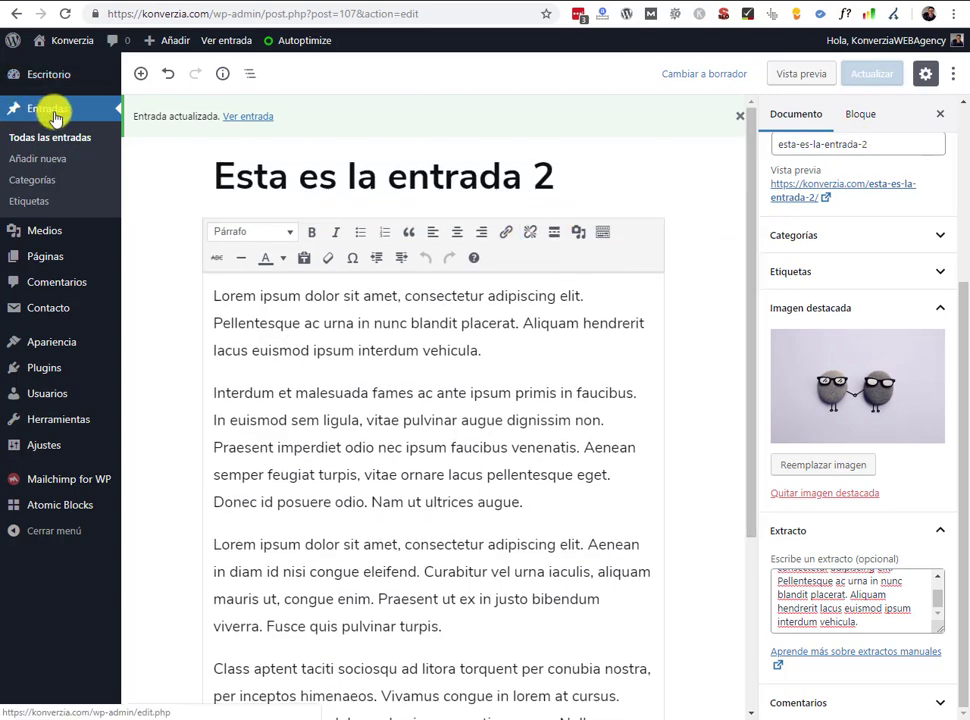
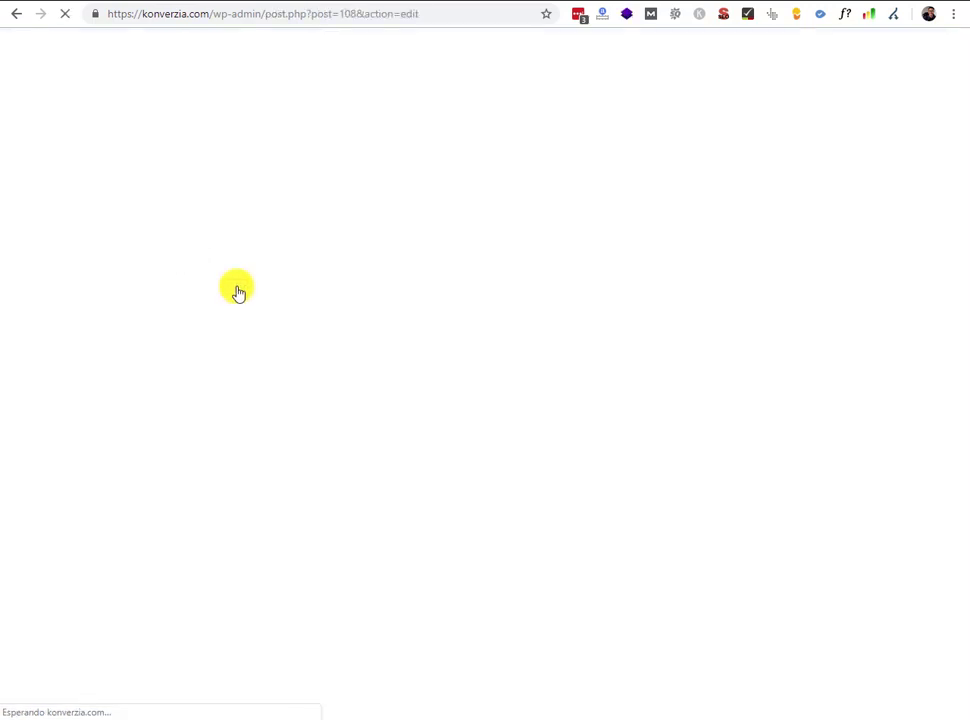
# - Replace Esta es la entrada 1's excerpt with a longer pasted Lorem ipsum paragraph and update it
pyautogui.scroll(-1, 858, 598)
pyautogui.scroll(-2, 858, 598)
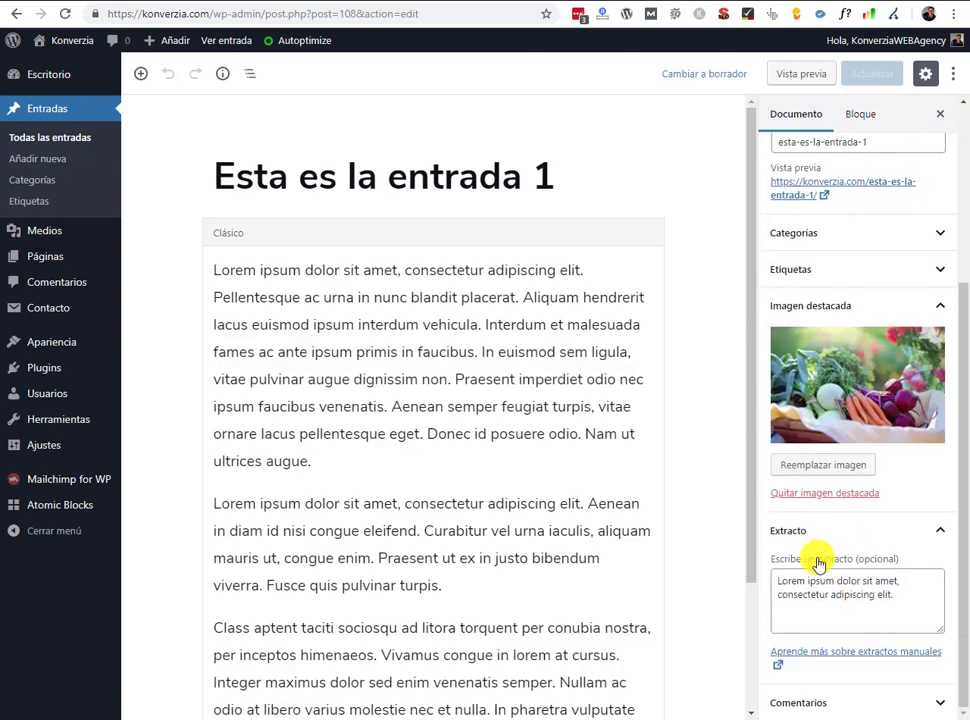
pyautogui.tripleClick(810, 590)
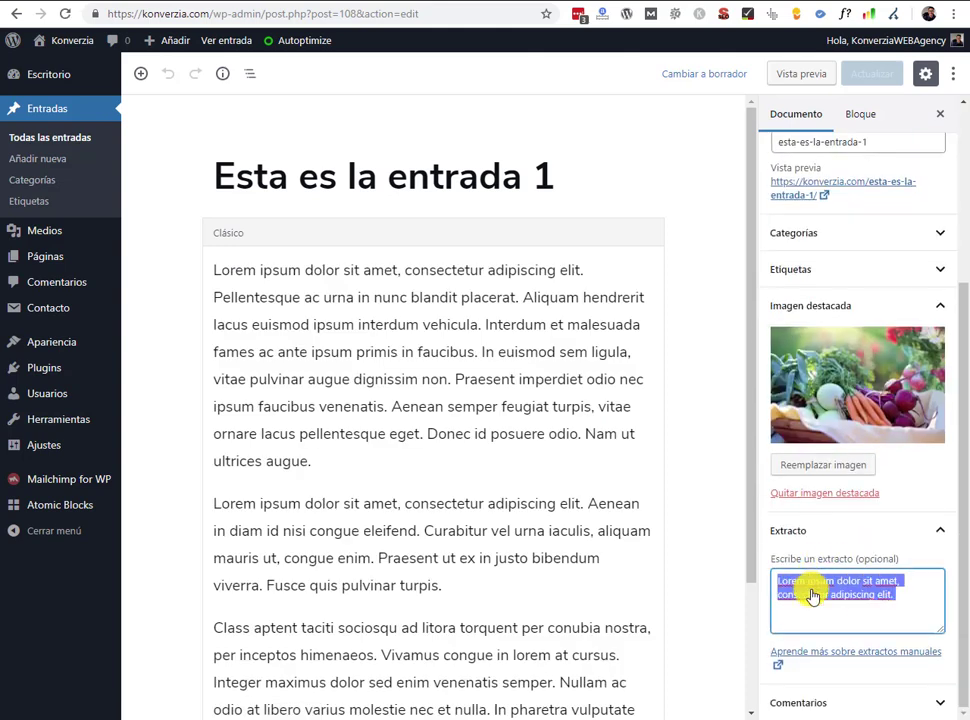
pyautogui.write('Lorem ipsum dolor sit amet, consectetur adipiscing elit. Pellentesque ac urna in nunc blandit placerat. Aliquam hendrerit lacus euismod ipsum interdum vehicula.')
pyautogui.click(870, 74)
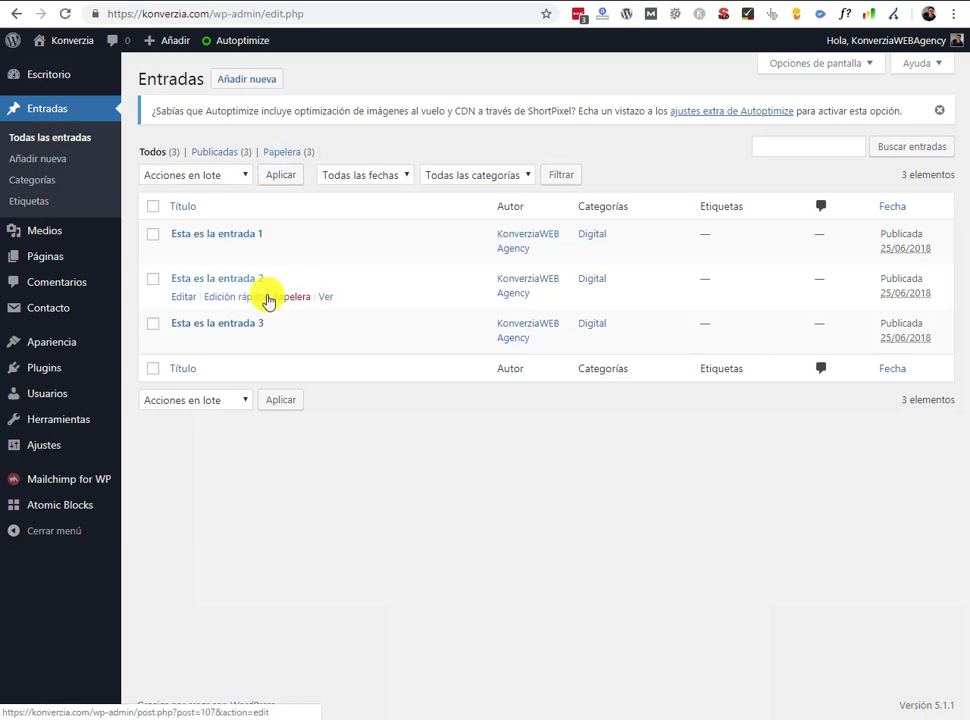
# - Paste a Lorem ipsum paragraph as Esta es la entrada 3's excerpt and update it
pyautogui.click(189, 343)
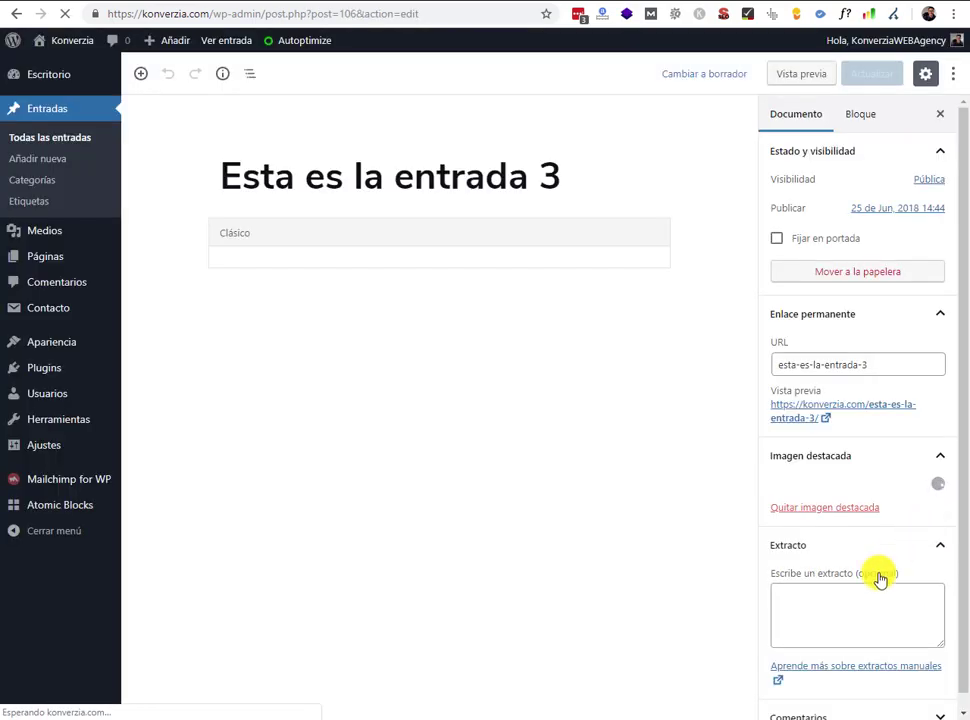
pyautogui.click(816, 600)
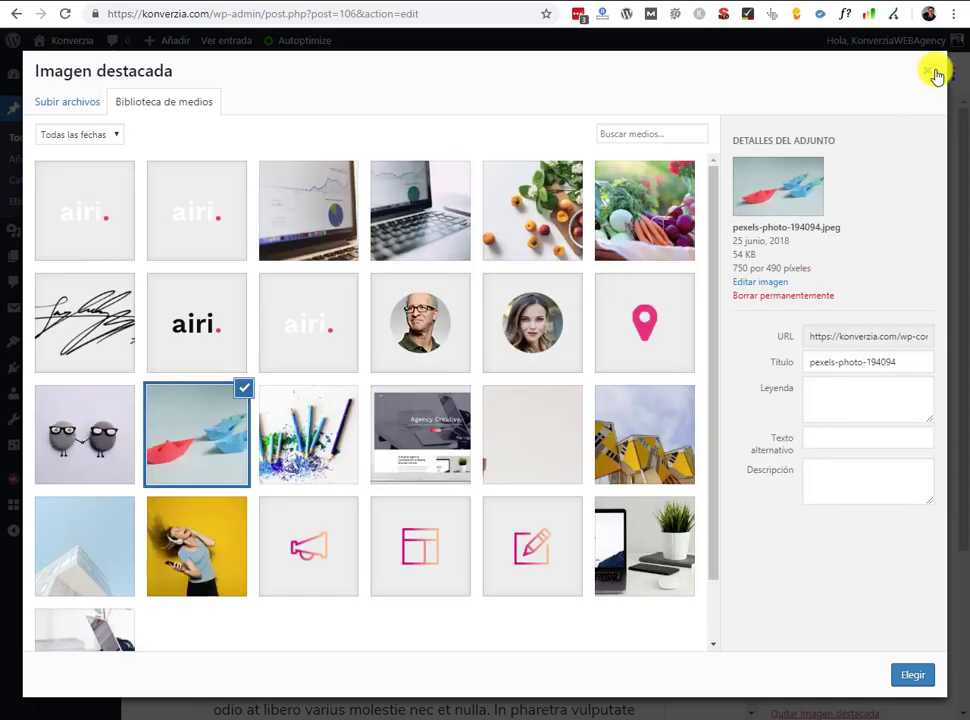
pyautogui.click(927, 70)
pyautogui.scroll(-3, 915, 455)
pyautogui.click(786, 612)
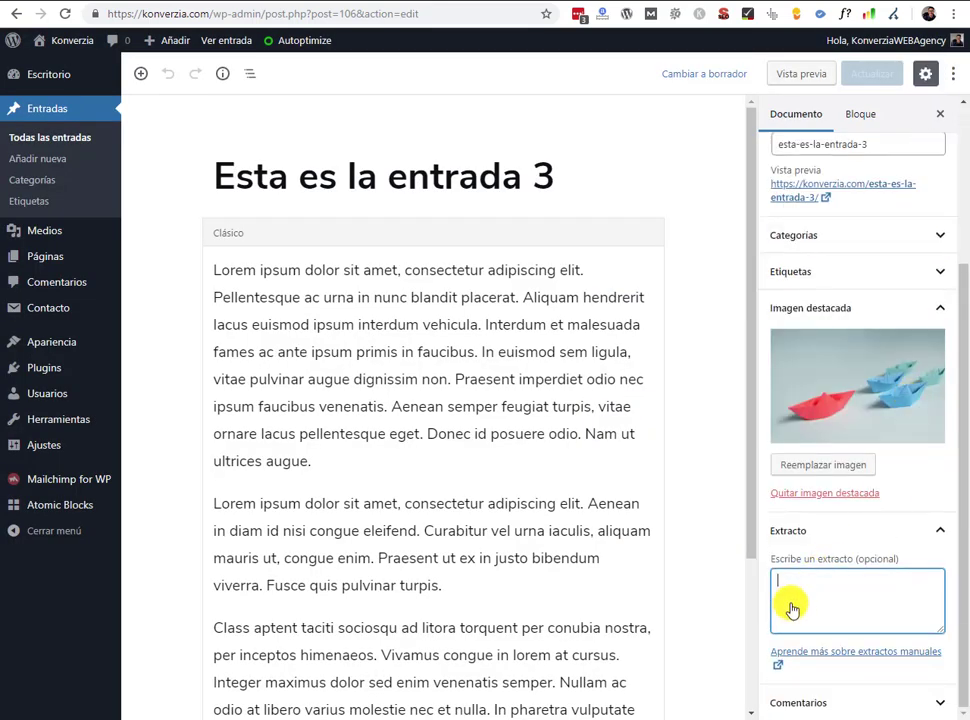
pyautogui.write('Lorem ipsum dolor sit amet, consectetur adipiscing elit. Pellentesque ac urna in nunc blandit placerat. Aliquam hendrerit lacus euismod ipsum interdum vehicula.')
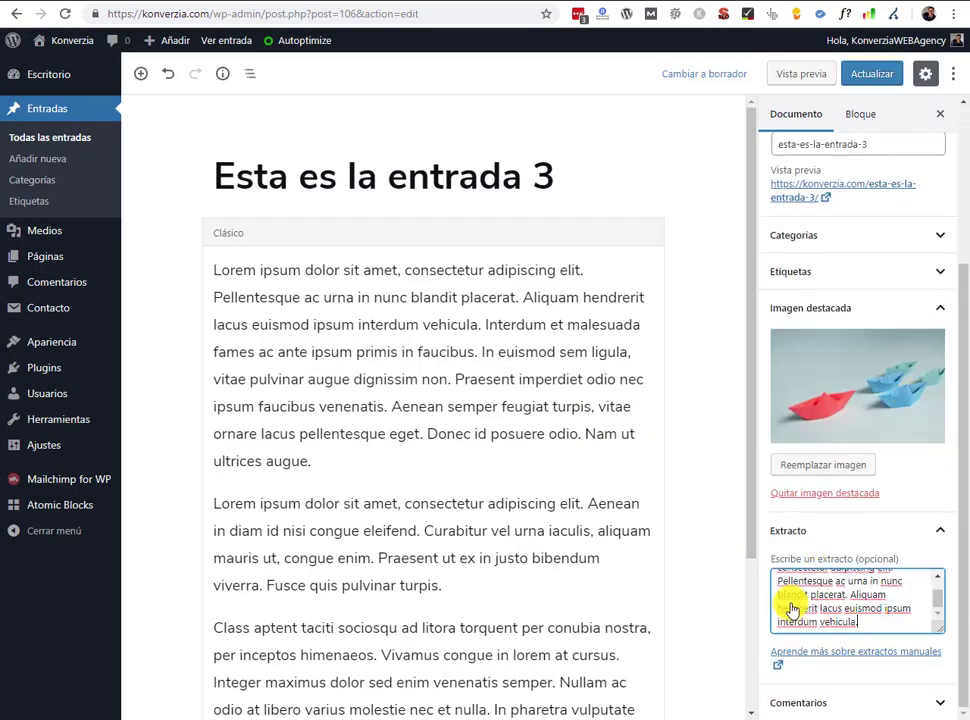
pyautogui.click(858, 74)
pyautogui.moveTo(178, 716)
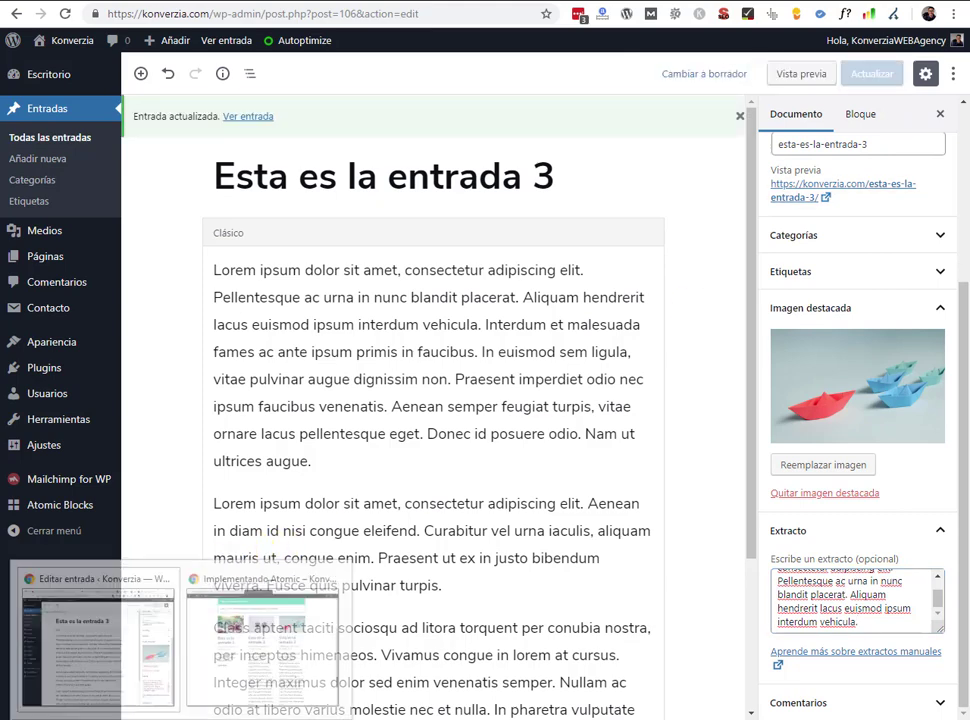
pyautogui.click(210, 673)
# - Reload the Implementando Atomic page and scroll the post grid to check the longer excerpts
pyautogui.scroll(2, 245, 580)
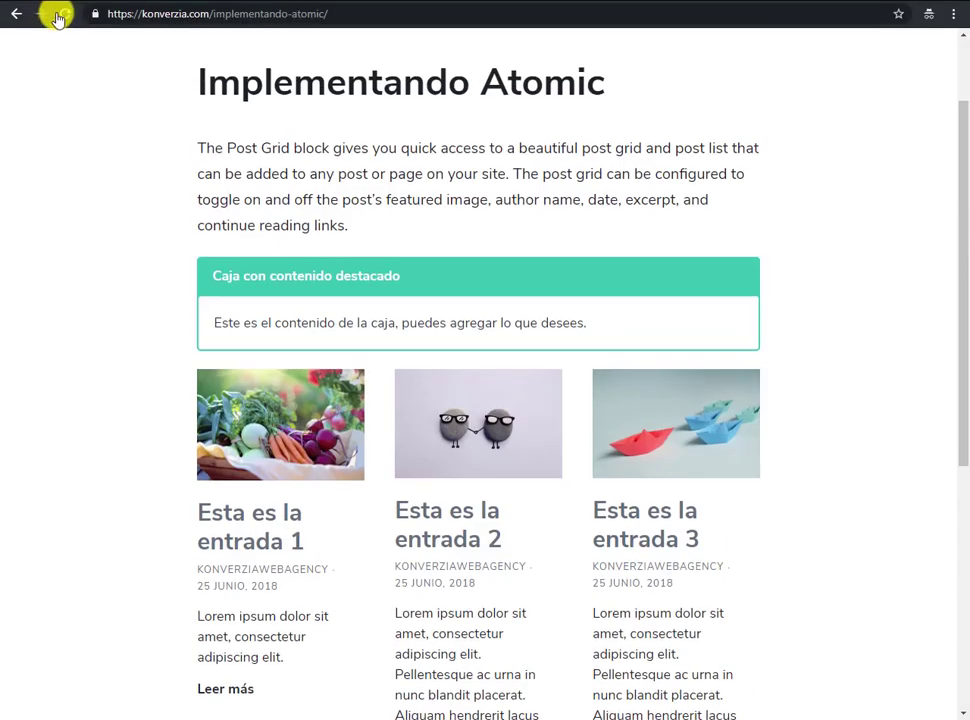
pyautogui.click(63, 18)
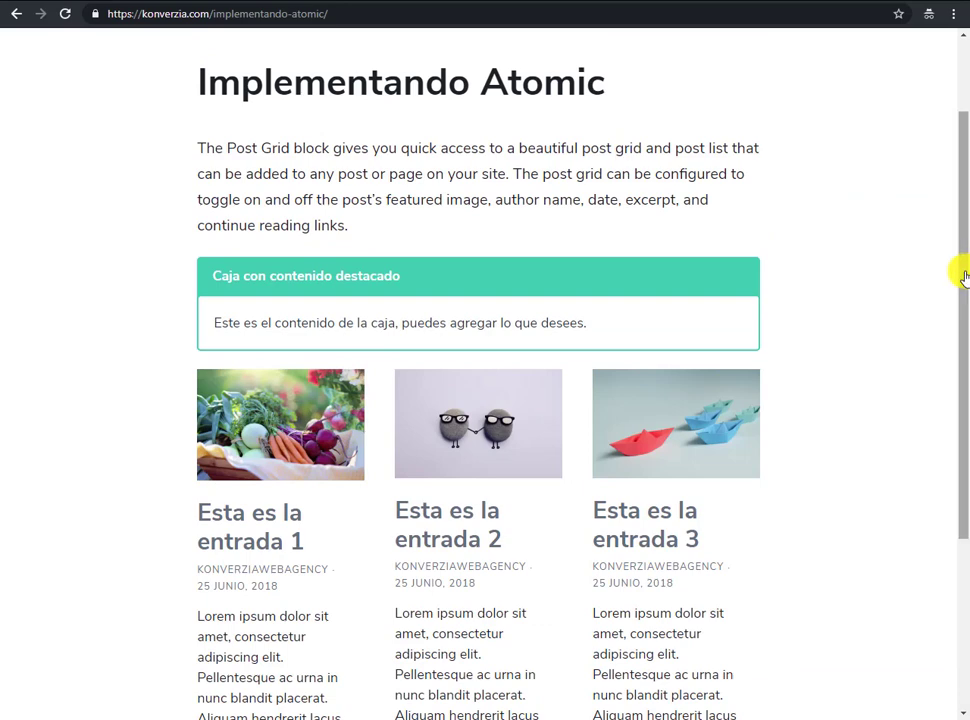
pyautogui.scroll(-2, 961, 262)
pyautogui.scroll(-2, 961, 266)
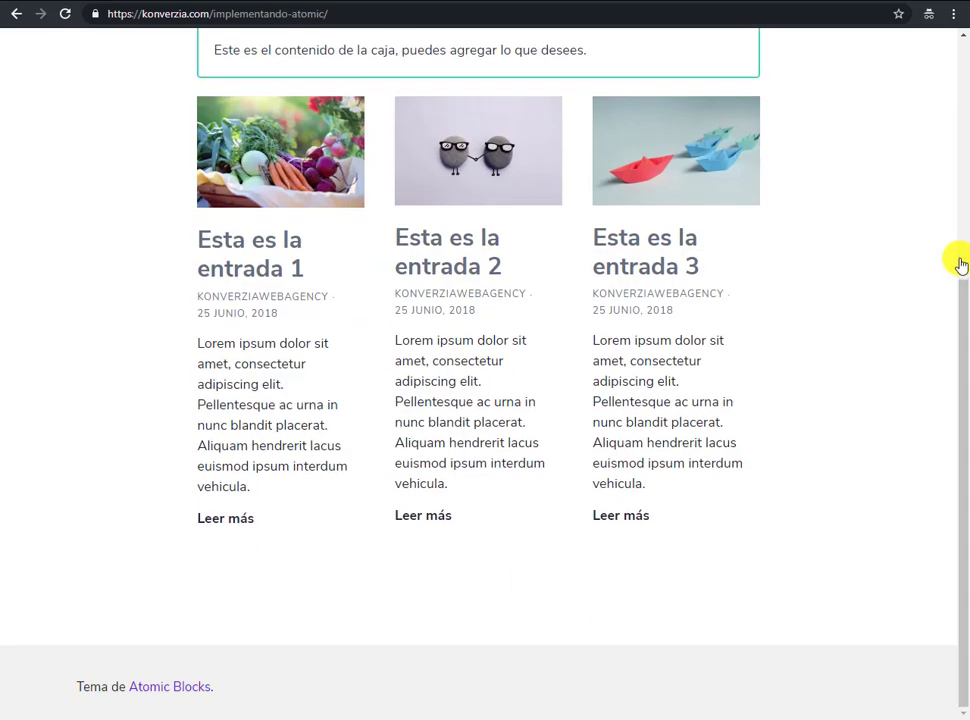
pyautogui.scroll(2, 961, 262)
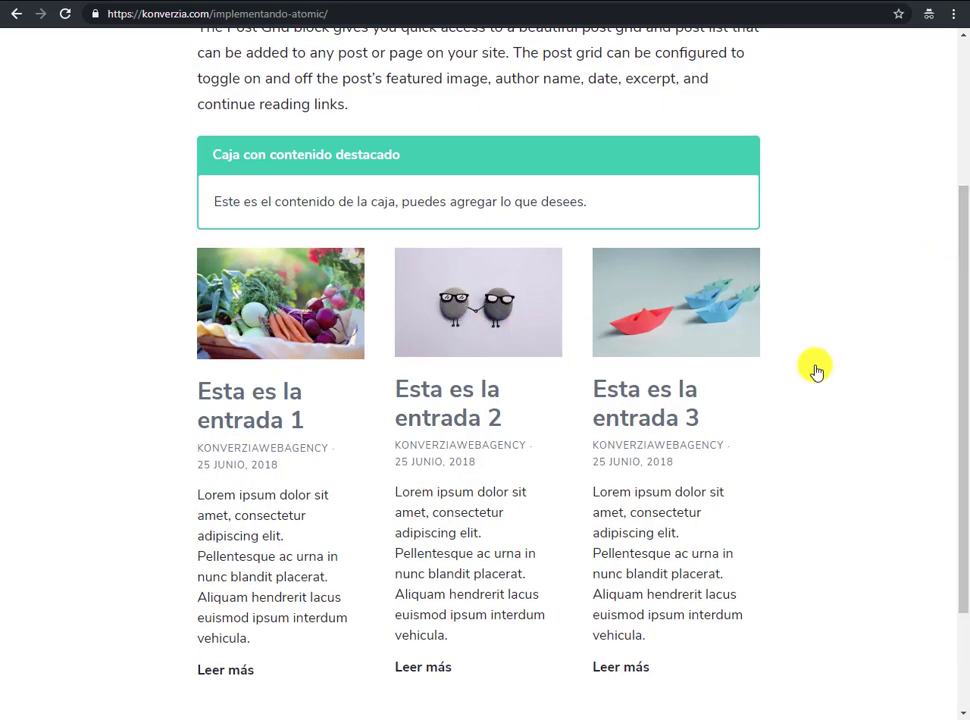
pyautogui.scroll(-1, 763, 369)
pyautogui.scroll(3, 760, 370)
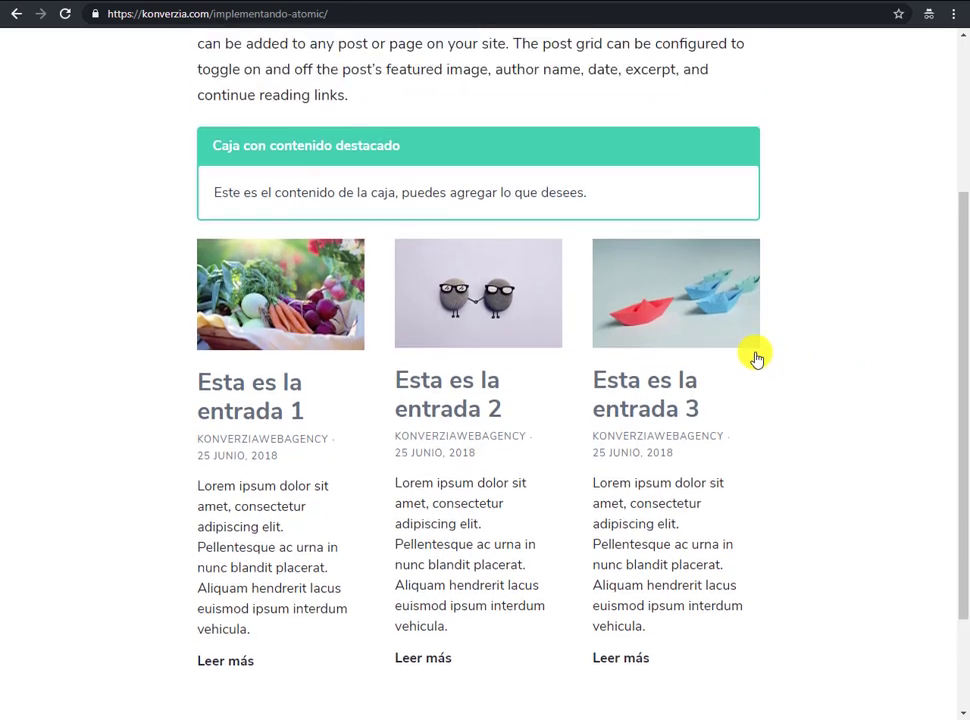
pyautogui.scroll(-4, 756, 372)
pyautogui.scroll(3, 756, 372)
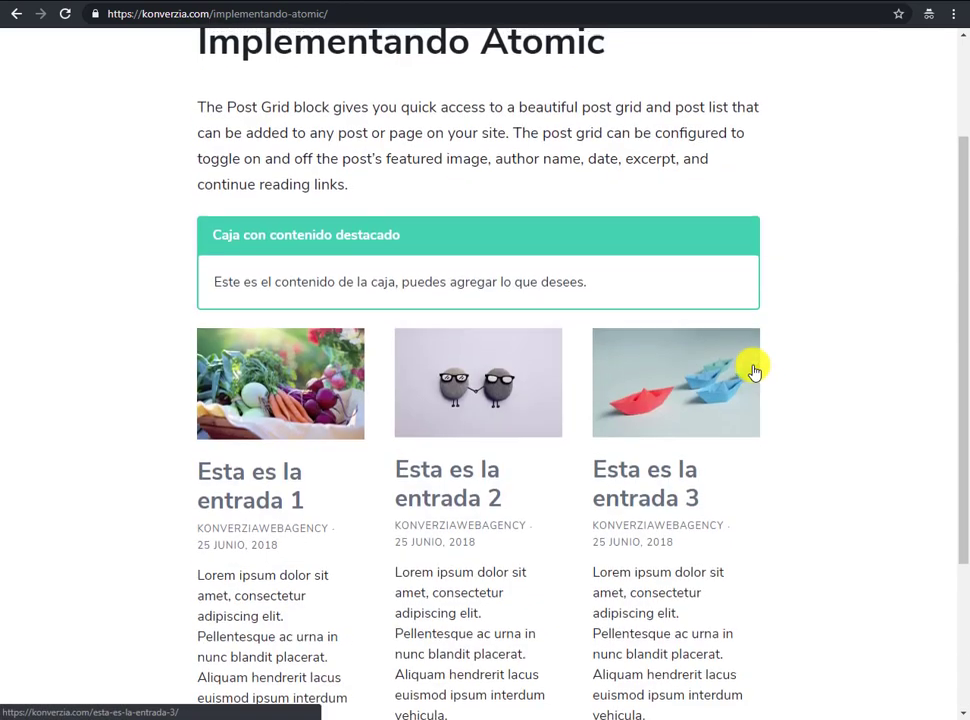
pyautogui.scroll(-2, 754, 371)
pyautogui.scroll(-1, 754, 371)
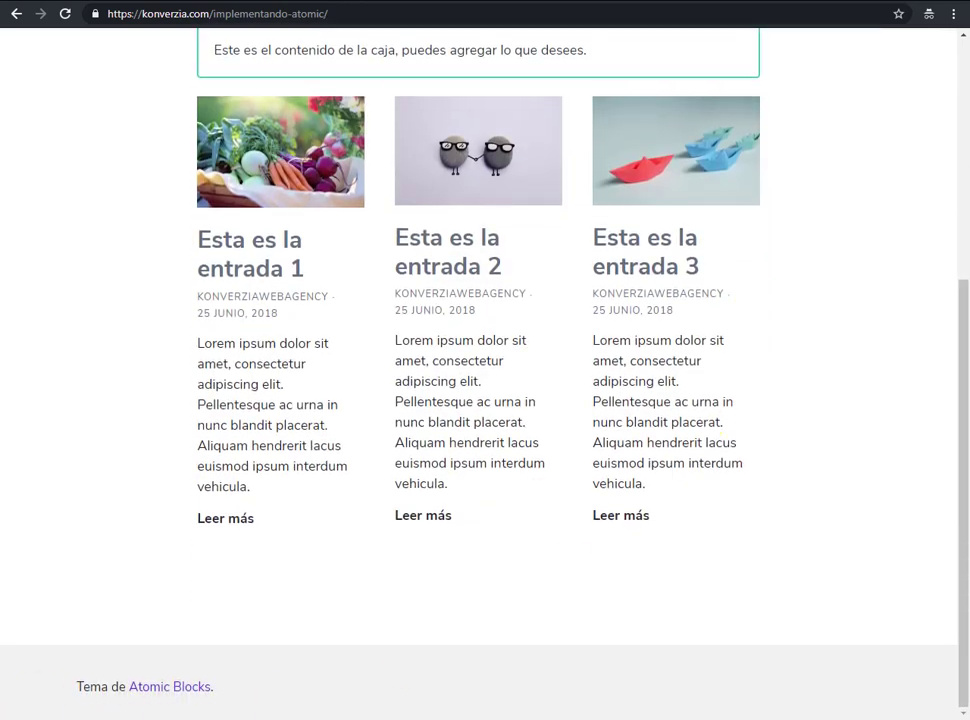
pyautogui.click(76, 688)
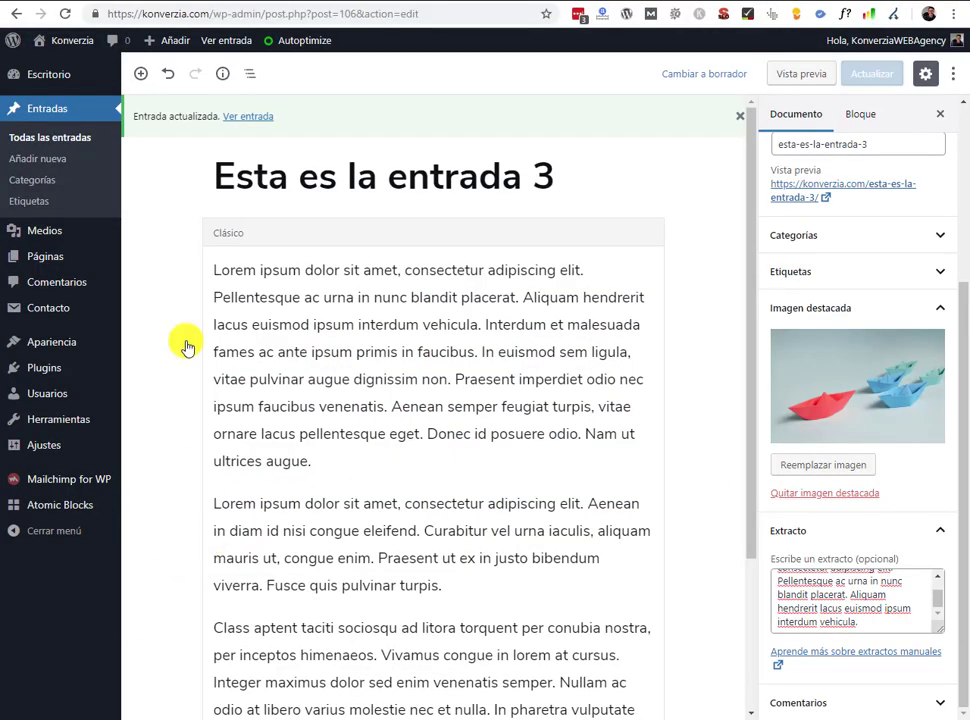
# - Insert an AB Call To Action block from the Atomic Blocks group below the post grid
pyautogui.click(315, 8)
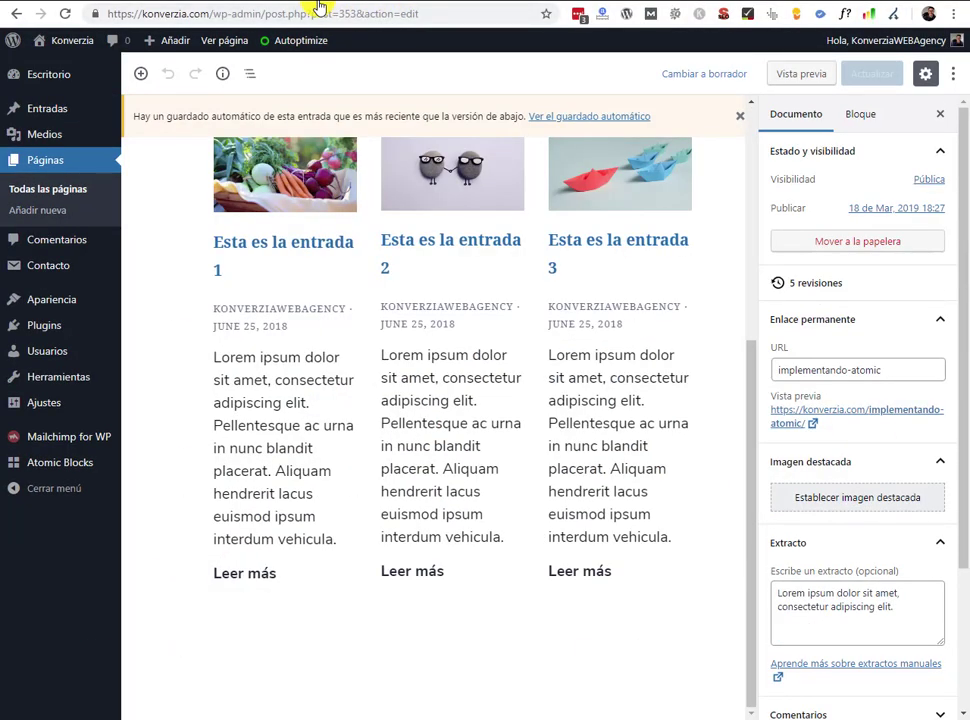
pyautogui.click(177, 653)
pyautogui.scroll(-3, 342, 463)
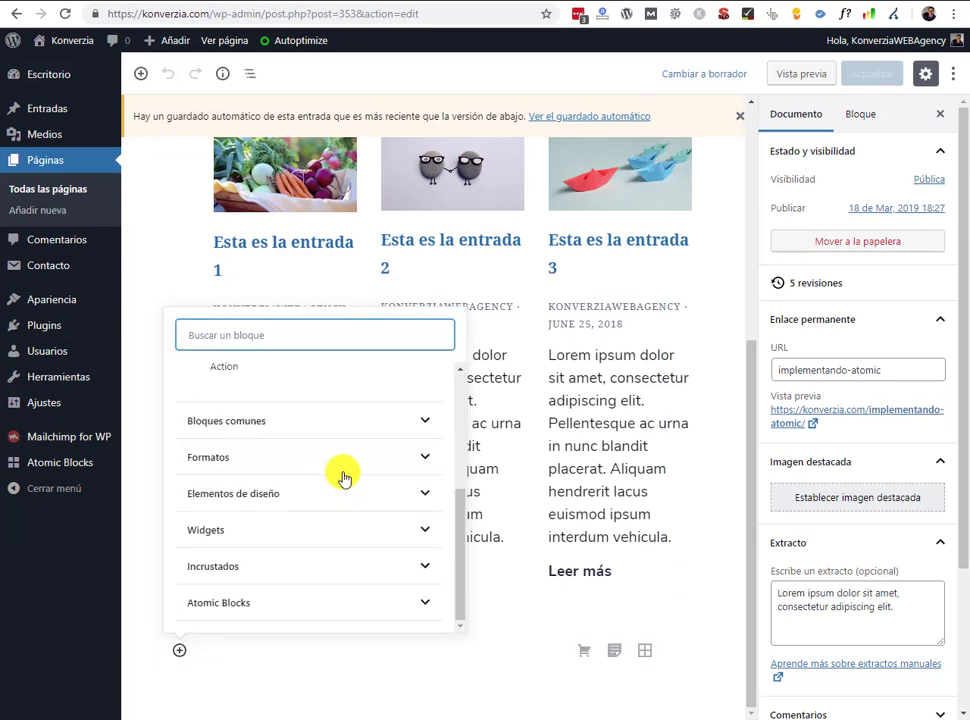
pyautogui.click(227, 608)
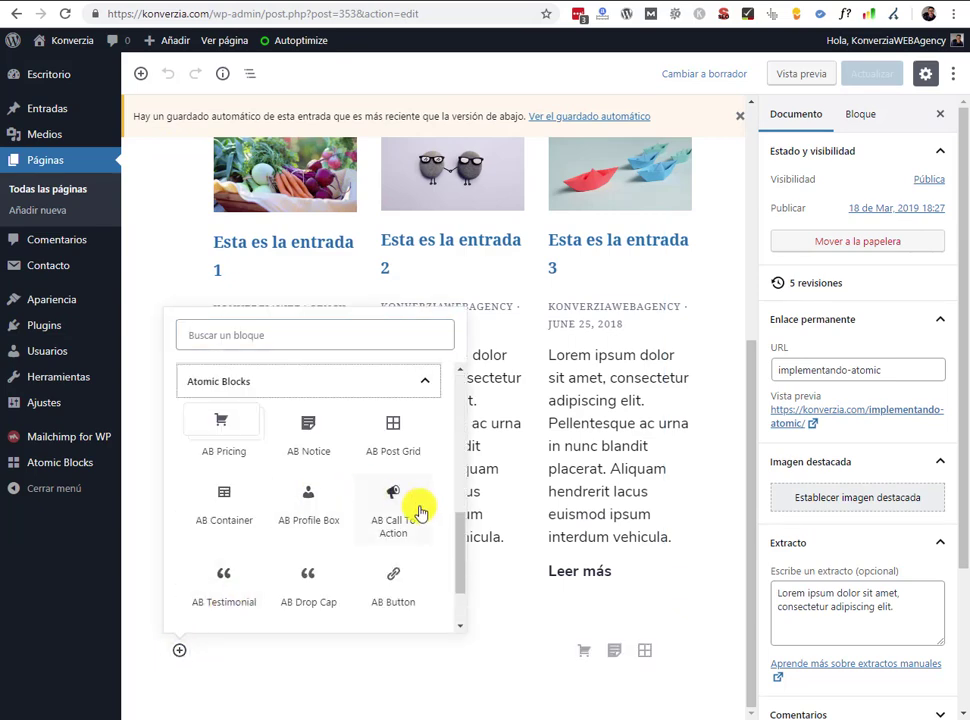
pyautogui.scroll(-1, 420, 512)
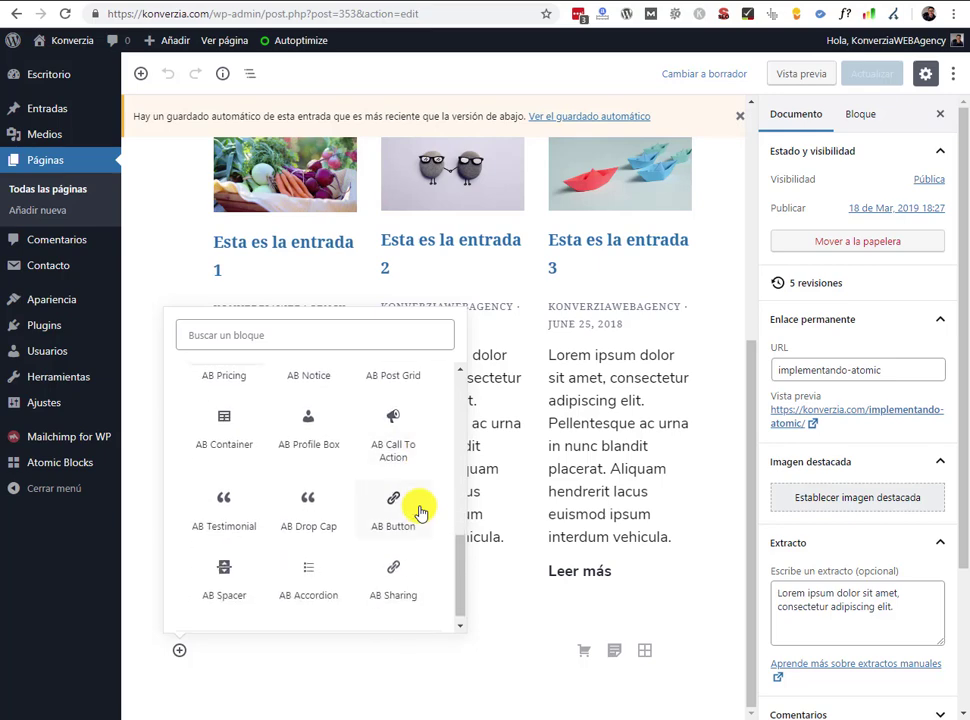
pyautogui.scroll(-1, 427, 502)
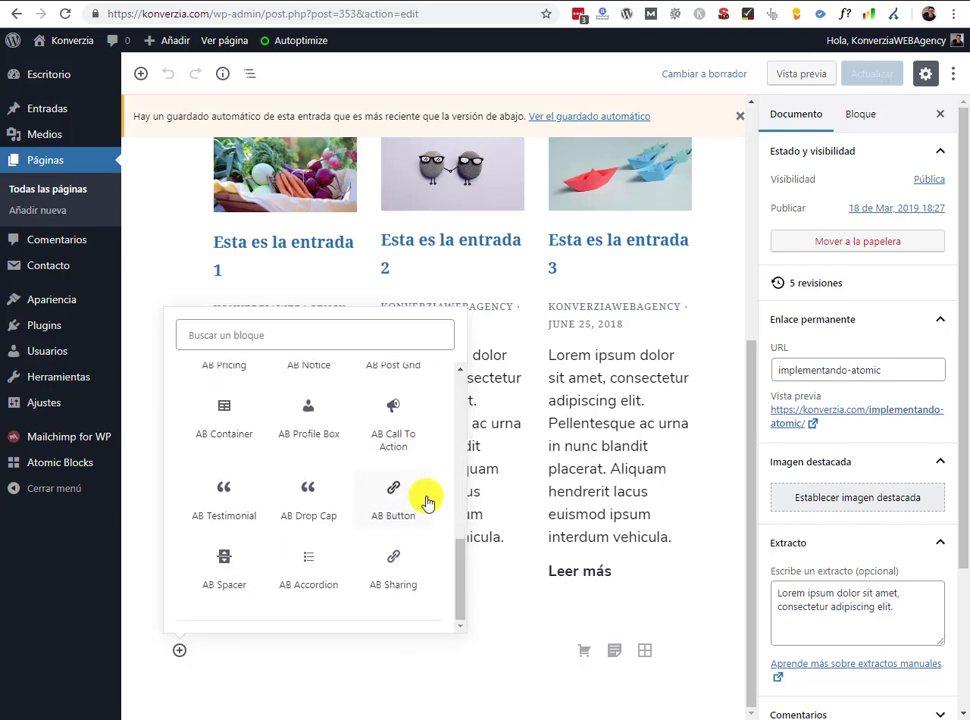
pyautogui.click(396, 436)
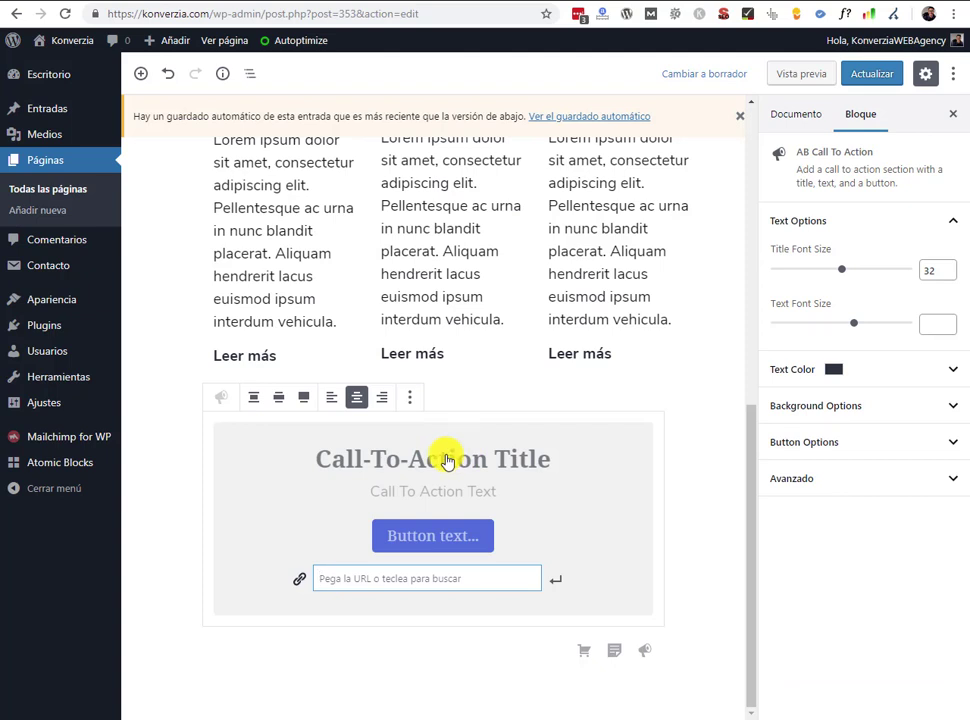
# - Title the CTA box 'Texto de la caja con CTA' with subtitle 'Clic en el botón para descargar la guía'
pyautogui.click(447, 461)
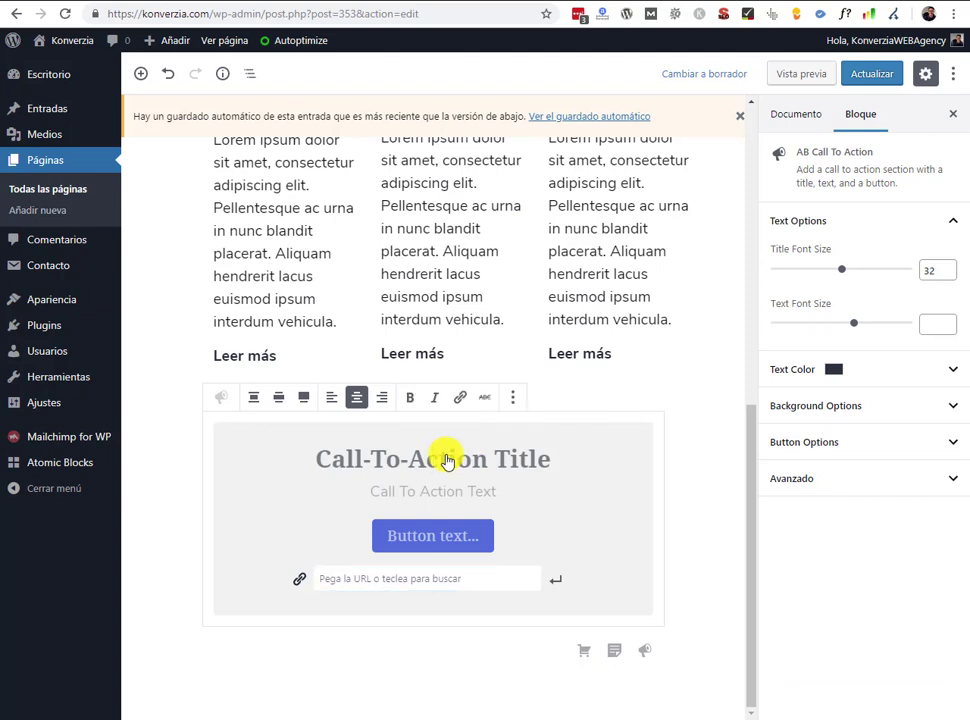
pyautogui.write('Texto')
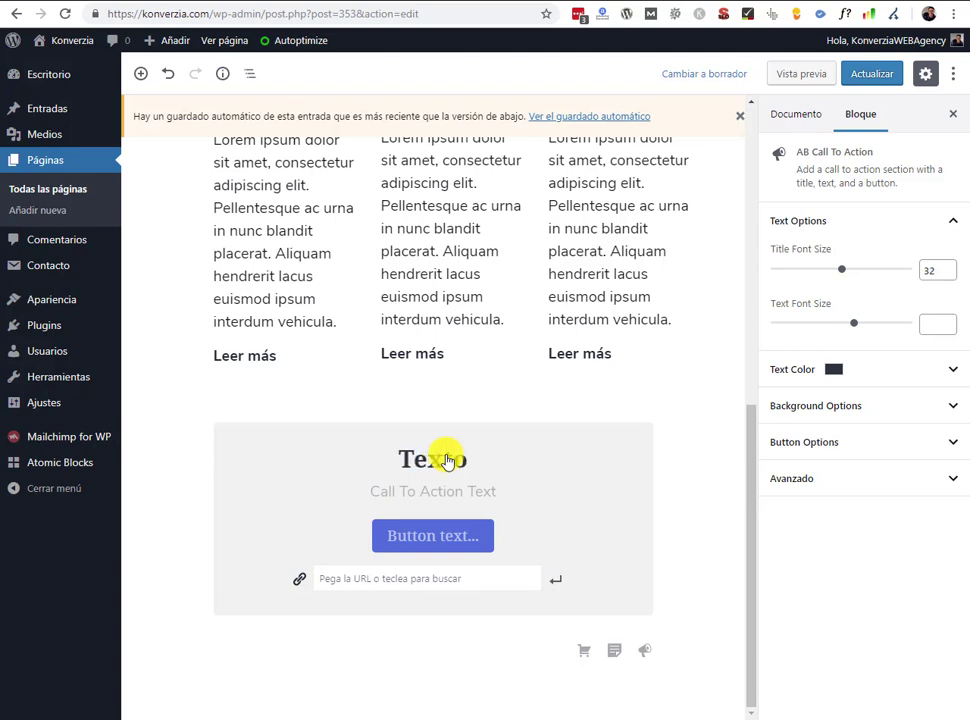
pyautogui.write(' de laca')
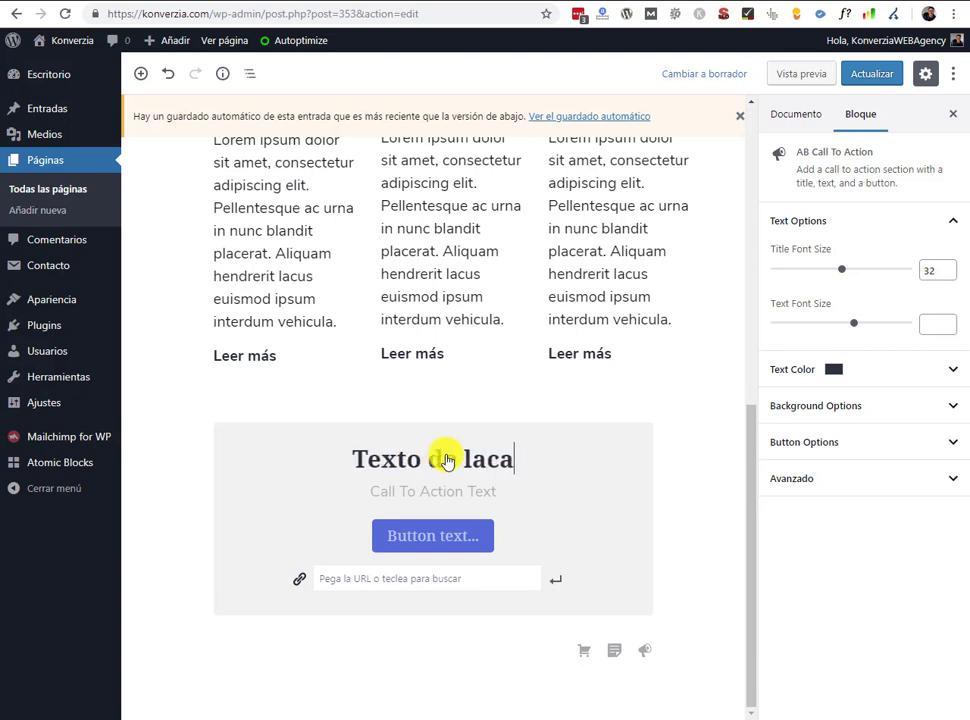
pyautogui.press('BackSpace')
pyautogui.press('BackSpace')
pyautogui.write('caja co')
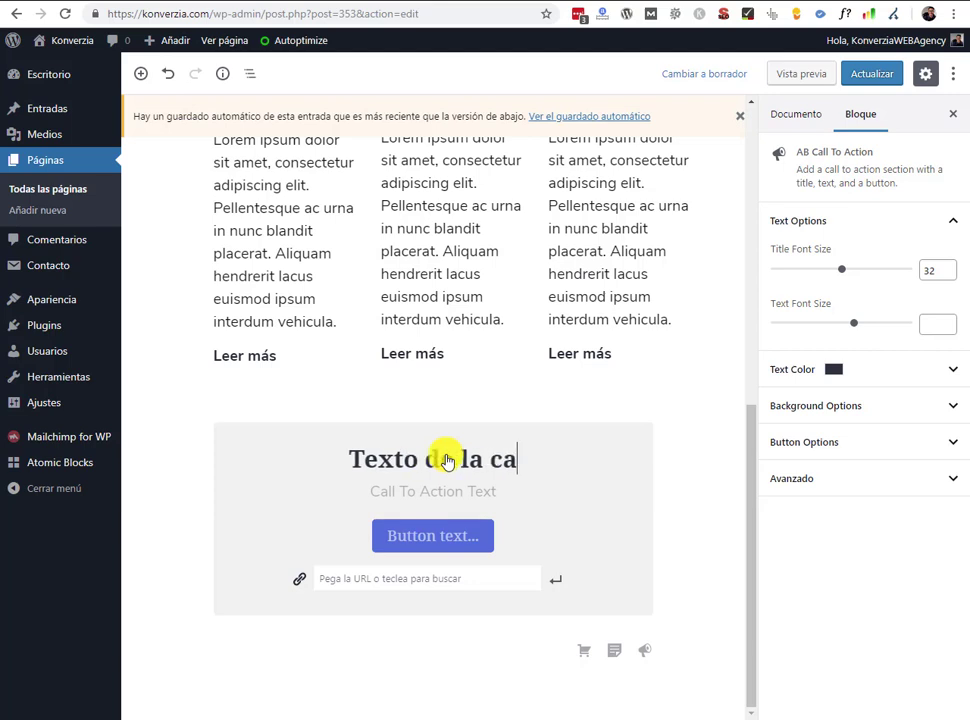
pyautogui.write('CTA')
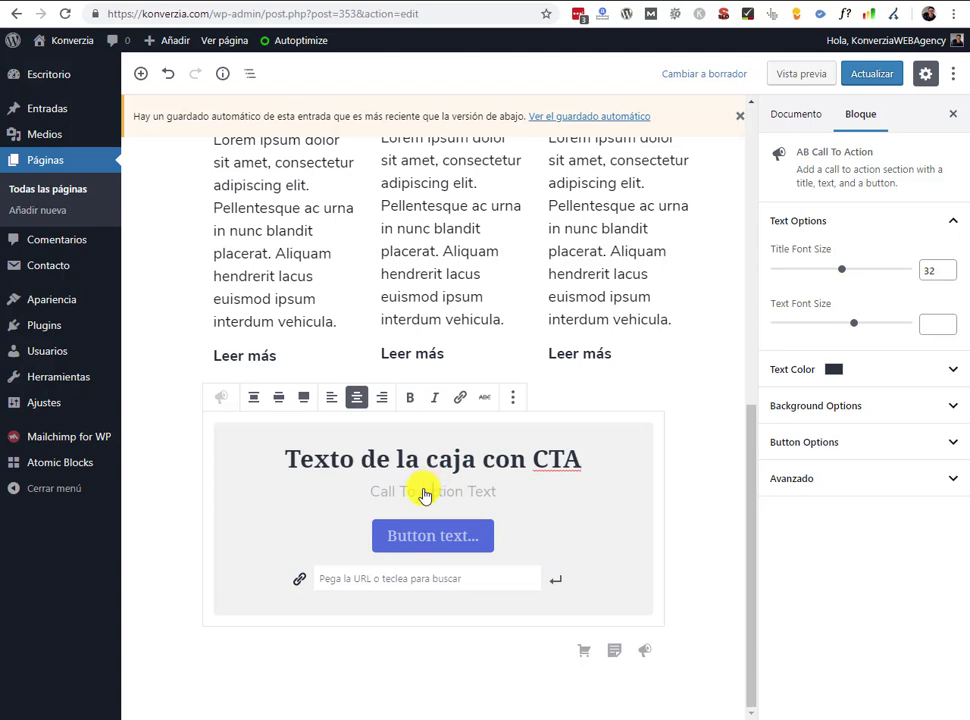
pyautogui.click(425, 494)
pyautogui.write('Te')
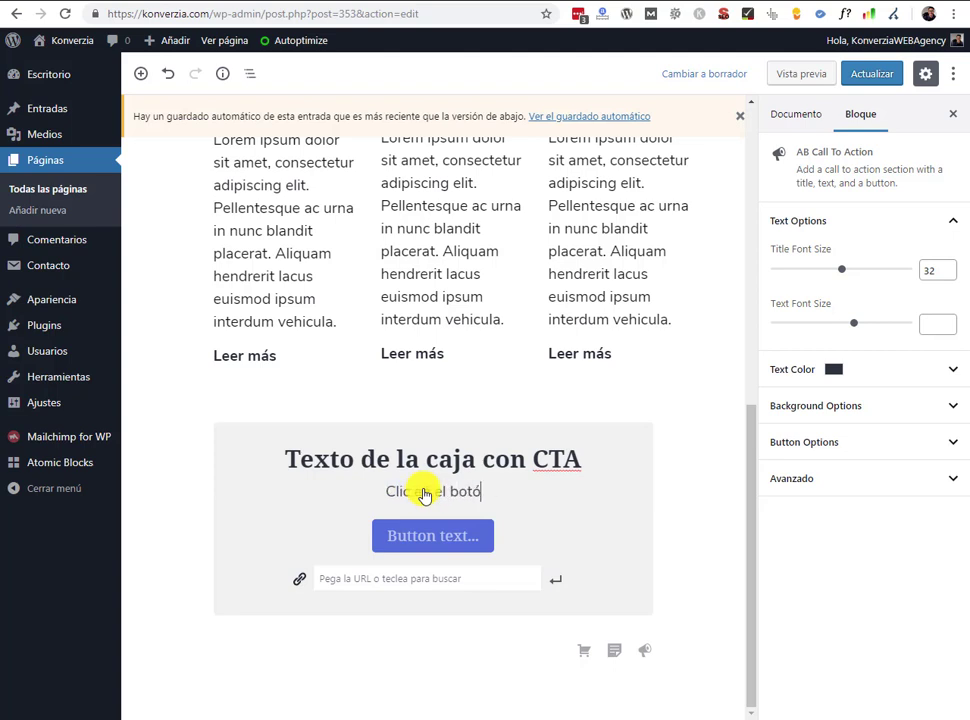
pyautogui.write('para ')
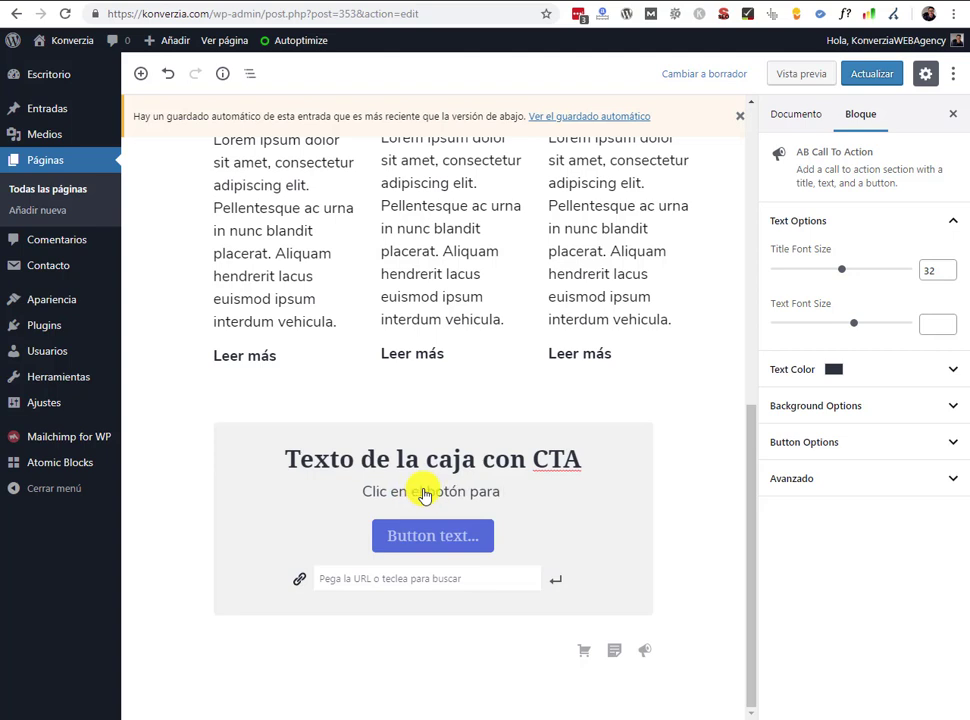
pyautogui.write('descargar')
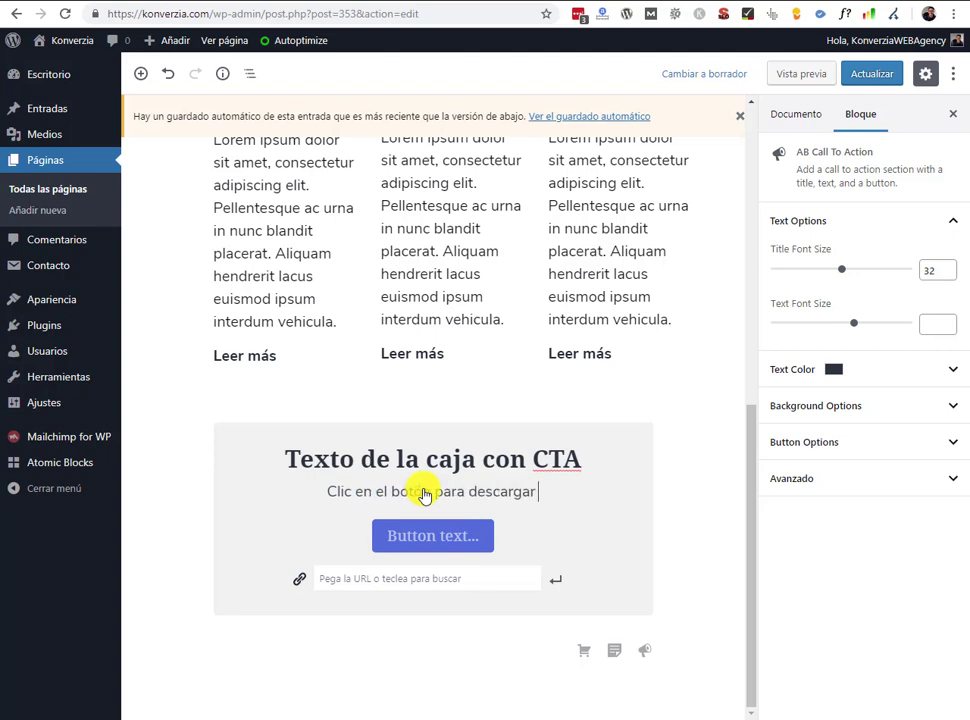
pyautogui.write(' la guía')
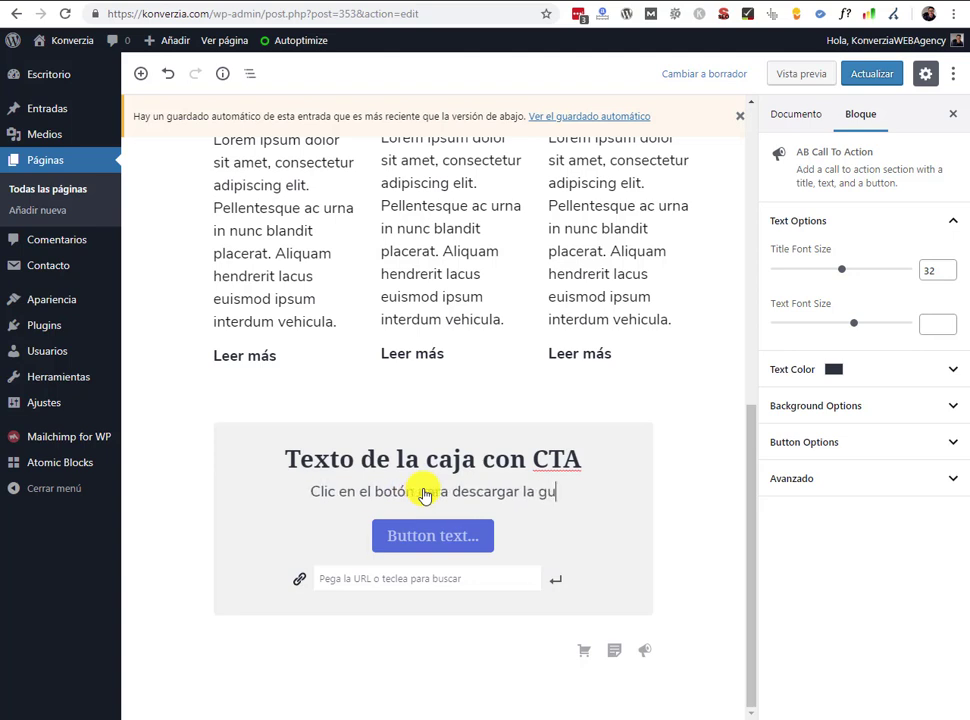
# - Label the CTA button 'Descargar la Guía' and set its link to #
pyautogui.click(444, 537)
pyautogui.write('Des')
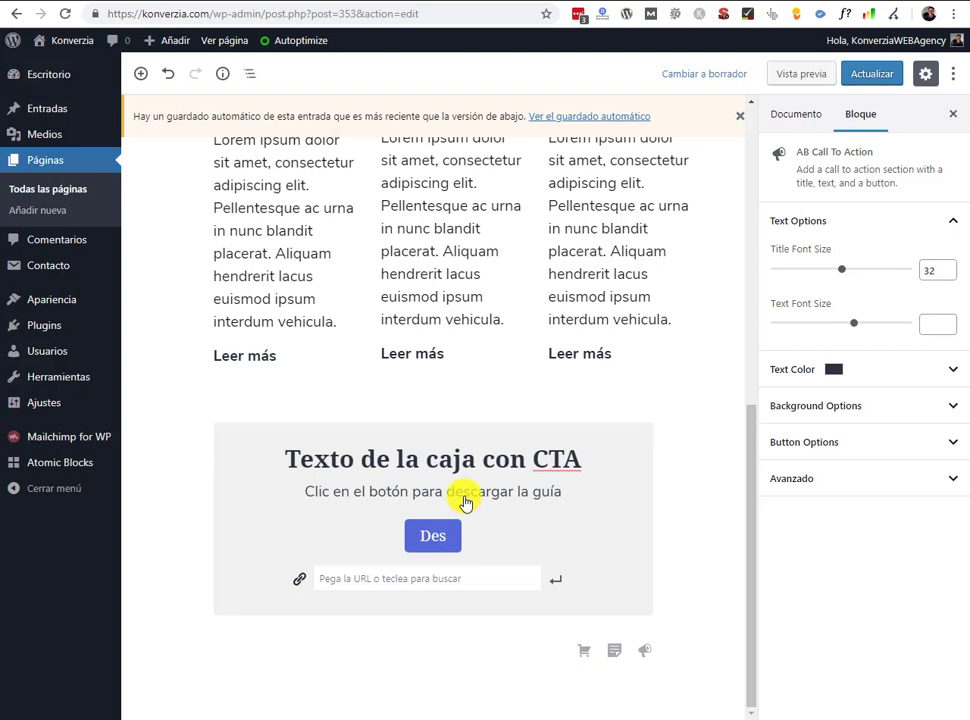
pyautogui.write('cargar')
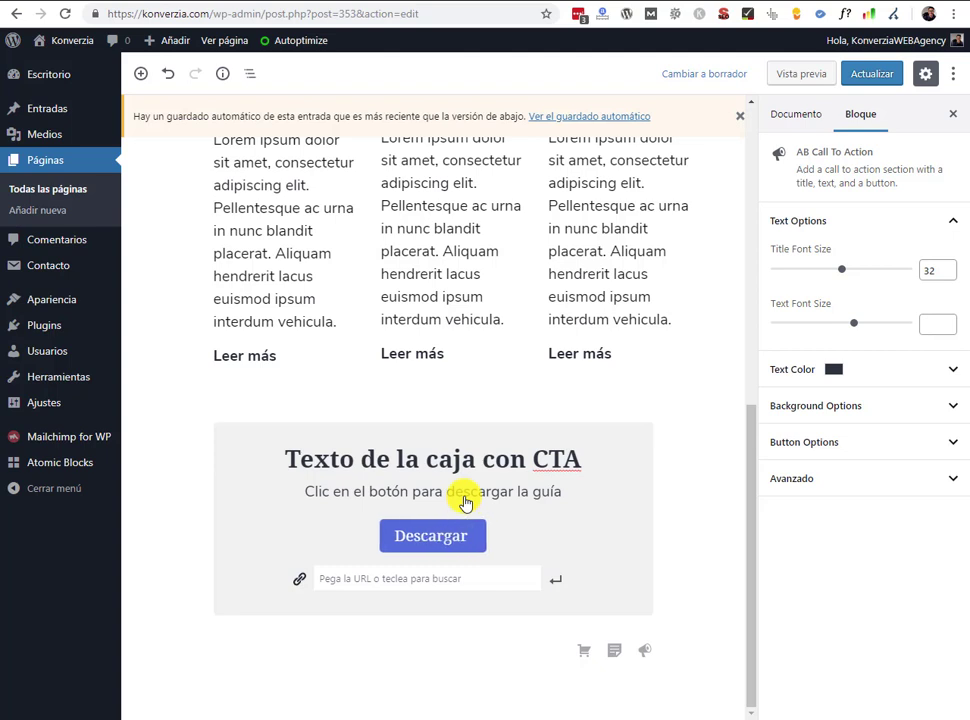
pyautogui.write(' la Gu')
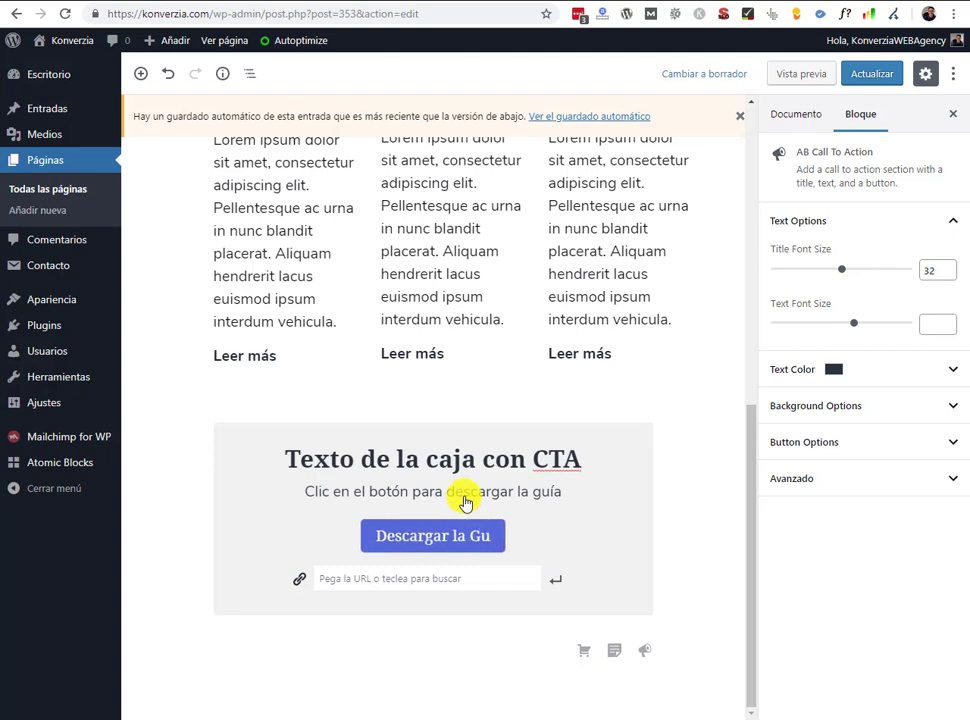
pyautogui.write('ía')
pyautogui.click(336, 580)
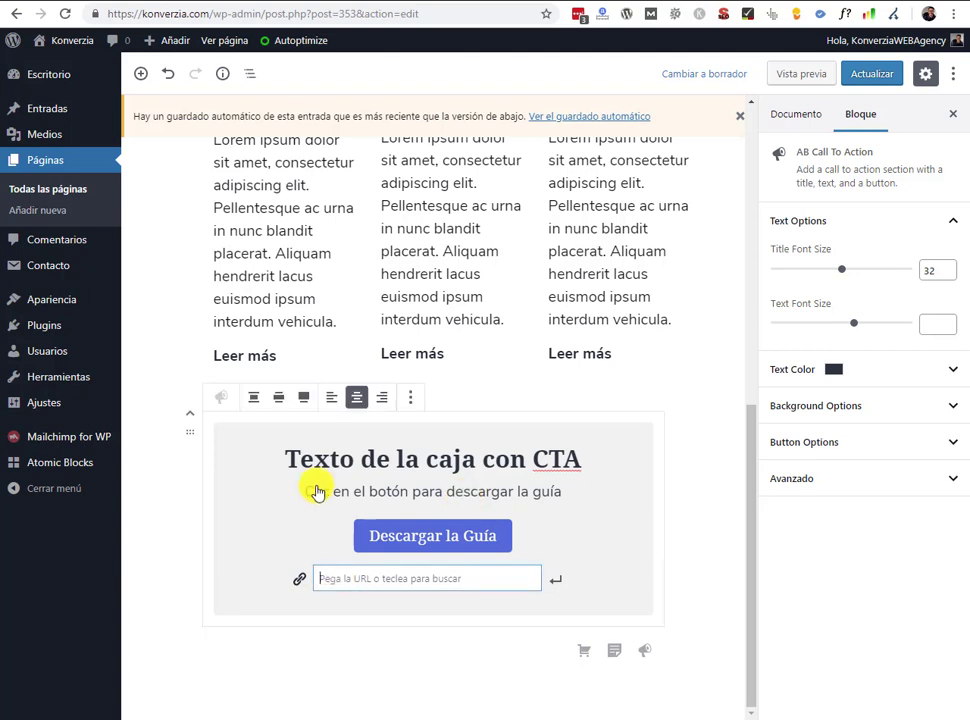
pyautogui.write('#')
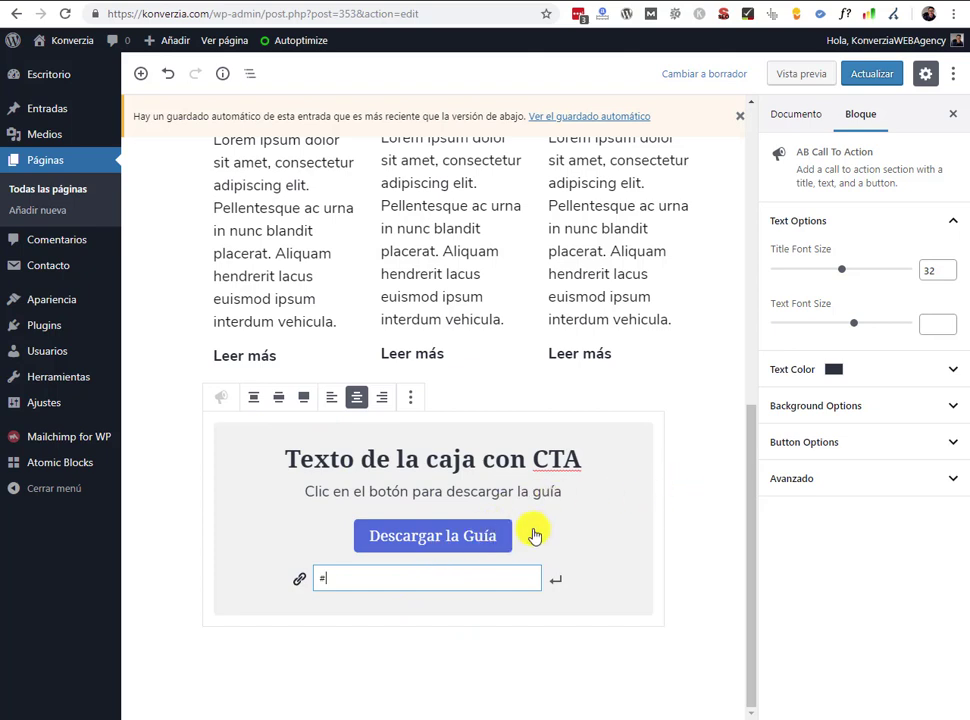
pyautogui.click(502, 535)
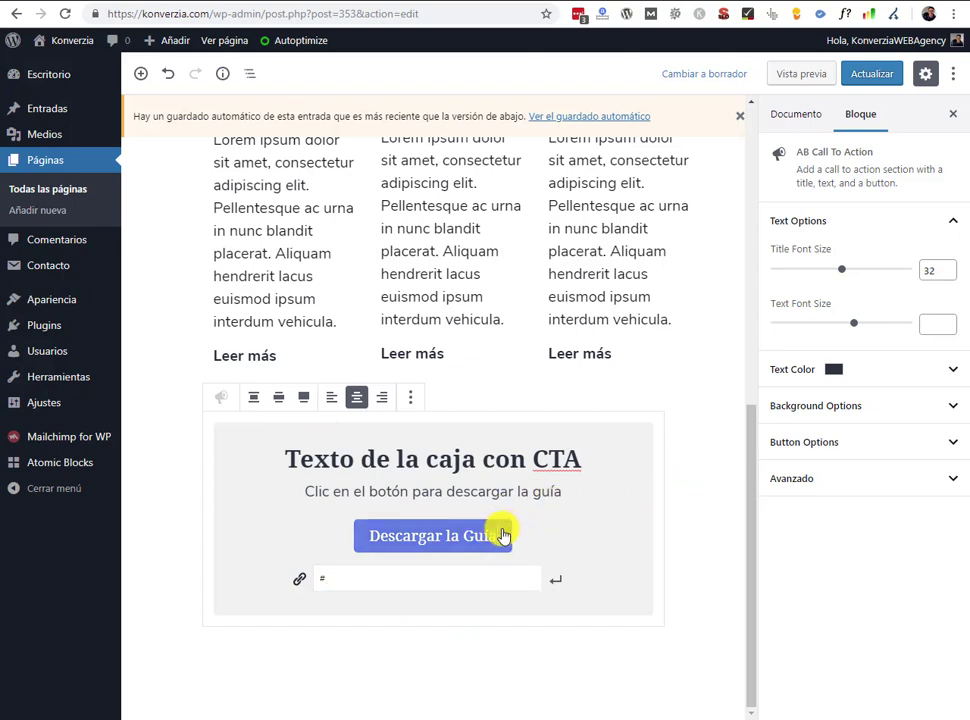
# - Set the CTA button colour to red in Button Options
pyautogui.click(840, 407)
pyautogui.click(840, 407)
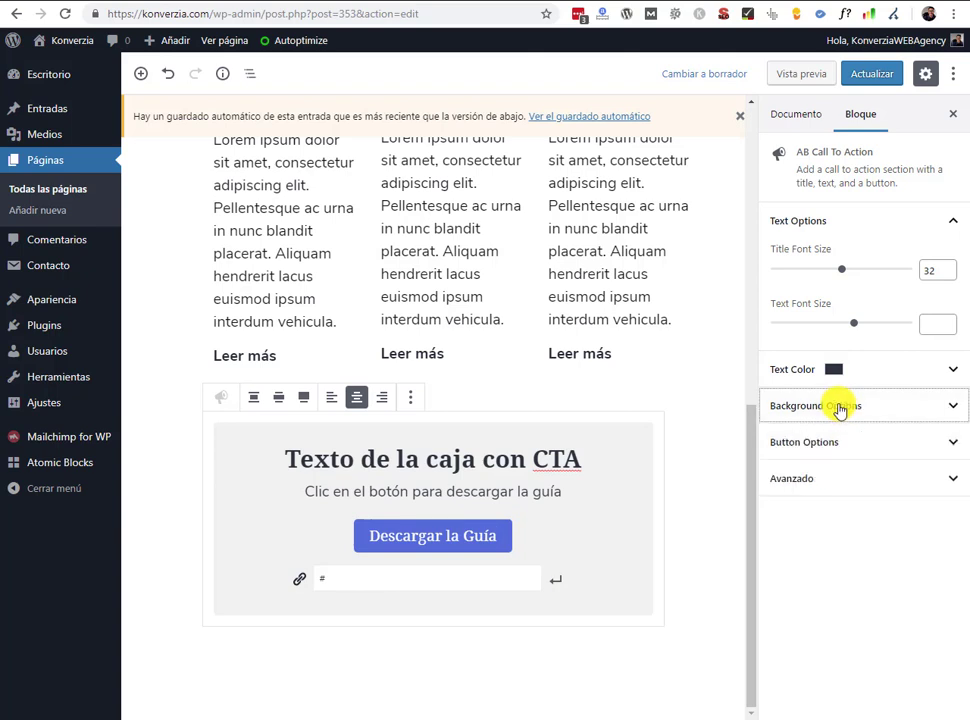
pyautogui.click(838, 450)
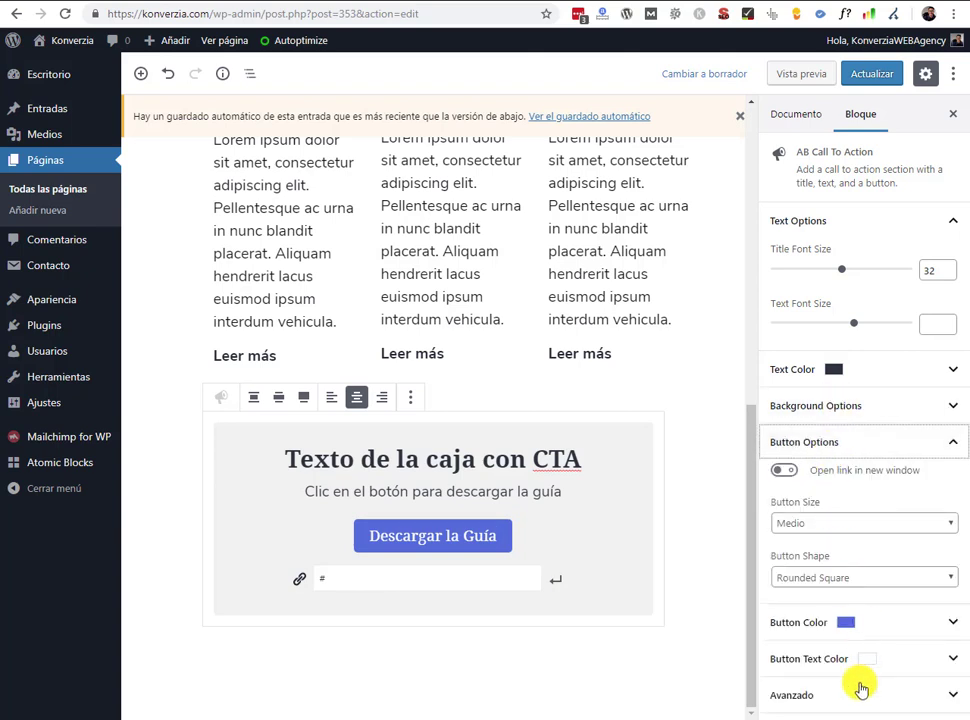
pyautogui.click(848, 623)
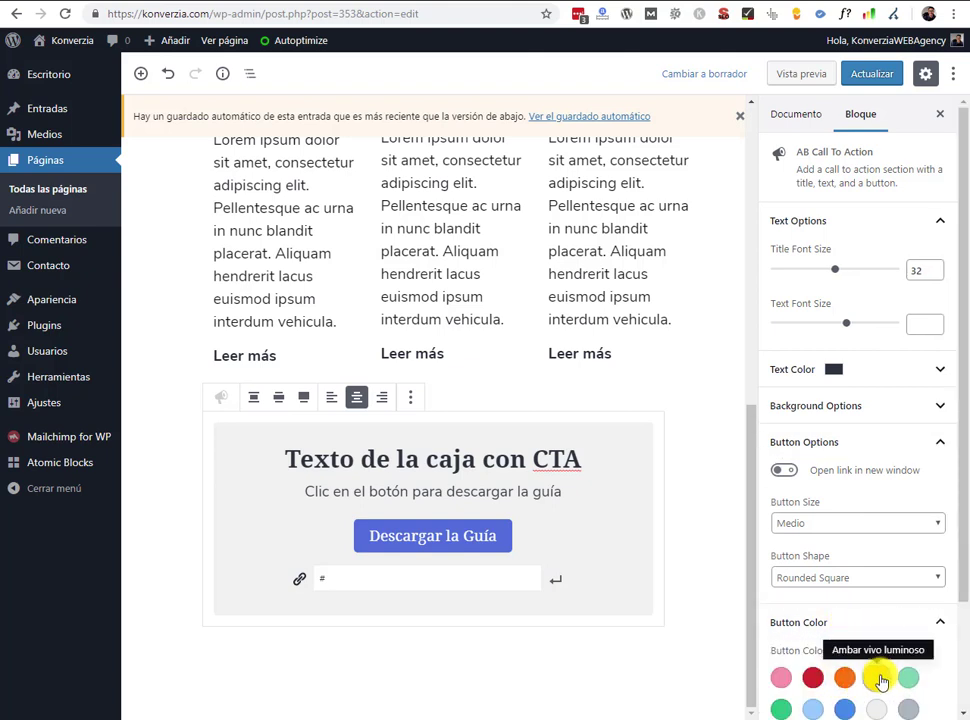
pyautogui.click(876, 678)
pyautogui.scroll(-1, 845, 590)
pyautogui.scroll(-1, 843, 606)
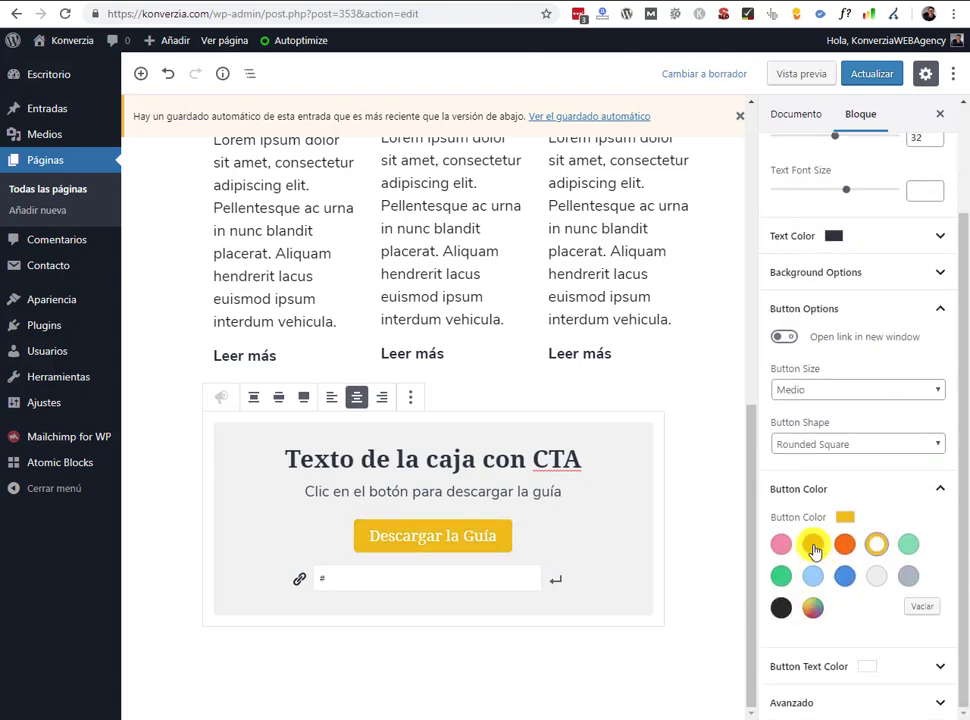
pyautogui.click(814, 546)
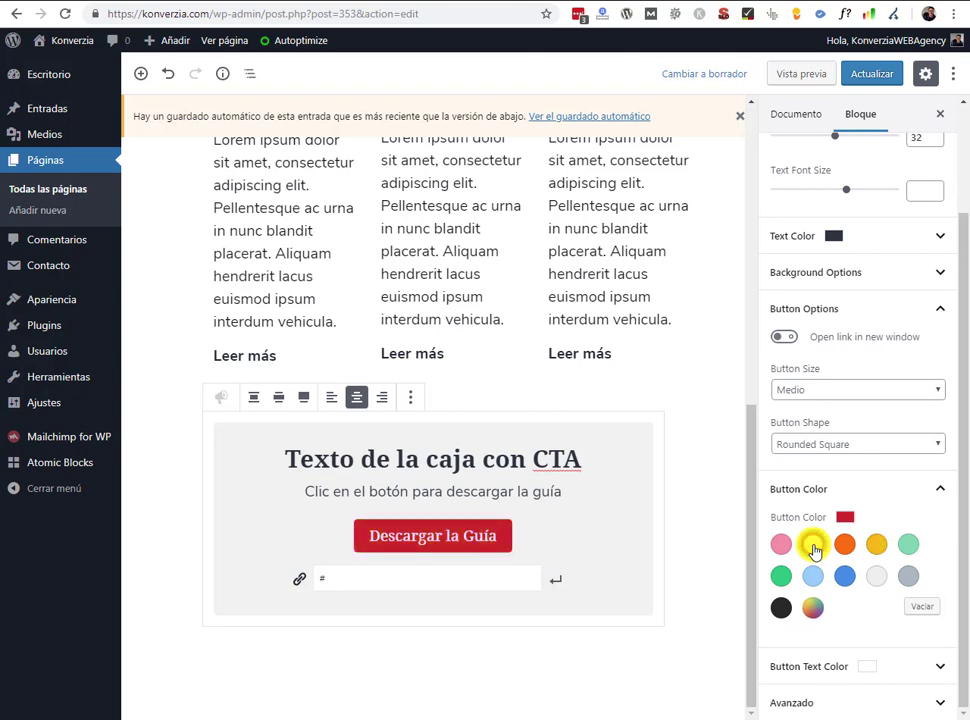
pyautogui.click(845, 578)
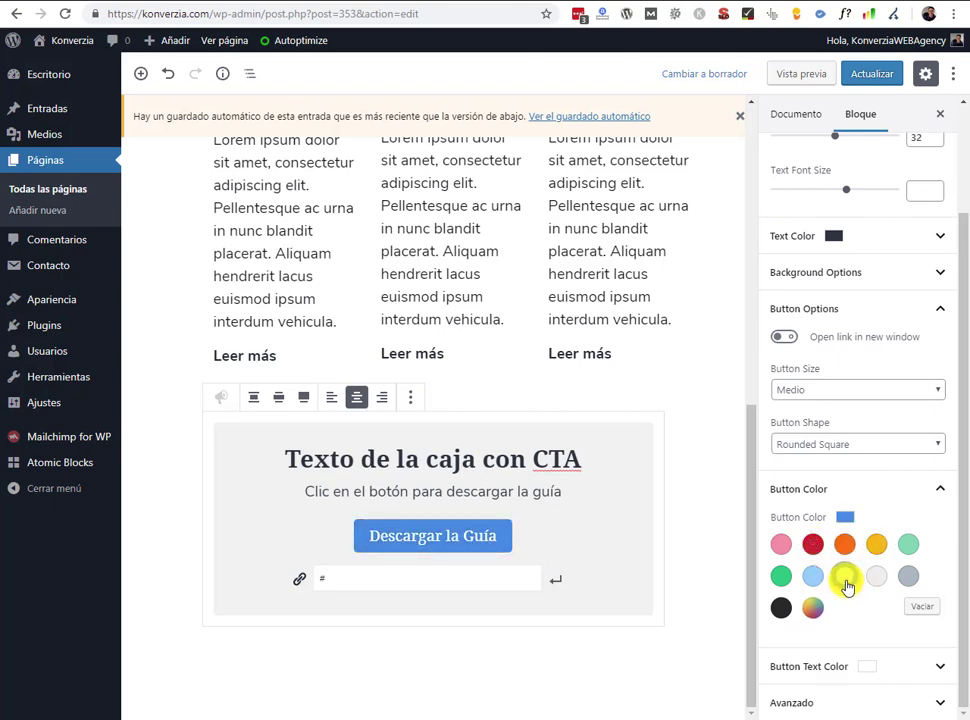
pyautogui.click(813, 545)
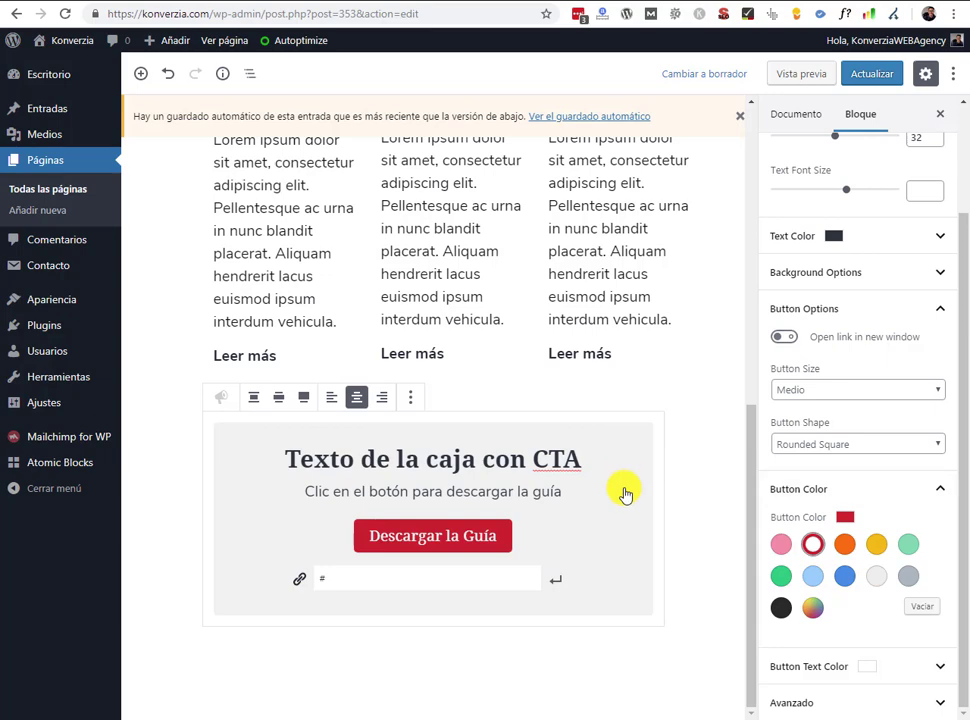
# - Save the page changes with Actualizar
pyautogui.scroll(1, 624, 494)
pyautogui.click(862, 76)
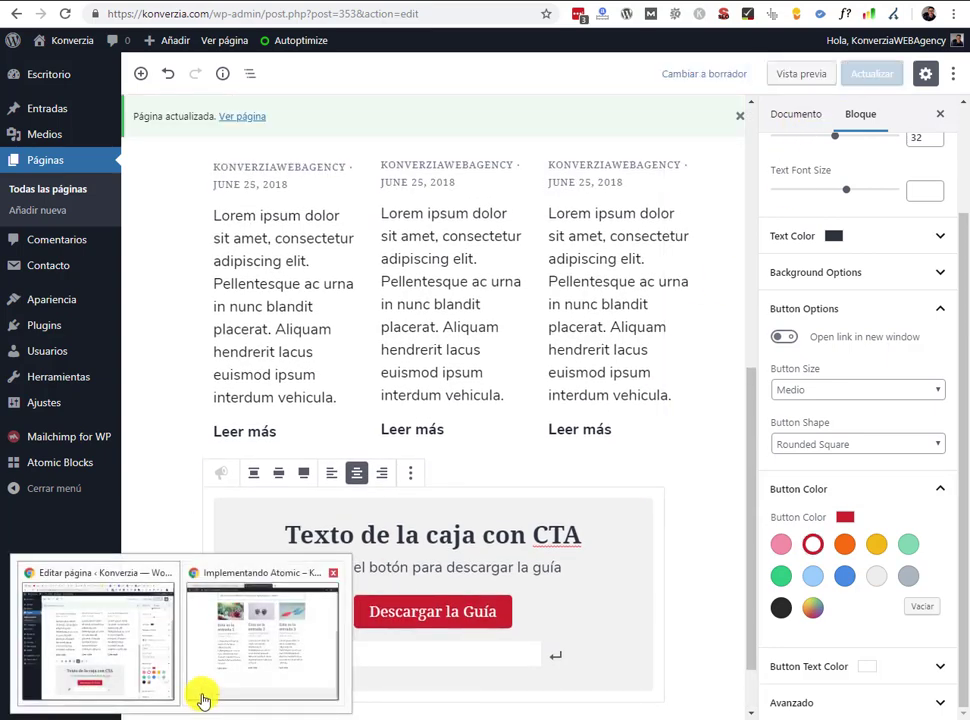
pyautogui.click(210, 699)
# - Reload the live page to check the CTA box and its red 'Descargar la Guía' button
pyautogui.click(62, 18)
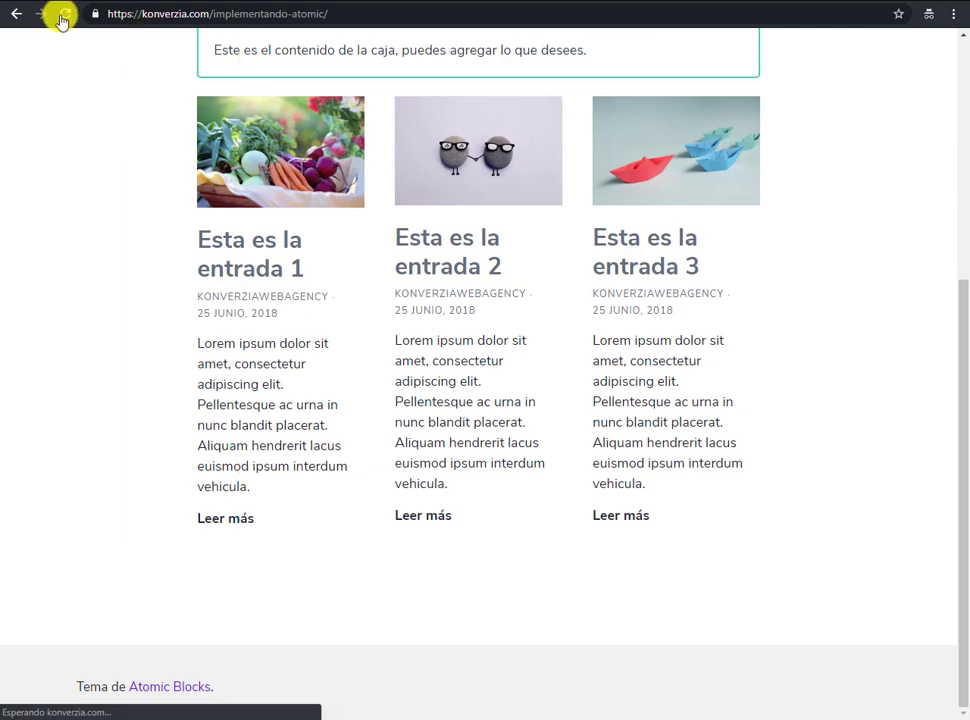
pyautogui.scroll(-2, 800, 275)
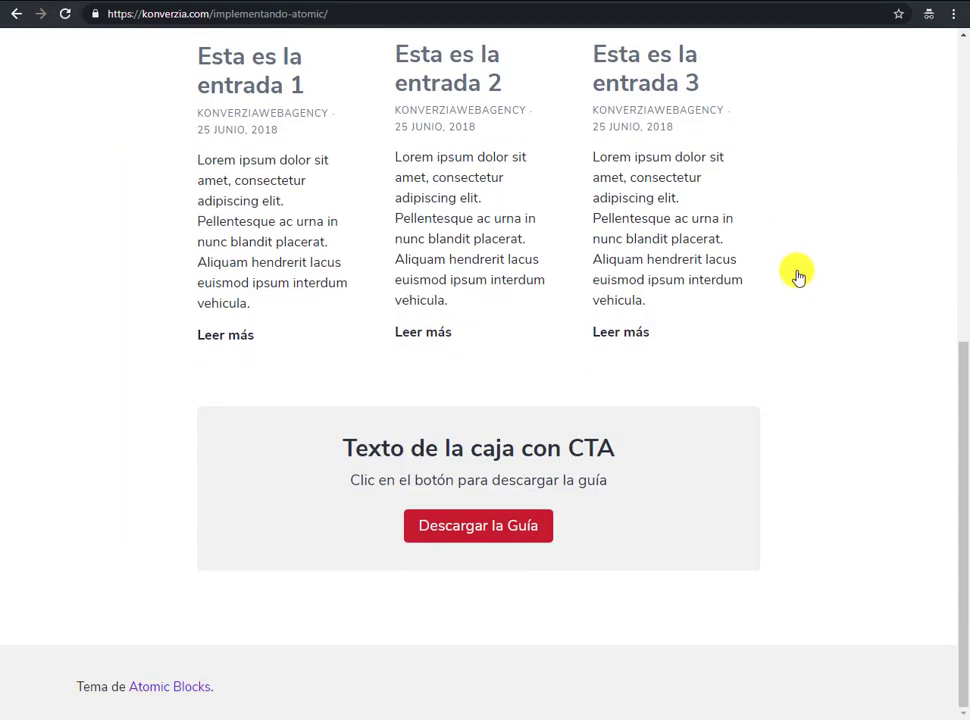
pyautogui.scroll(5, 797, 275)
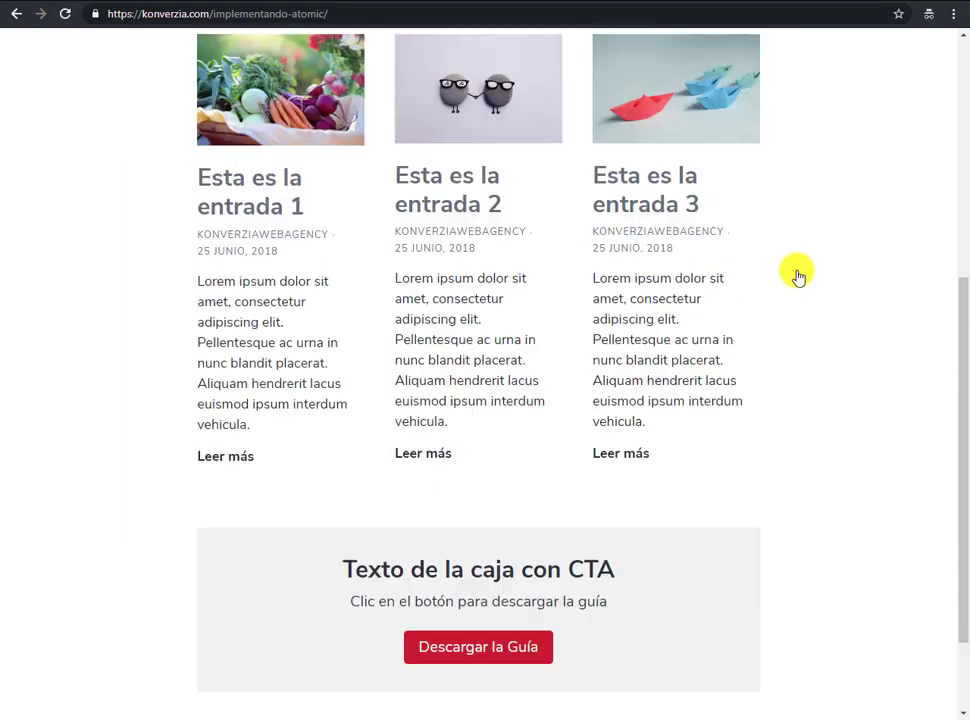
pyautogui.moveTo(20, 690)
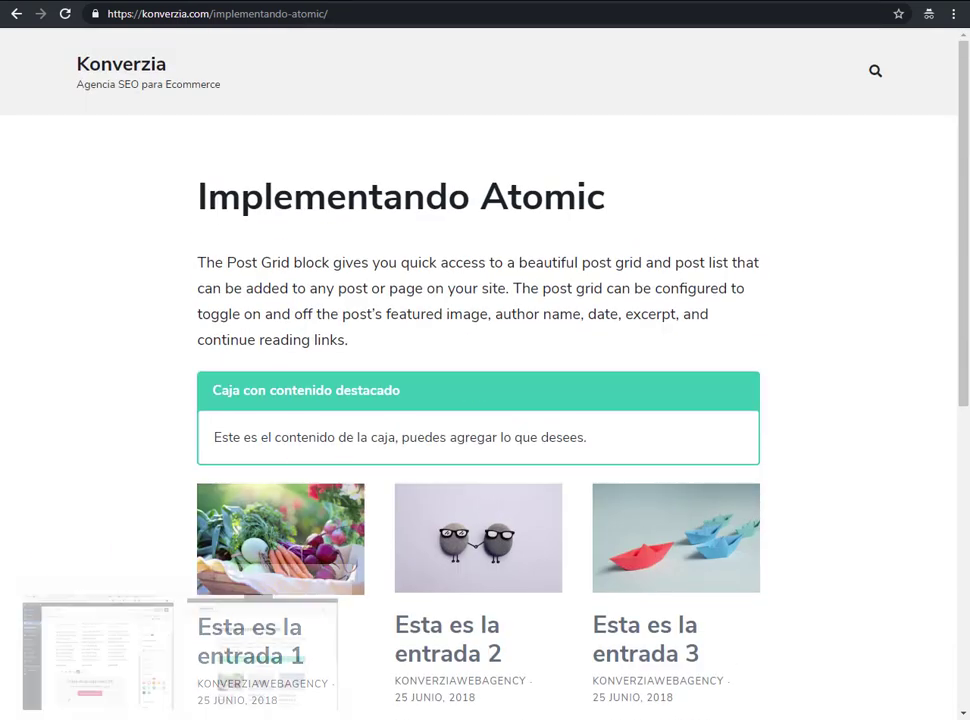
pyautogui.click(80, 692)
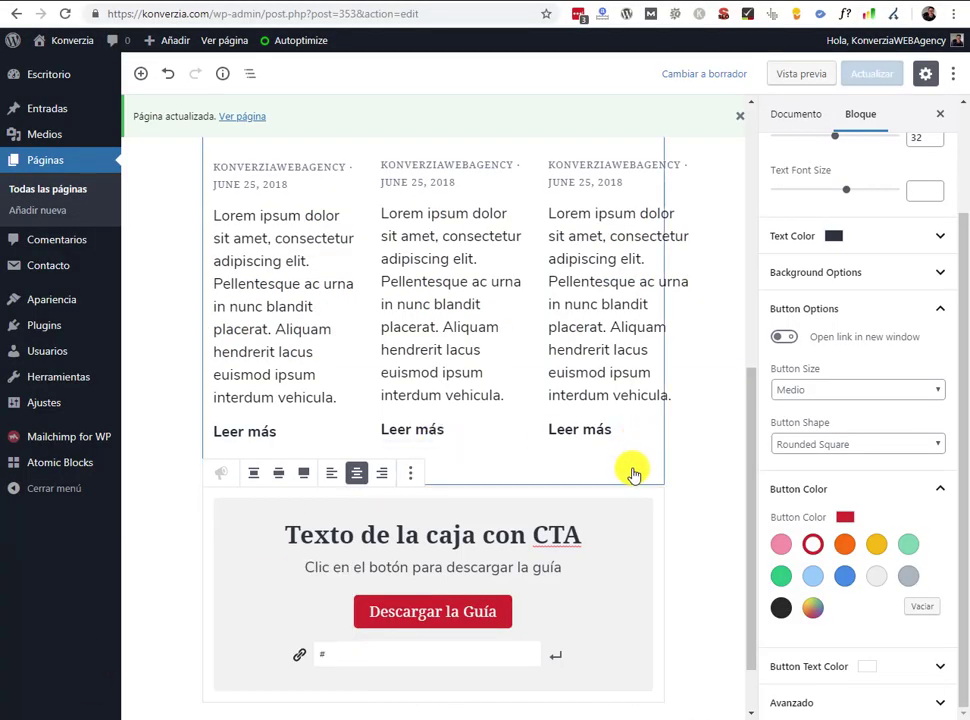
# - Add an empty paragraph block directly below the 'Texto de la caja con CTA' box
pyautogui.scroll(-1, 632, 470)
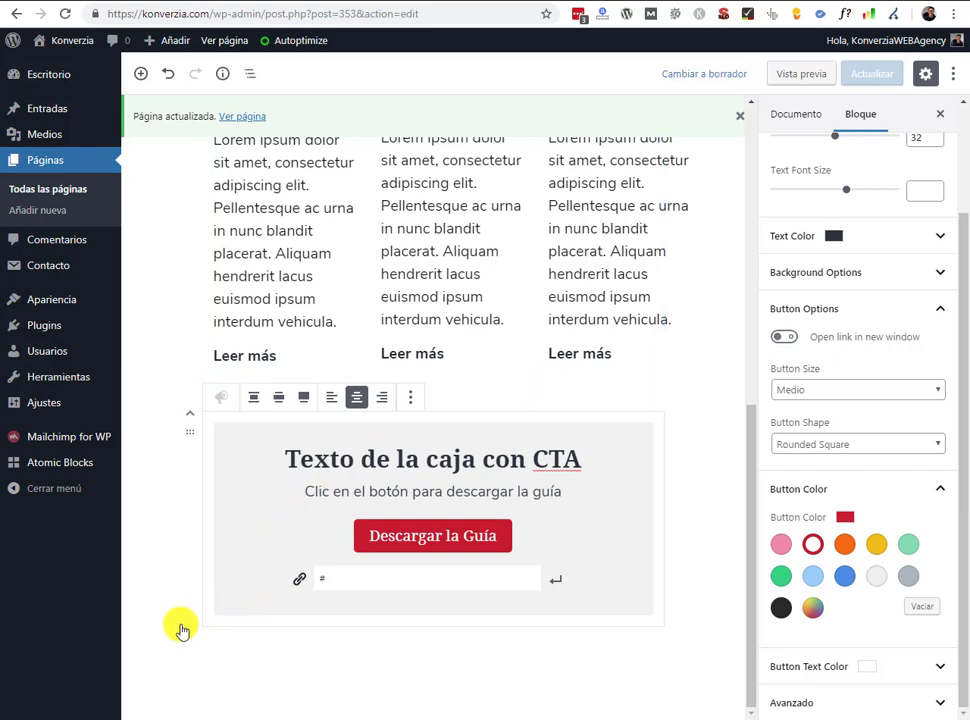
pyautogui.click(690, 590)
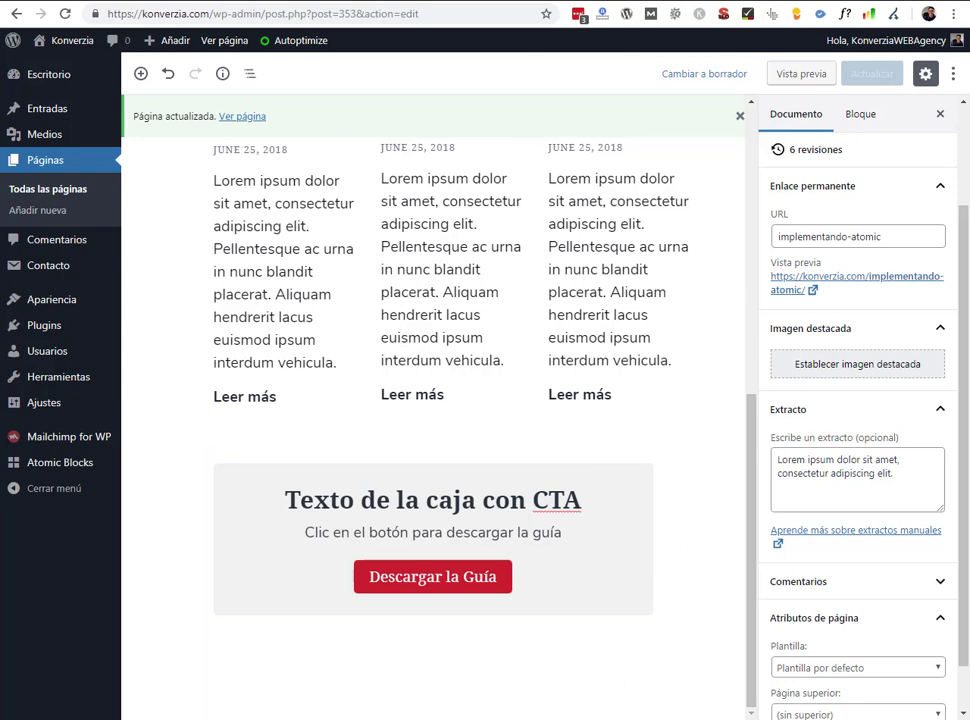
pyautogui.click(641, 580)
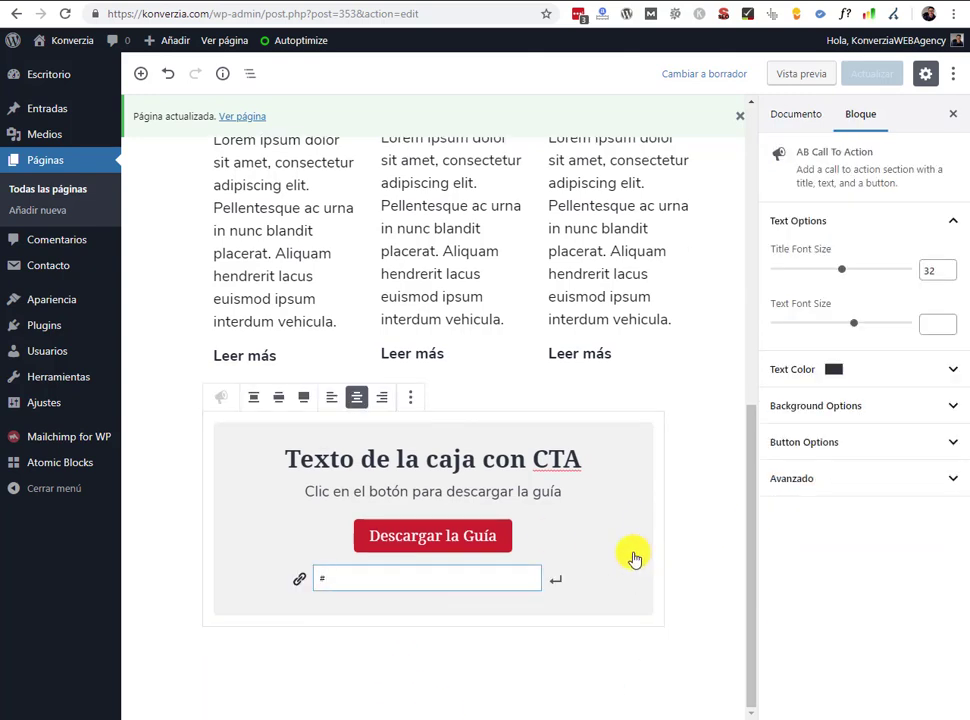
pyautogui.write('#')
pyautogui.click(645, 535)
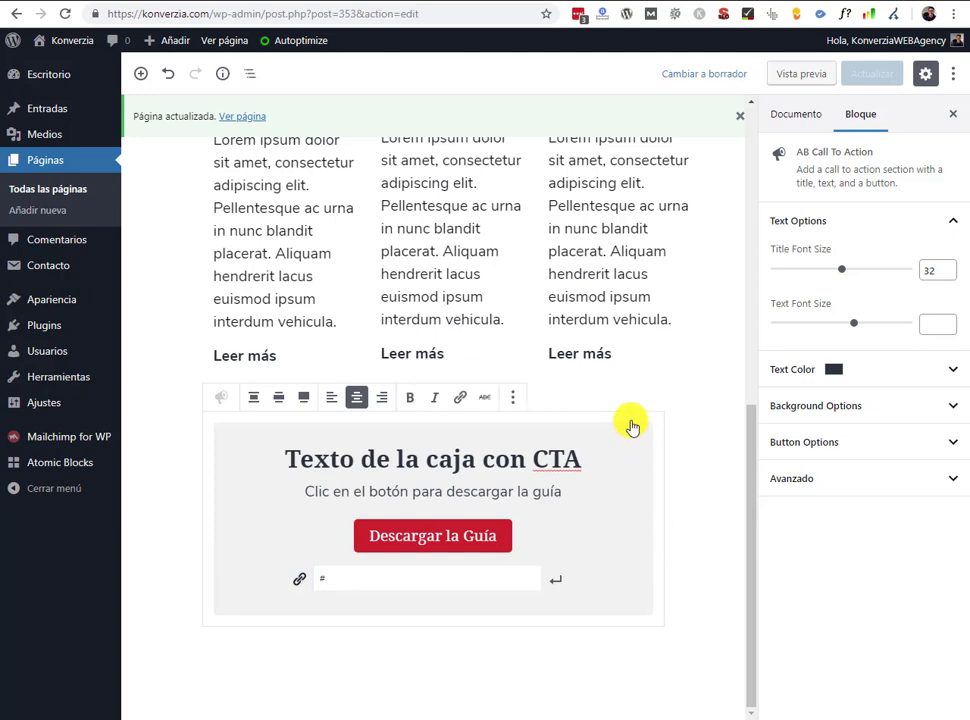
pyautogui.press('Return')
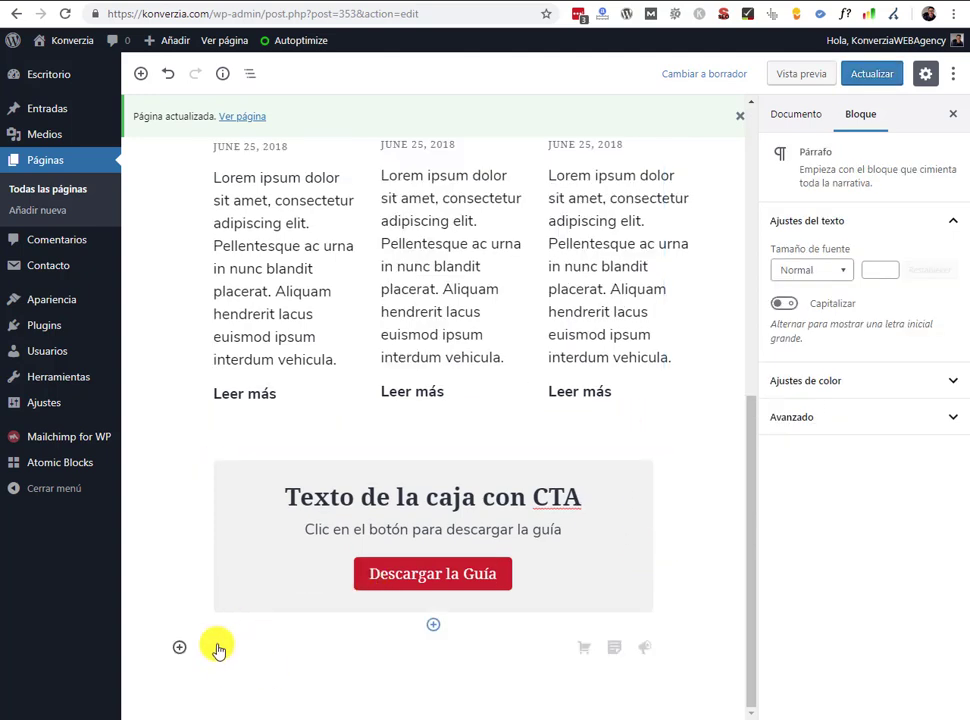
# - Insert an AB Accordion block from the Atomic Blocks category below the CTA box
pyautogui.click(179, 647)
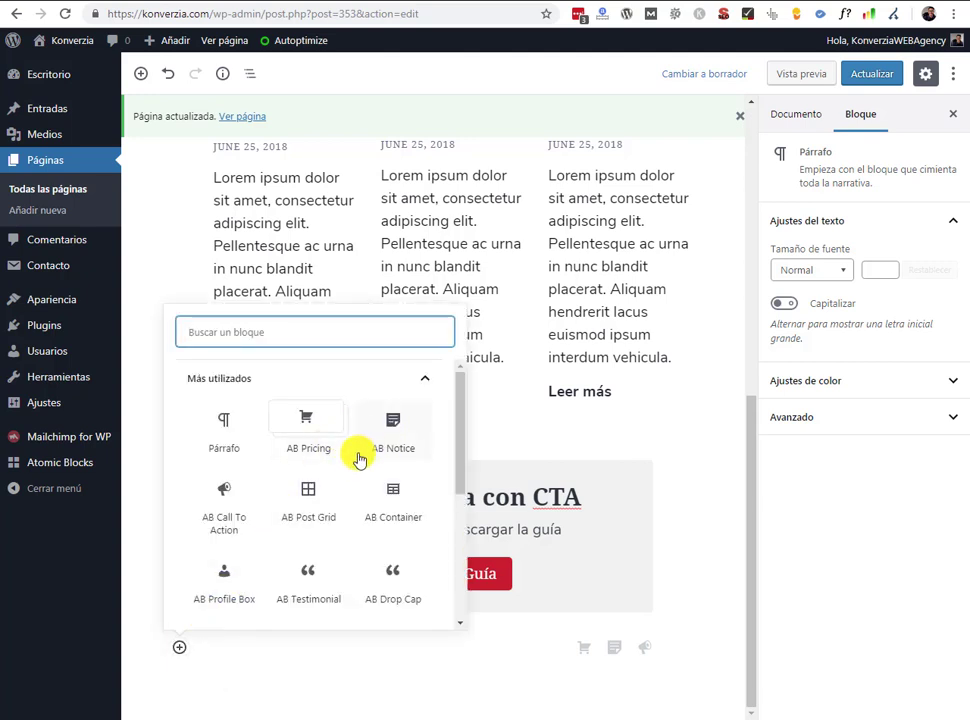
pyautogui.scroll(-5, 358, 458)
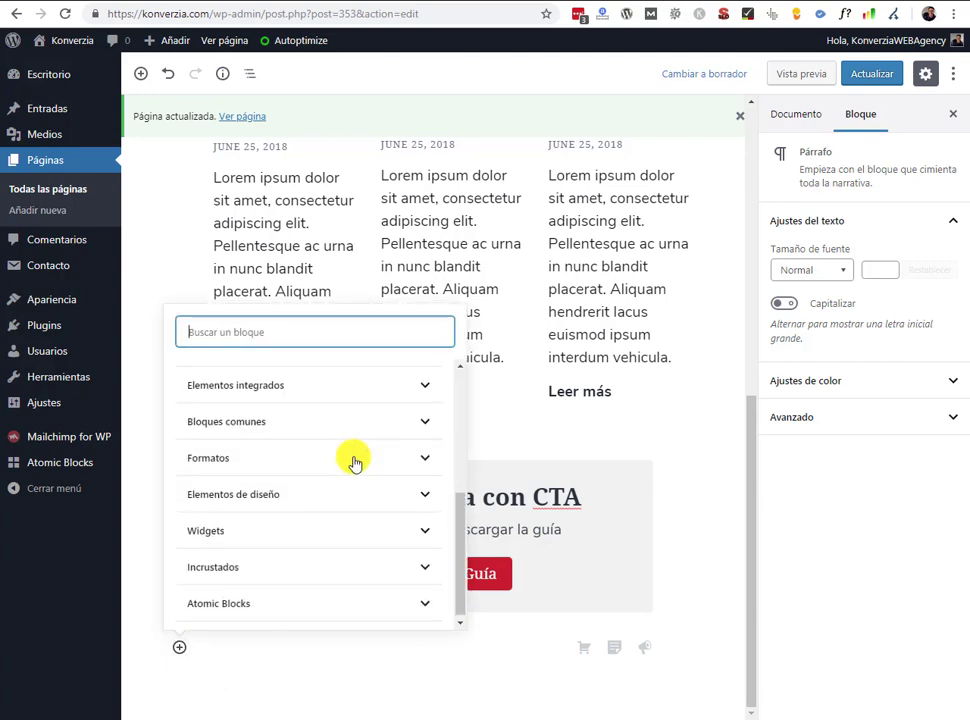
pyautogui.click(212, 605)
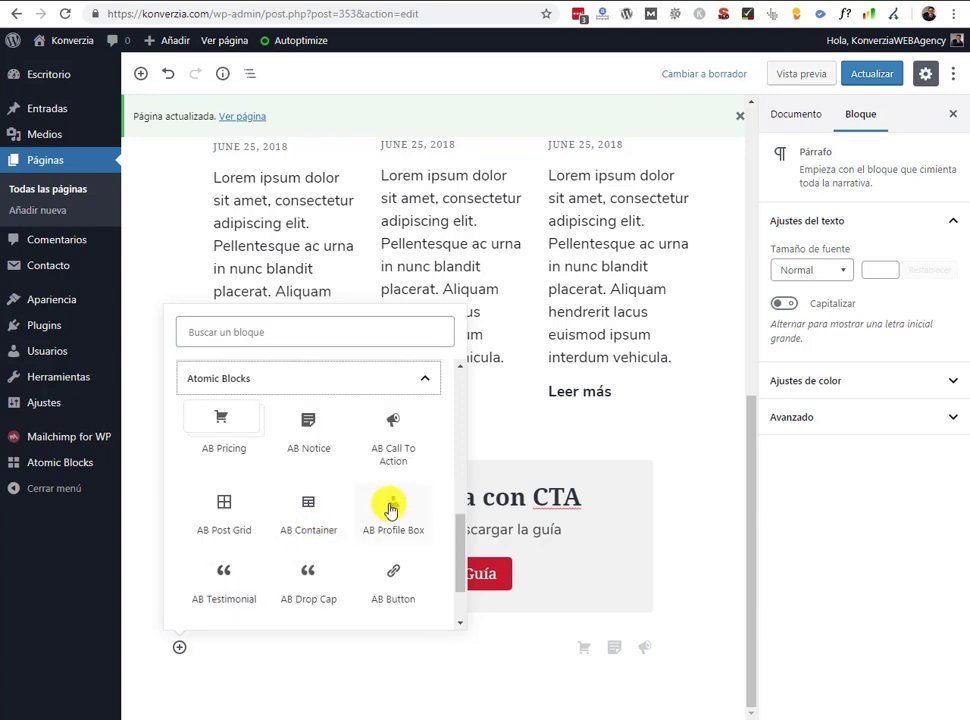
pyautogui.scroll(-2, 428, 502)
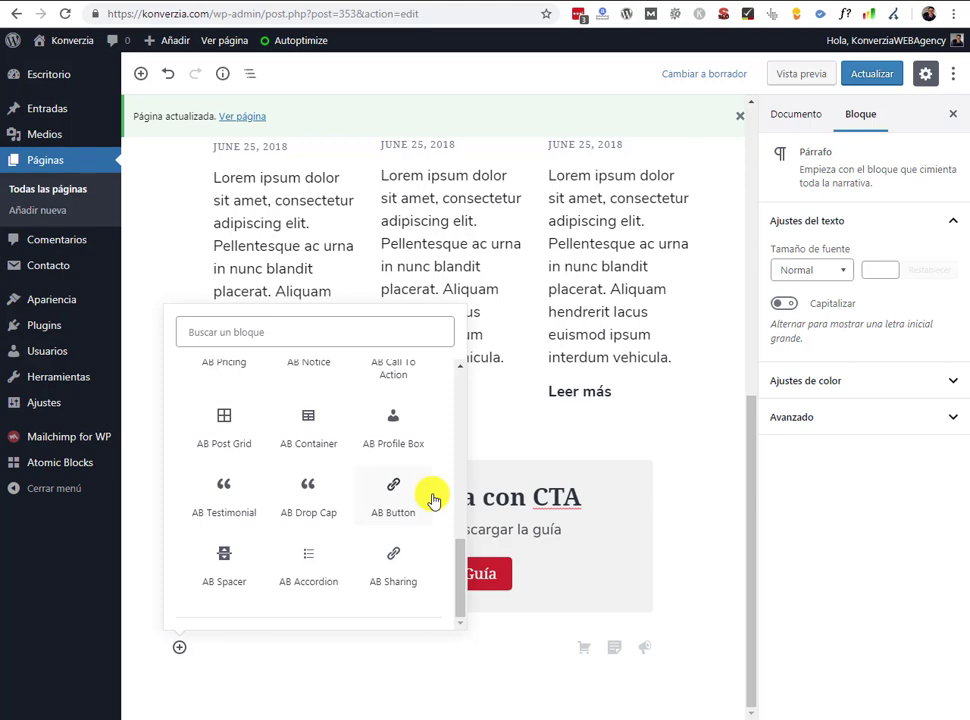
pyautogui.click(312, 560)
pyautogui.scroll(-2, 442, 611)
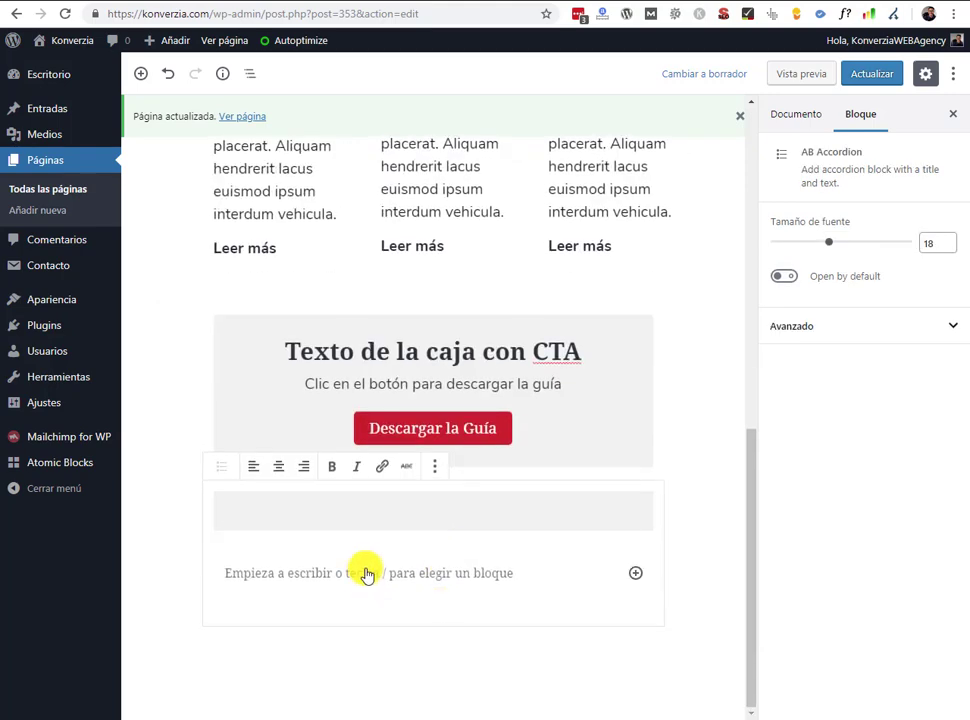
# - Title the accordion 'Este es un acordeón el título', paste its content sentence, and update the page
pyautogui.write('Este es un acord')
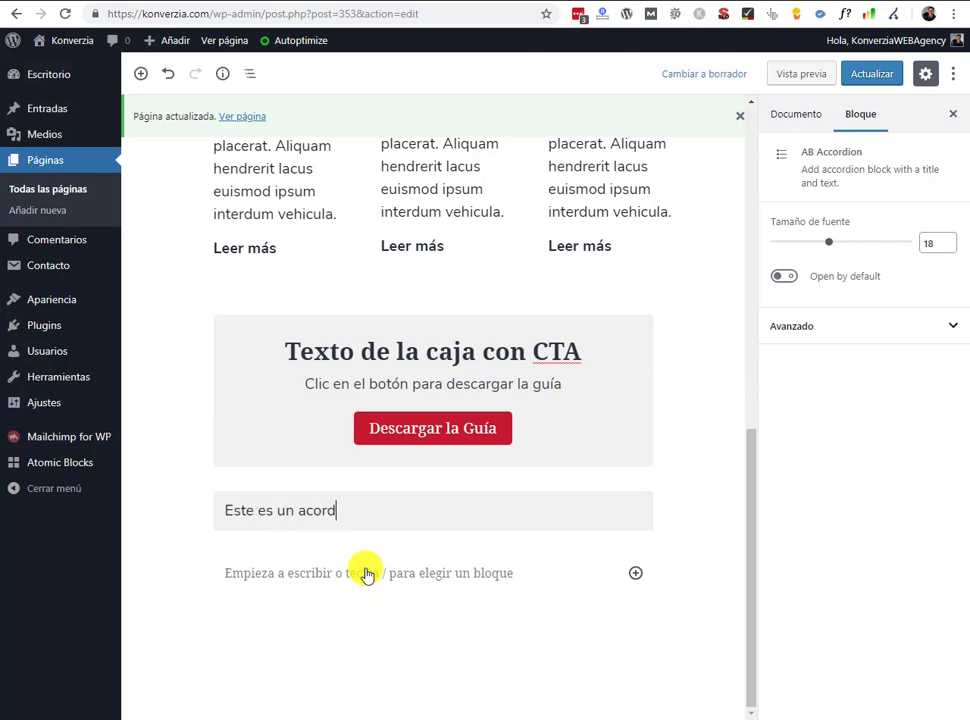
pyautogui.write('eón')
pyautogui.write(' en')
pyautogui.click(304, 577)
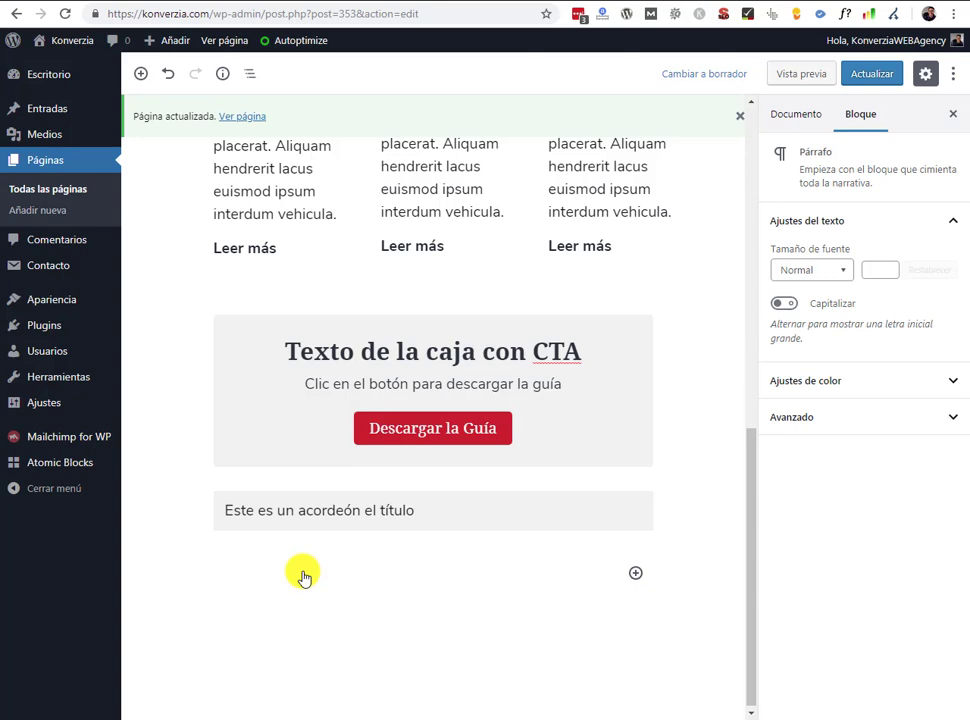
pyautogui.write('Aquí aparece el texto o el contenido al desplegar el acordeón.')
pyautogui.press('Return')
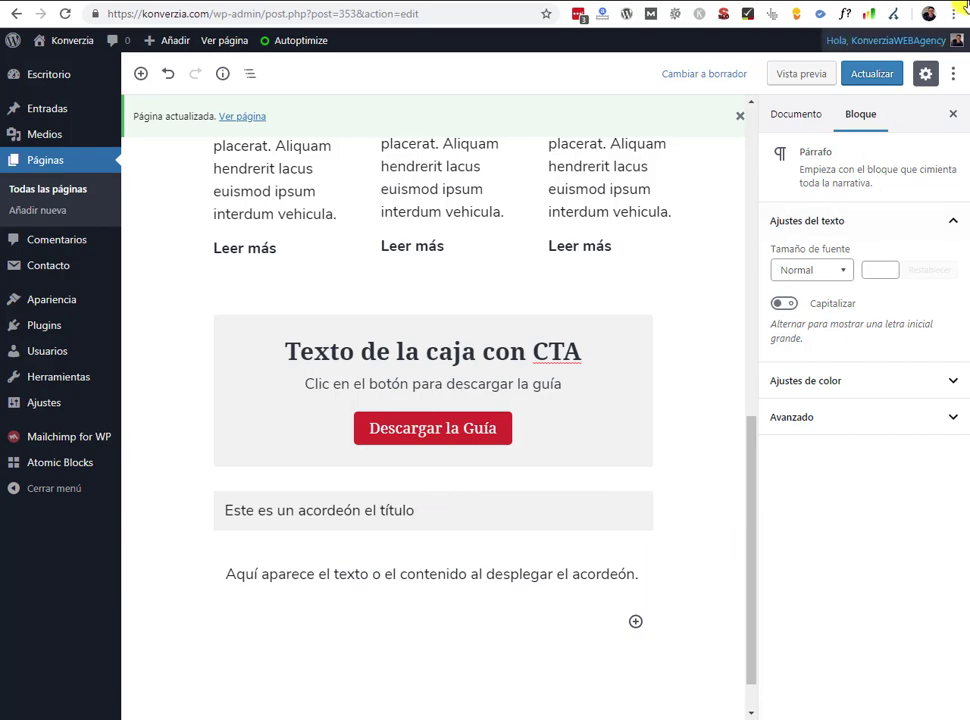
pyautogui.click(866, 74)
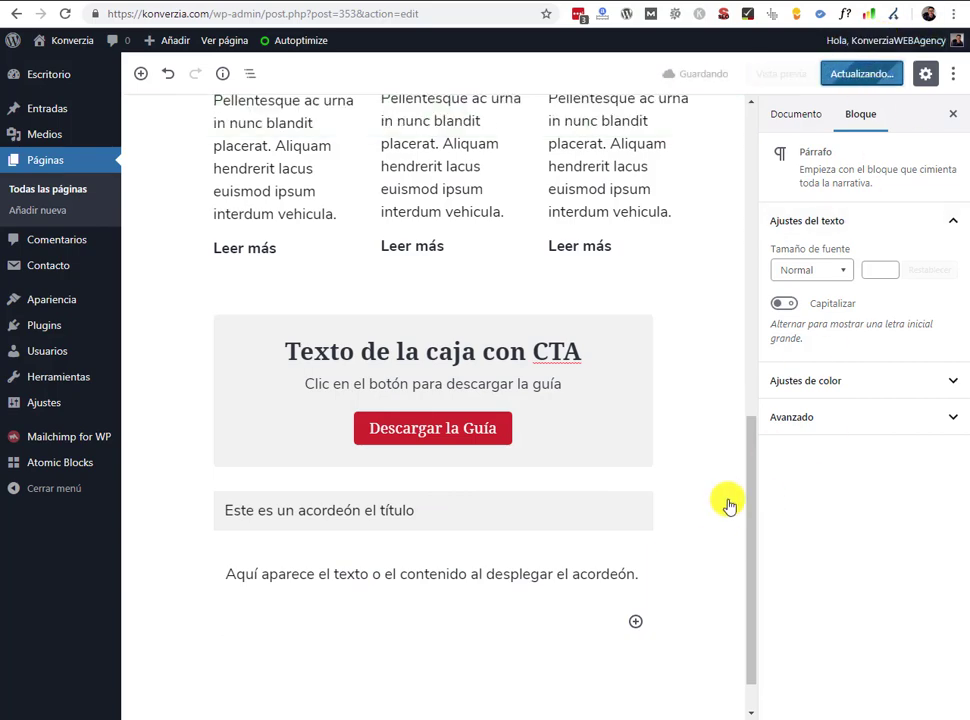
# - Reload the live page and expand then collapse the accordion to check its content
pyautogui.moveTo(28, 719)
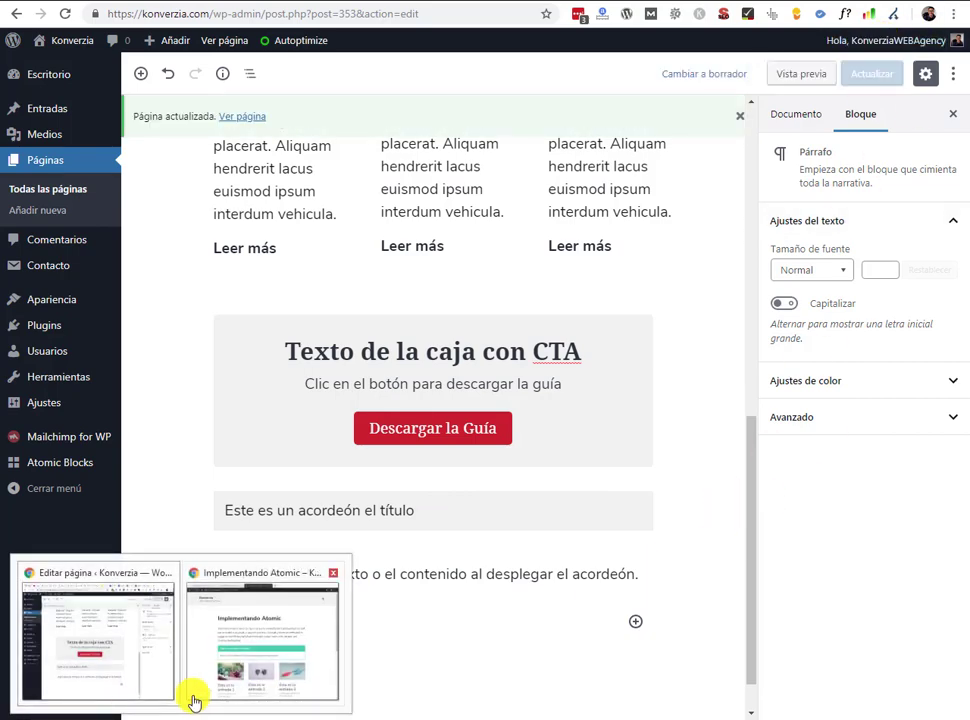
pyautogui.click(197, 695)
pyautogui.click(65, 14)
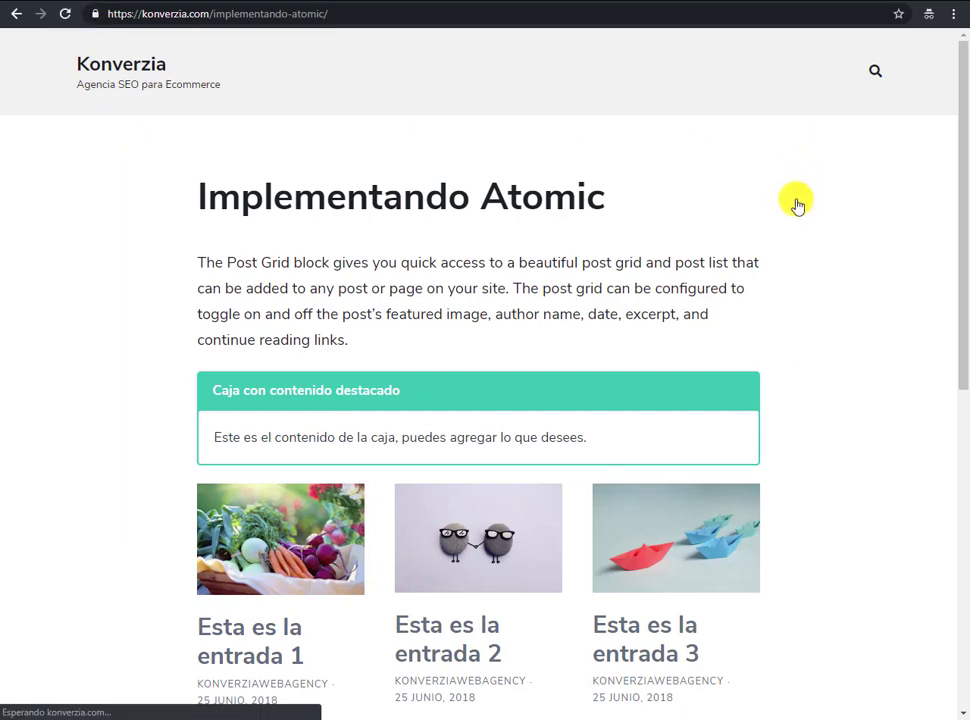
pyautogui.scroll(-6, 797, 203)
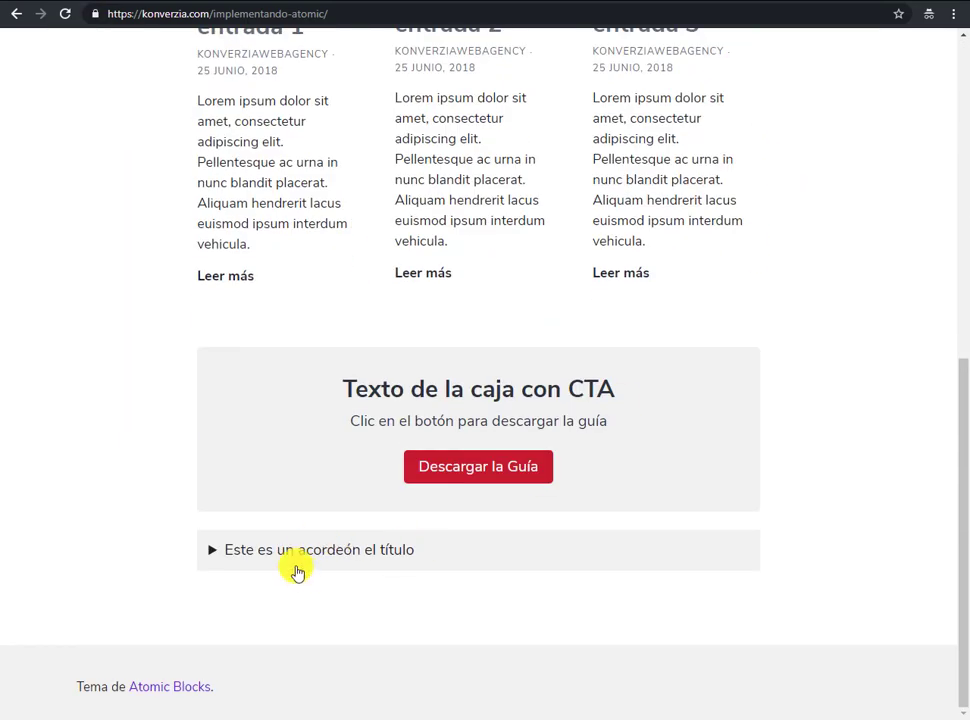
pyautogui.click(213, 553)
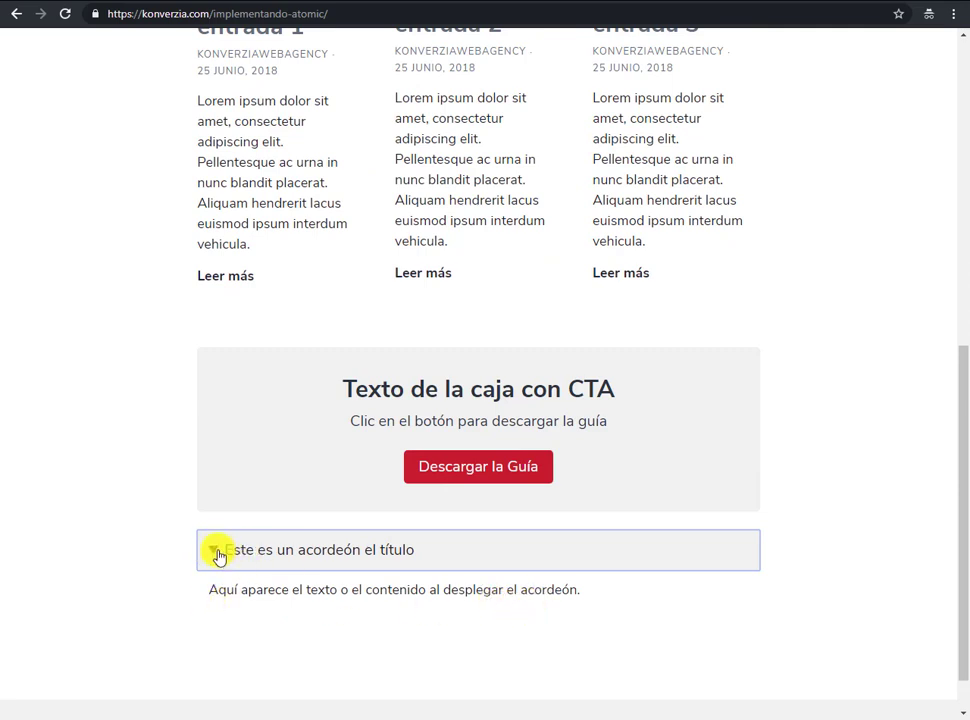
pyautogui.click(217, 554)
pyautogui.click(400, 590)
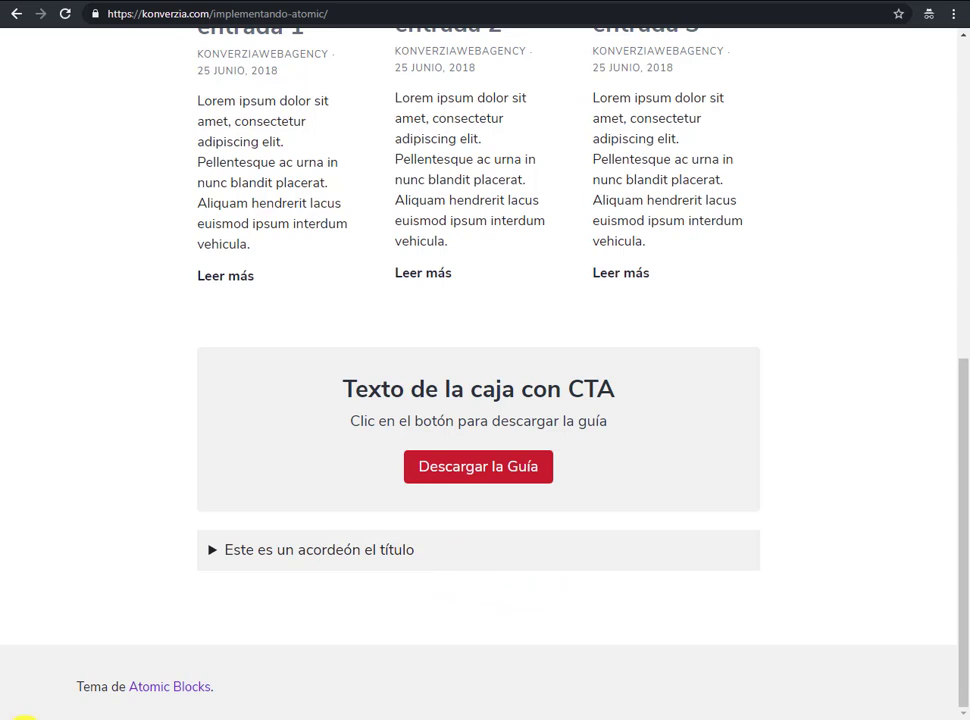
pyautogui.moveTo(10, 715)
pyautogui.click(80, 688)
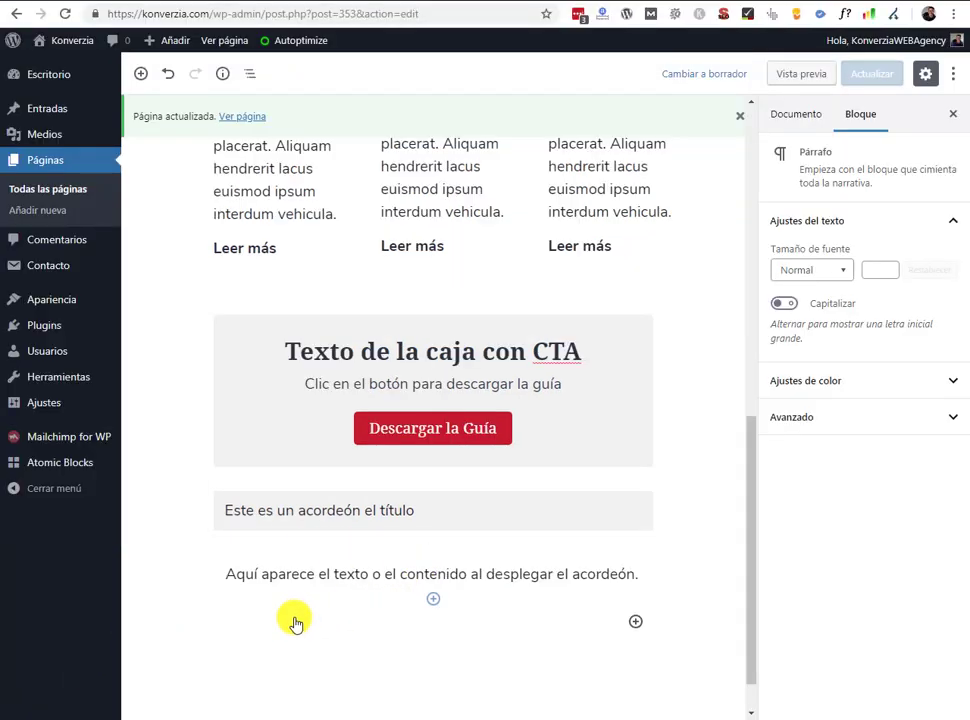
# - Add an empty paragraph after the accordion block, undoing a stray paragraph created inside it
pyautogui.scroll(-1, 292, 621)
pyautogui.click(296, 570)
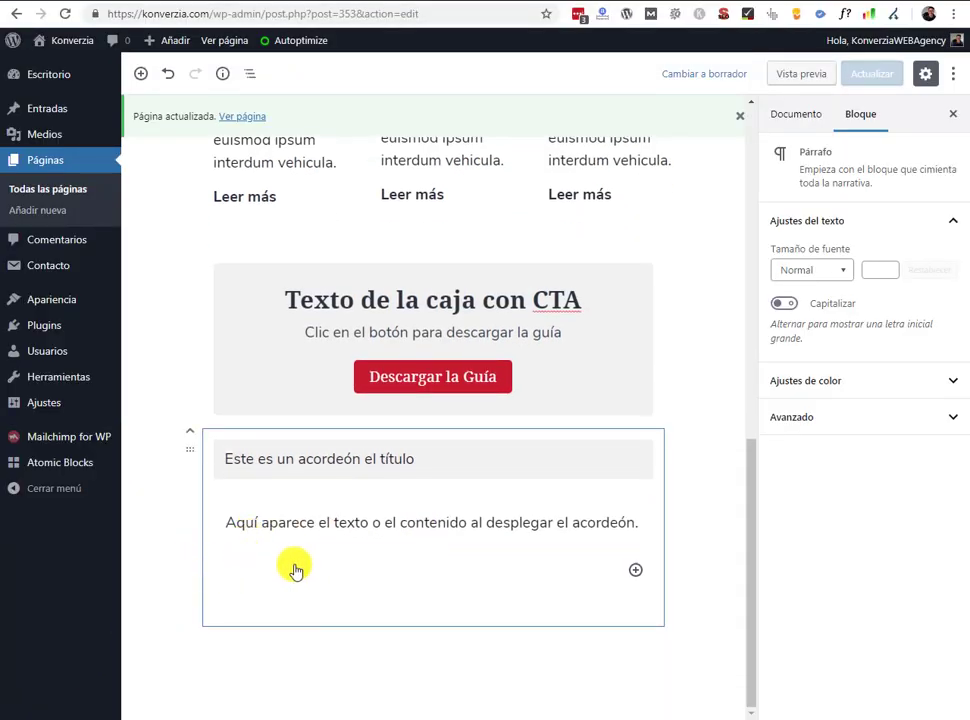
pyautogui.click(640, 525)
pyautogui.press('Return')
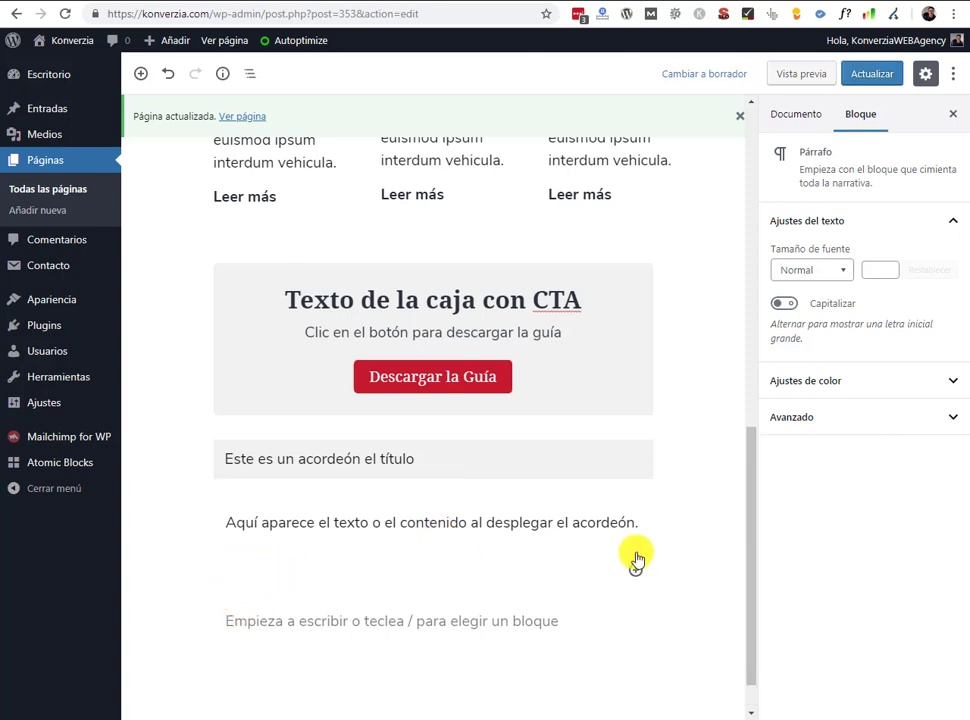
pyautogui.click(168, 73)
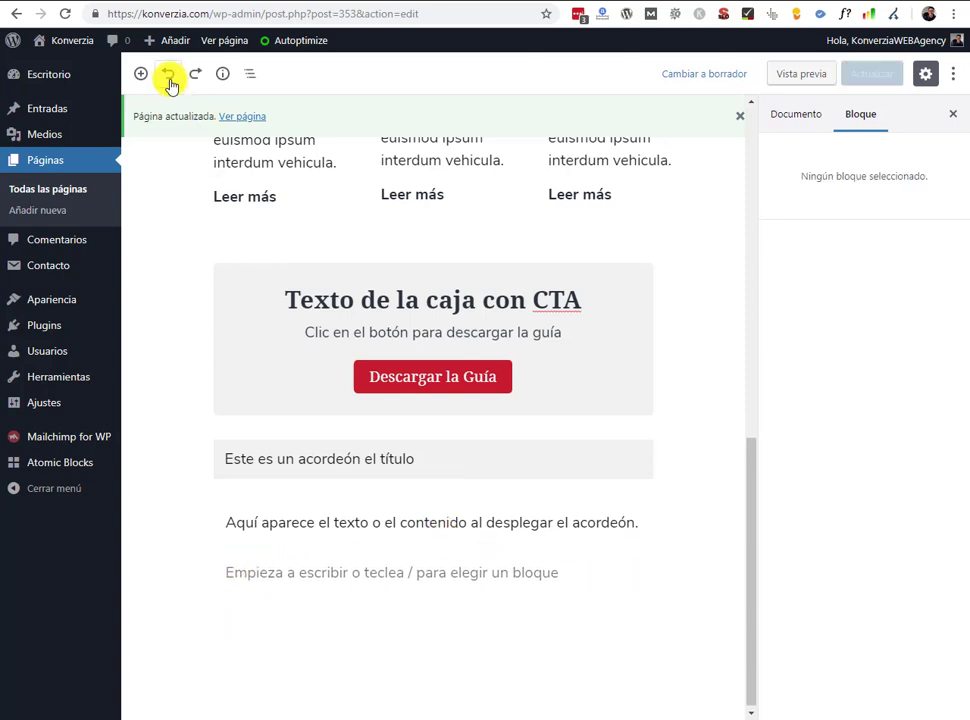
pyautogui.click(688, 612)
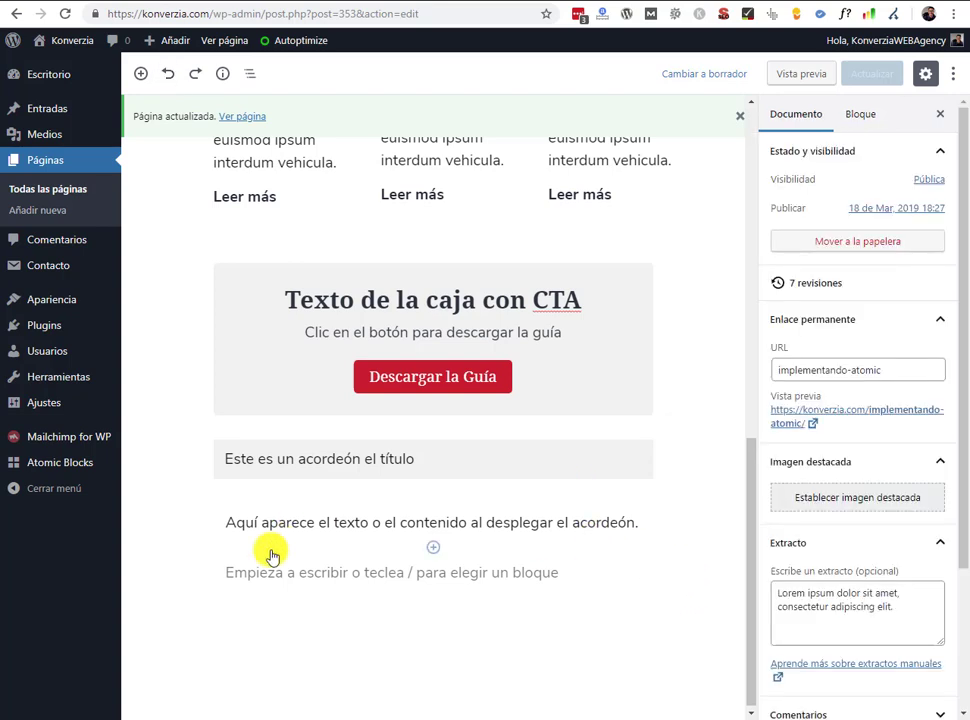
pyautogui.click(207, 605)
pyautogui.press('Return')
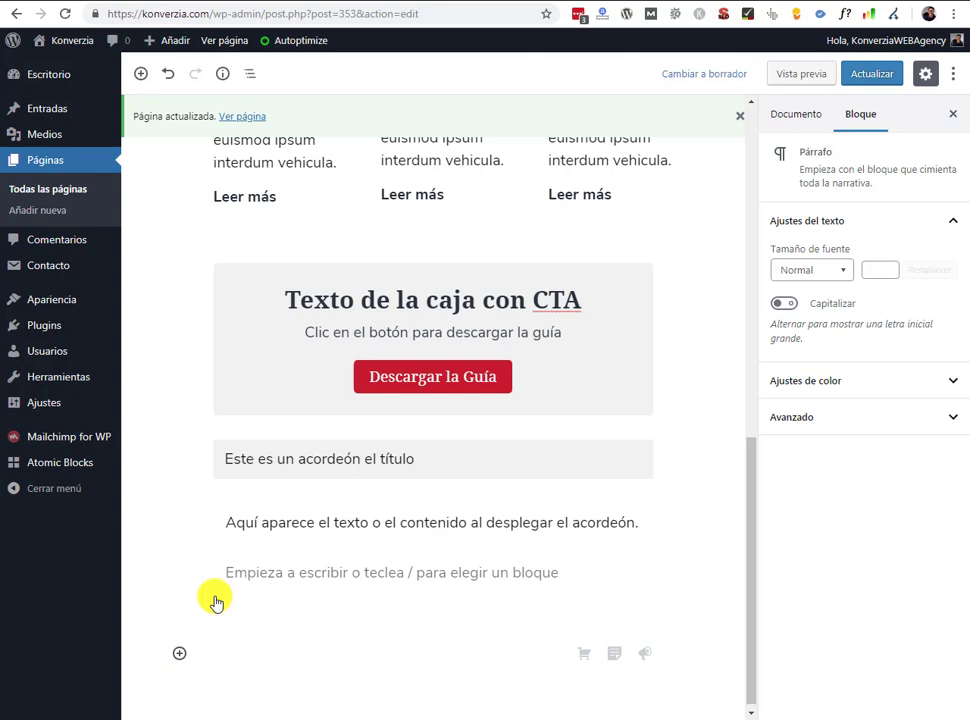
# - Insert an AB Profile Box block from the Atomic Blocks collection below the accordion
pyautogui.click(180, 654)
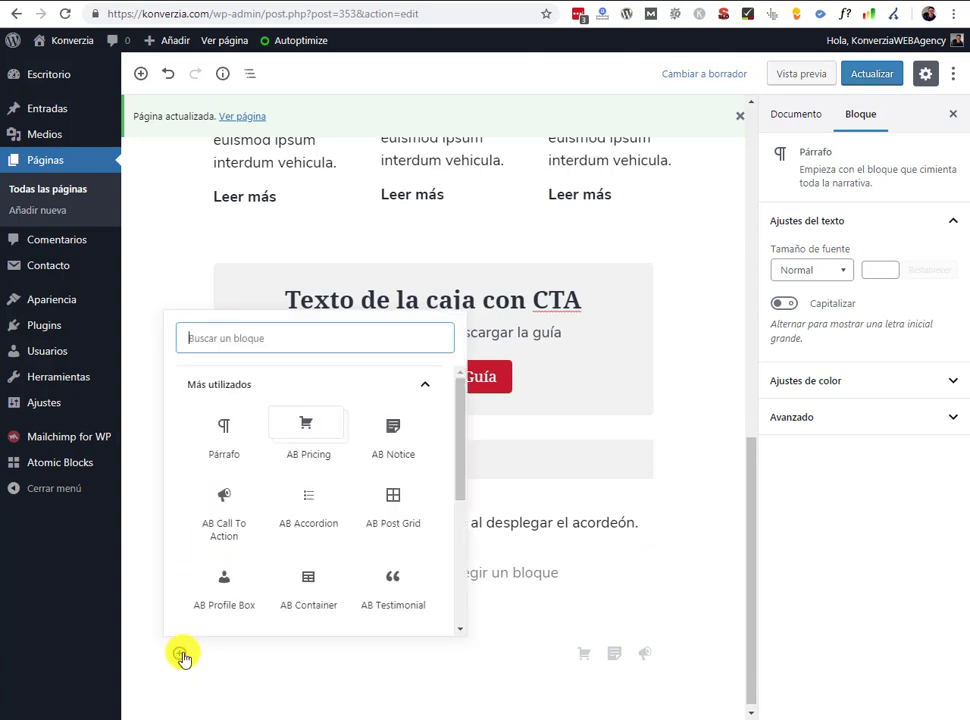
pyautogui.scroll(-3, 396, 465)
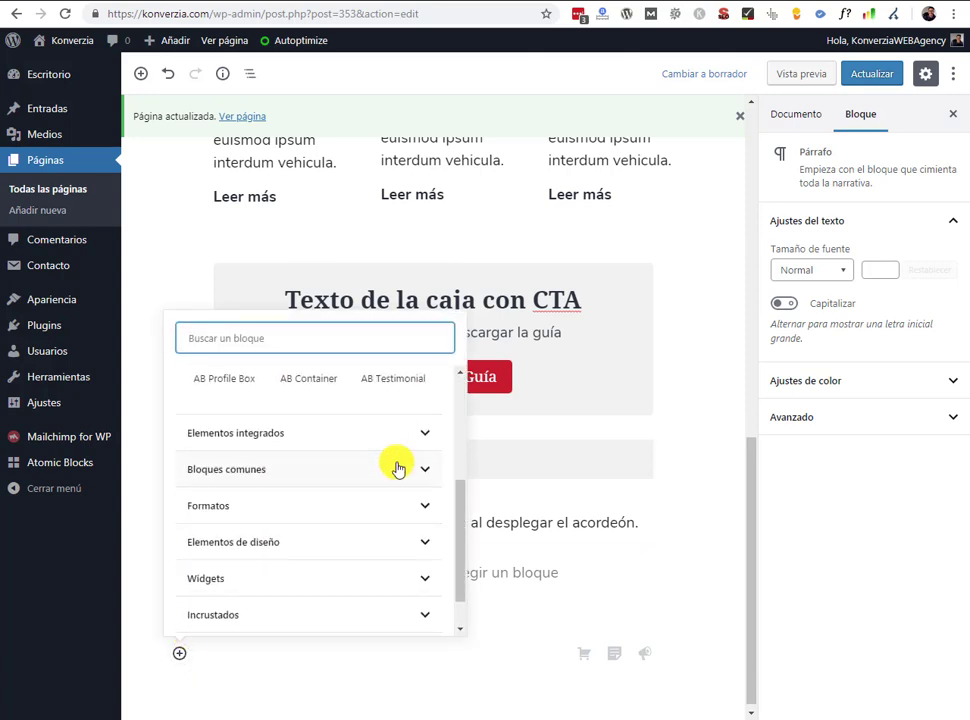
pyautogui.scroll(3, 396, 467)
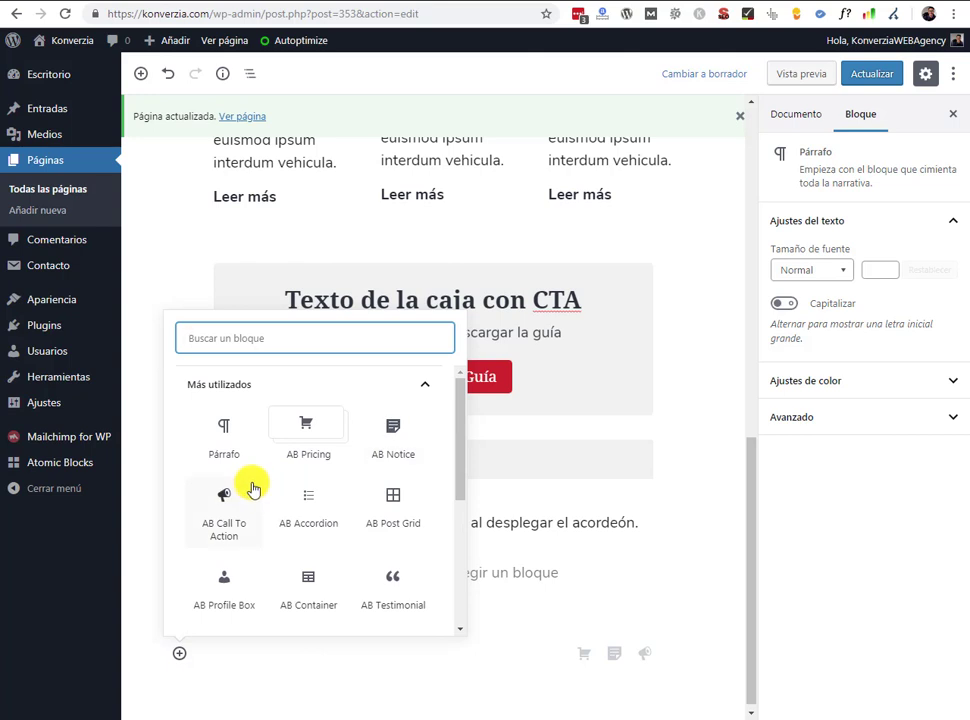
pyautogui.scroll(-5, 255, 489)
pyautogui.scroll(2, 255, 489)
pyautogui.scroll(-3, 255, 533)
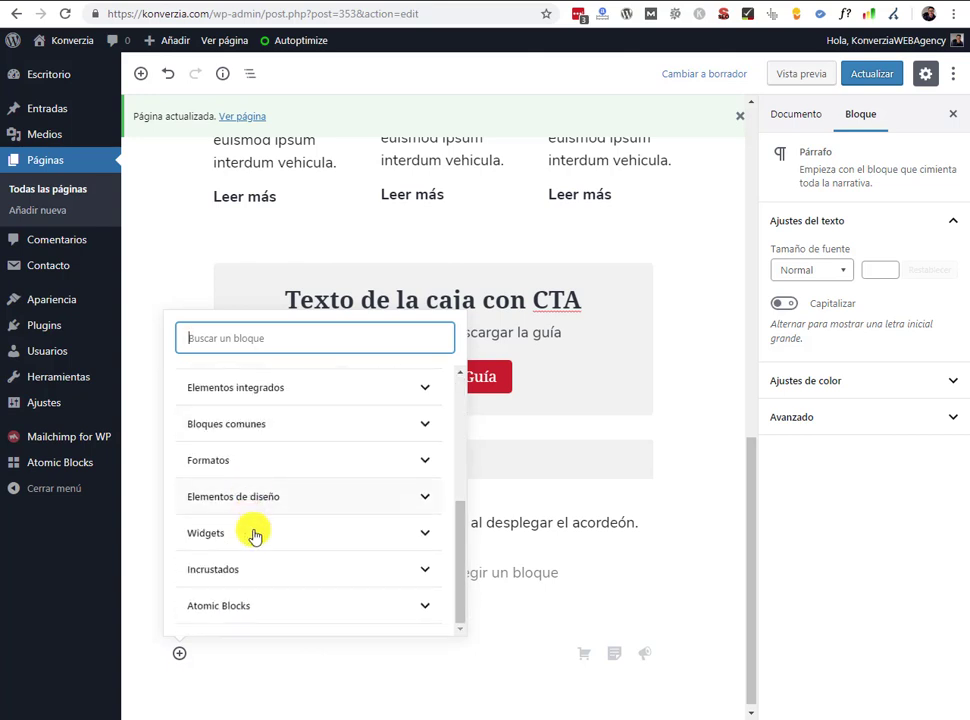
pyautogui.click(231, 606)
pyautogui.scroll(-2, 362, 541)
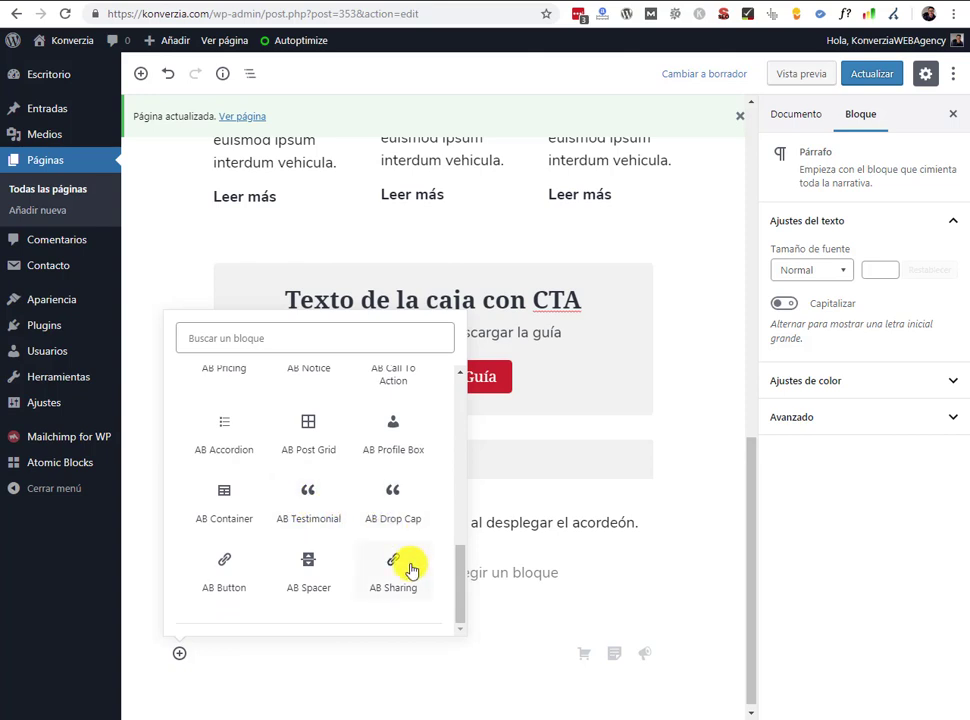
pyautogui.click(390, 444)
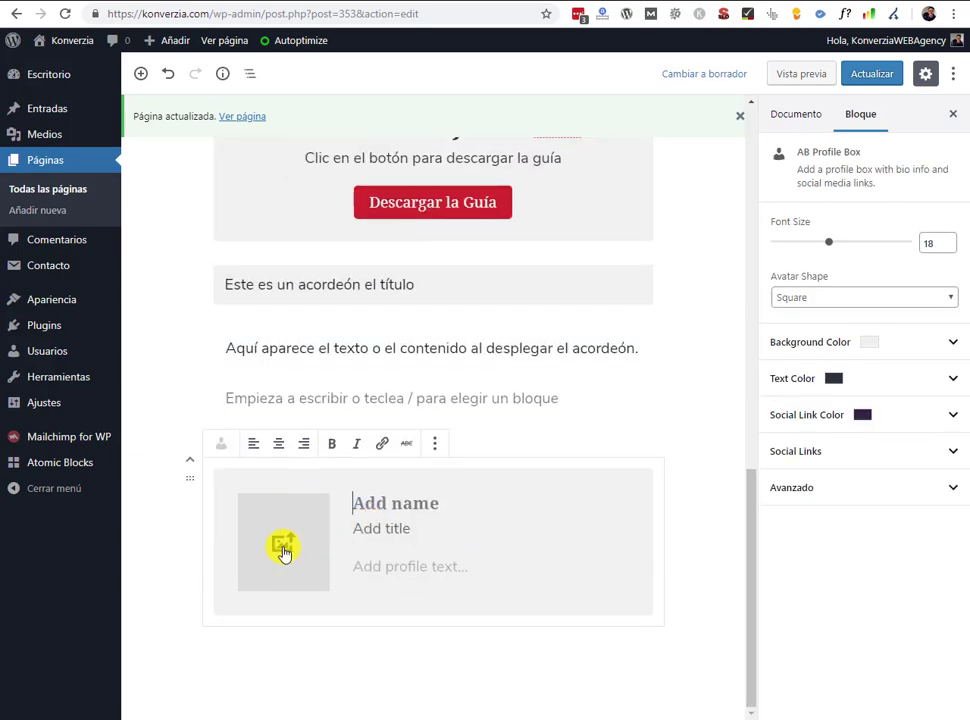
# - Set the profile avatar to the pexels-photo-761963 photo of a woman on yellow
pyautogui.click(284, 549)
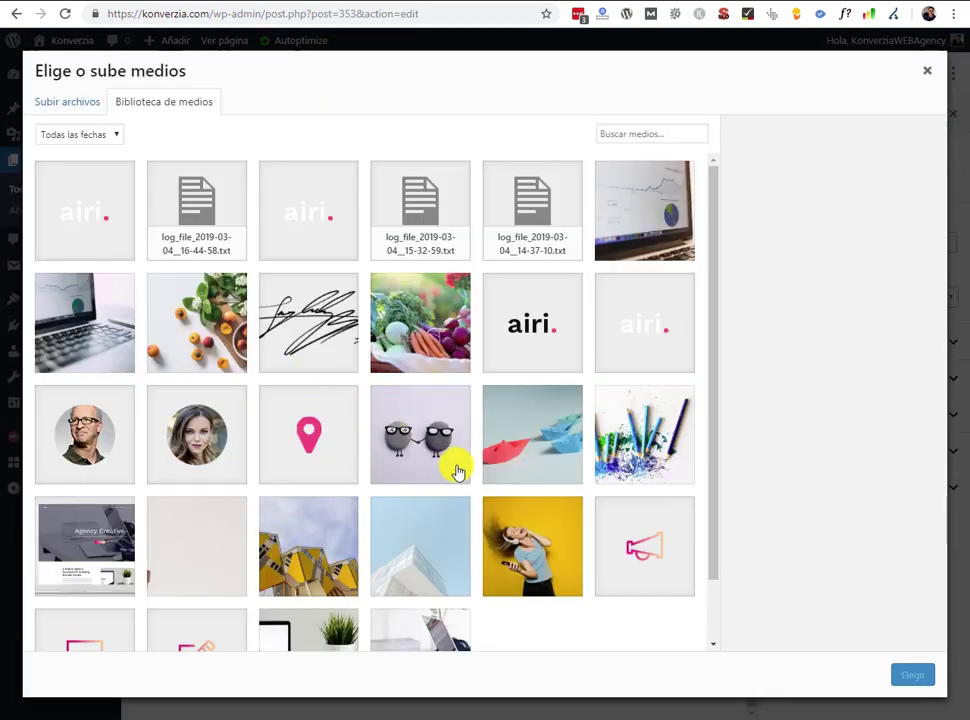
pyautogui.click(531, 553)
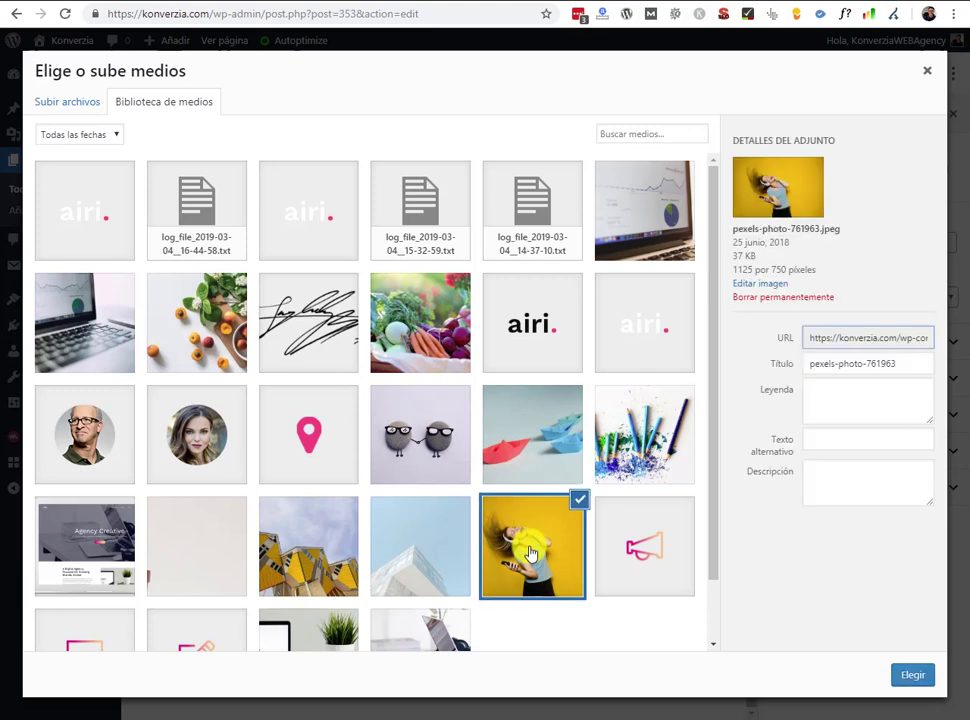
pyautogui.click(910, 677)
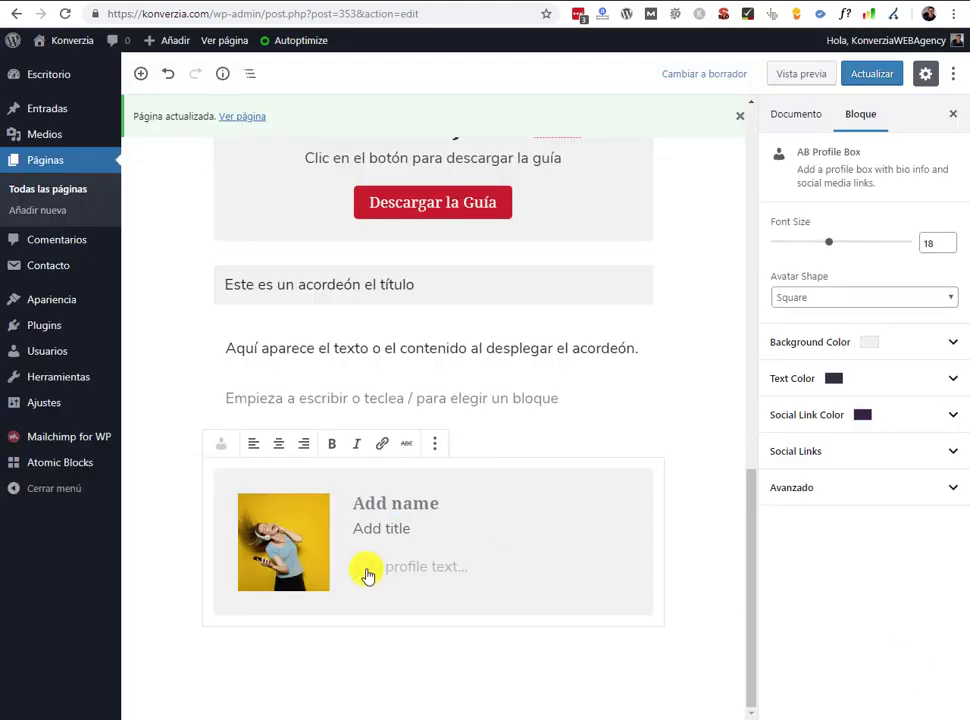
# - Start entering the person's name in the profile box's name field
pyautogui.click(397, 503)
pyautogui.write('No')
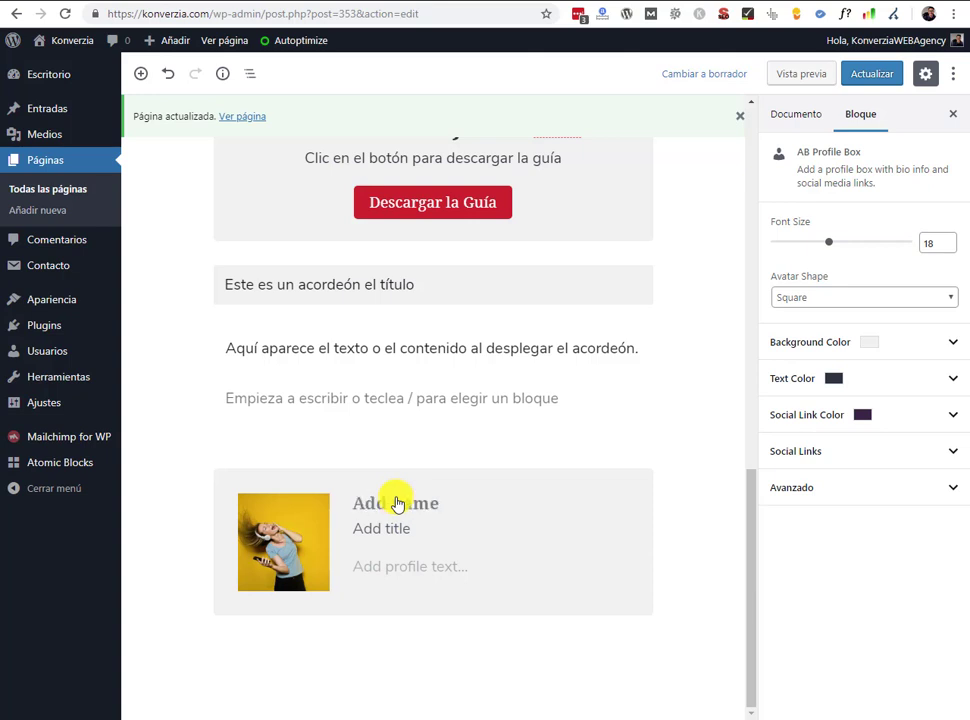
pyautogui.click(397, 503)
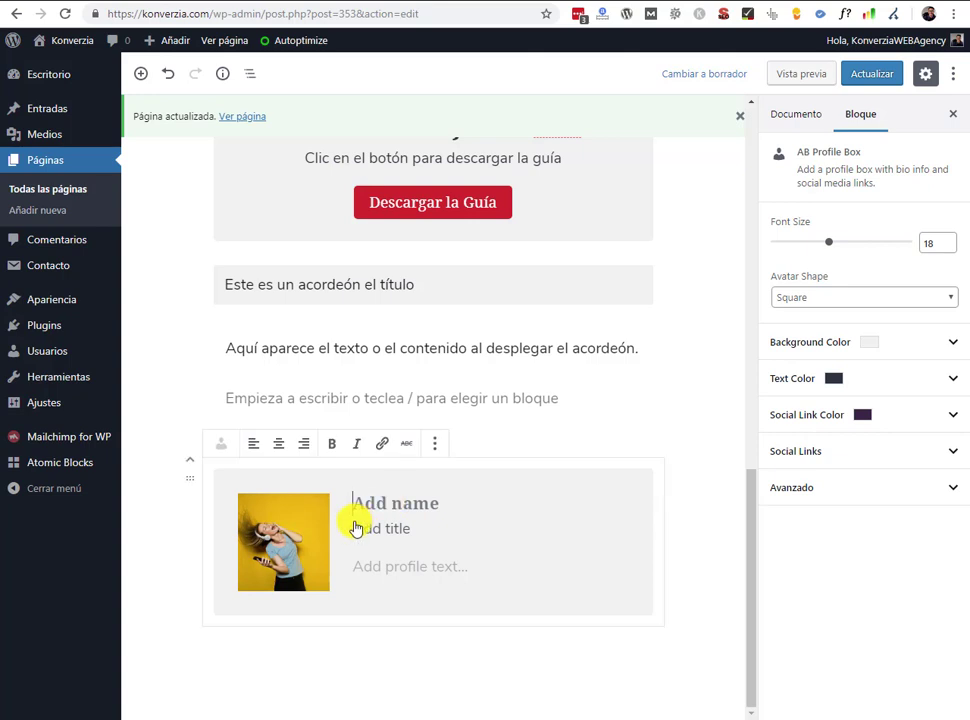
pyautogui.write('Diana Taylor')
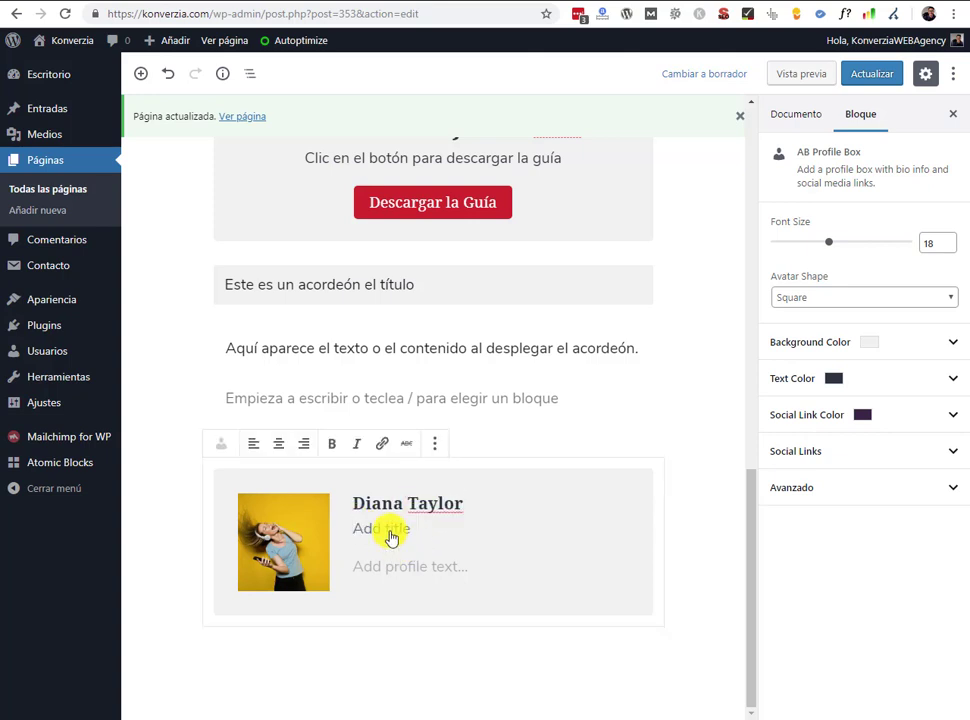
# - Enter title 'Diseñadora Gráfica', paste bio 'Me apasiona el mundo del diseño con WordPress.', and update
pyautogui.click(391, 529)
pyautogui.write('De')
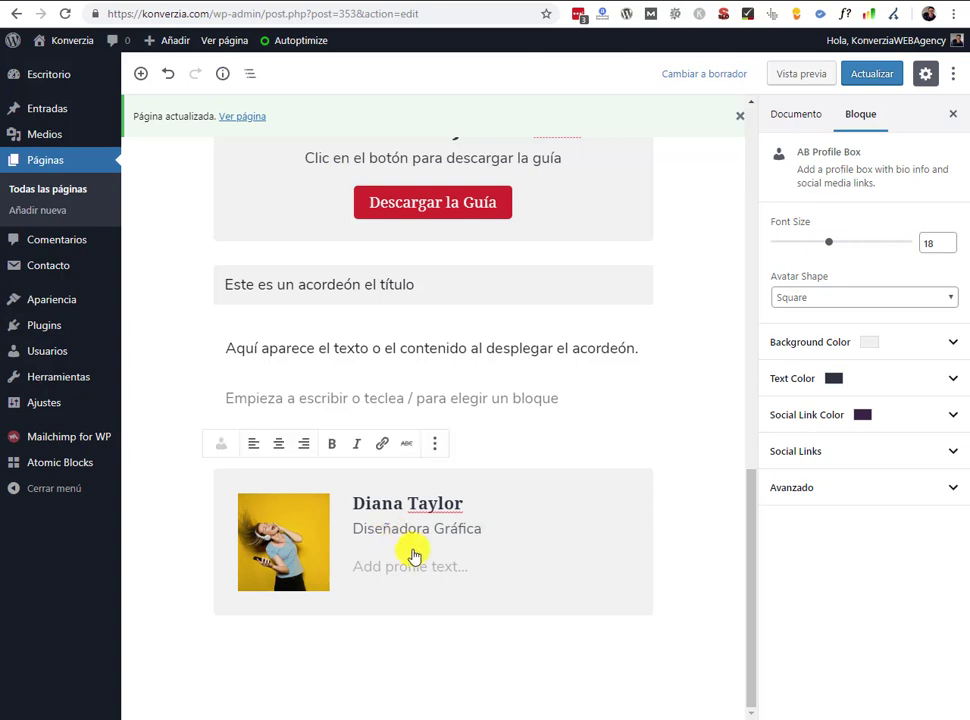
pyautogui.click(420, 565)
pyautogui.write('Me apasiona el mundo del diseño con WordPress.')
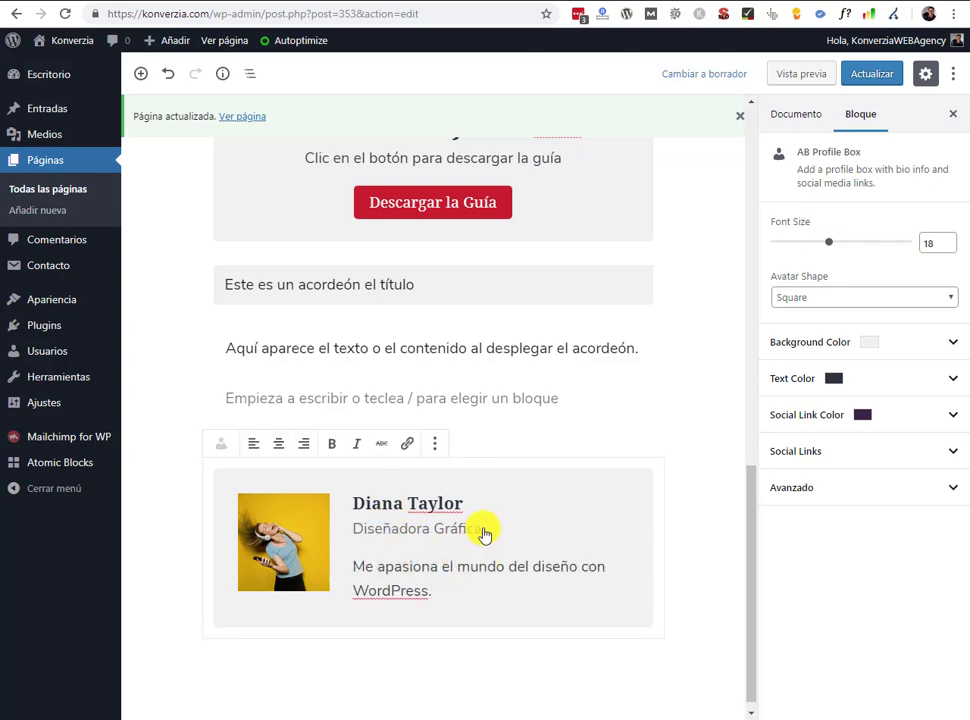
pyautogui.click(880, 72)
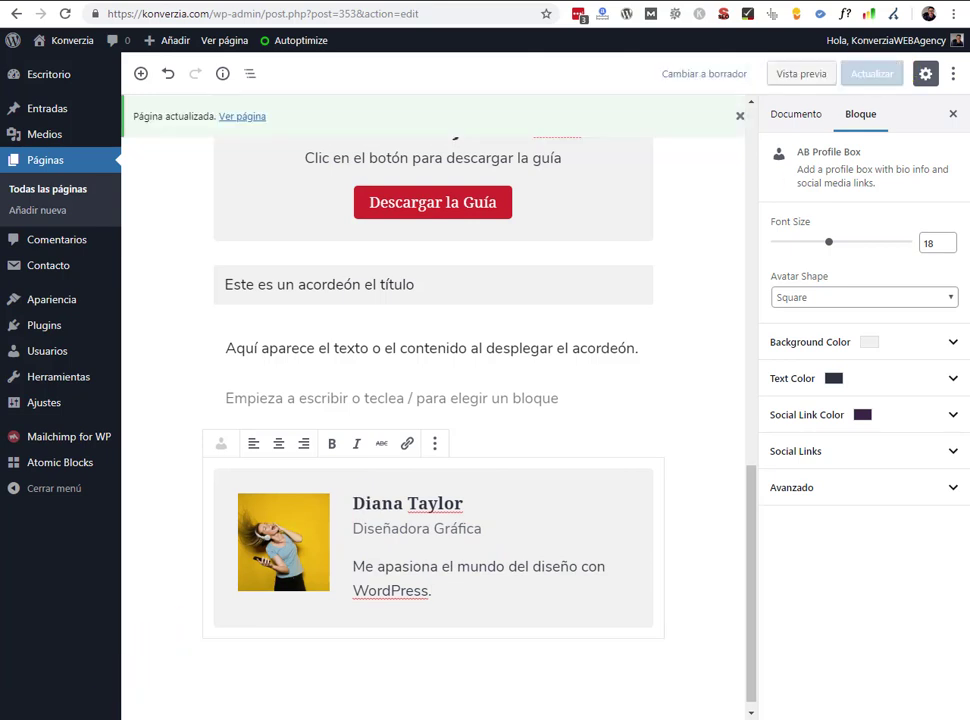
pyautogui.click(206, 672)
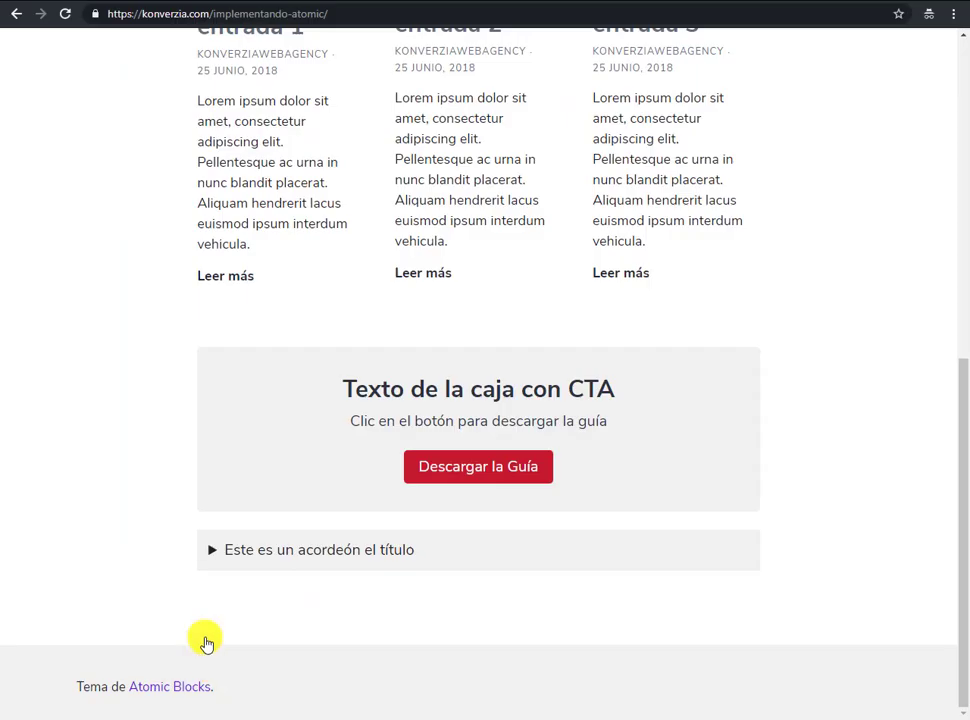
pyautogui.click(68, 14)
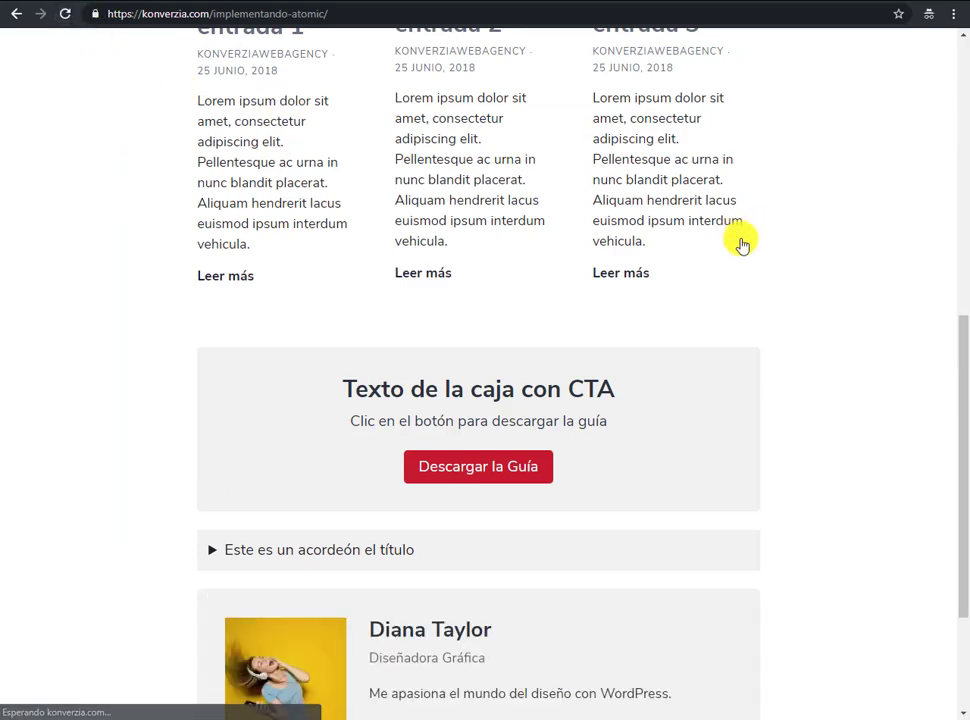
pyautogui.scroll(-3, 800, 300)
pyautogui.scroll(10, 855, 377)
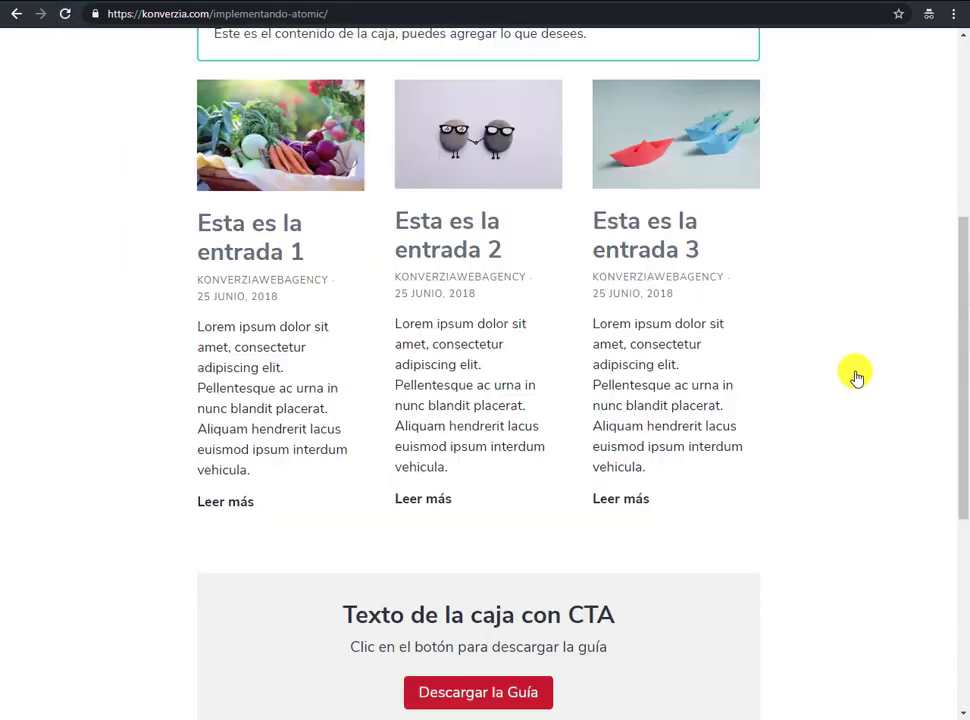
pyautogui.moveTo(42, 716)
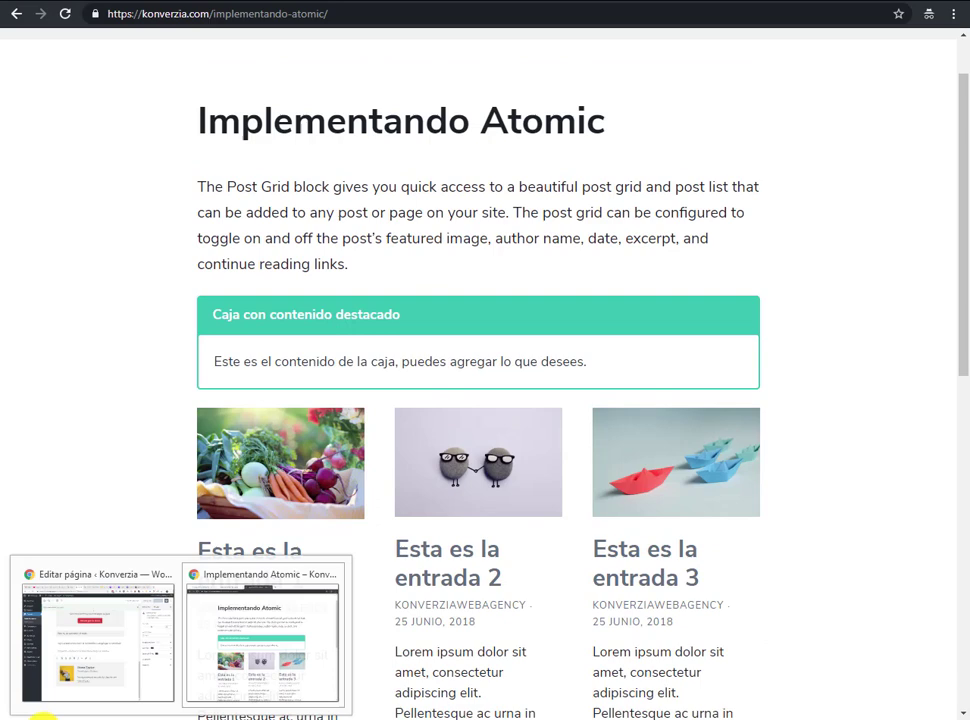
pyautogui.click(76, 690)
pyautogui.scroll(3, 360, 560)
pyautogui.scroll(-3, 348, 565)
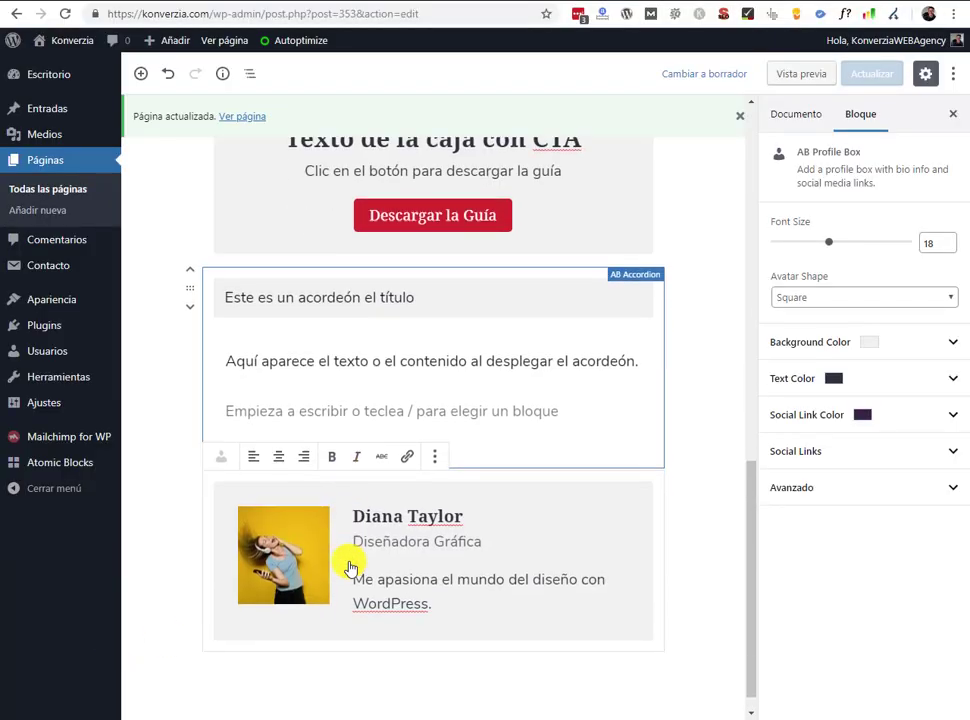
# - Add a YouTube embed block in a new block below the profile box
pyautogui.click(680, 598)
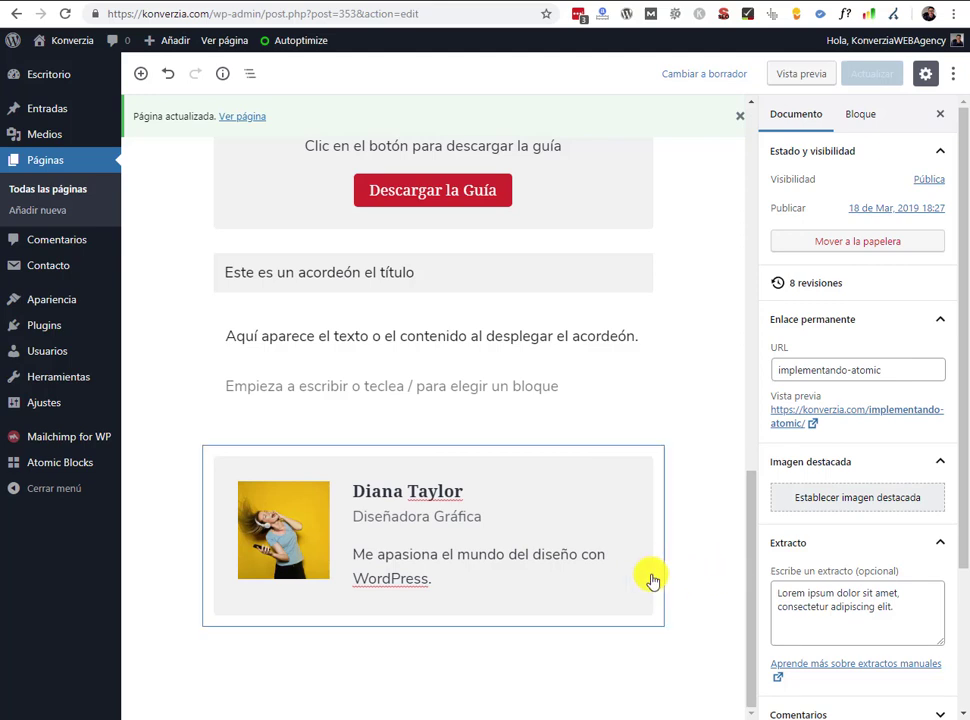
pyautogui.click(652, 576)
pyautogui.press('Return')
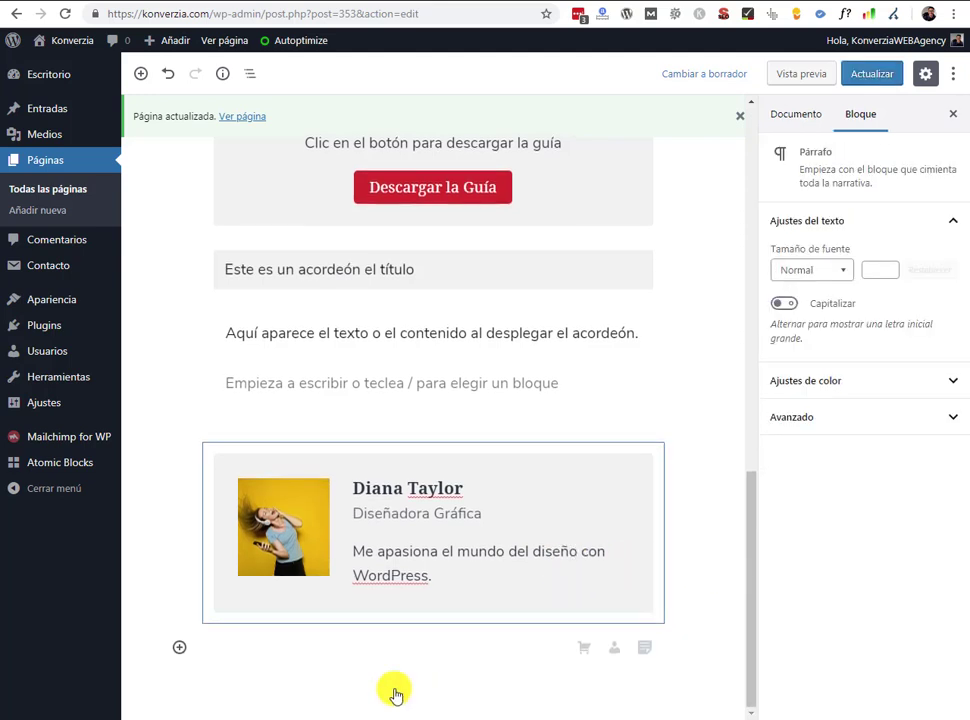
pyautogui.click(180, 647)
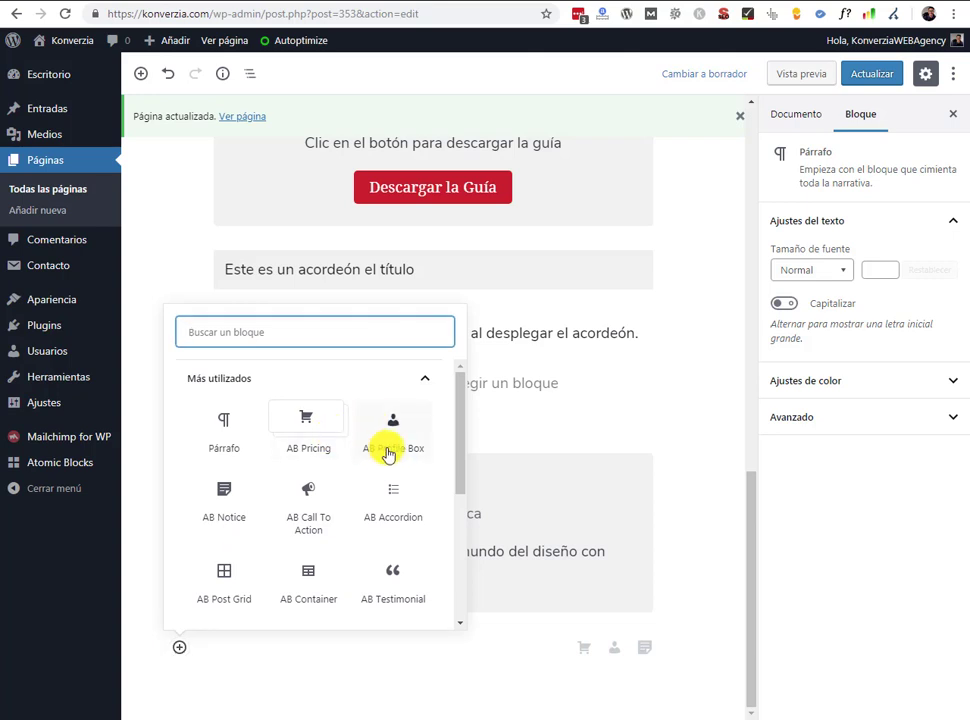
pyautogui.scroll(-5, 390, 452)
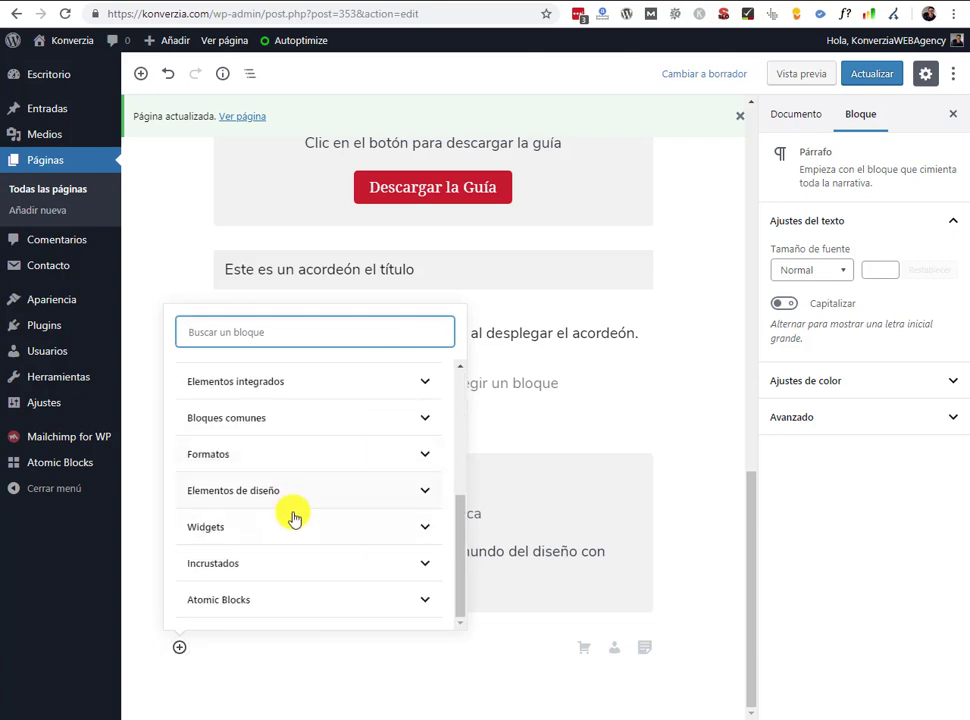
pyautogui.click(197, 563)
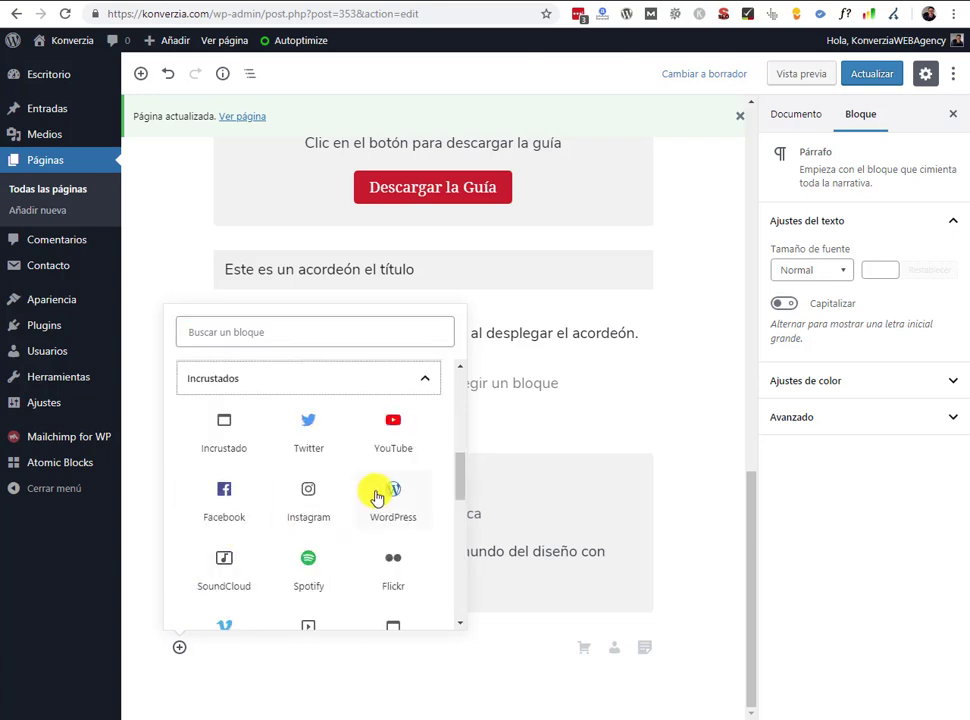
pyautogui.click(394, 420)
# - Embed the 'Cómo Crear un Formulario para Cons…' video and update the page
pyautogui.scroll(-2, 317, 566)
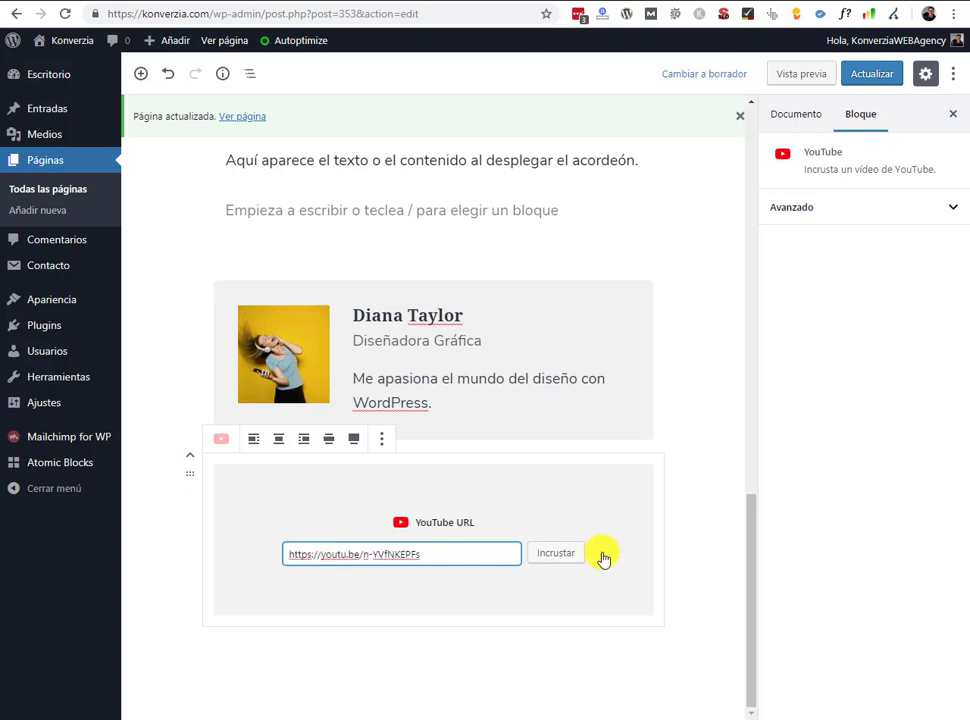
pyautogui.click(559, 555)
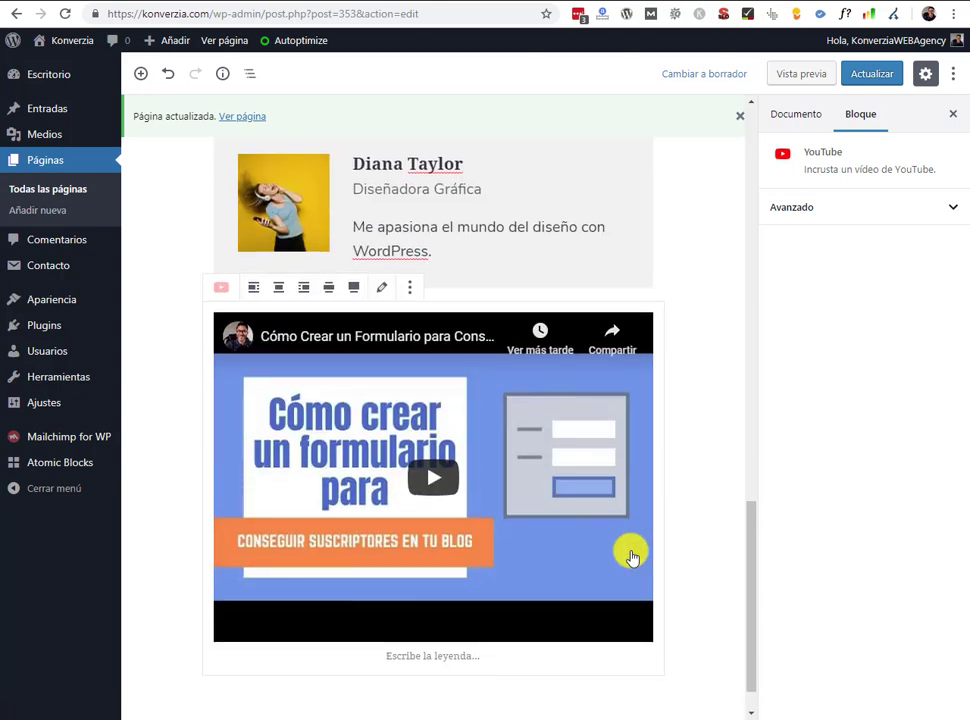
pyautogui.scroll(2, 690, 480)
pyautogui.click(860, 75)
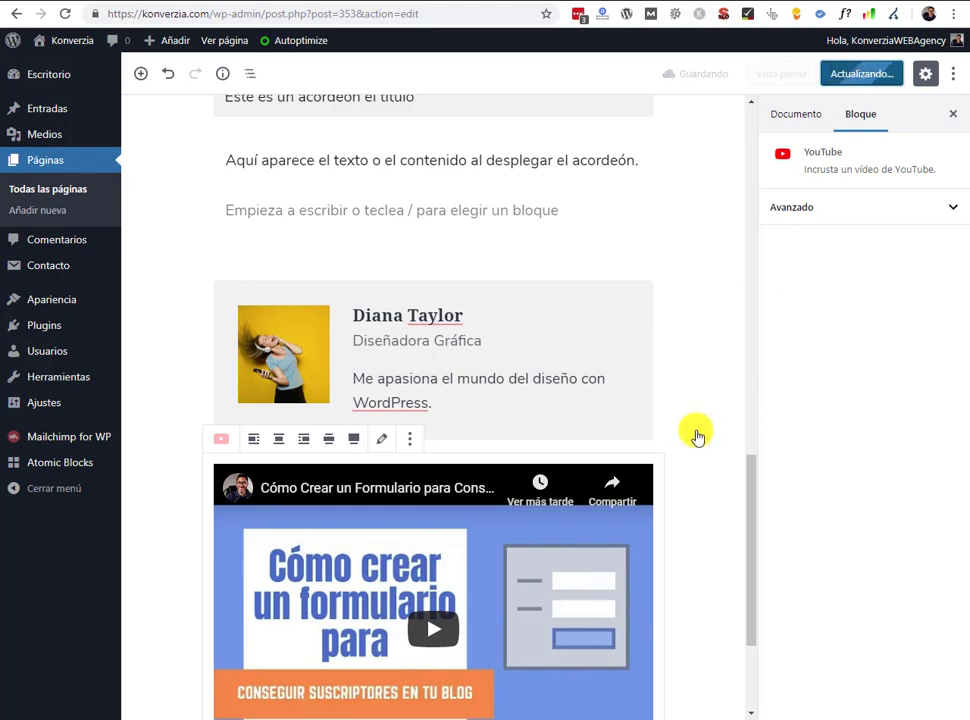
# - Reload the live page and scroll to inspect the YouTube embed below the profile box
pyautogui.moveTo(65, 705)
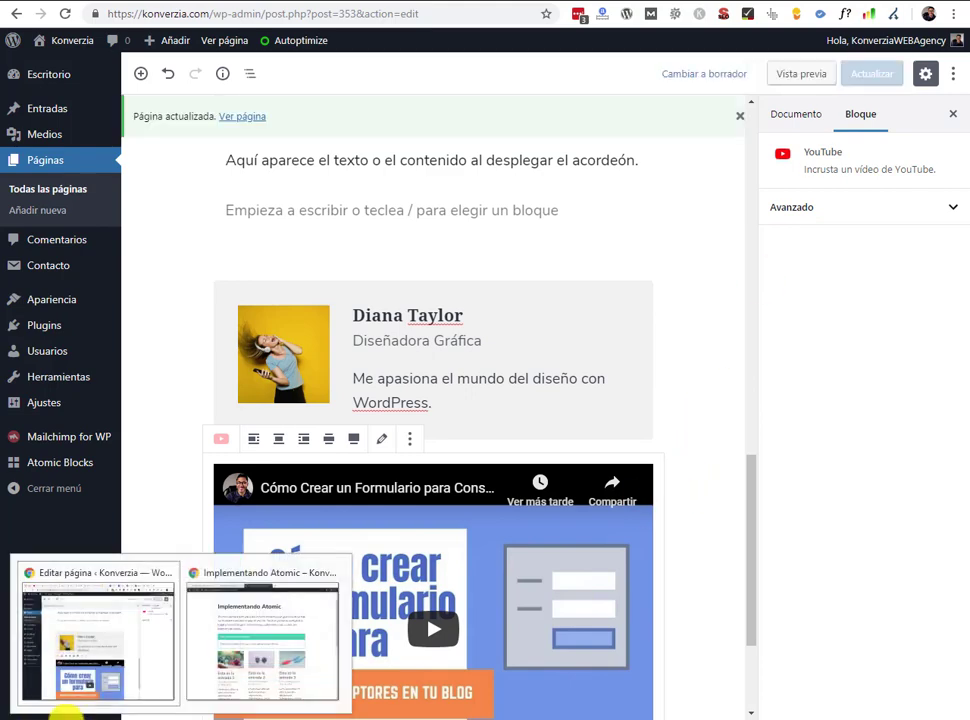
pyautogui.click(221, 686)
pyautogui.click(66, 15)
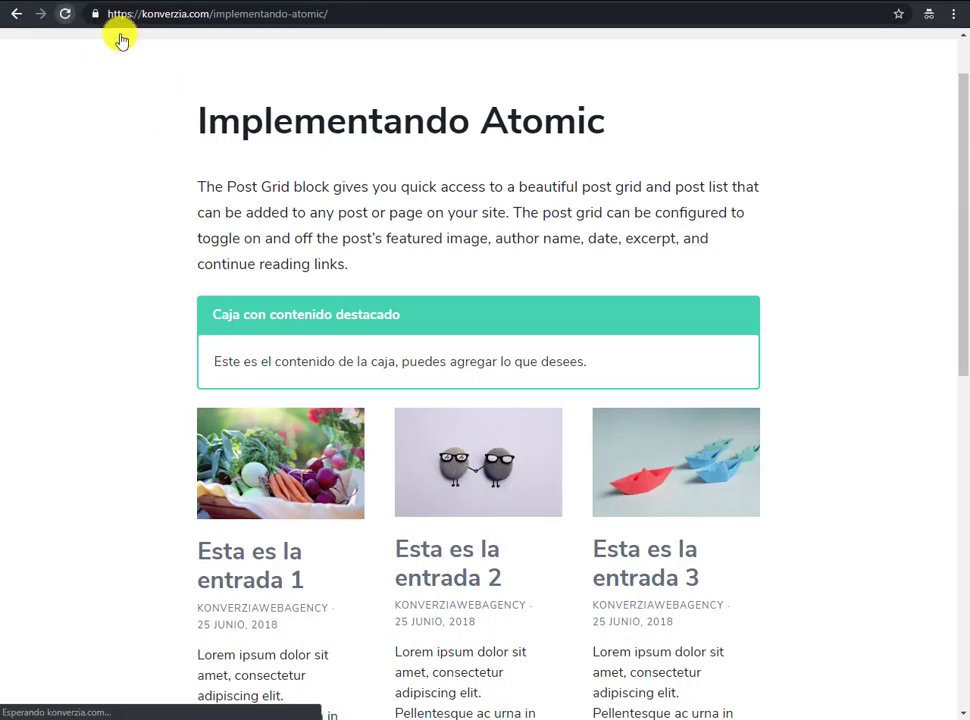
pyautogui.scroll(-1, 886, 315)
pyautogui.scroll(-15, 880, 318)
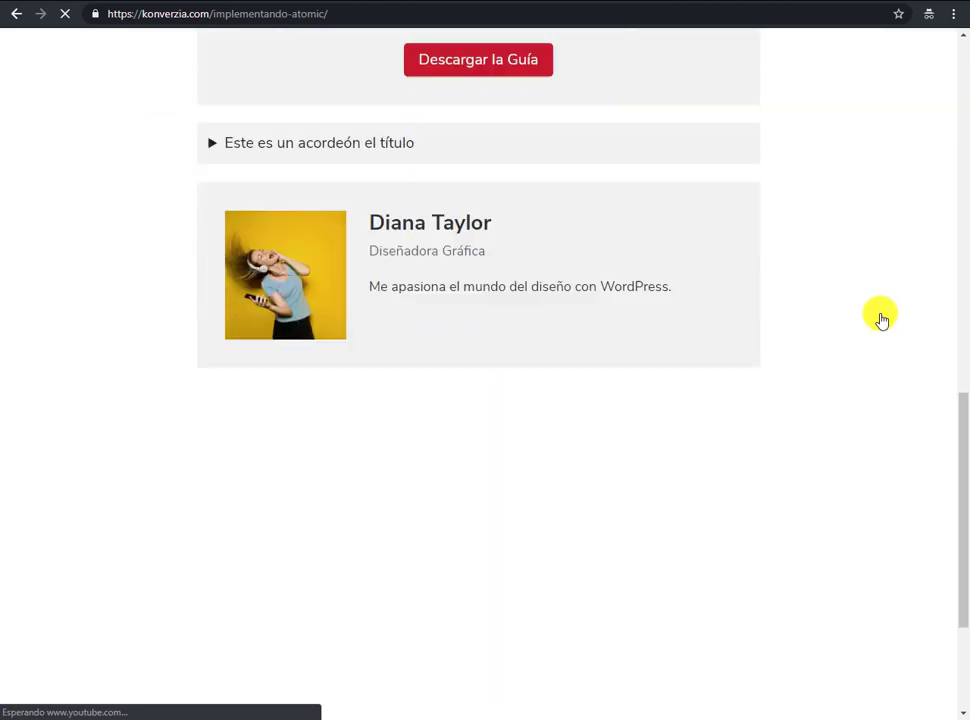
pyautogui.scroll(1, 790, 355)
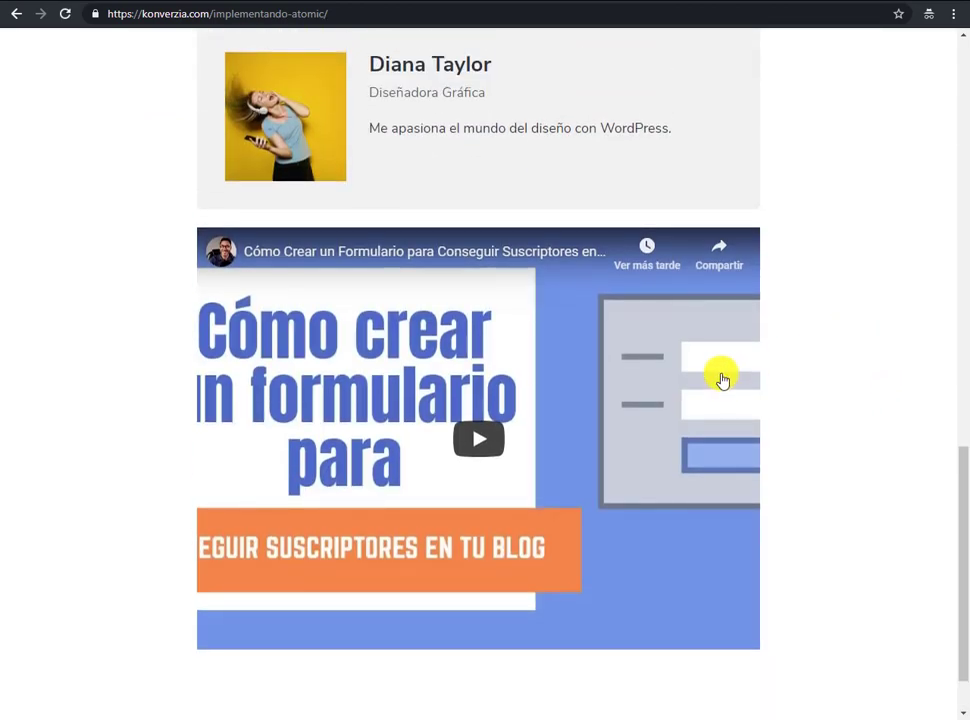
pyautogui.scroll(2, 801, 346)
pyautogui.scroll(-3, 677, 405)
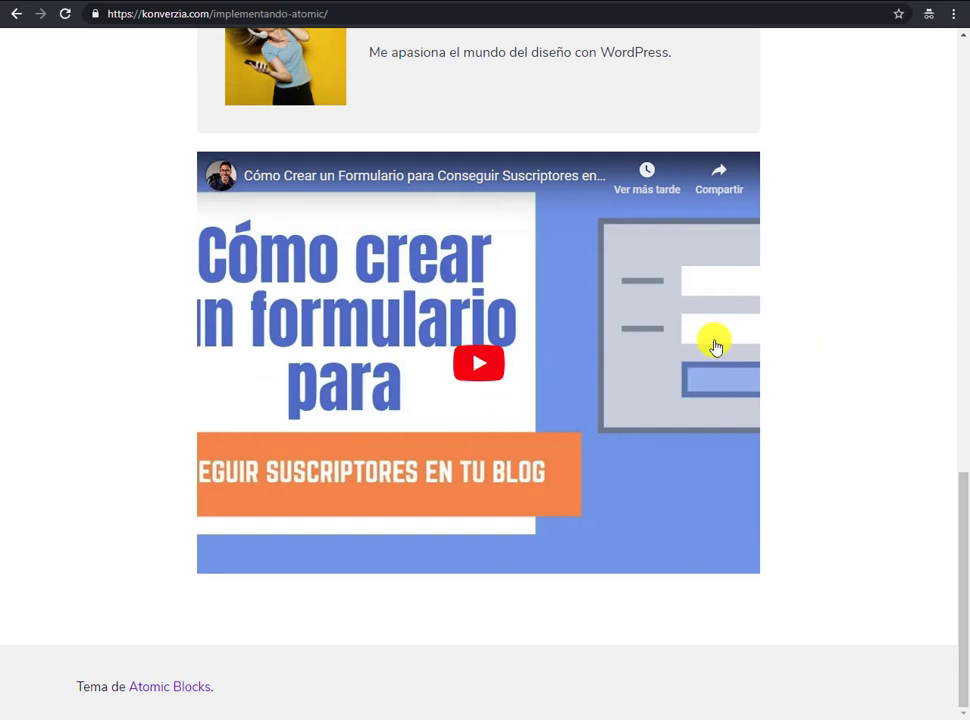
pyautogui.scroll(1, 715, 347)
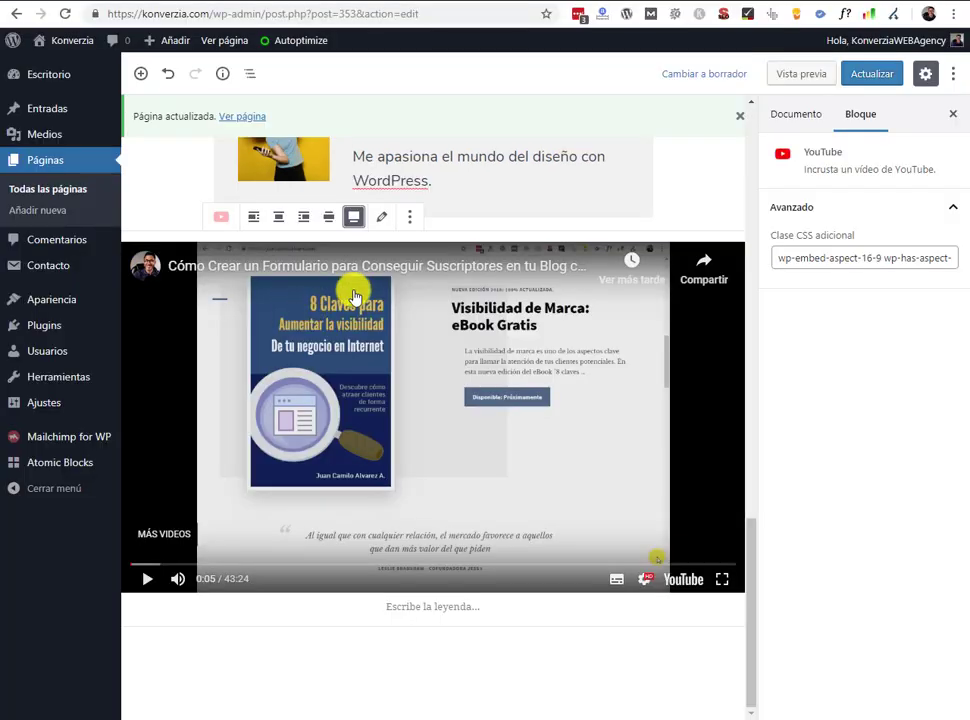
# - Try wide and right alignment on the YouTube embed, then keep full width and update
pyautogui.click(327, 220)
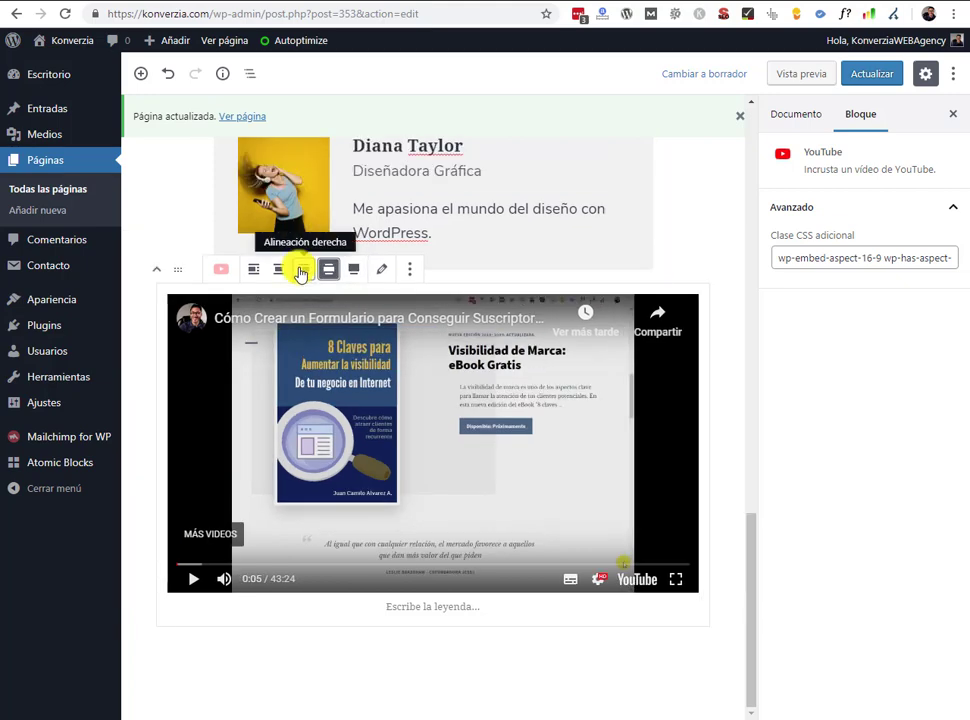
pyautogui.click(300, 270)
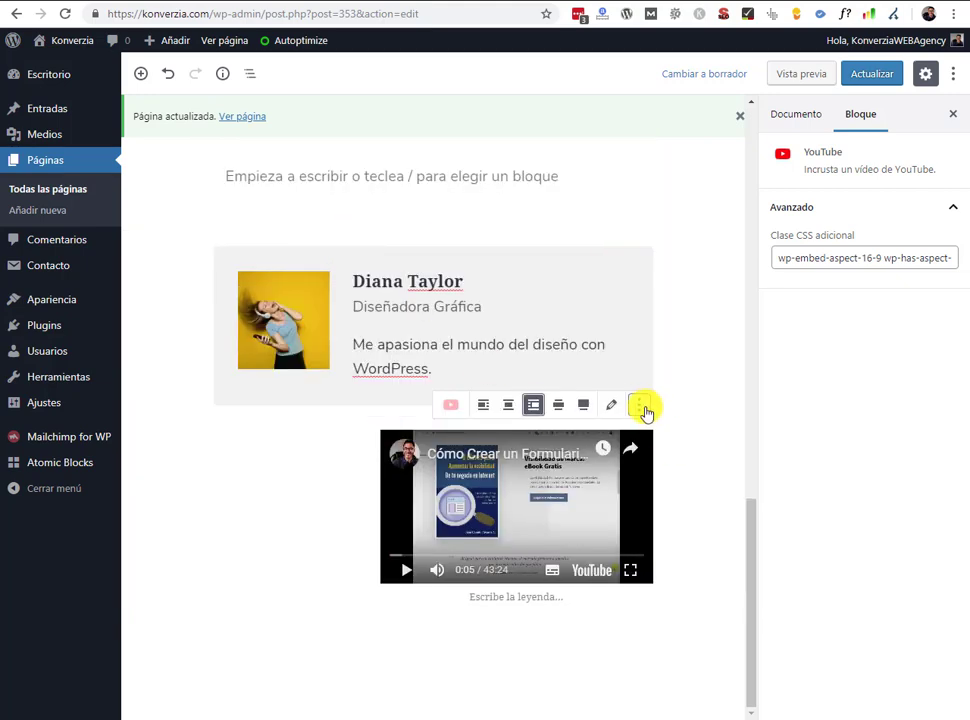
pyautogui.click(640, 405)
pyautogui.click(583, 405)
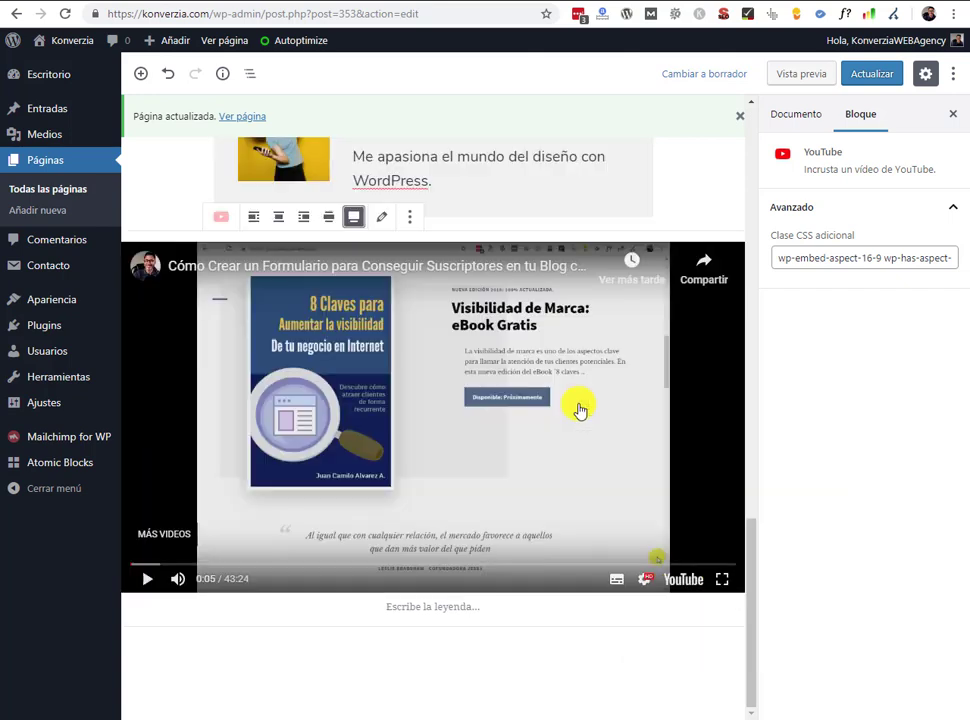
pyautogui.click(866, 78)
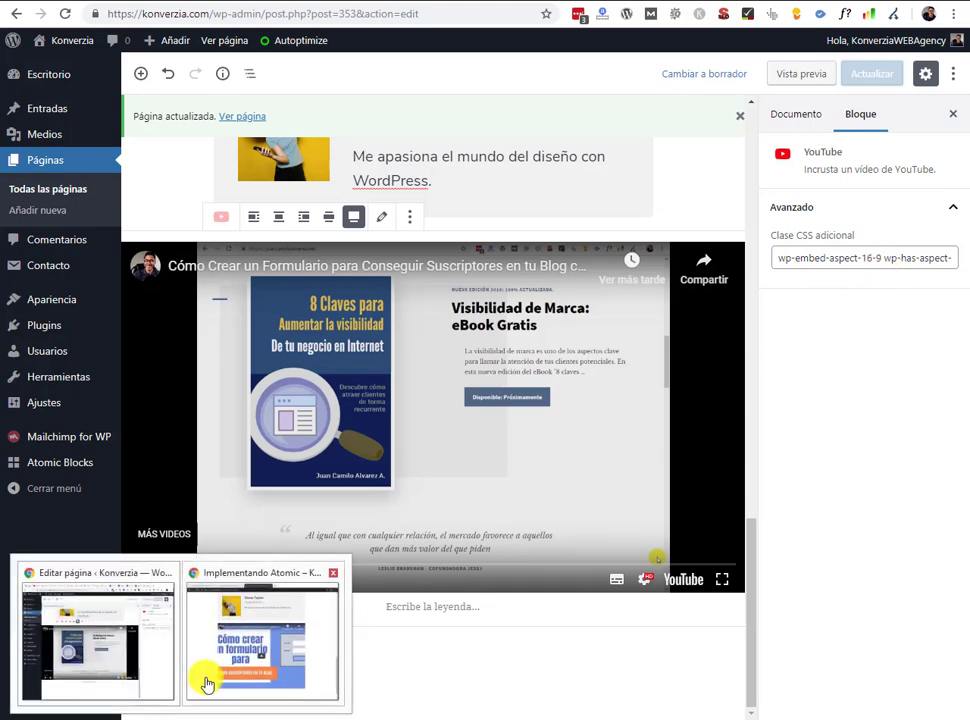
# - Reload the live page to check the full-width video, then return to the editor
pyautogui.click(206, 681)
pyautogui.click(66, 15)
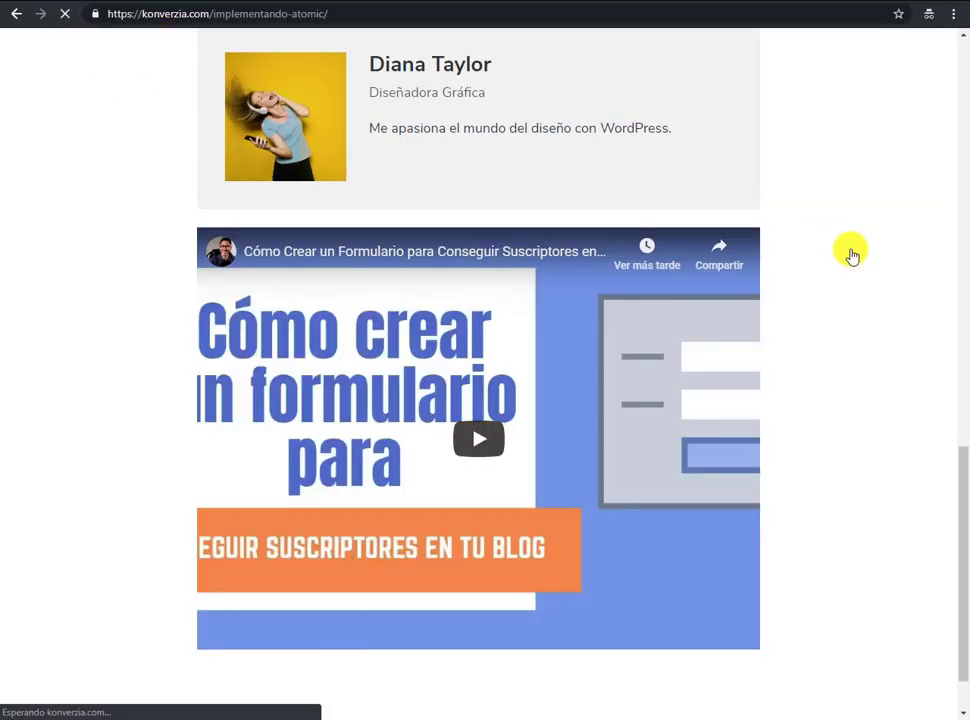
pyautogui.scroll(-3, 801, 340)
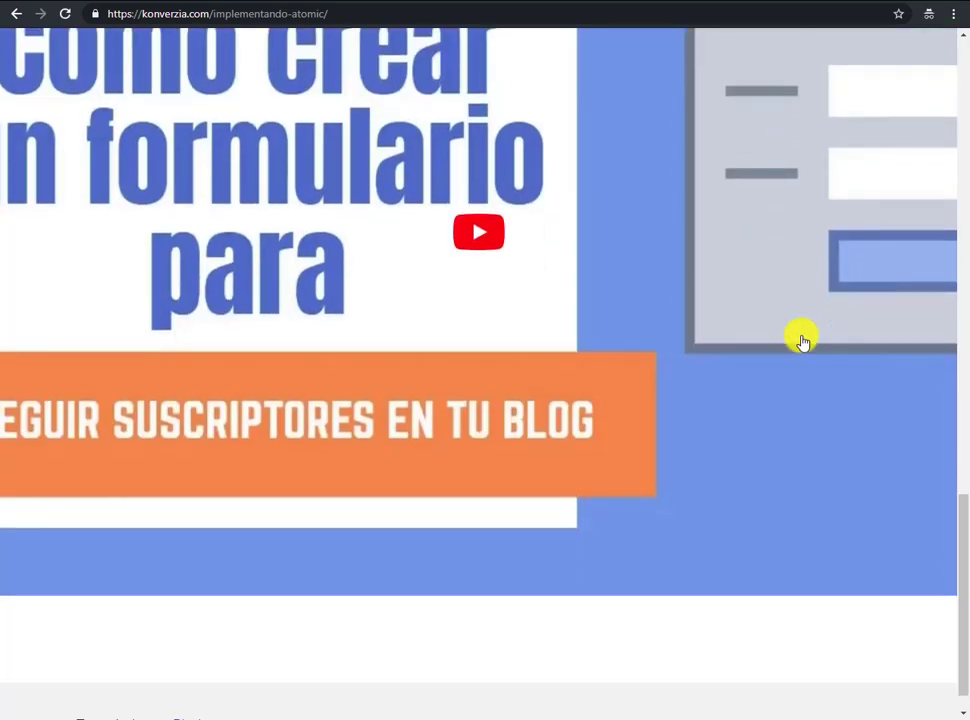
pyautogui.scroll(4, 801, 340)
pyautogui.scroll(-3, 801, 340)
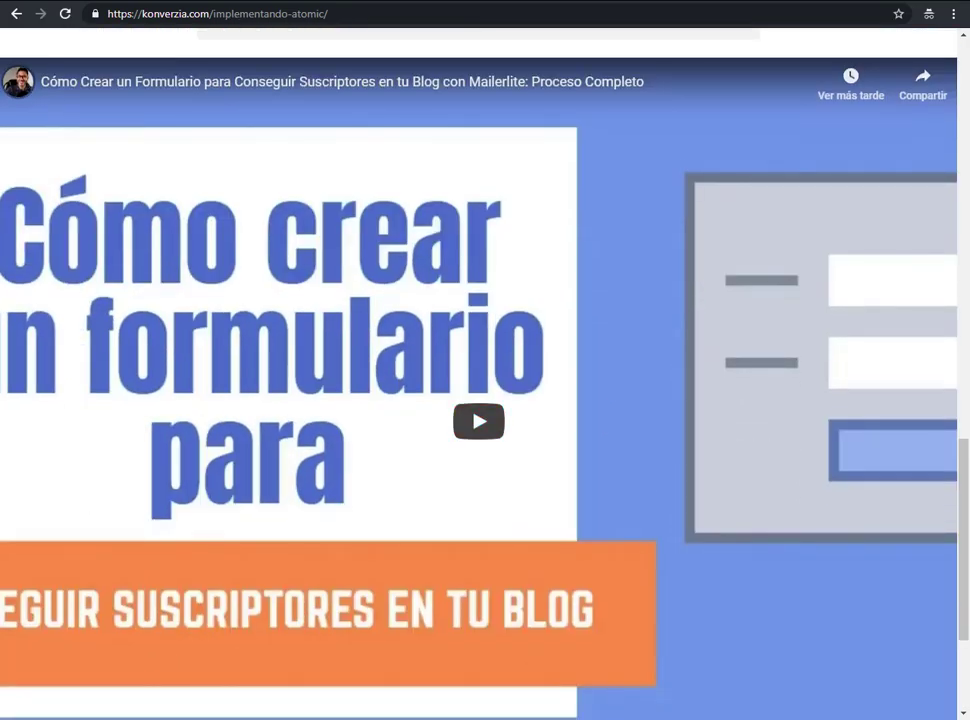
pyautogui.moveTo(43, 713)
pyautogui.click(71, 677)
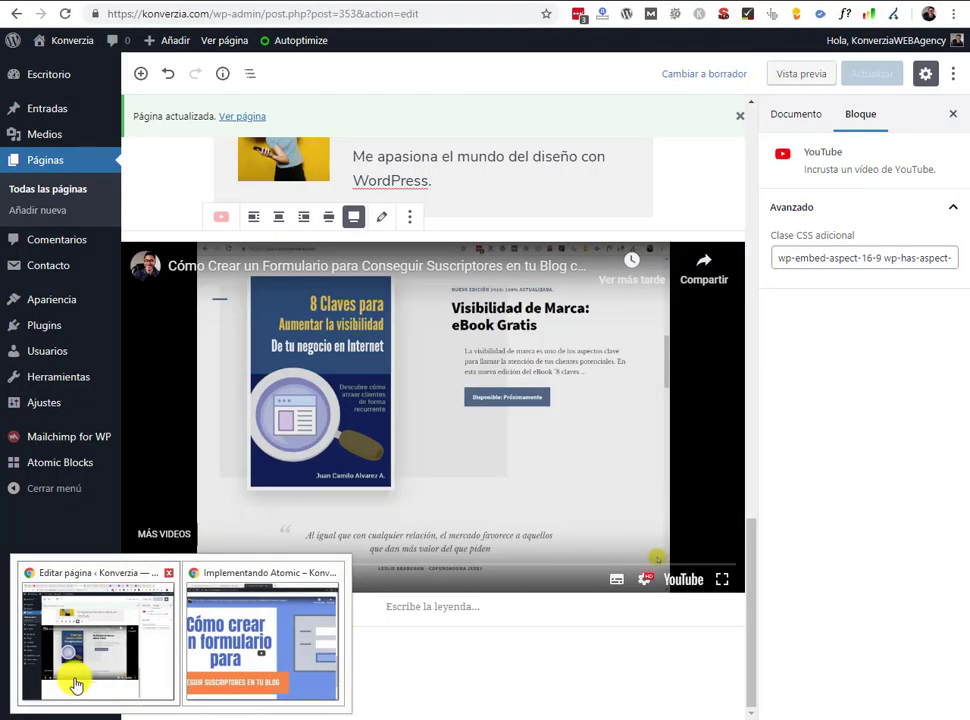
pyautogui.scroll(2, 632, 381)
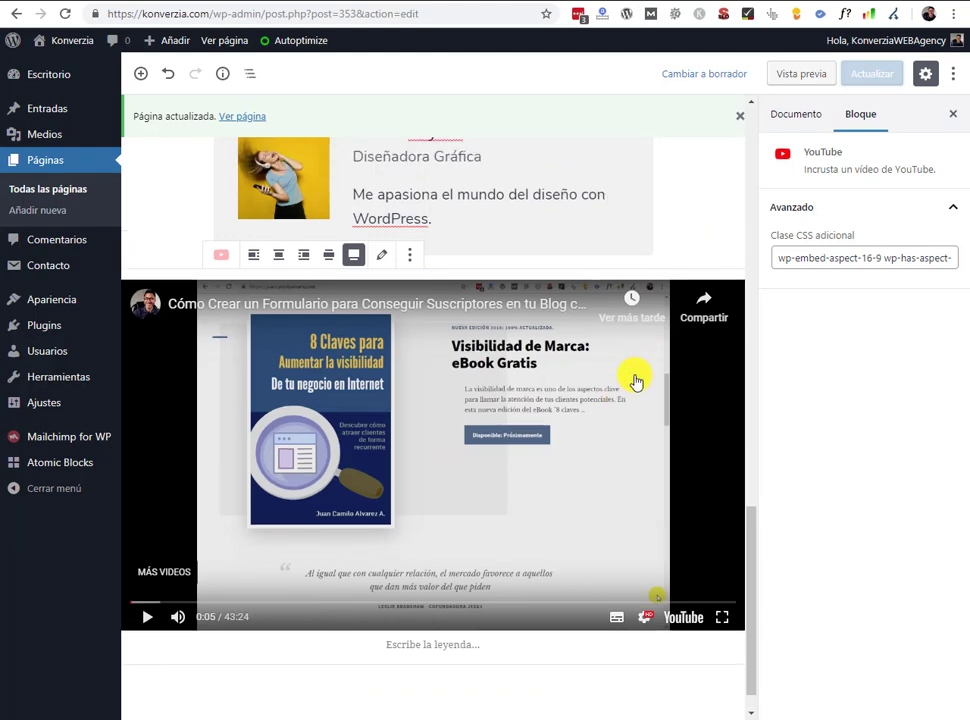
pyautogui.scroll(-2, 632, 372)
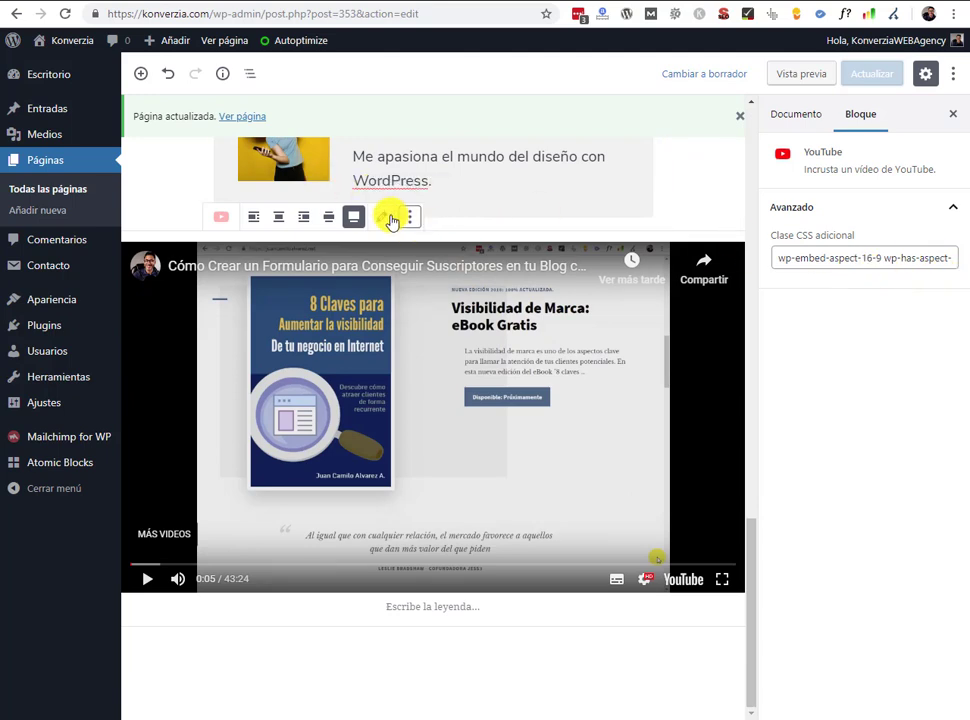
# - Replace the embed URL with the 'Crear Fan Page en Facebook…' YouTube video
pyautogui.click(388, 217)
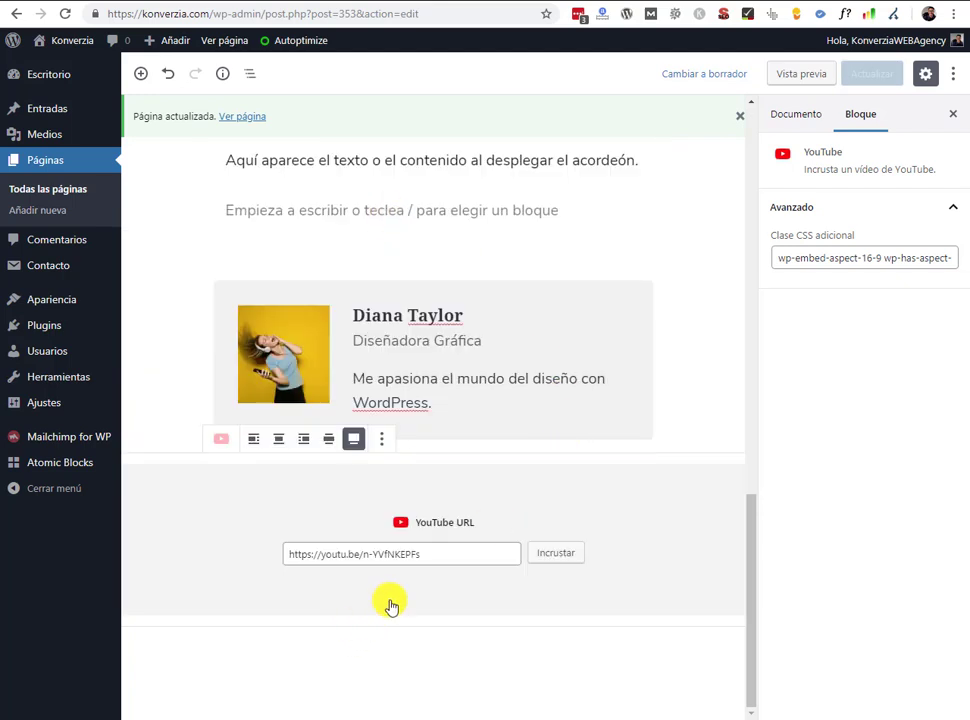
pyautogui.moveTo(437, 560); pyautogui.dragTo(429, 543)
pyautogui.press('BackSpace')
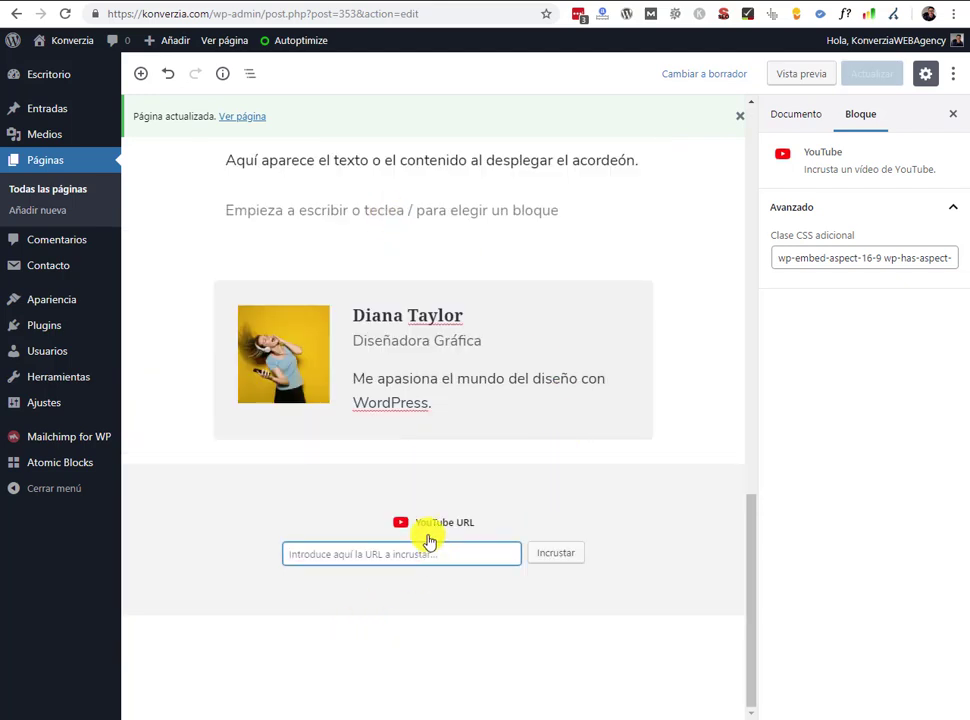
pyautogui.click(556, 552)
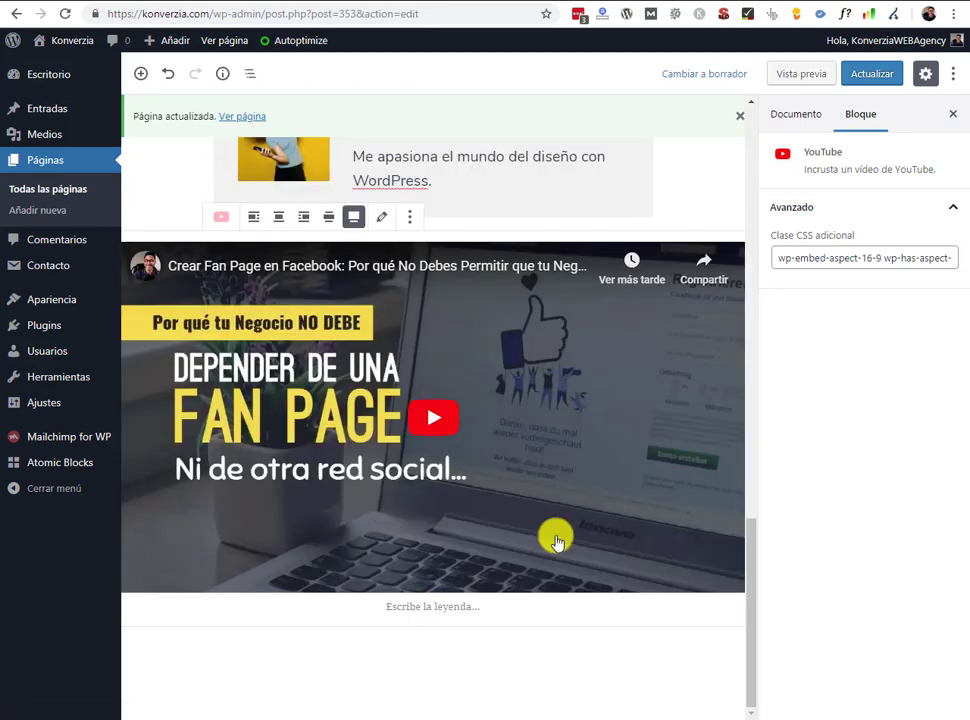
# - Set the new video to wide width and update the page
pyautogui.scroll(3, 550, 540)
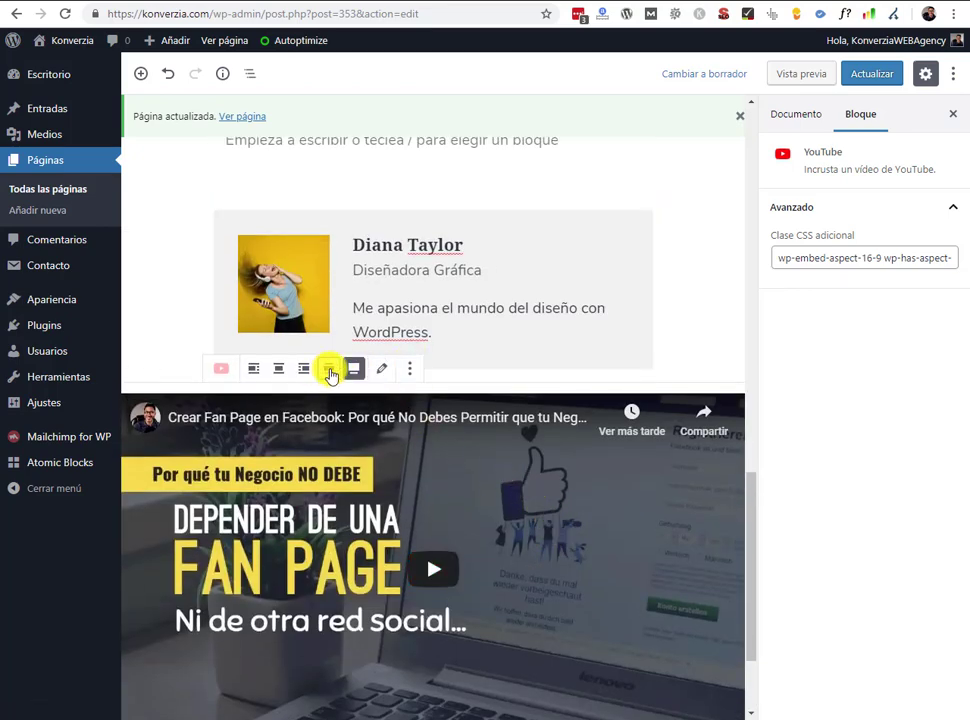
pyautogui.click(330, 370)
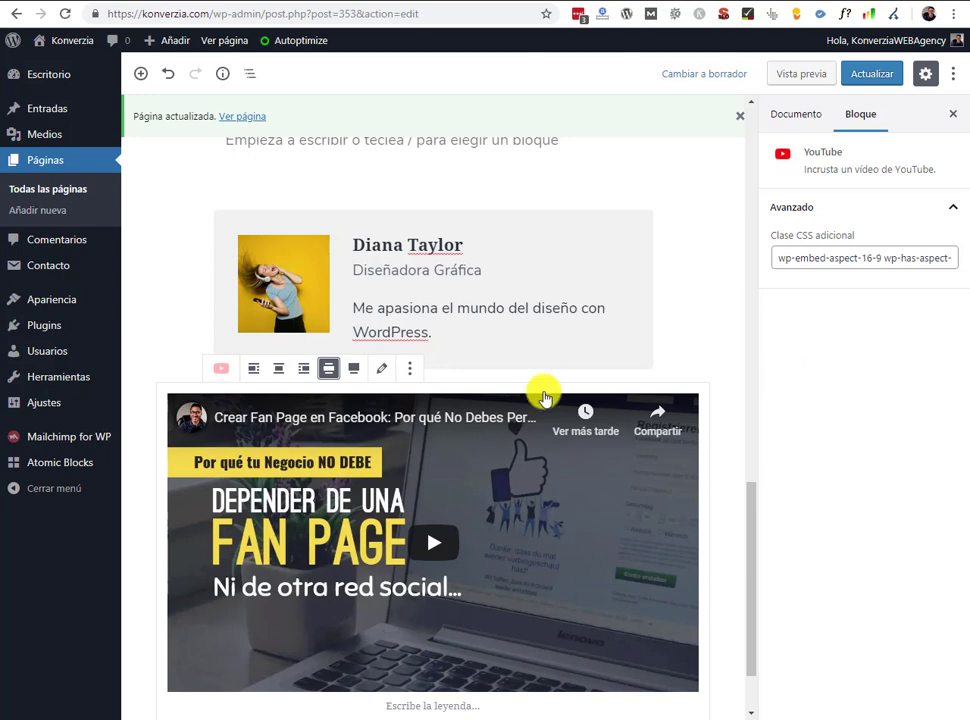
pyautogui.click(876, 80)
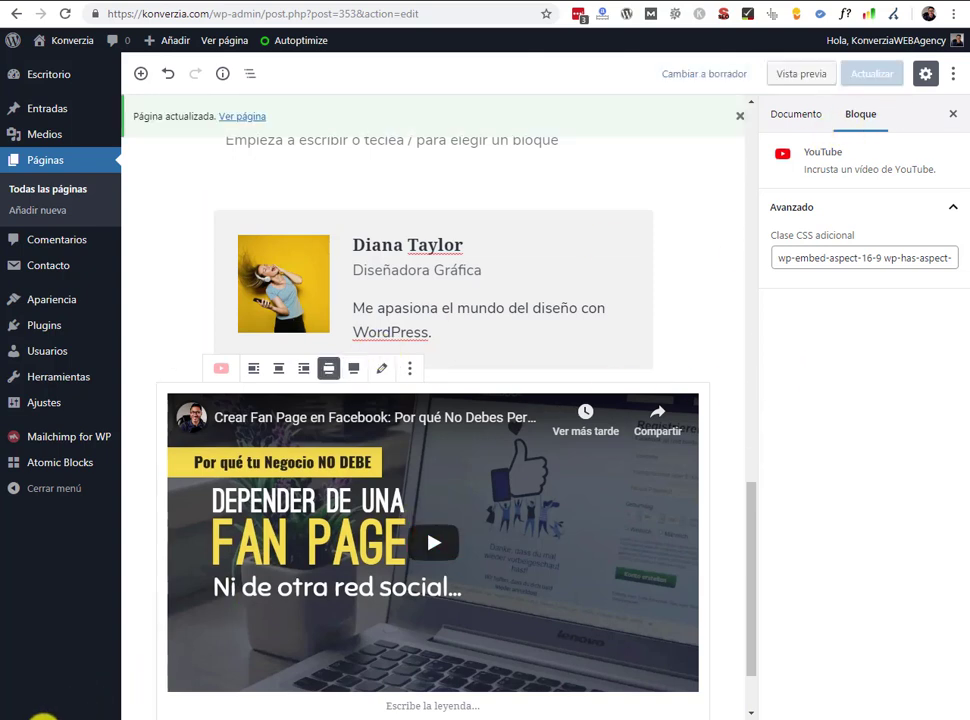
# - Reload the live Konverzia page and scroll to the new Facebook fan page video
pyautogui.moveTo(43, 718)
pyautogui.click(316, 673)
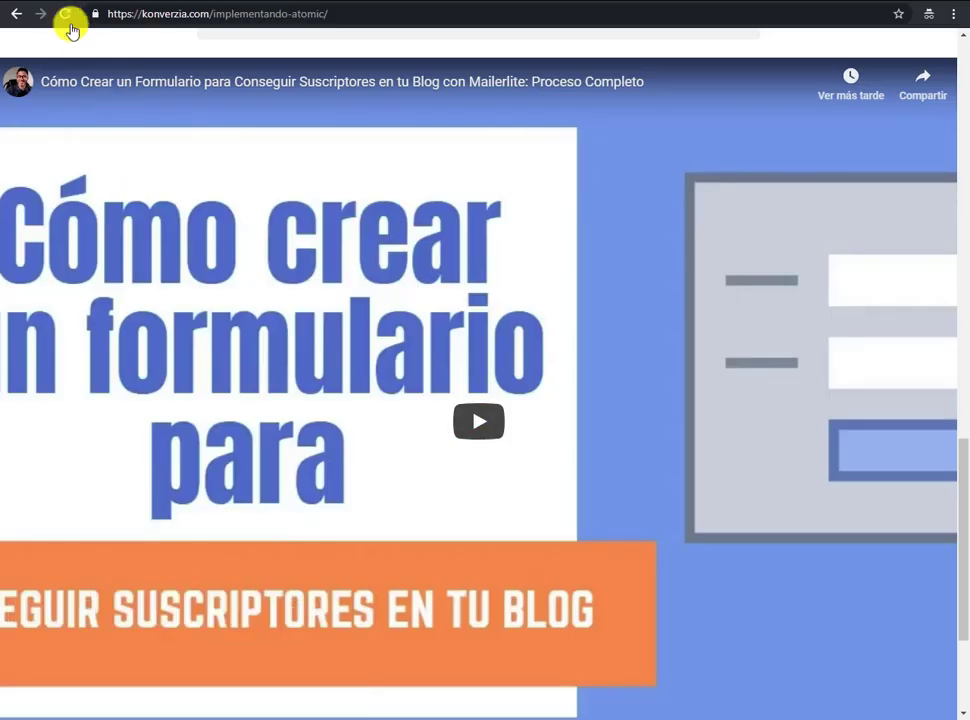
pyautogui.click(67, 20)
pyautogui.scroll(-3, 736, 400)
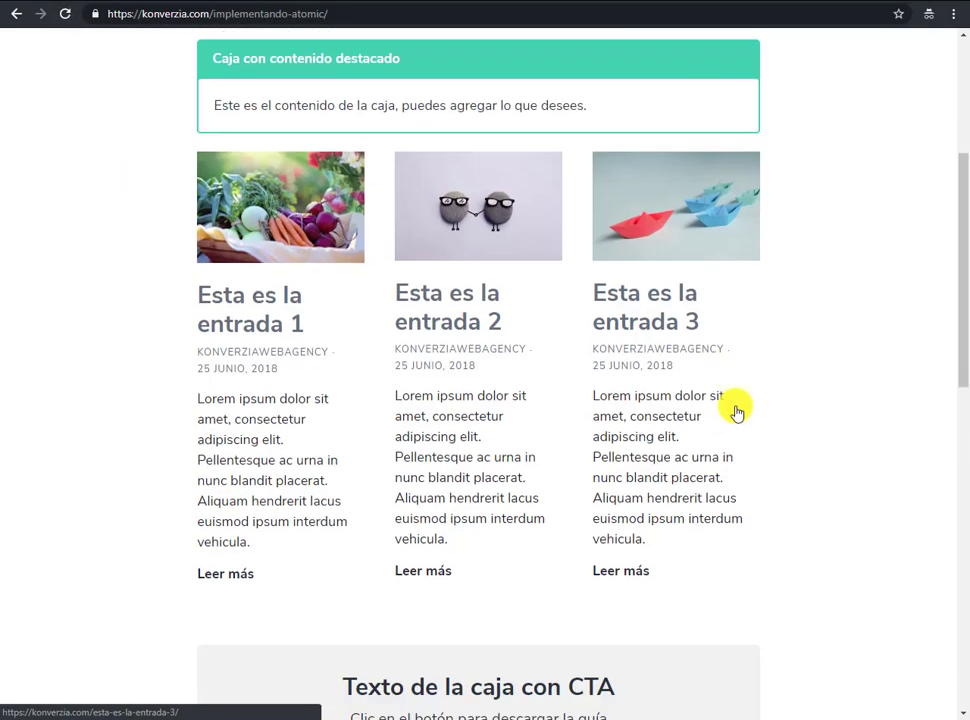
pyautogui.scroll(-10, 736, 410)
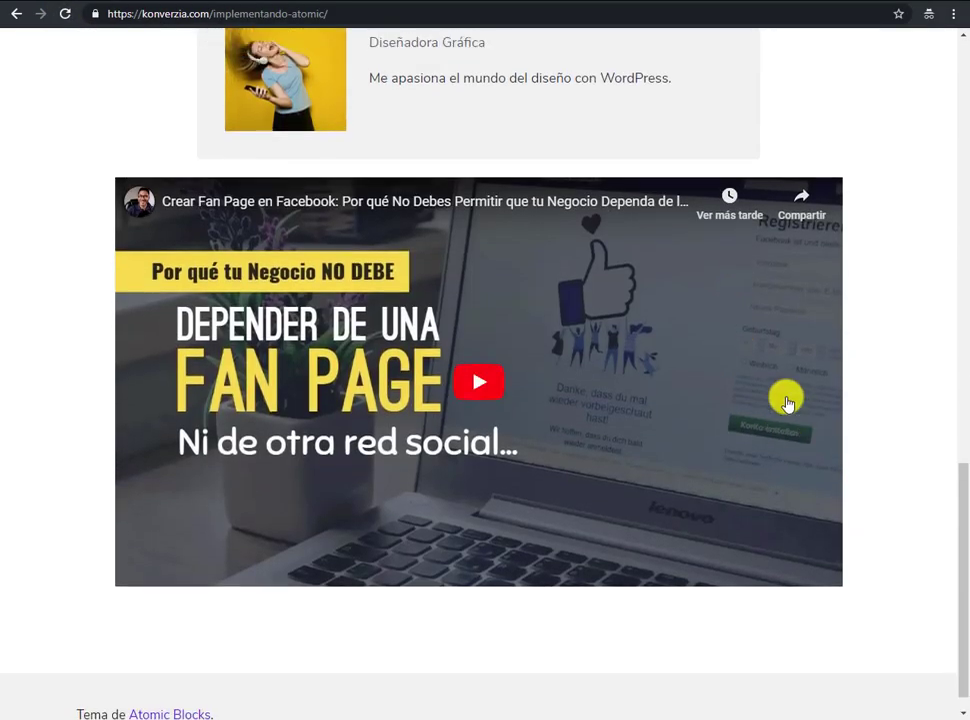
pyautogui.scroll(1, 787, 403)
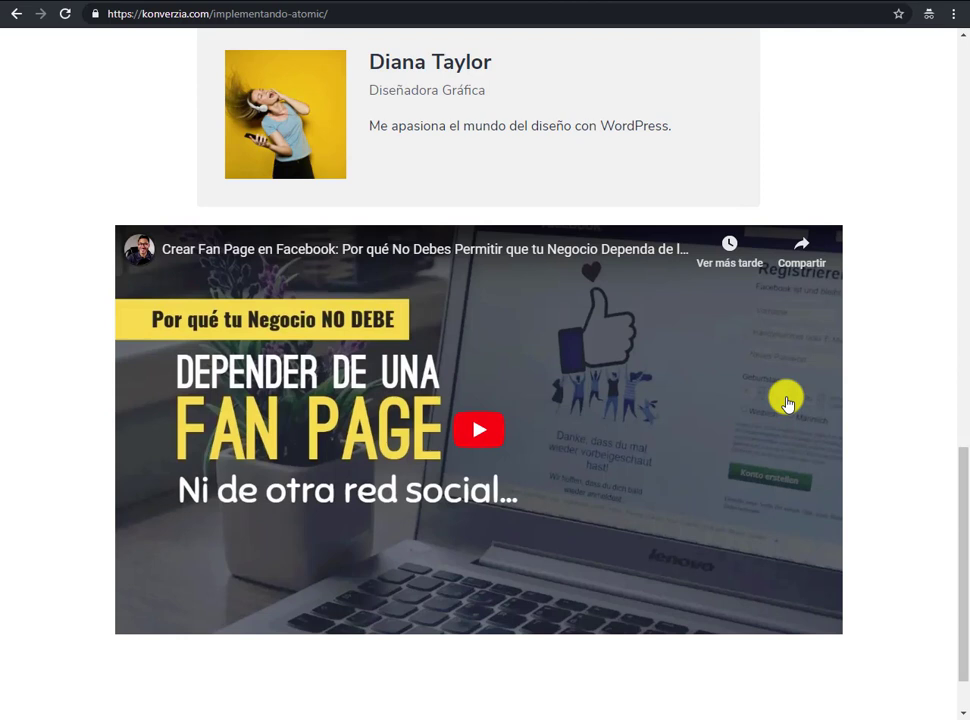